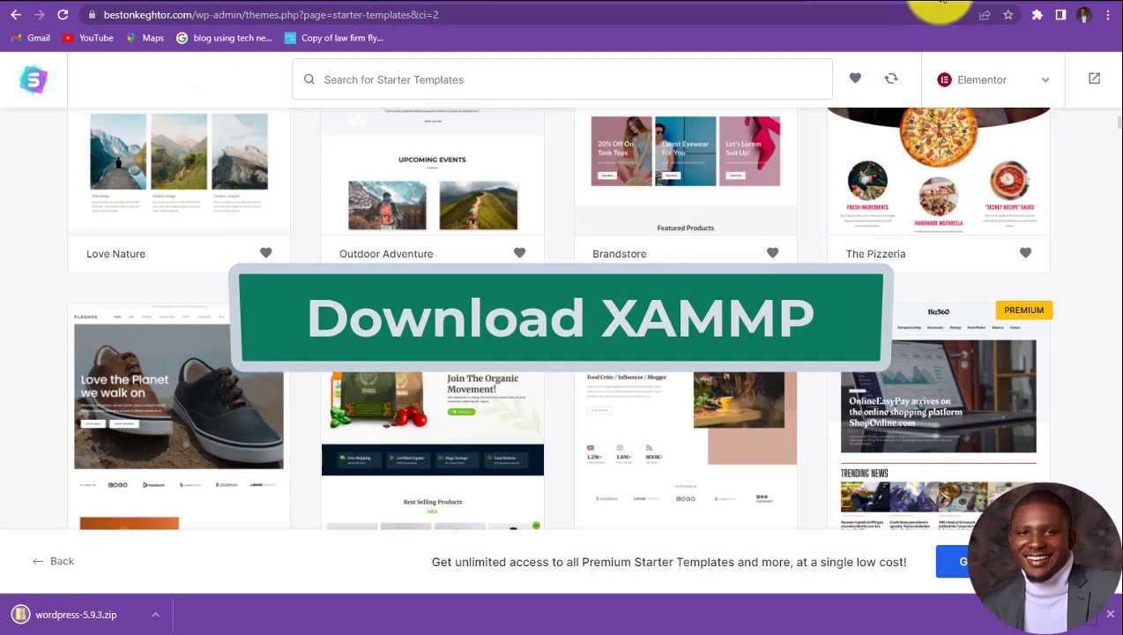
Step: Go to apachefriends.org by accepting the address bar's autocomplete suggestion
left_click(663, 14)
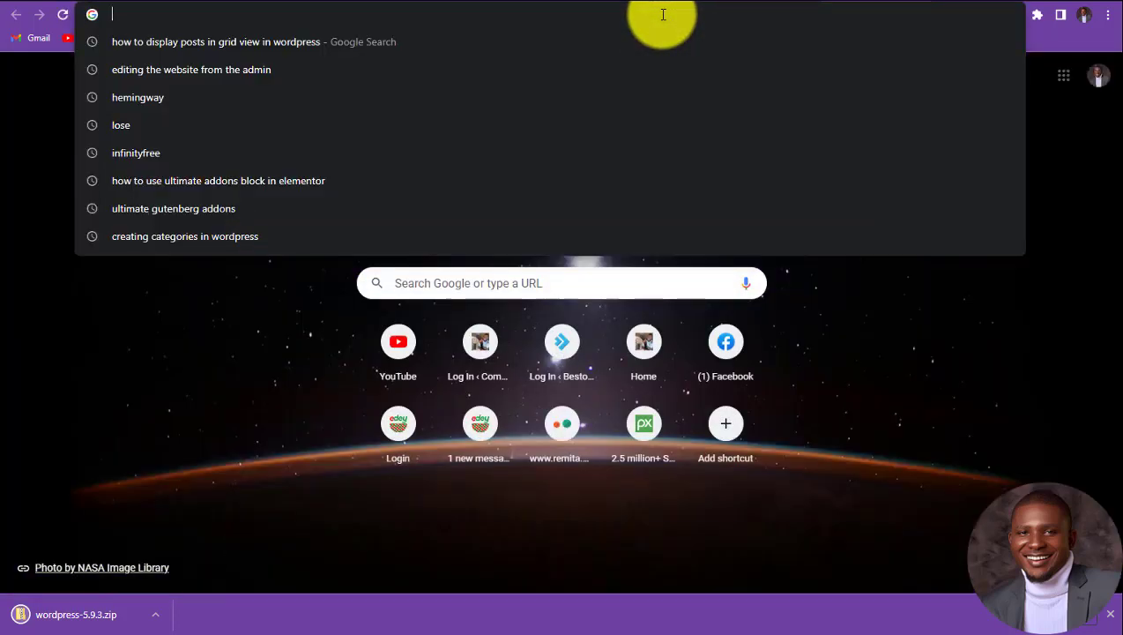
type("apachefriends.org")
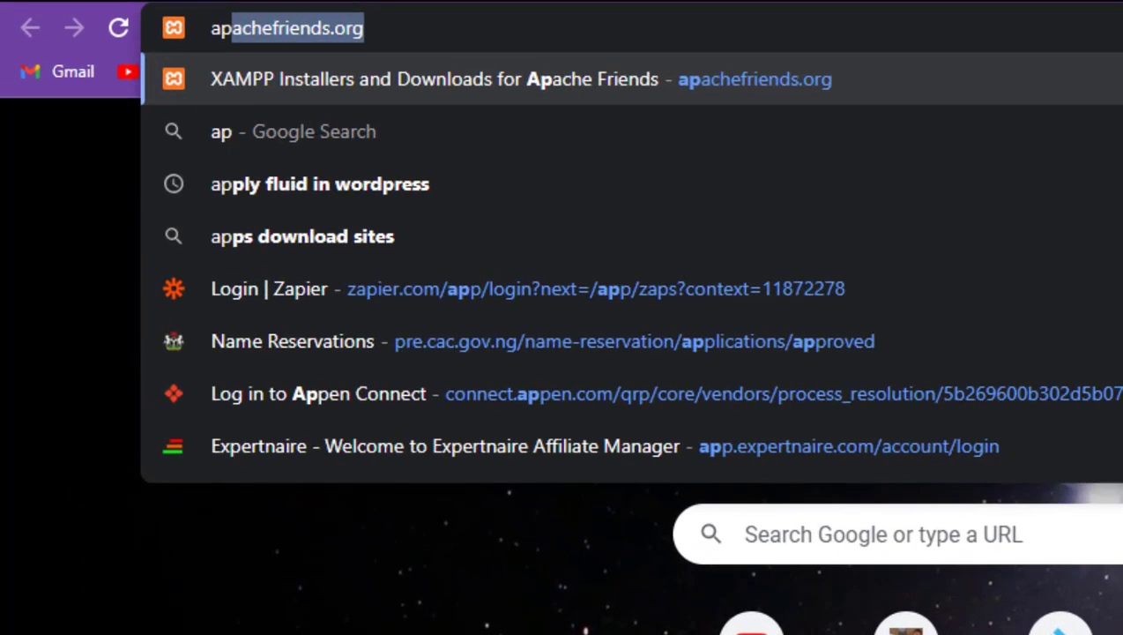
key("Right")
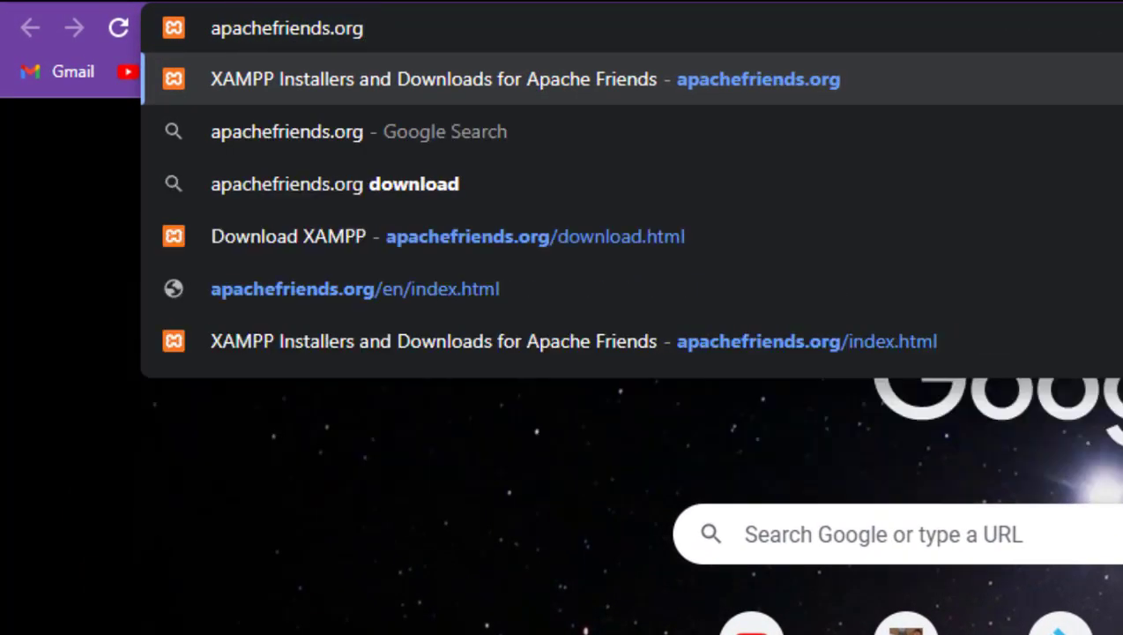
key("Return")
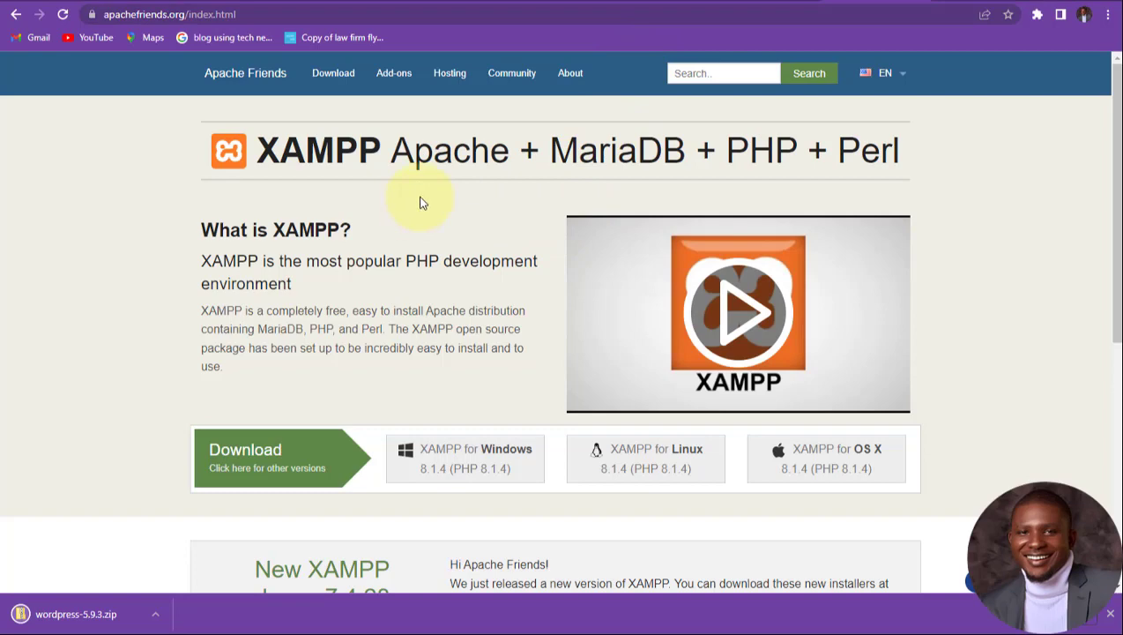
Step: Download the 164 MB XAMPP for Windows installer and open its download options
scroll(414, 229, "down", 2)
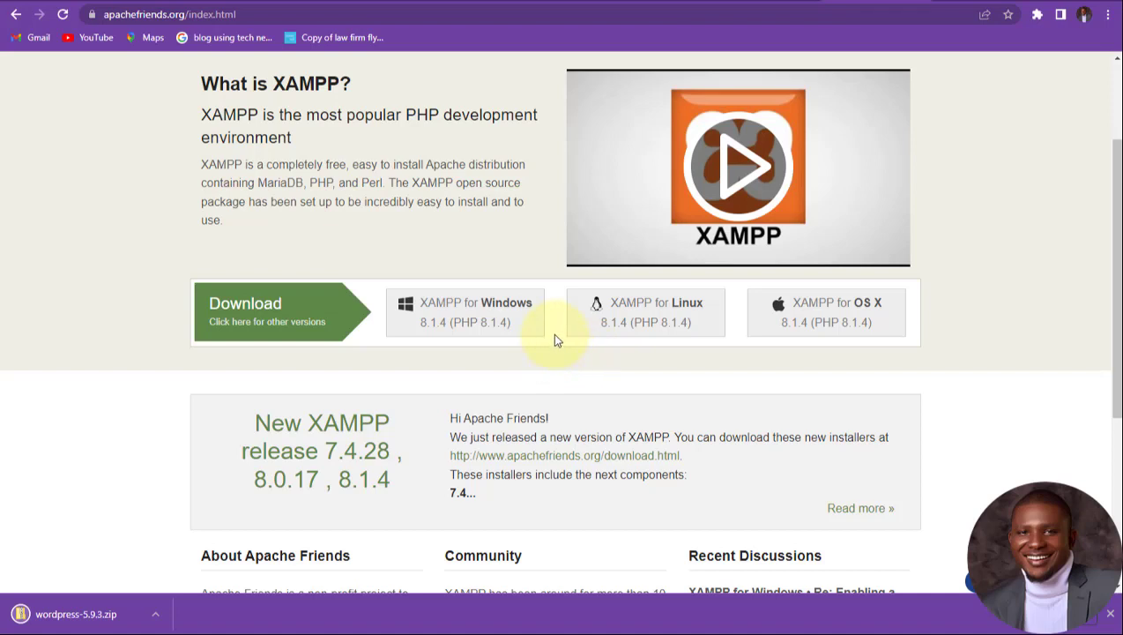
left_click(503, 316)
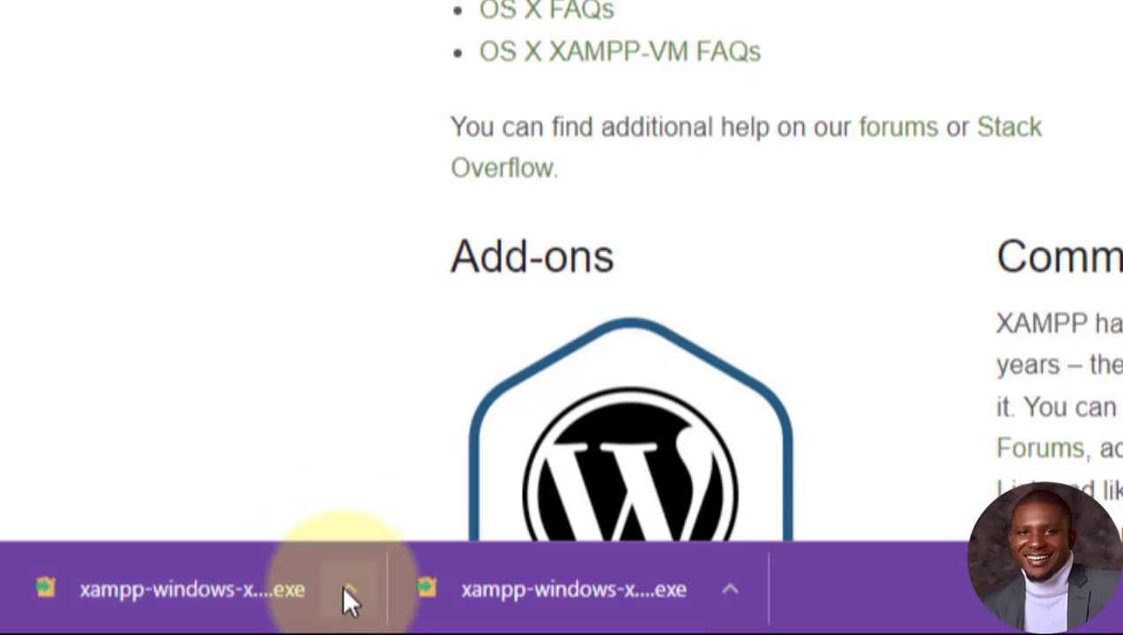
left_click(348, 590)
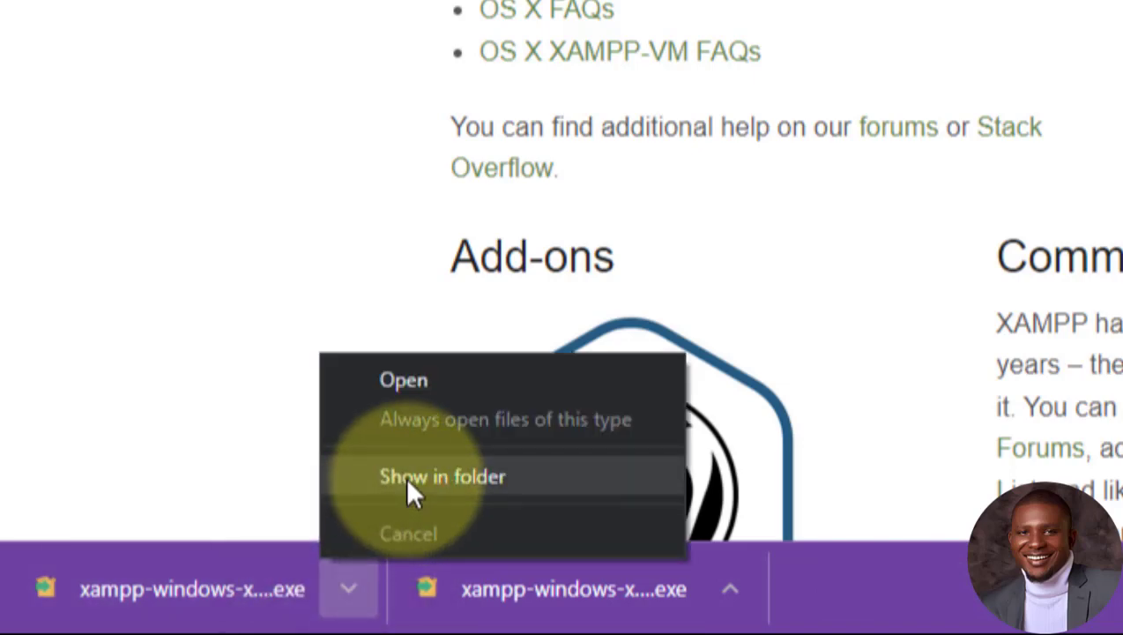
left_click(404, 476)
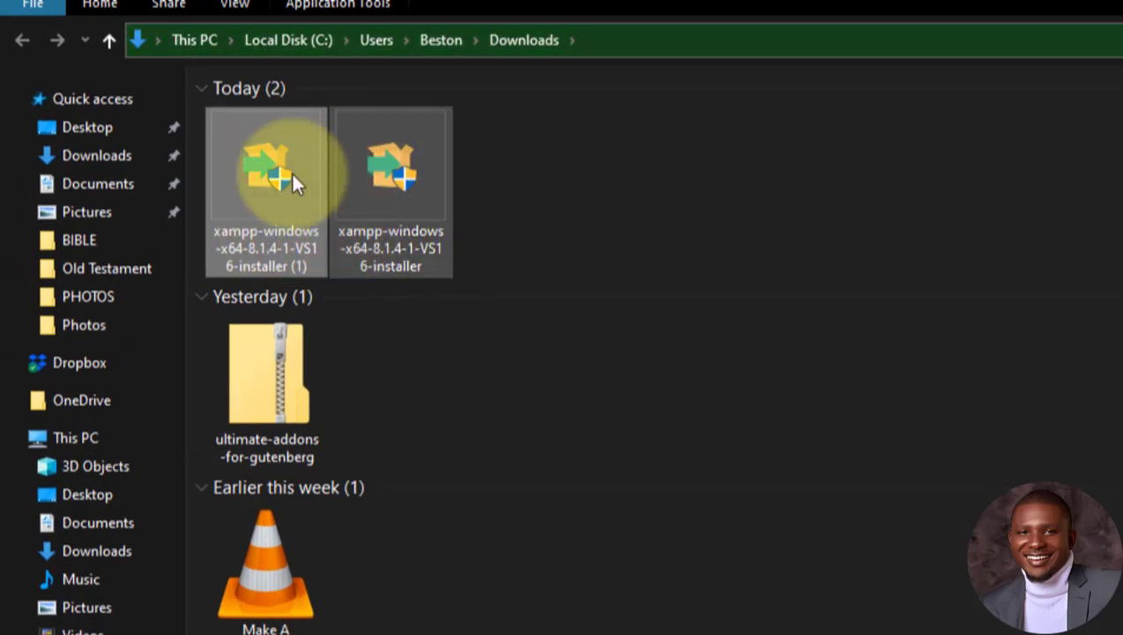
left_click(494, 185)
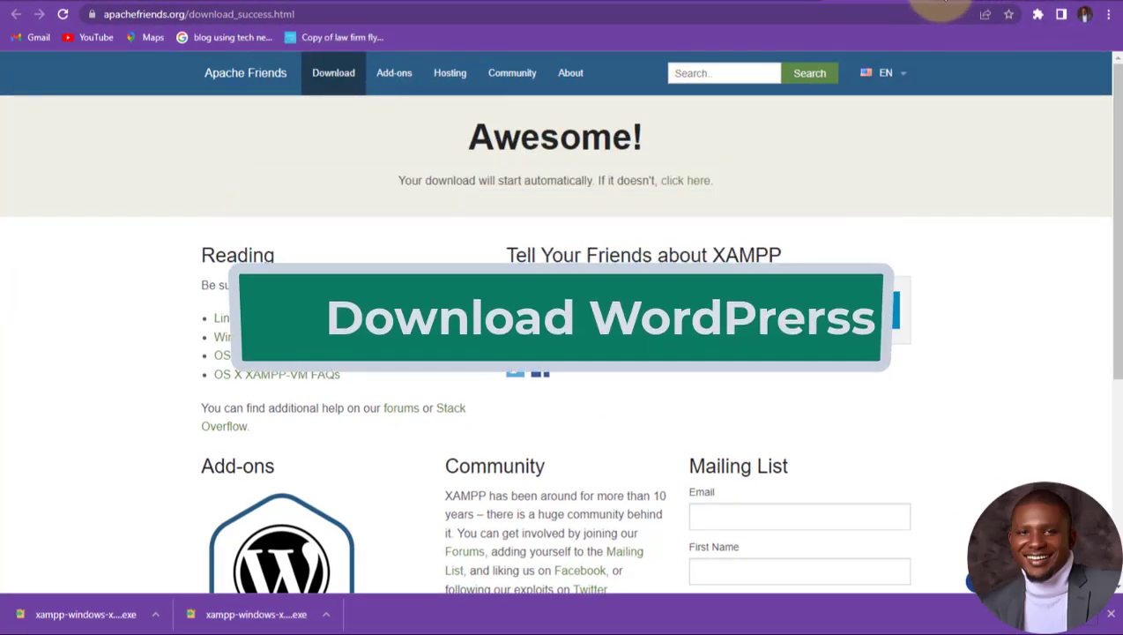
Step: Navigate to wordpress.org from the address bar
left_click(796, 15)
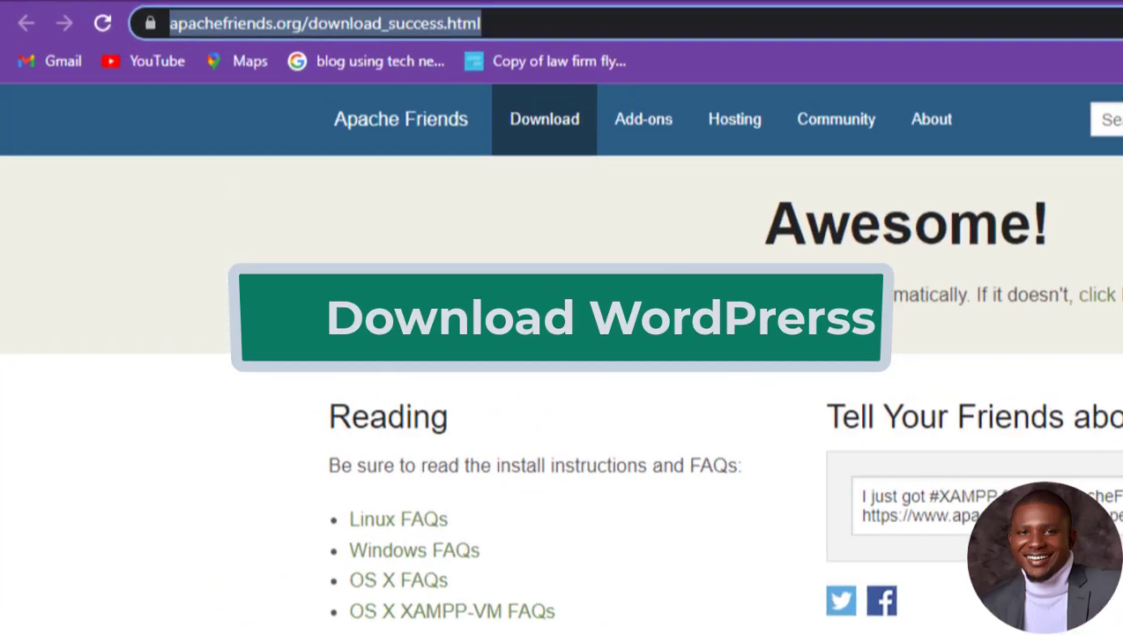
type("wo")
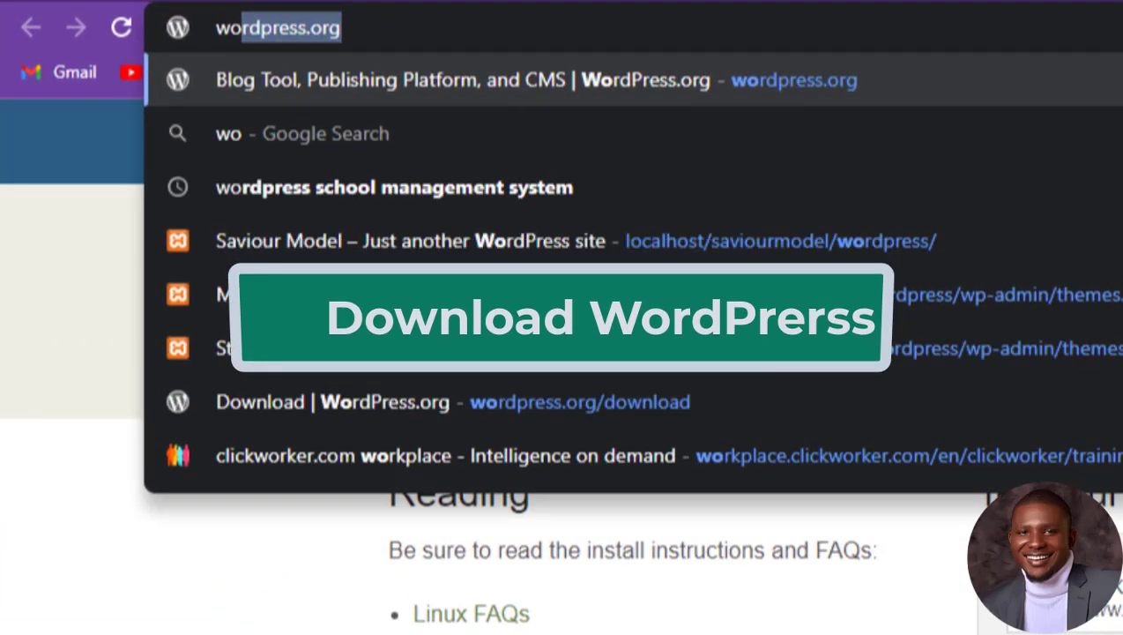
key("Return")
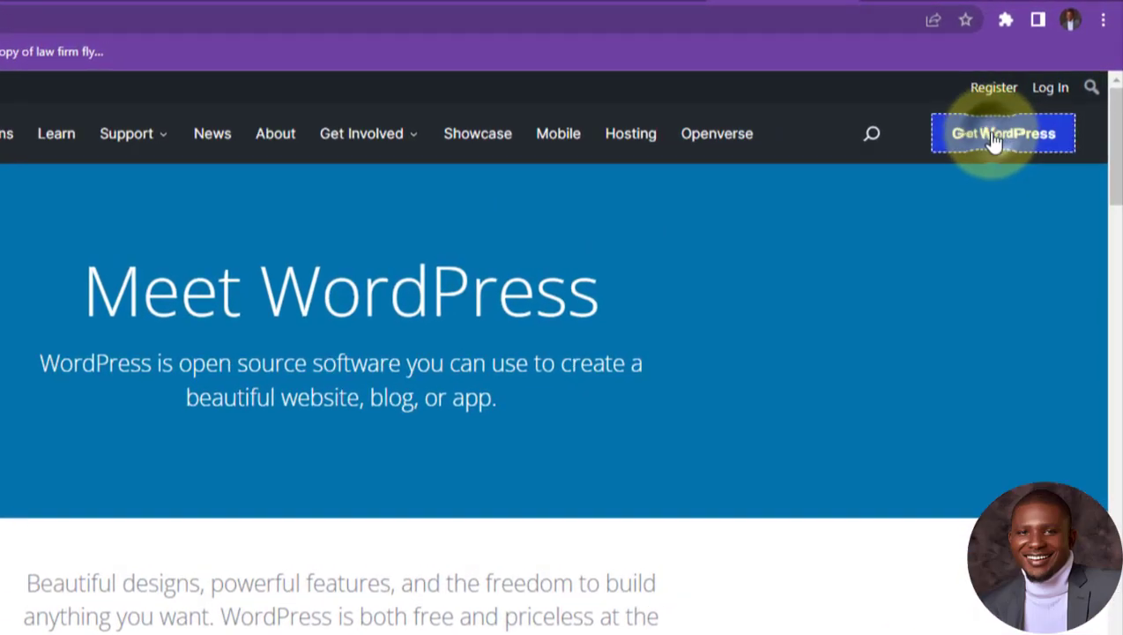
Step: Download WordPress 5.9.3 as a zip and dismiss the post-download help panel
left_click(993, 140)
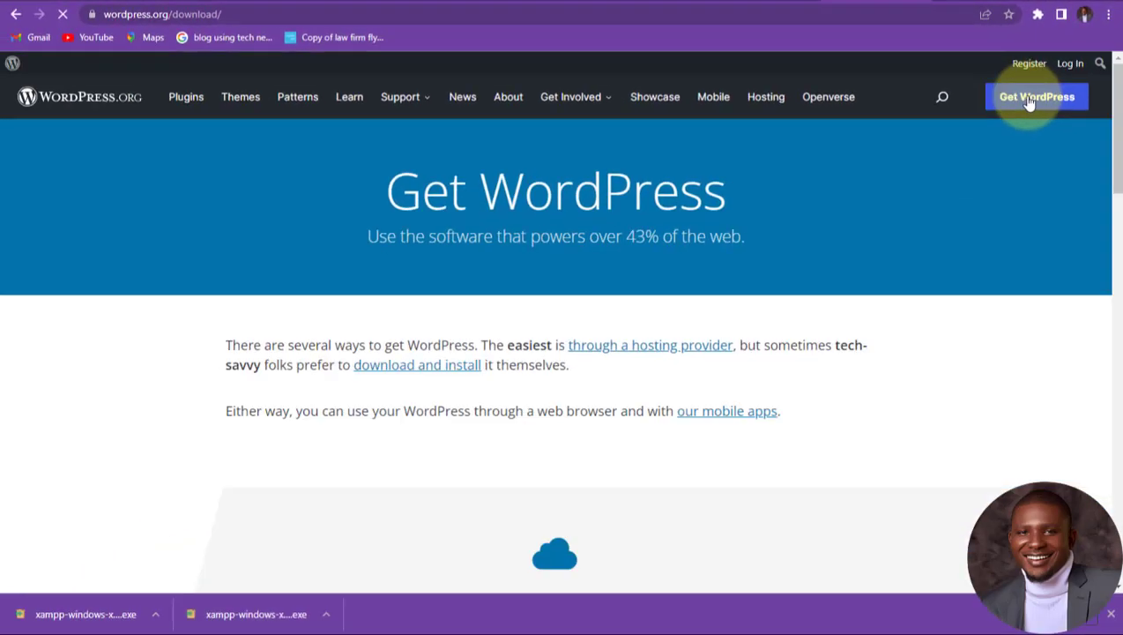
scroll(511, 364, "down", 2)
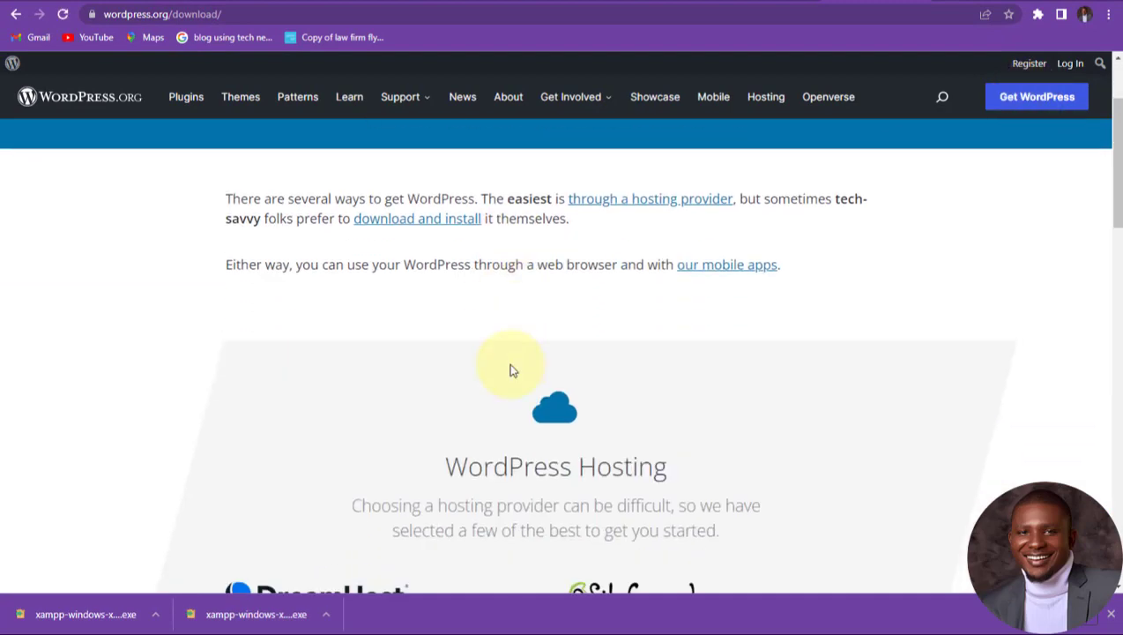
scroll(511, 364, "down", 10)
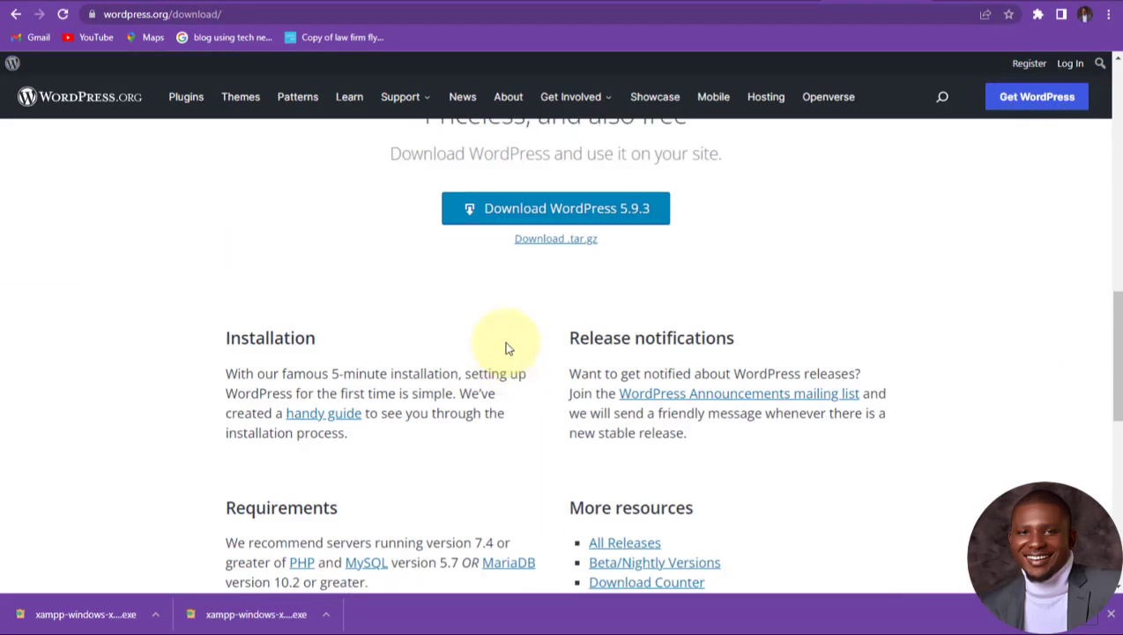
scroll(511, 265, "up", 1)
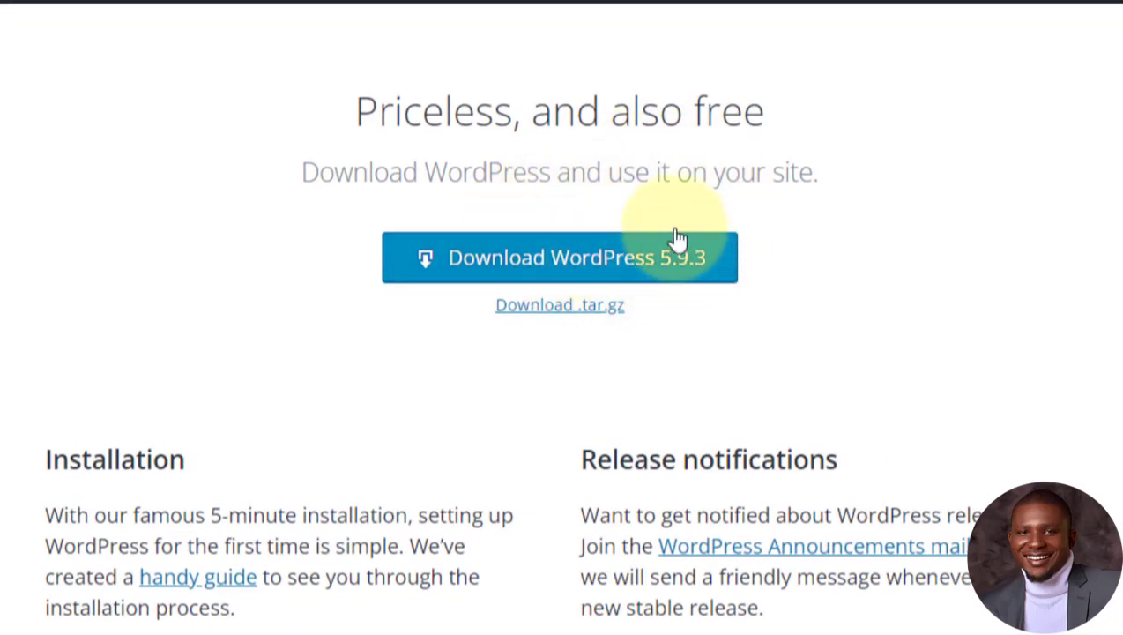
left_click(622, 256)
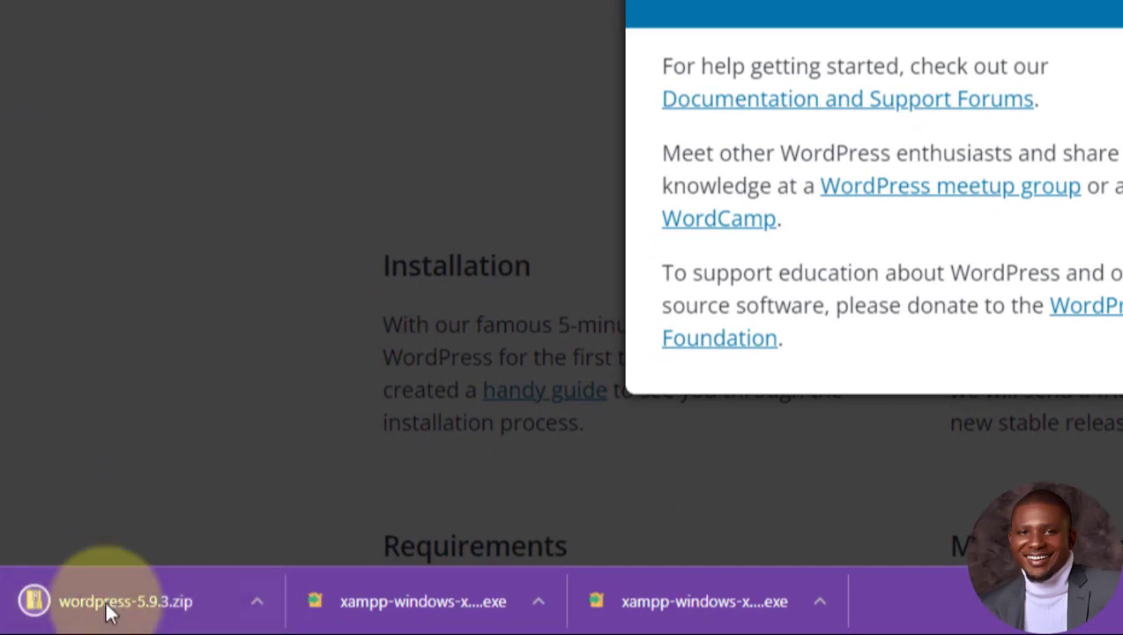
left_click(466, 101)
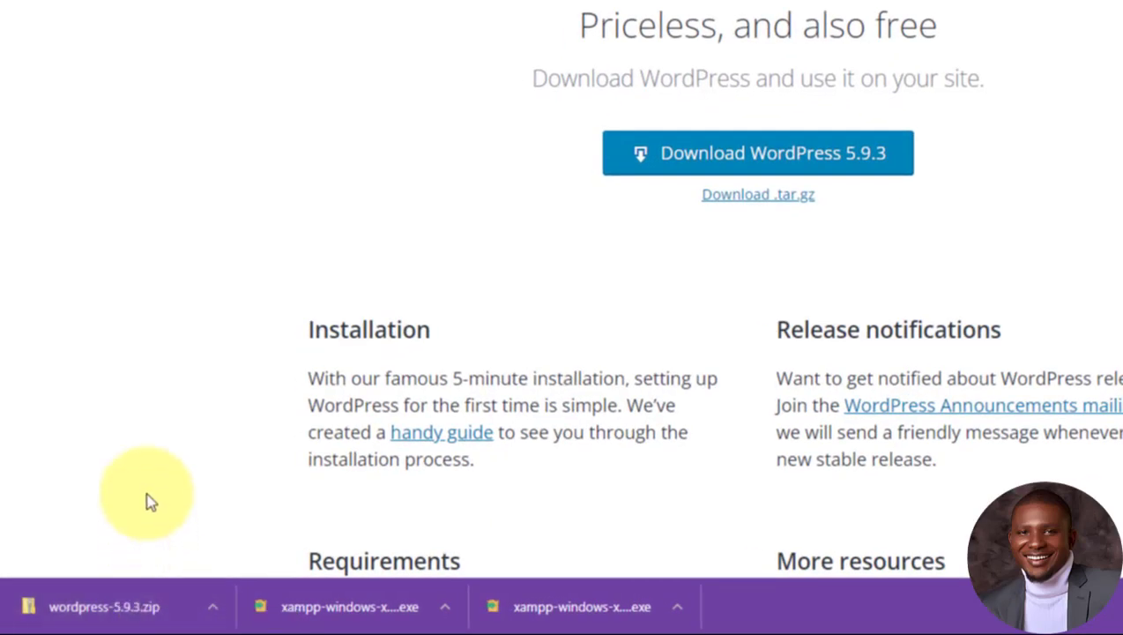
left_click(214, 608)
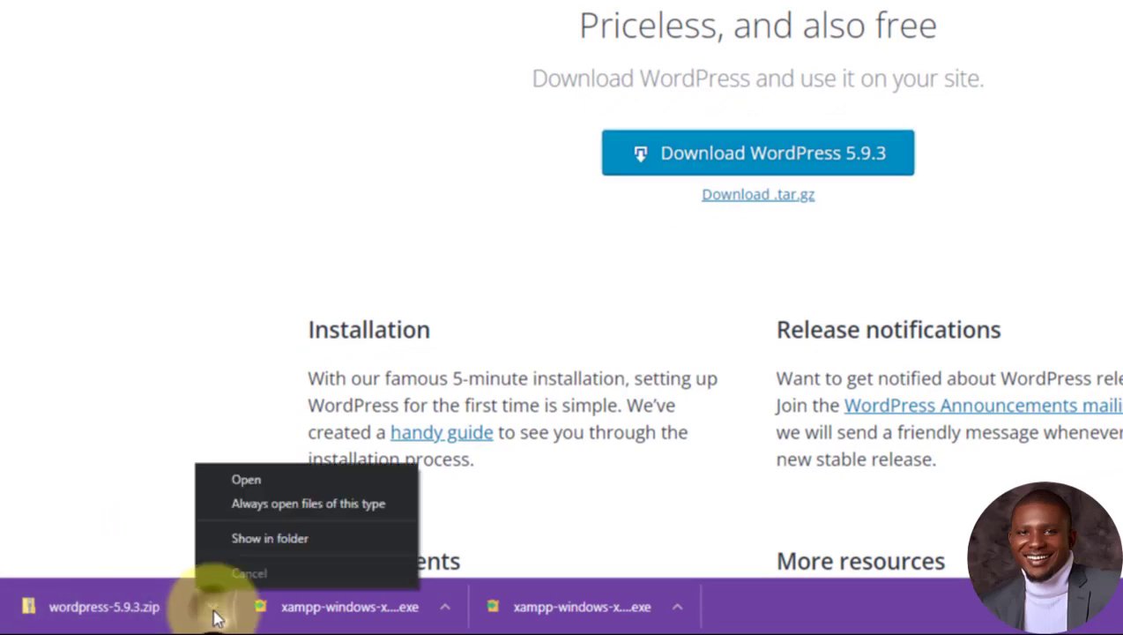
left_click(255, 541)
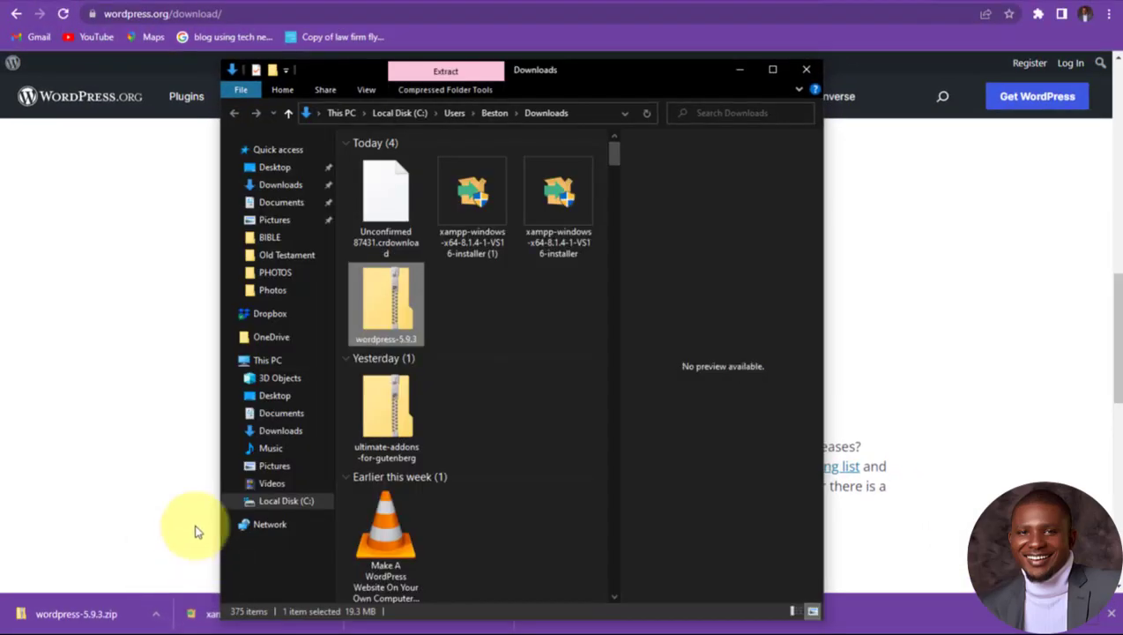
left_click(444, 305)
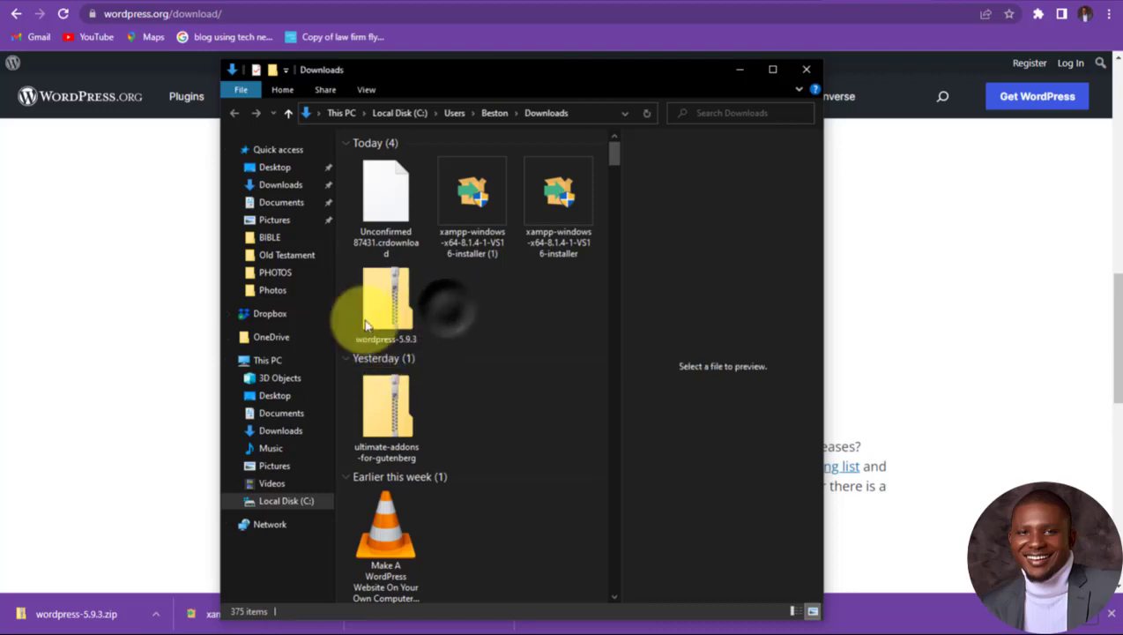
left_click(394, 309)
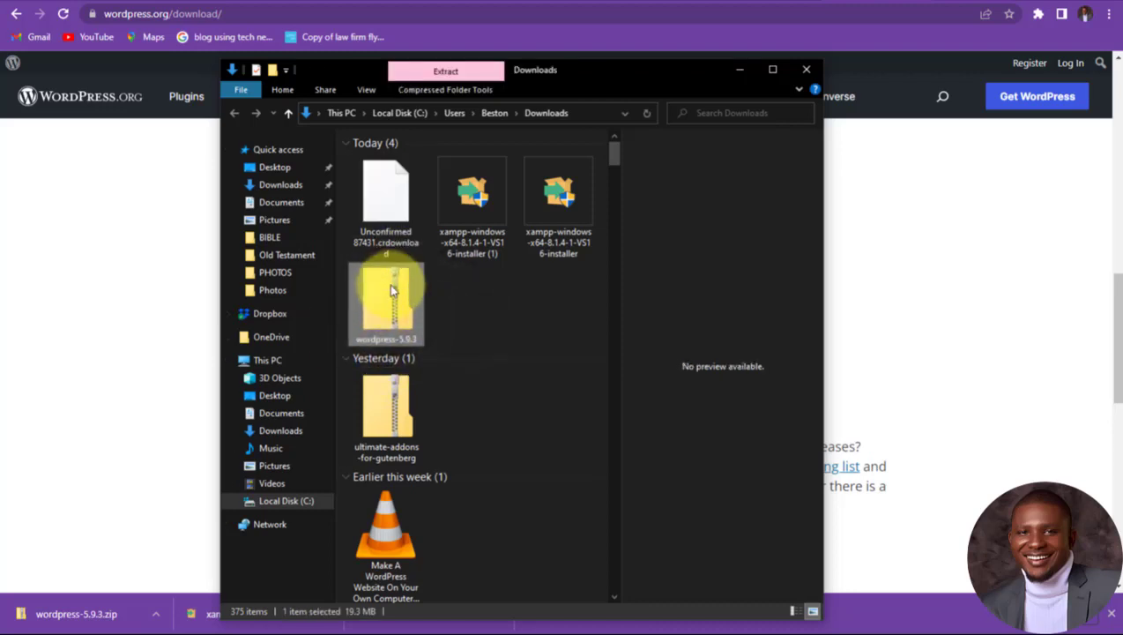
left_click(774, 70)
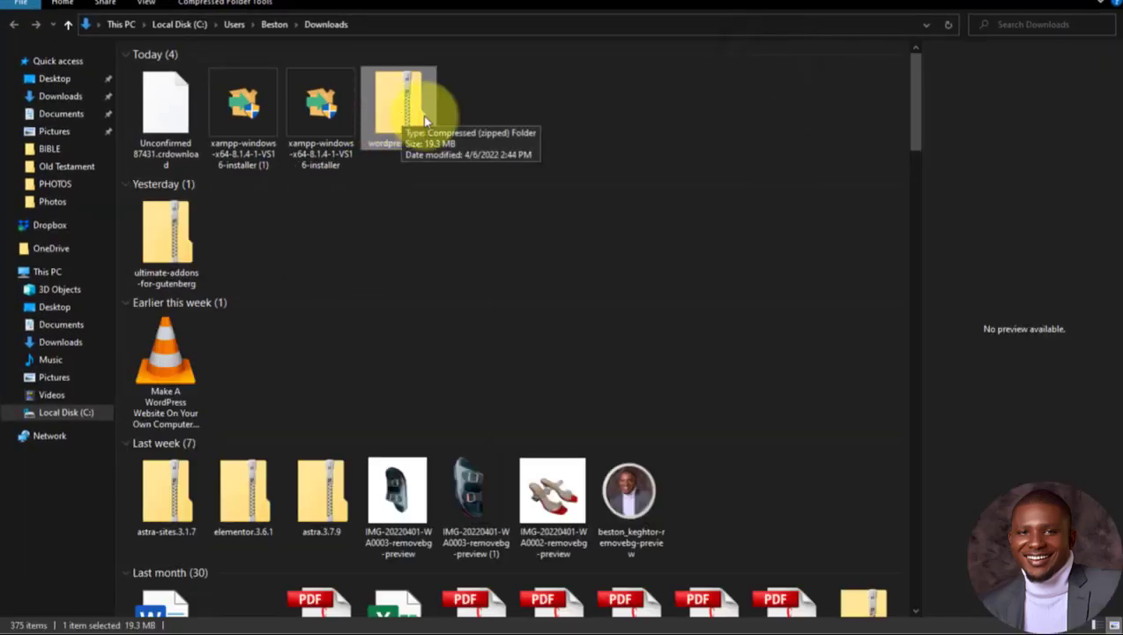
left_click(509, 121)
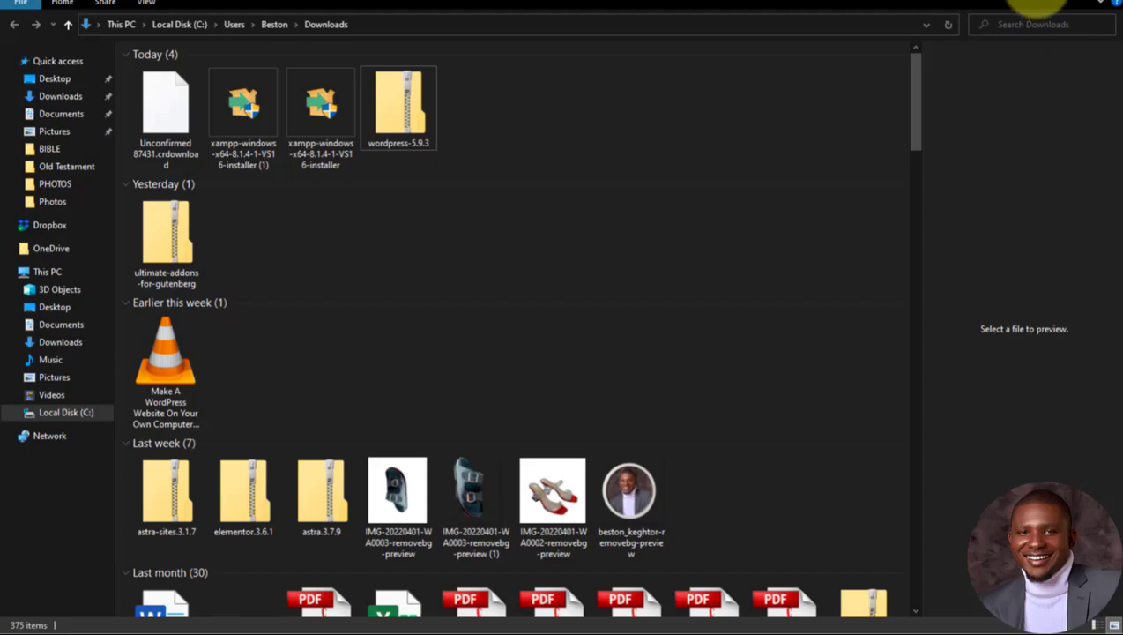
left_click(1040, 7)
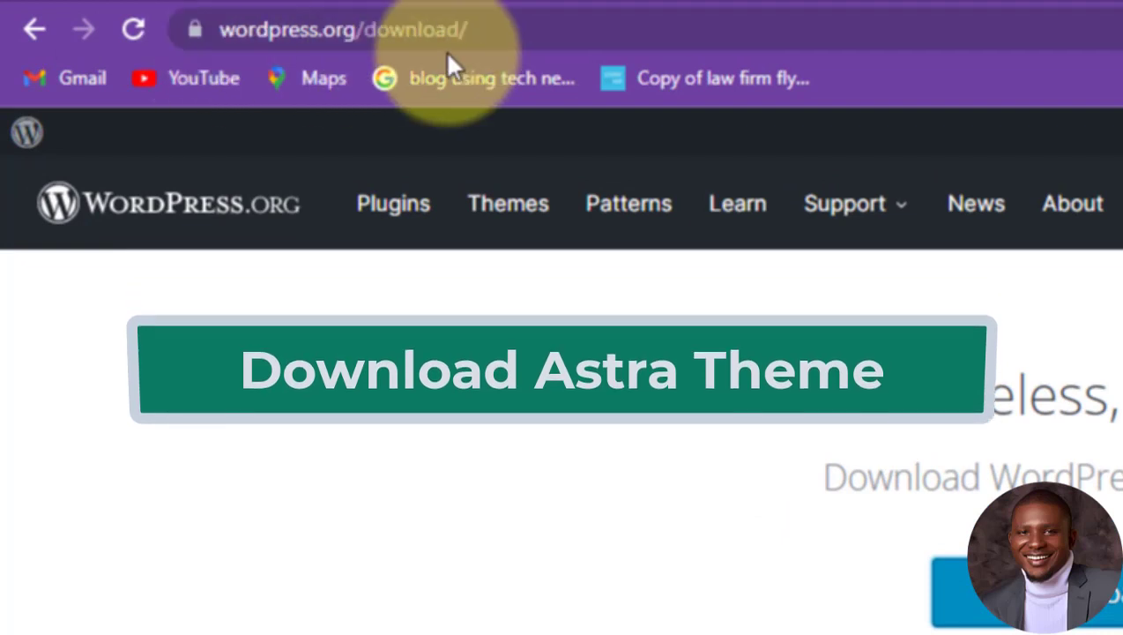
Step: Open the WordPress.org themes directory and browse the featured themes
left_click(532, 220)
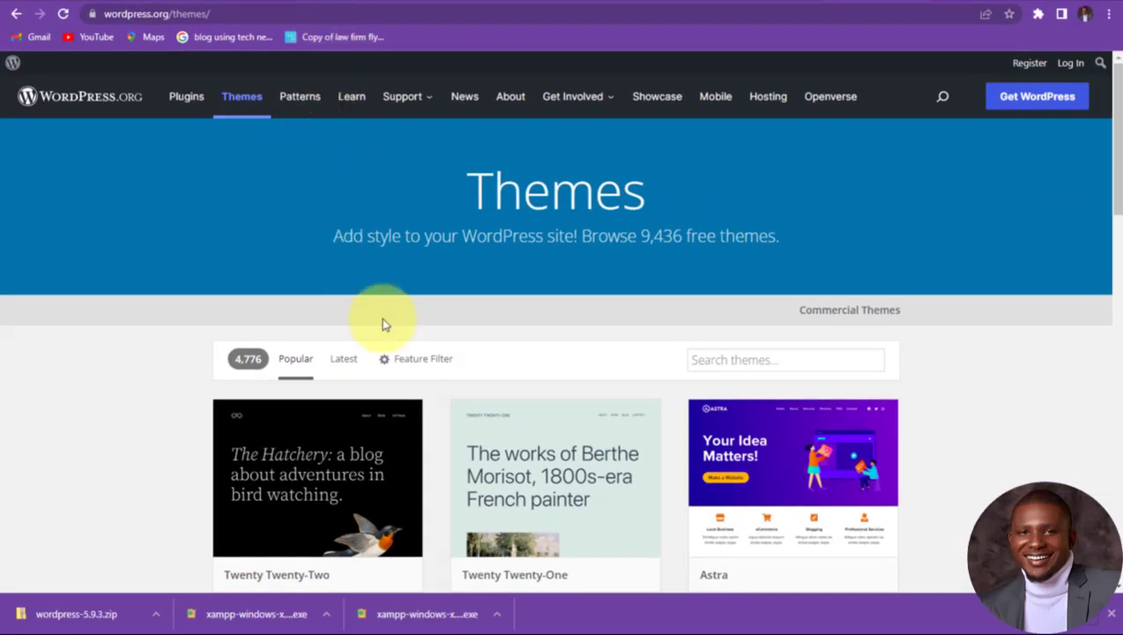
scroll(552, 351, "down", 6)
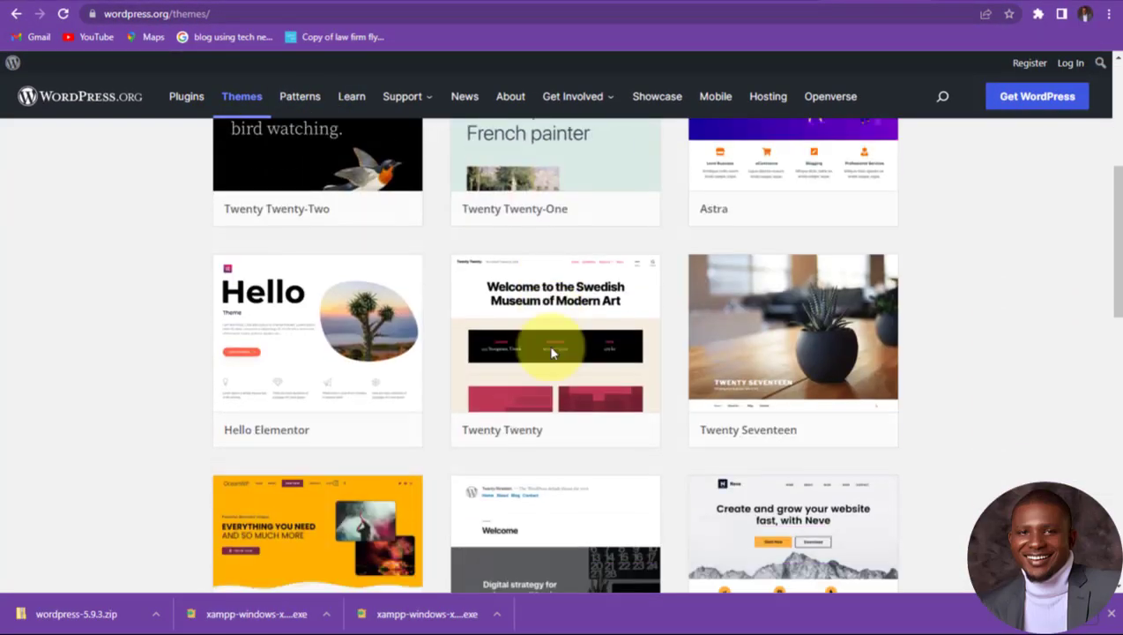
scroll(550, 349, "down", 8)
scroll(548, 346, "up", 8)
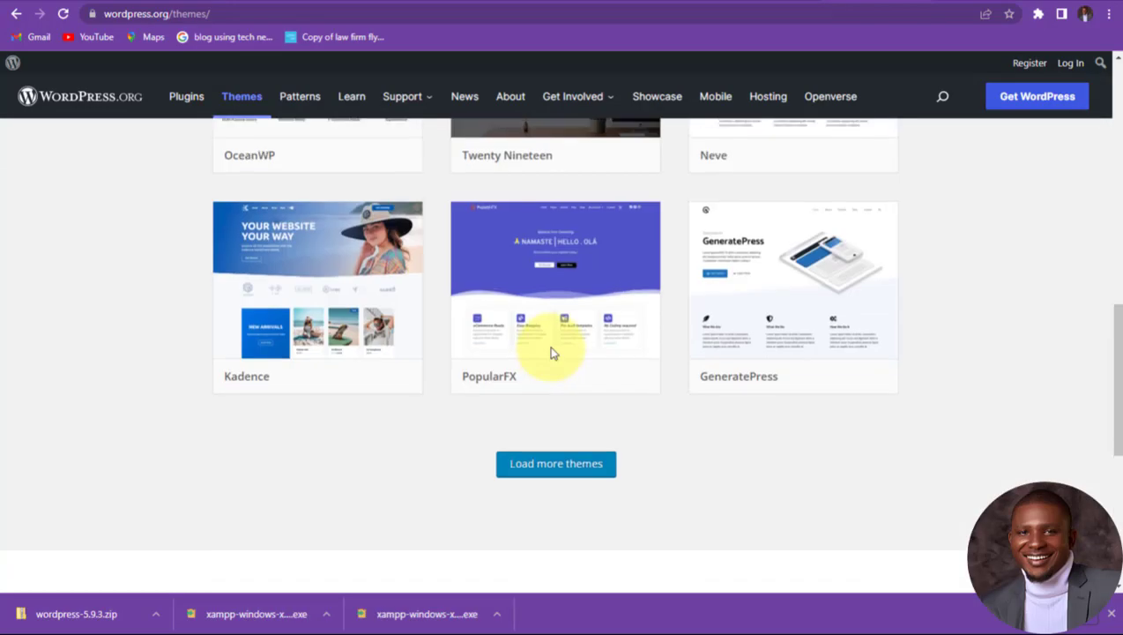
scroll(551, 350, "up", 6)
scroll(554, 351, "down", 2)
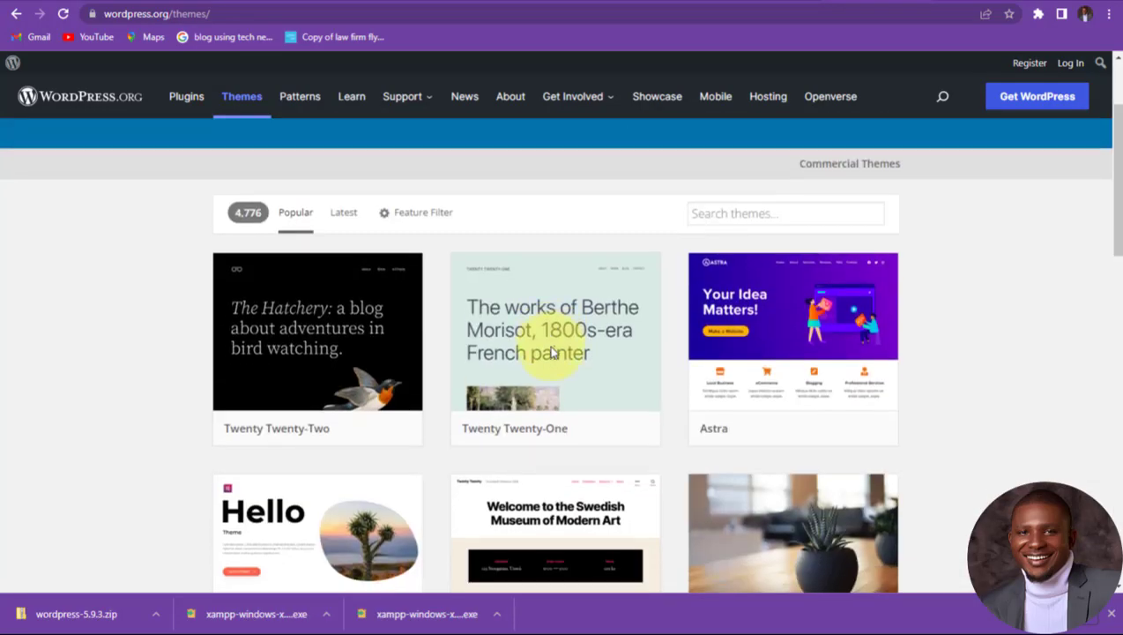
mouse_move(694, 427)
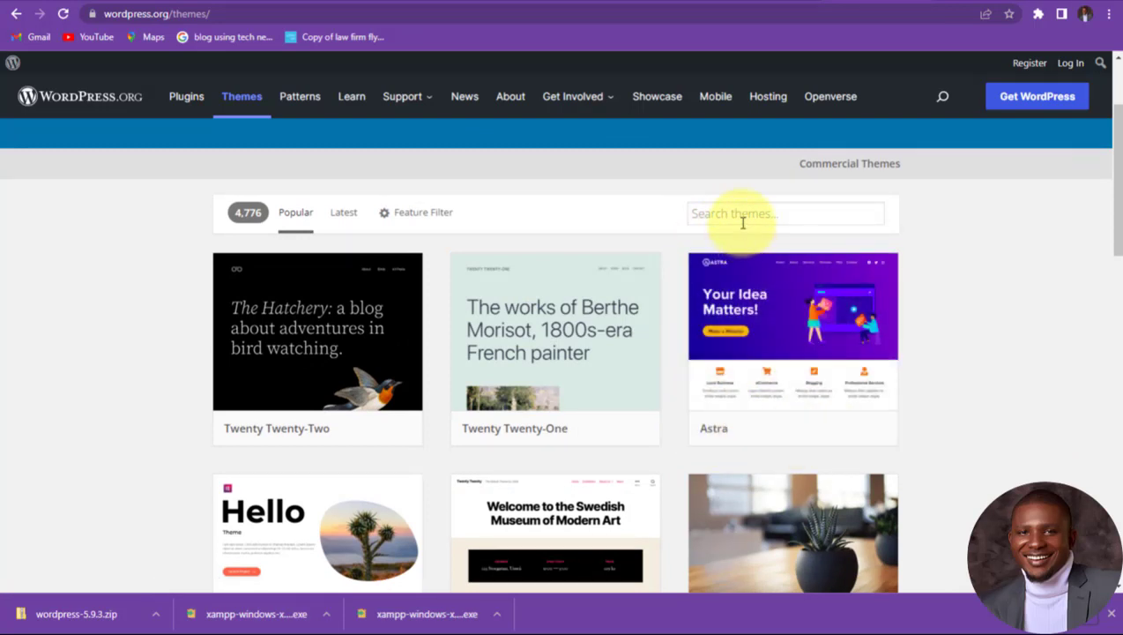
scroll(569, 326, "down", 6)
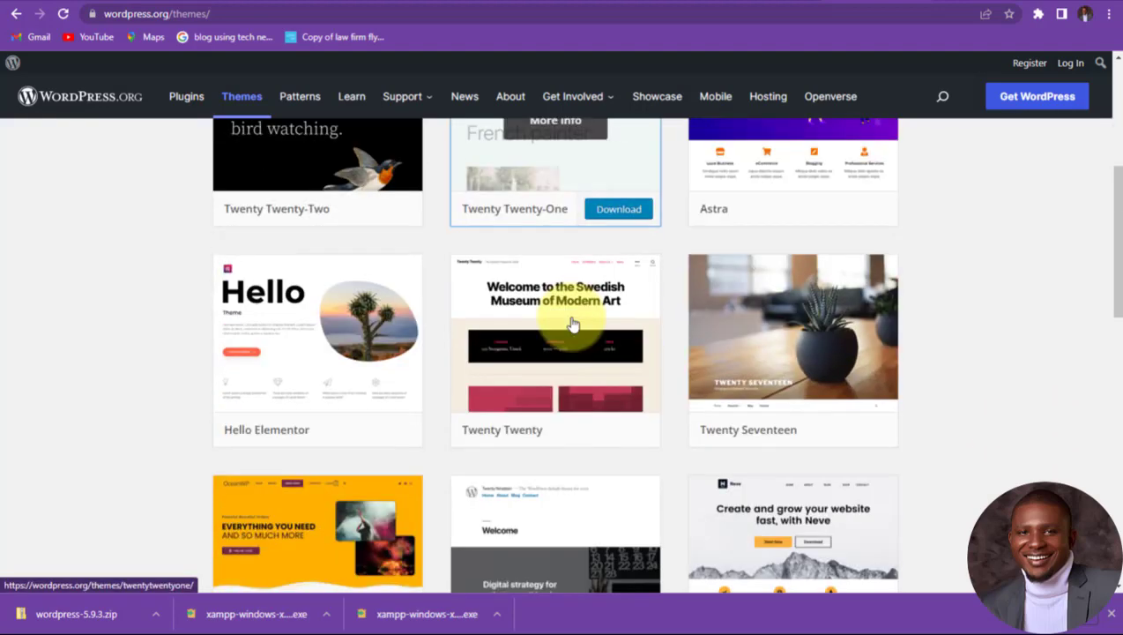
scroll(571, 322, "up", 5)
scroll(573, 326, "up", 2)
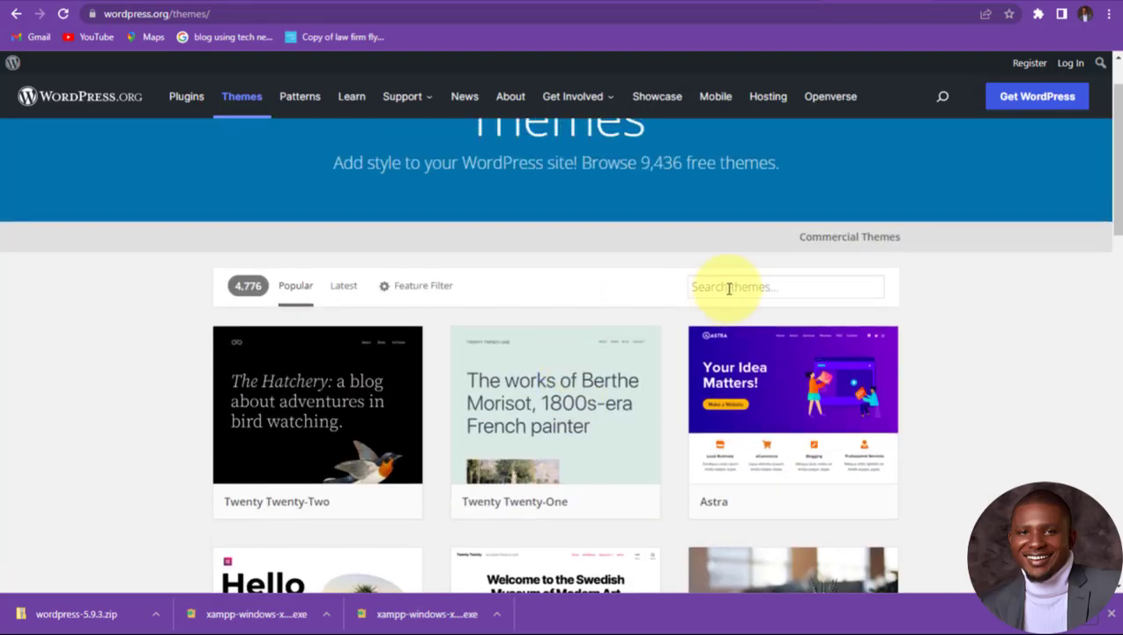
Step: Find the Astra theme card and download it as astra.3.7.9 zip
left_click(726, 287)
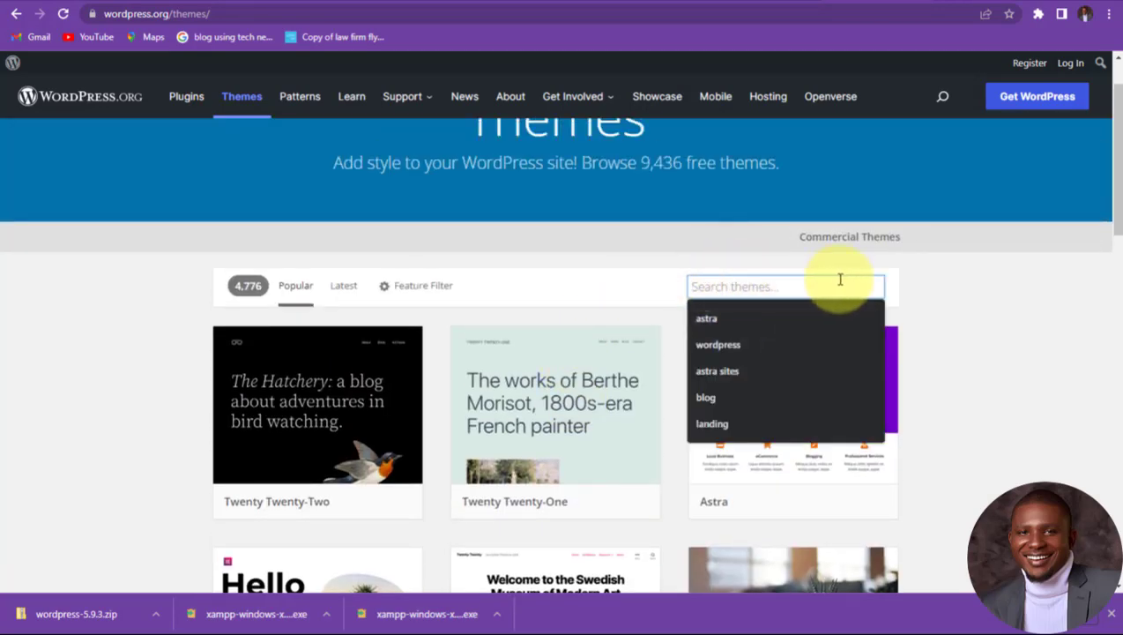
left_click(938, 293)
mouse_move(732, 464)
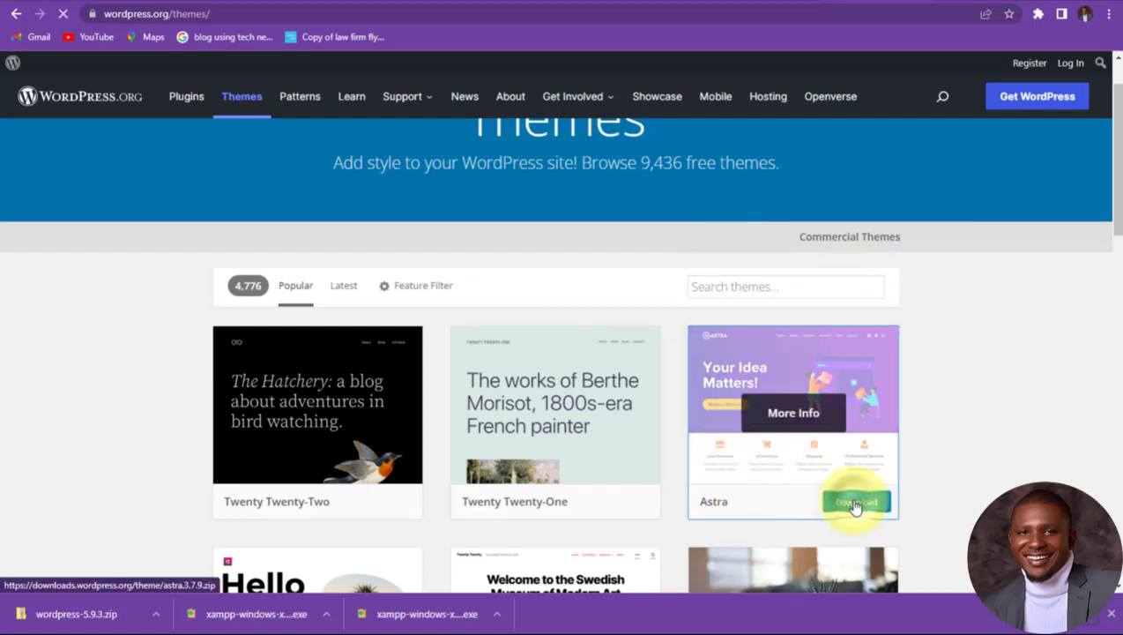
mouse_move(240, 498)
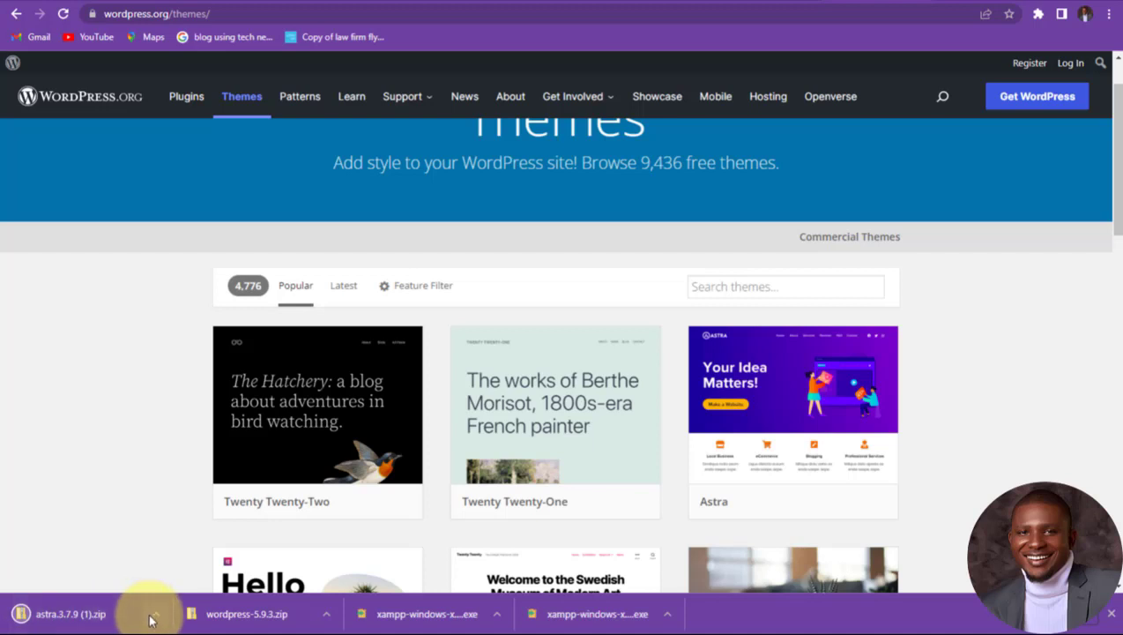
left_click(154, 616)
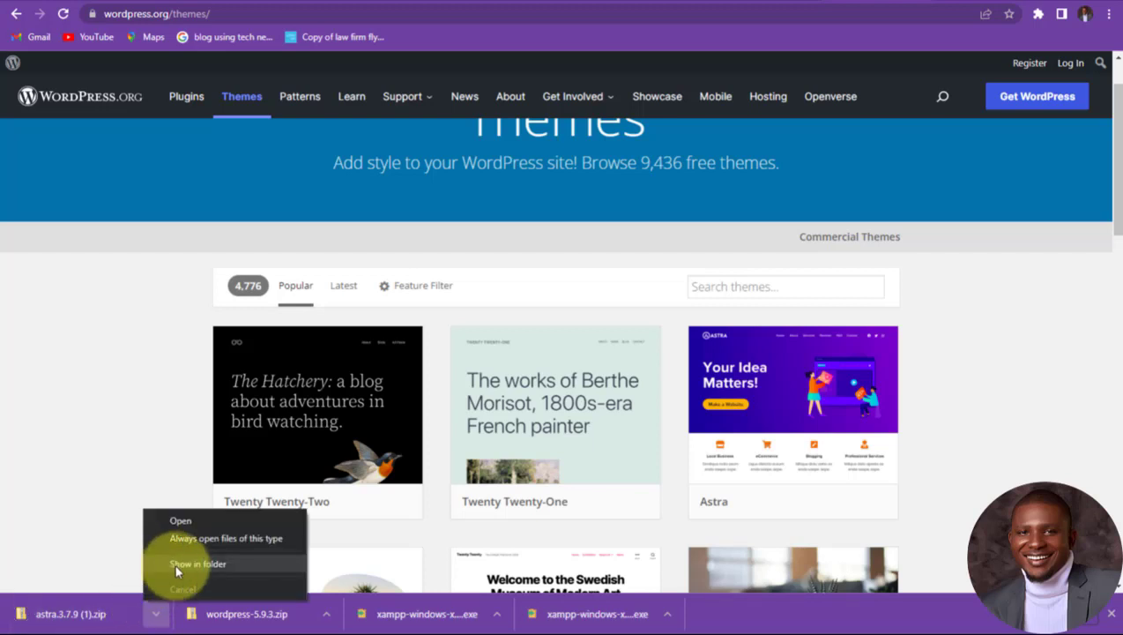
left_click(196, 563)
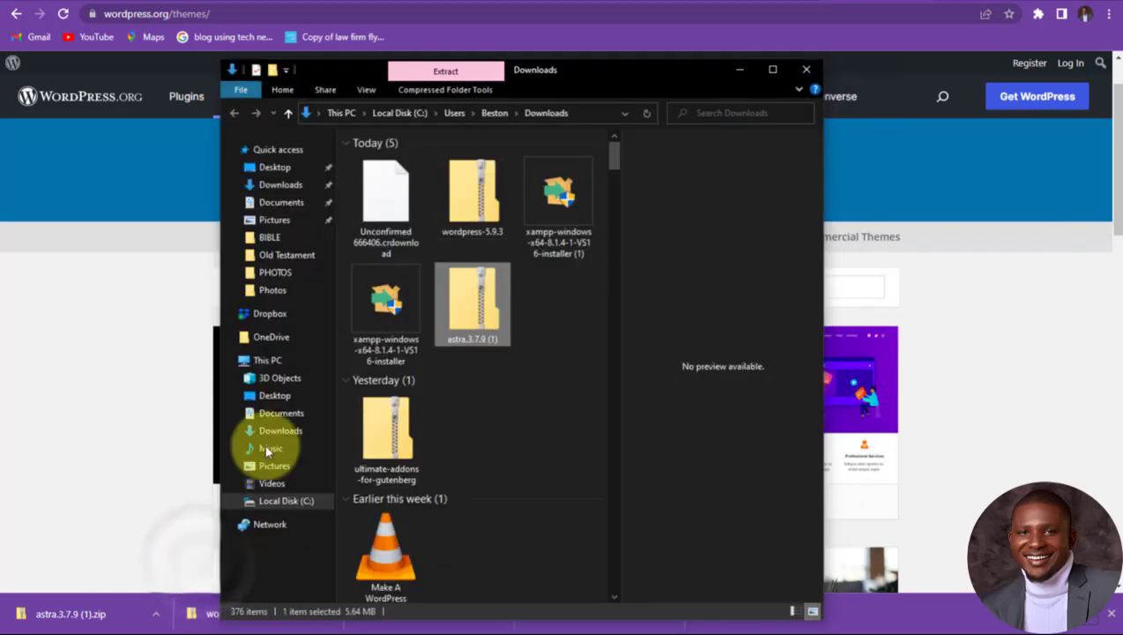
left_click(774, 71)
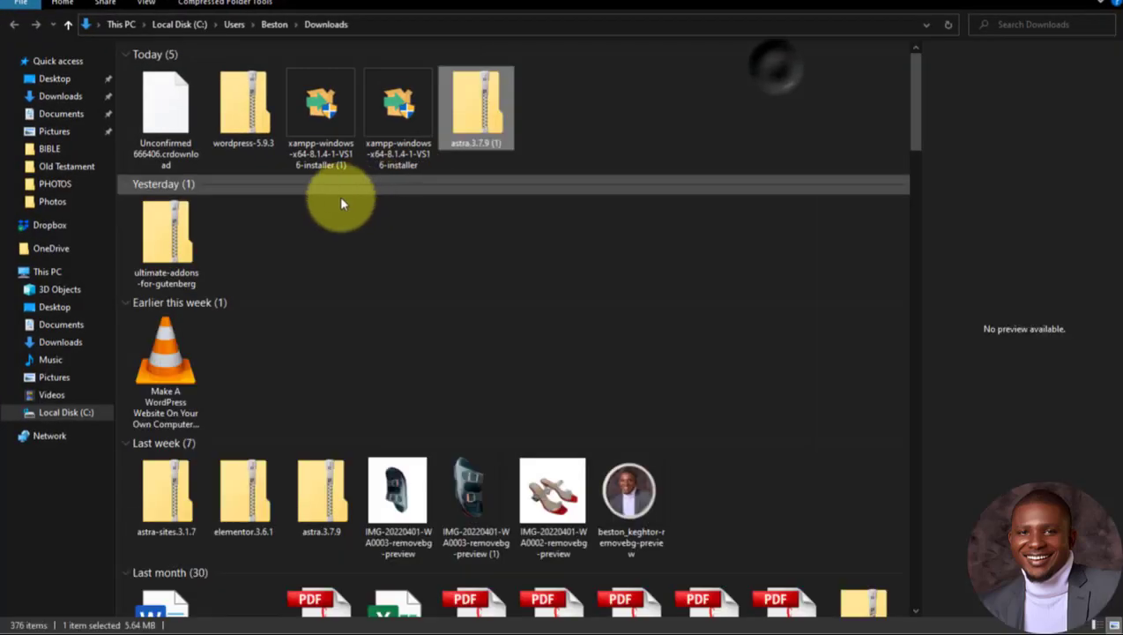
left_click(598, 109)
left_click(483, 107)
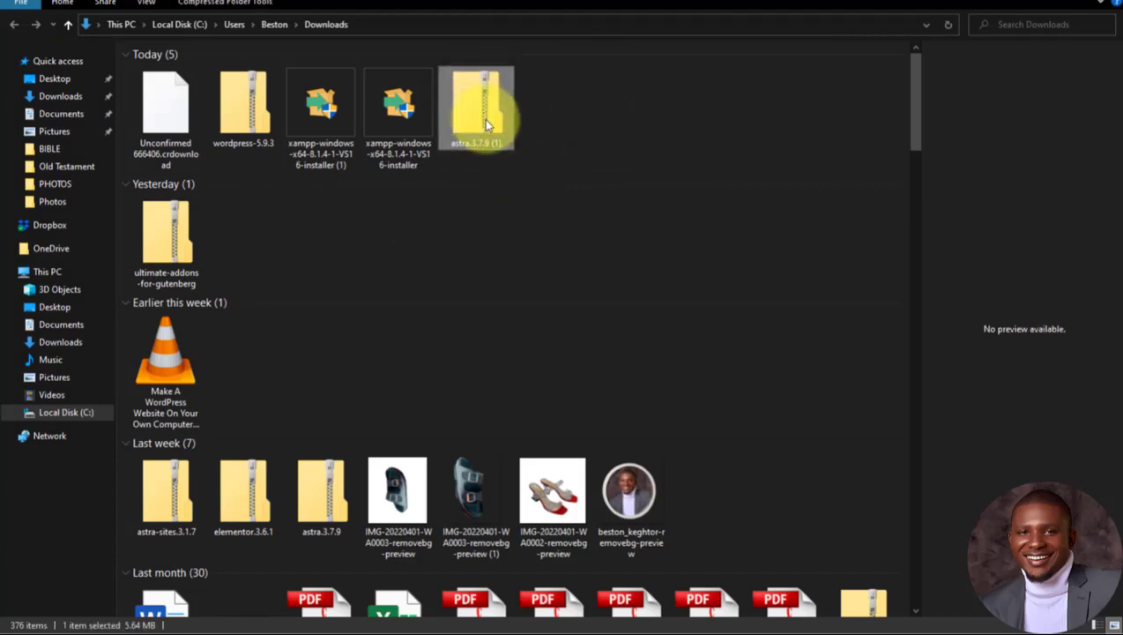
left_click(562, 131)
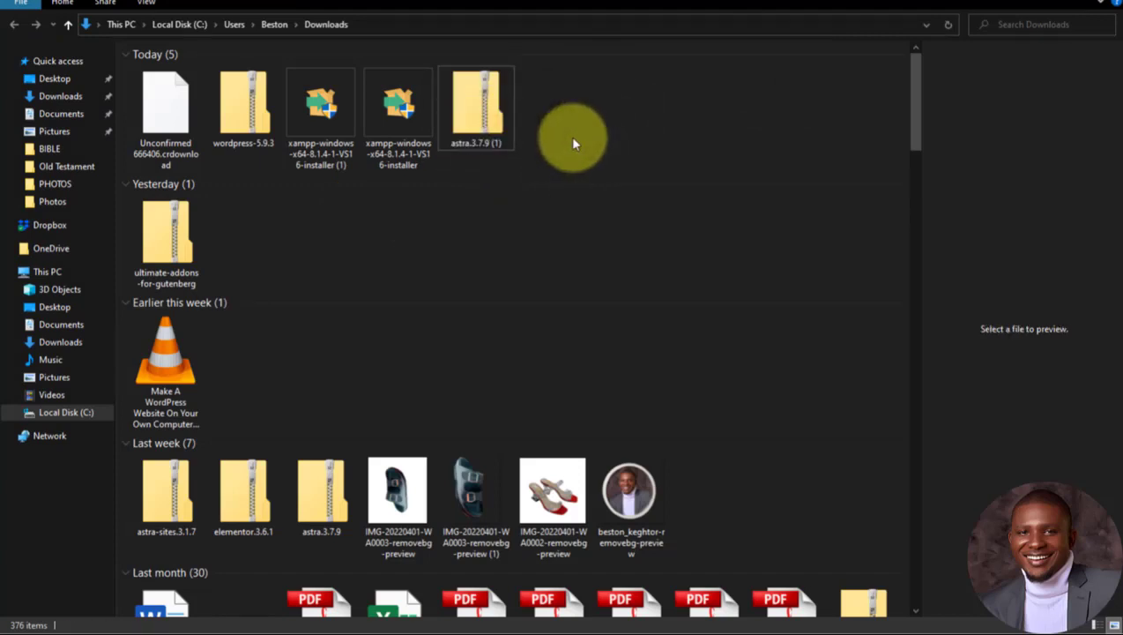
left_click(1036, 5)
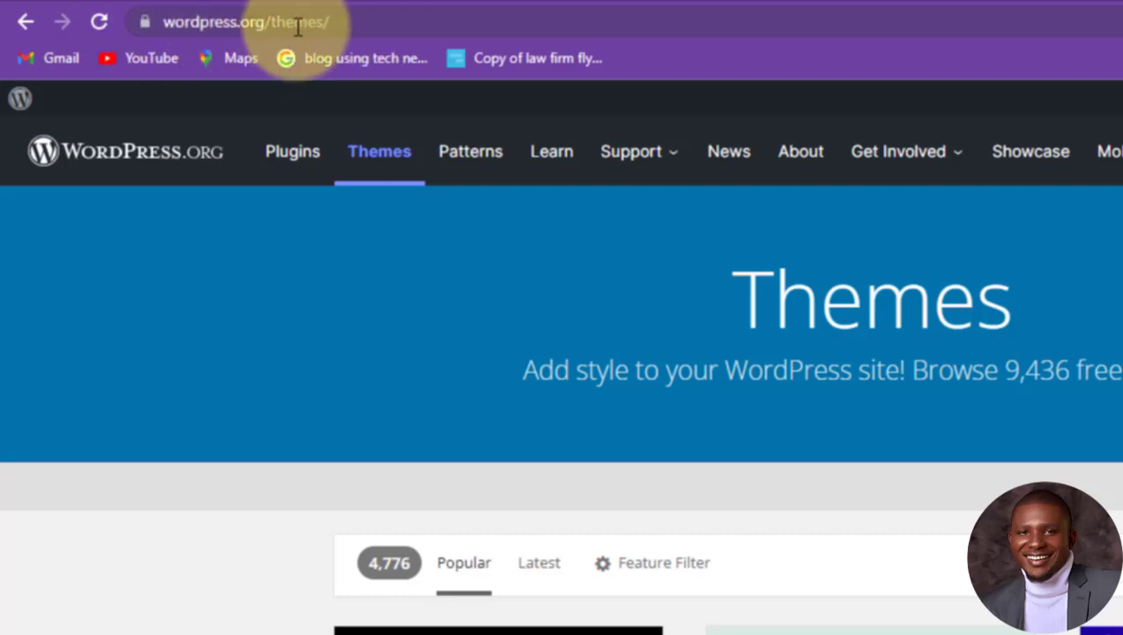
Step: Search the WordPress.org plugin directory for 'astra starter site'
left_click(300, 159)
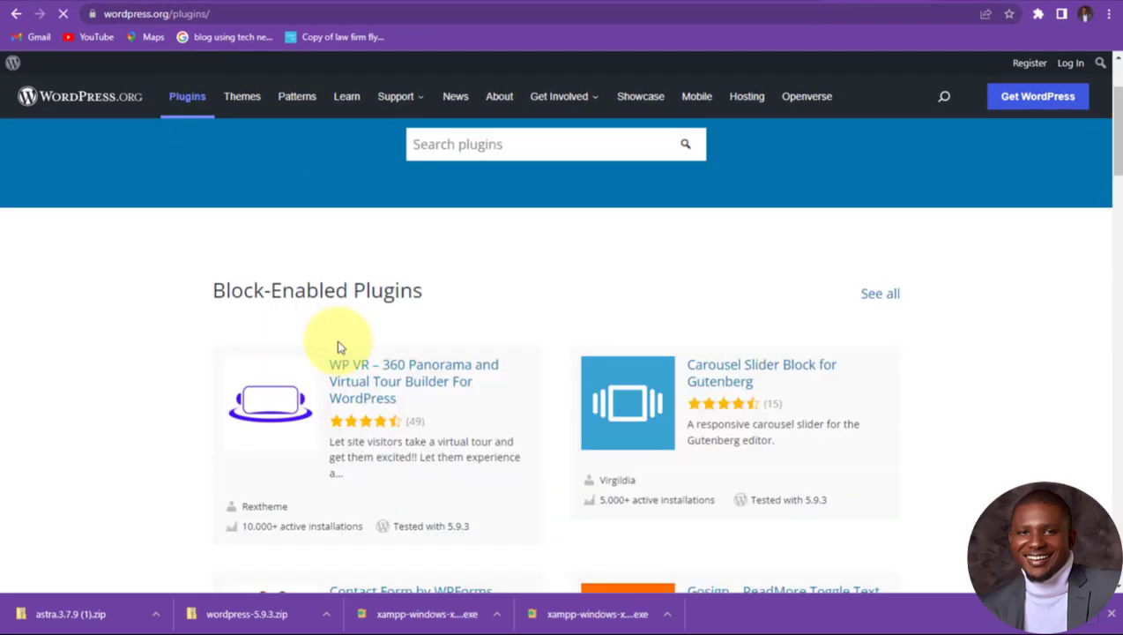
scroll(341, 346, "down", 3)
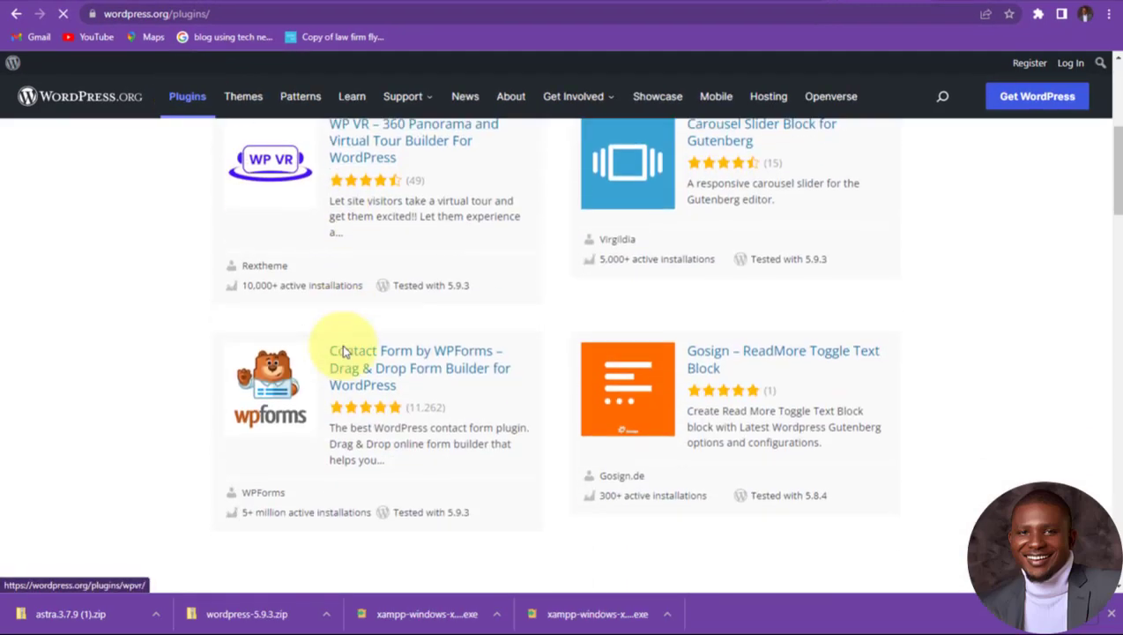
scroll(344, 351, "up", 15)
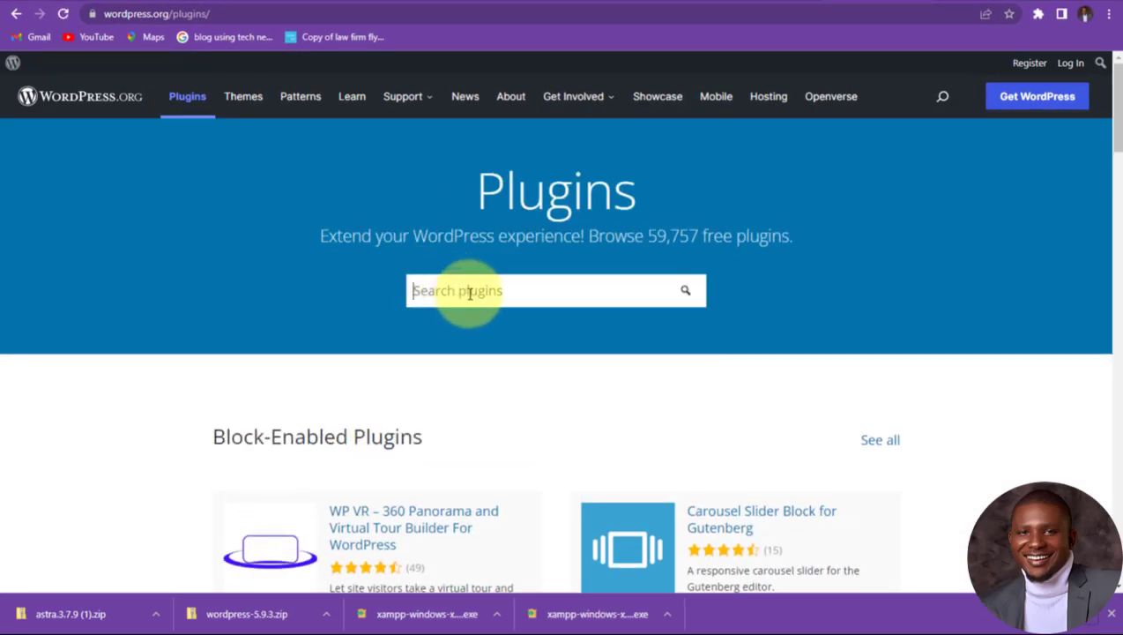
left_click(467, 291)
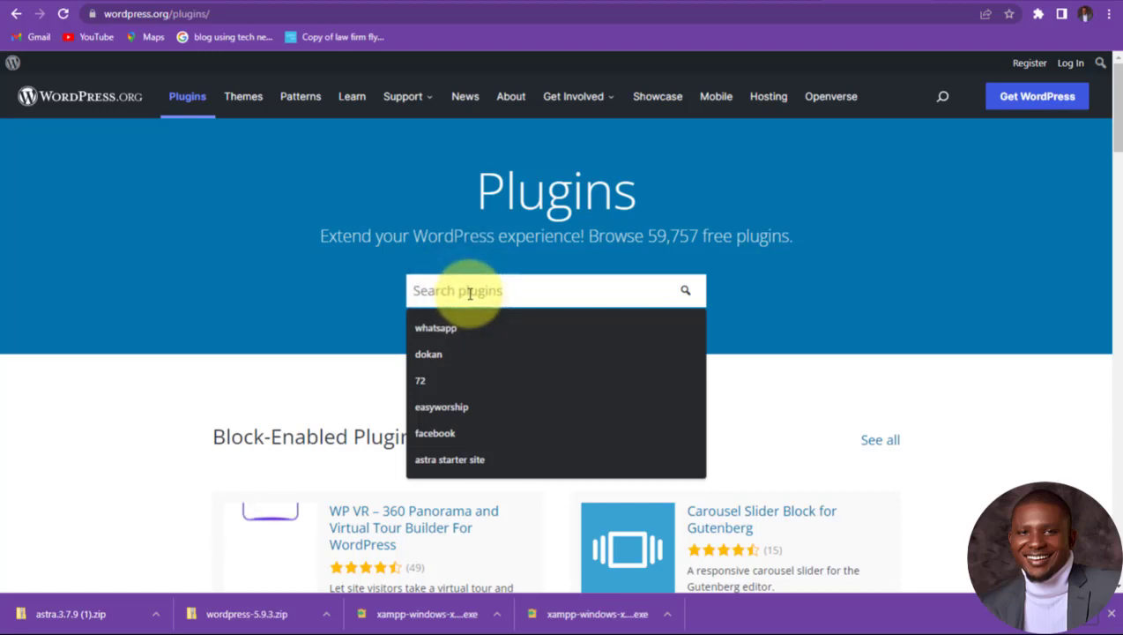
type("AST")
key("BackSpace")
key("BackSpace")
type("as")
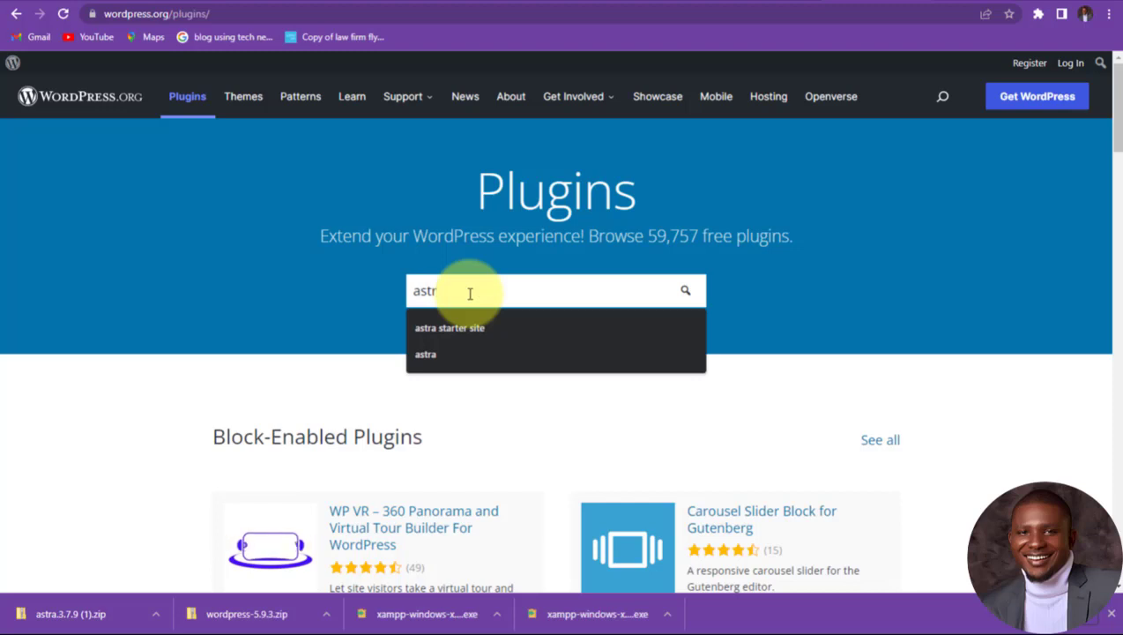
type("tr")
left_click(467, 327)
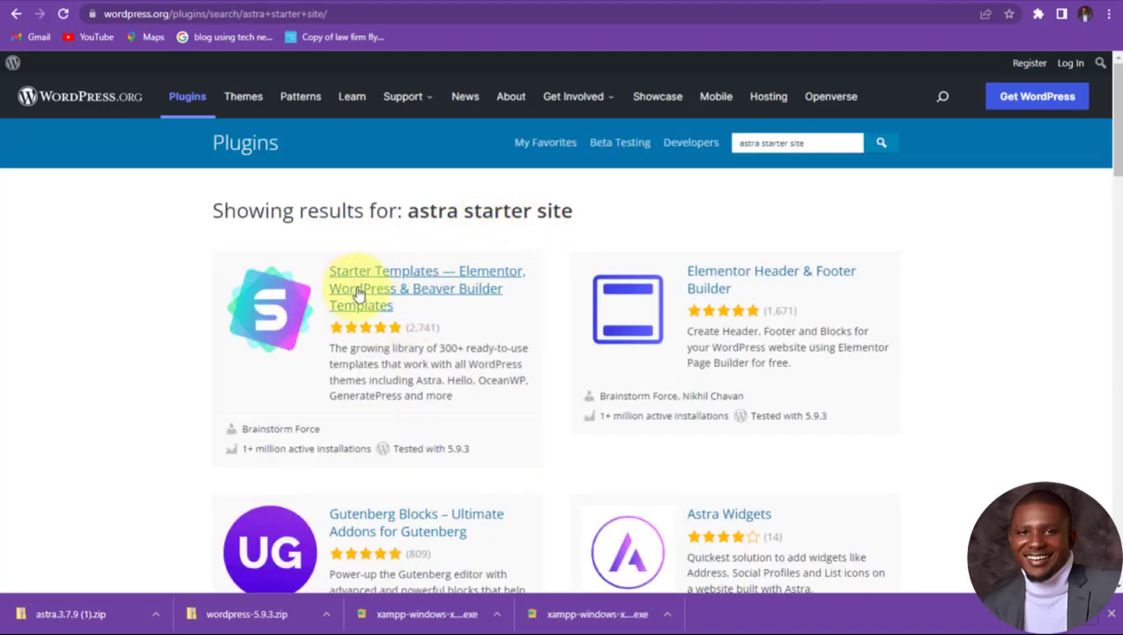
Step: Download the Starter Templates plugin zip and show astra-sites.3.1.7 in its folder
left_click(416, 279)
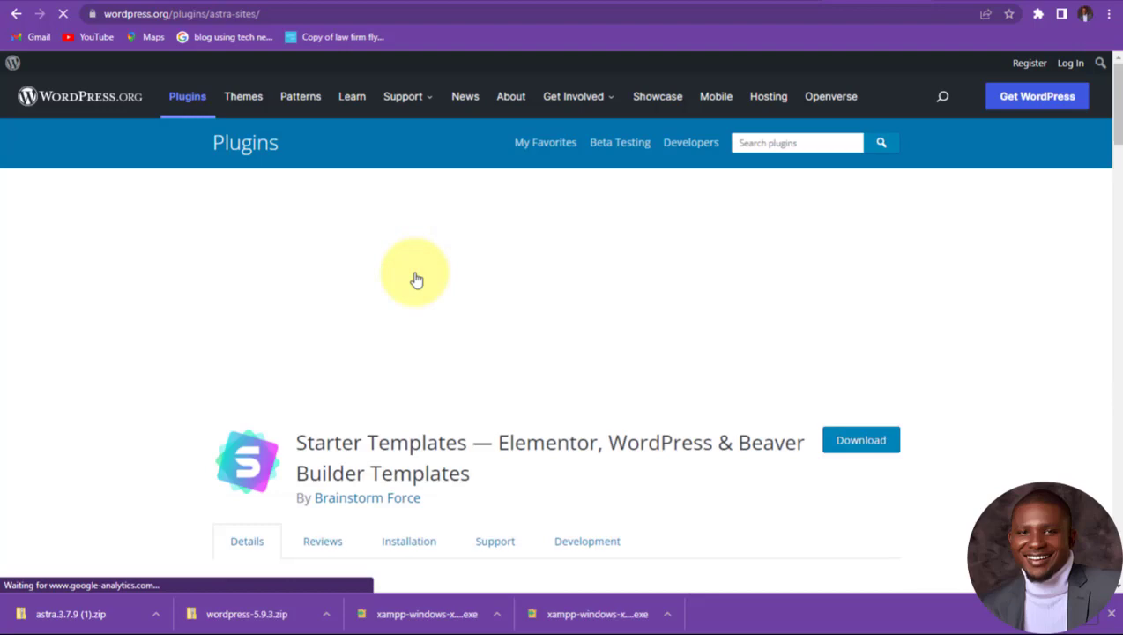
scroll(859, 418, "down", 1)
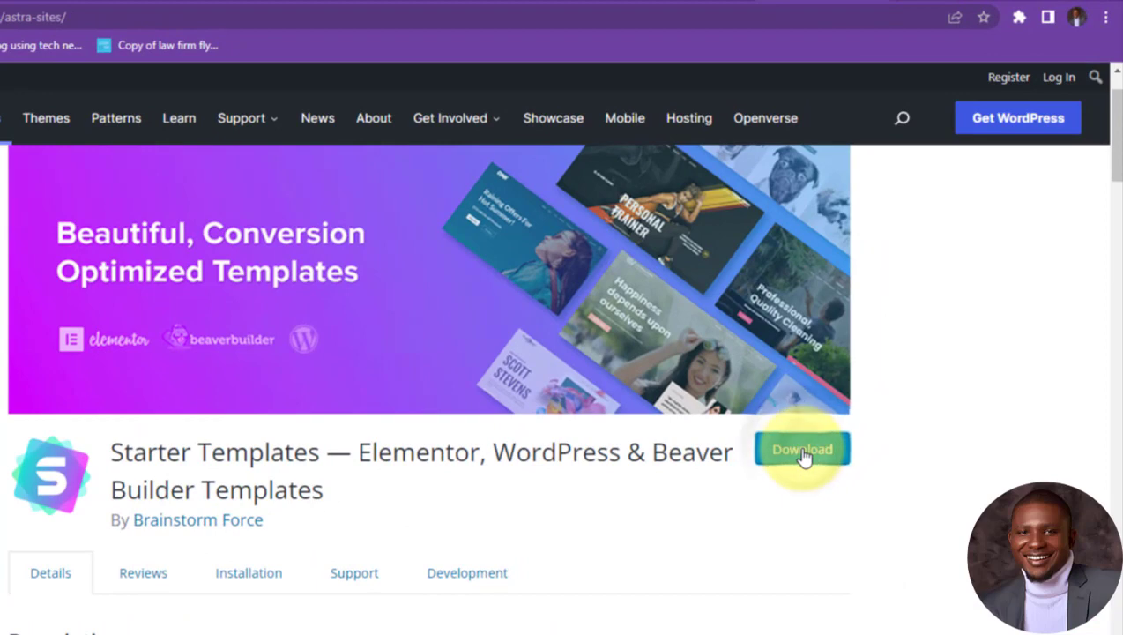
left_click(802, 452)
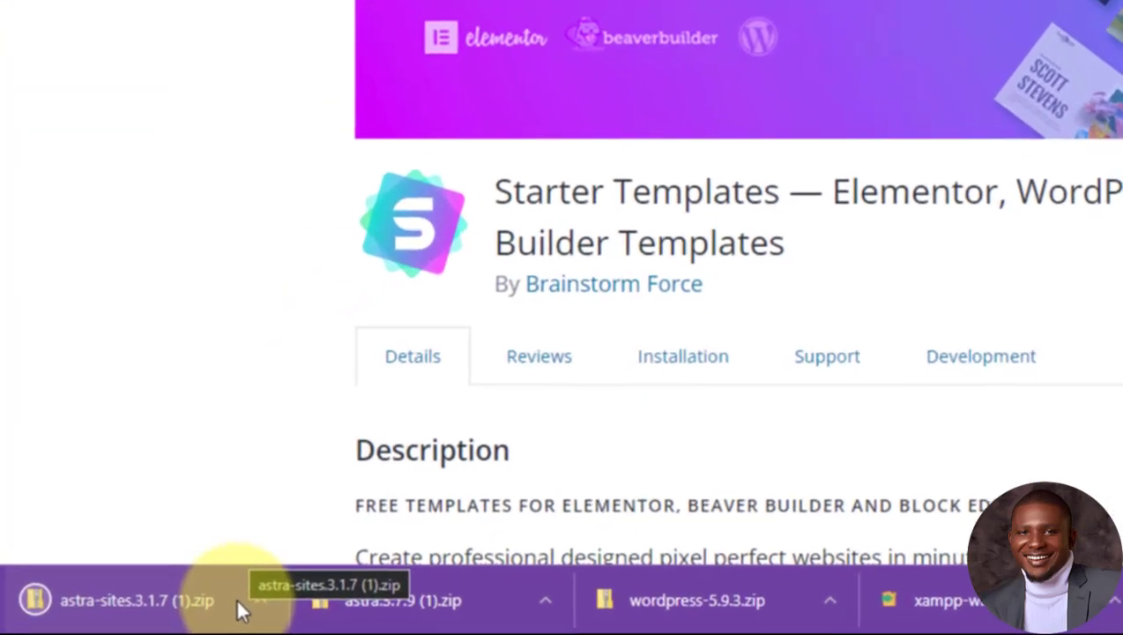
scroll(157, 571, "down", 3)
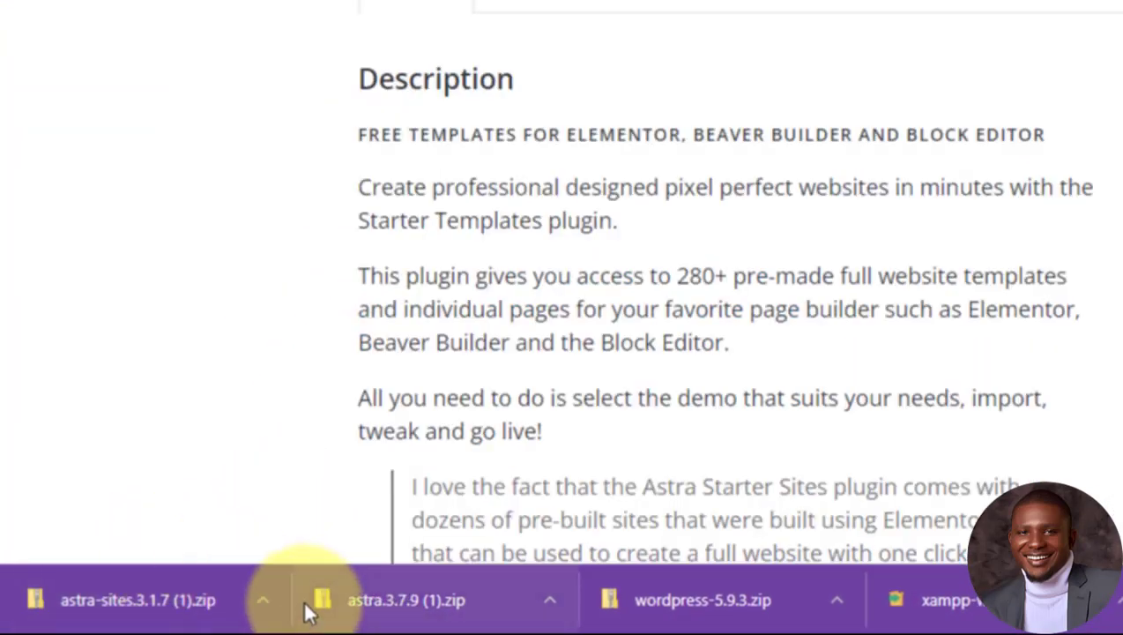
left_click(262, 599)
left_click(285, 527)
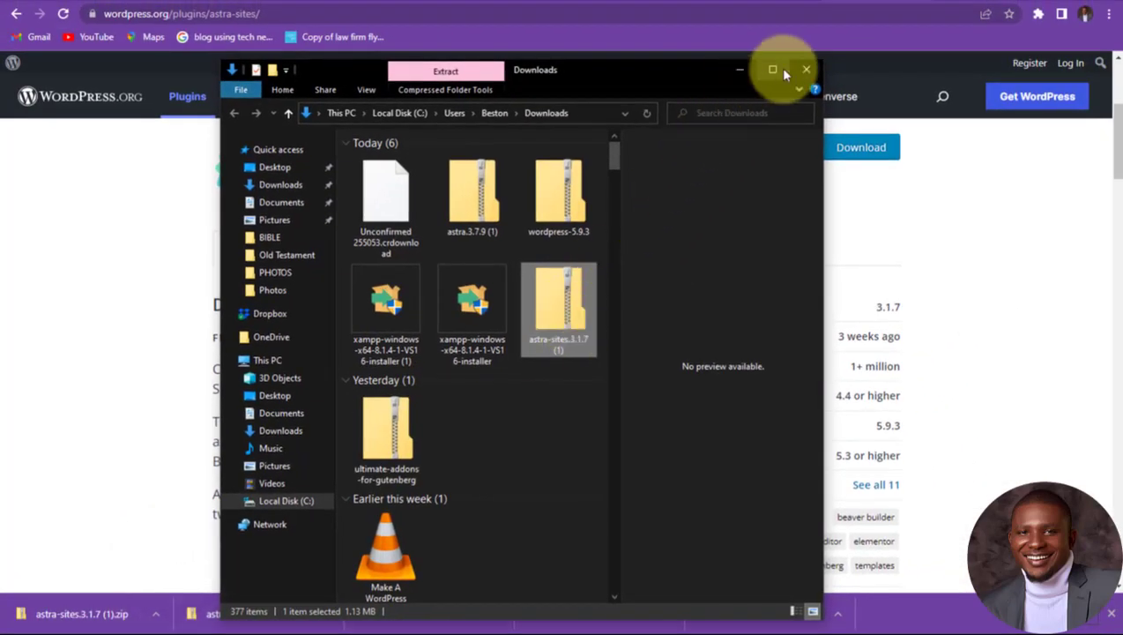
Step: Maximize the Downloads folder, clear the selection, then close the window
left_click(772, 70)
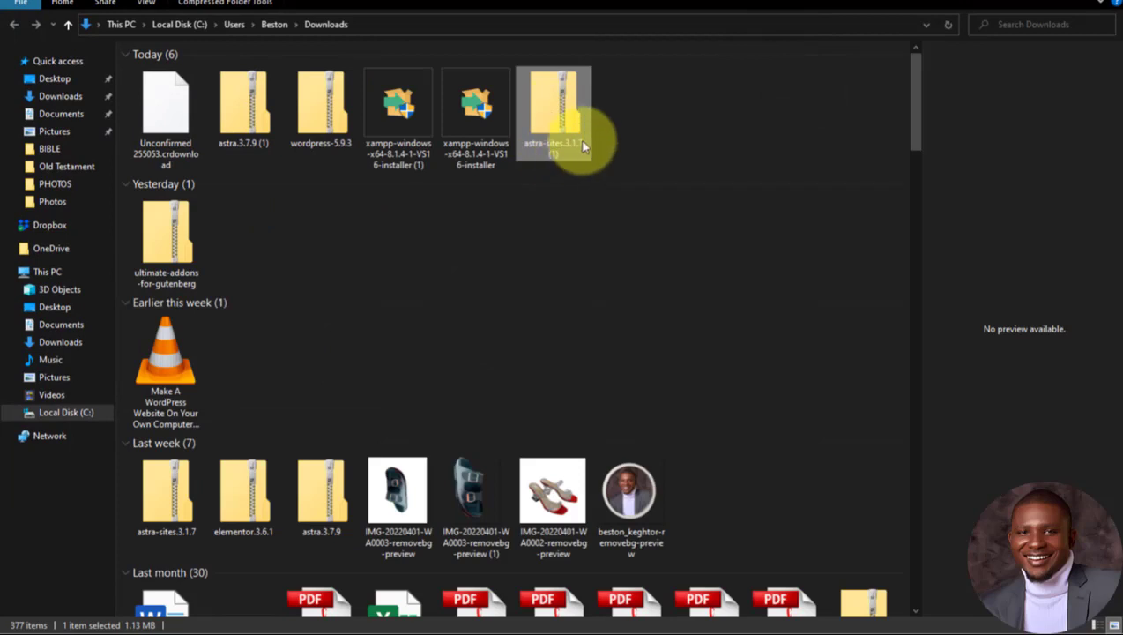
left_click(635, 124)
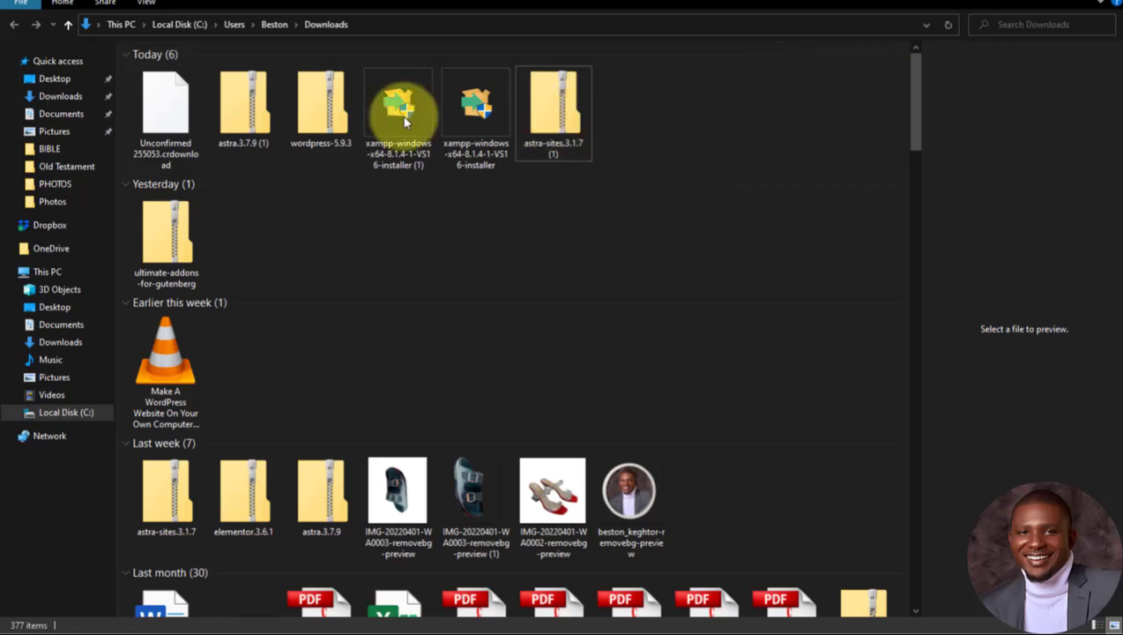
left_click(1116, 4)
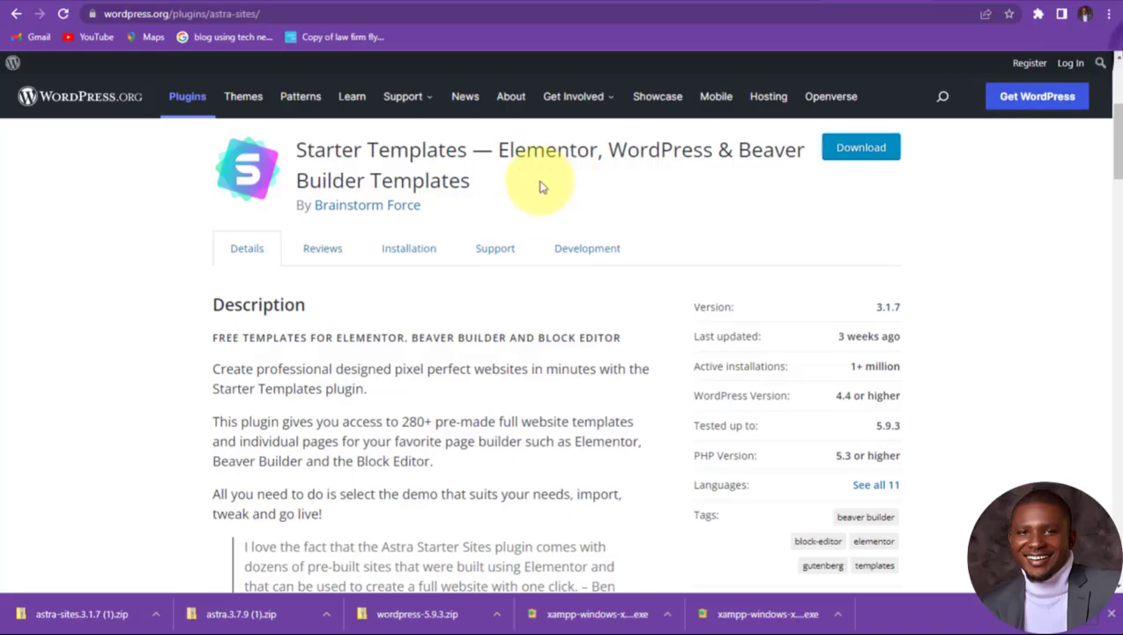
Step: Search plugins for 'elementor' and download the Elementor Website Builder zip
left_click(16, 14)
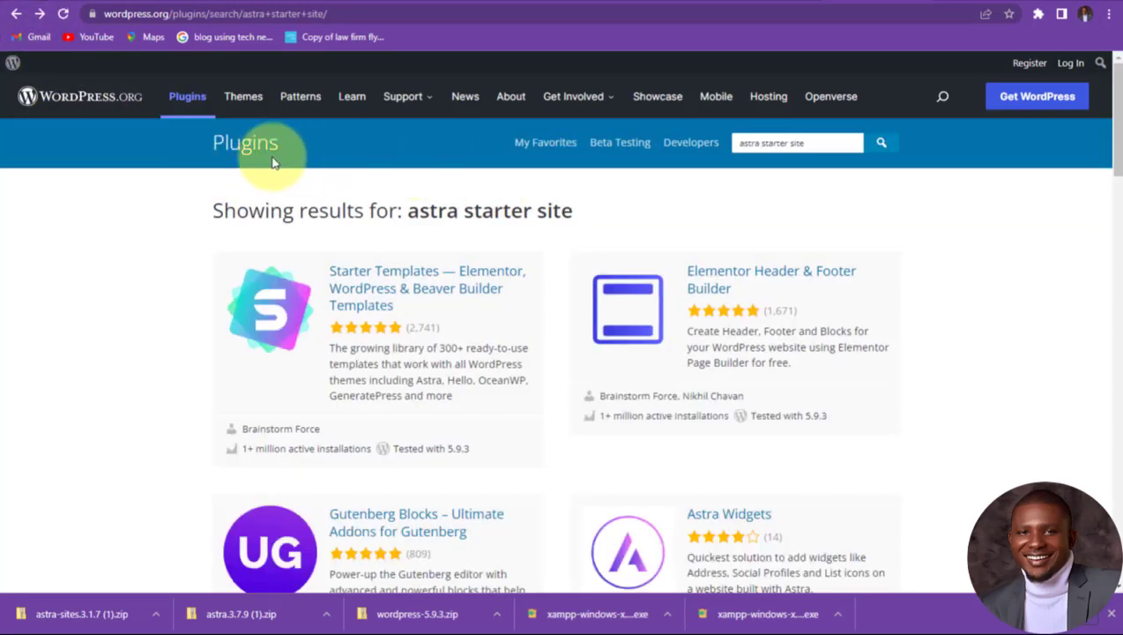
left_click_drag(804, 145, 647, 139)
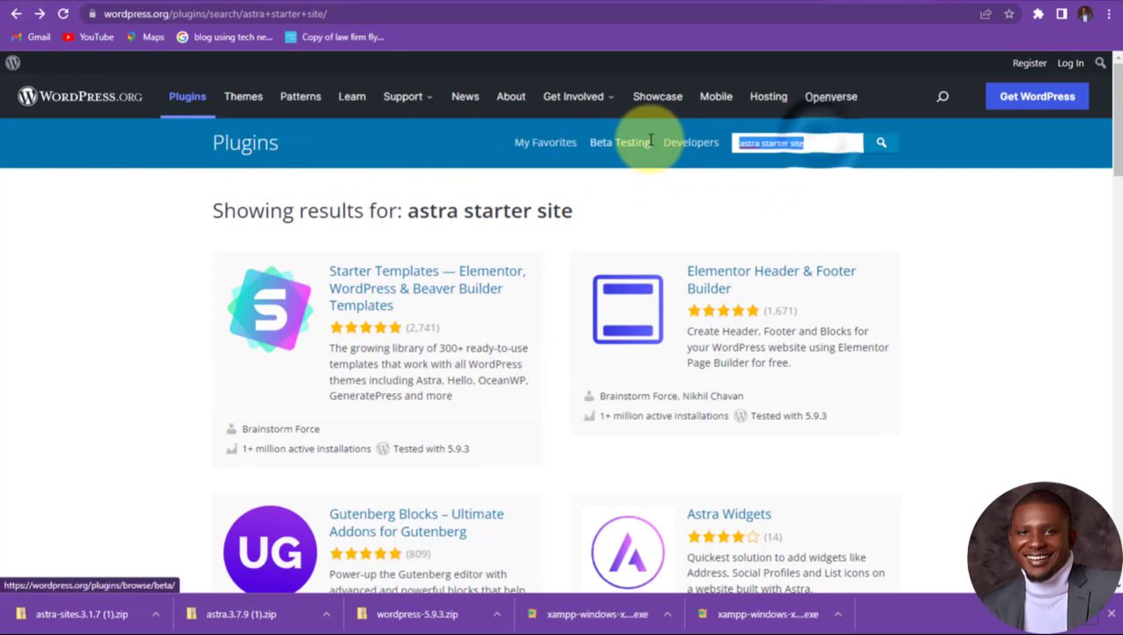
type("elementor")
left_click(882, 143)
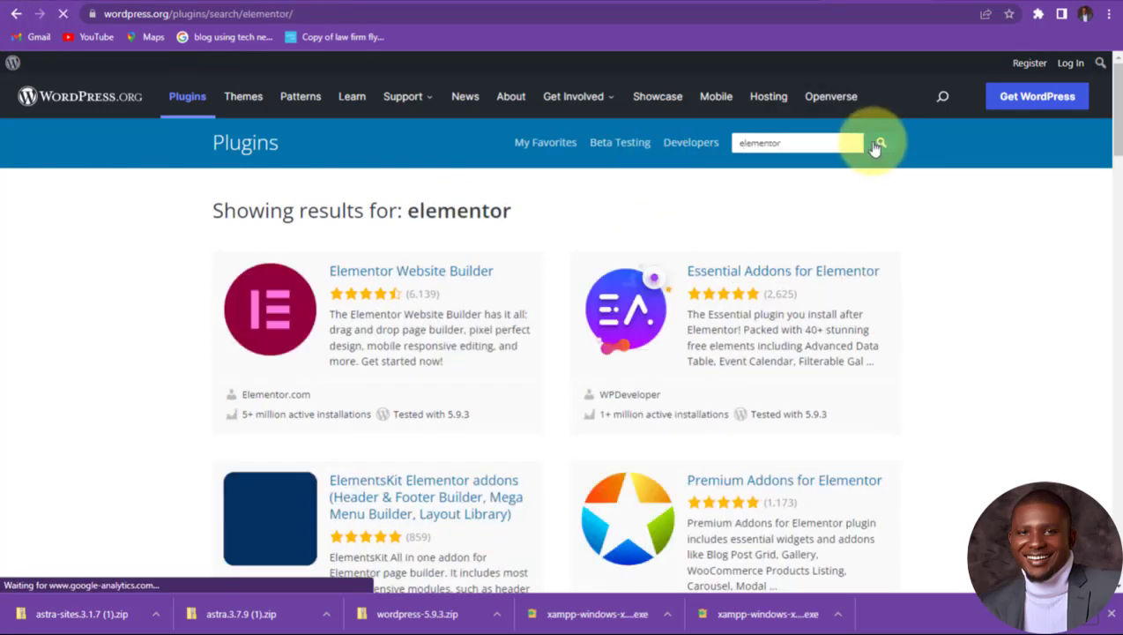
left_click(421, 276)
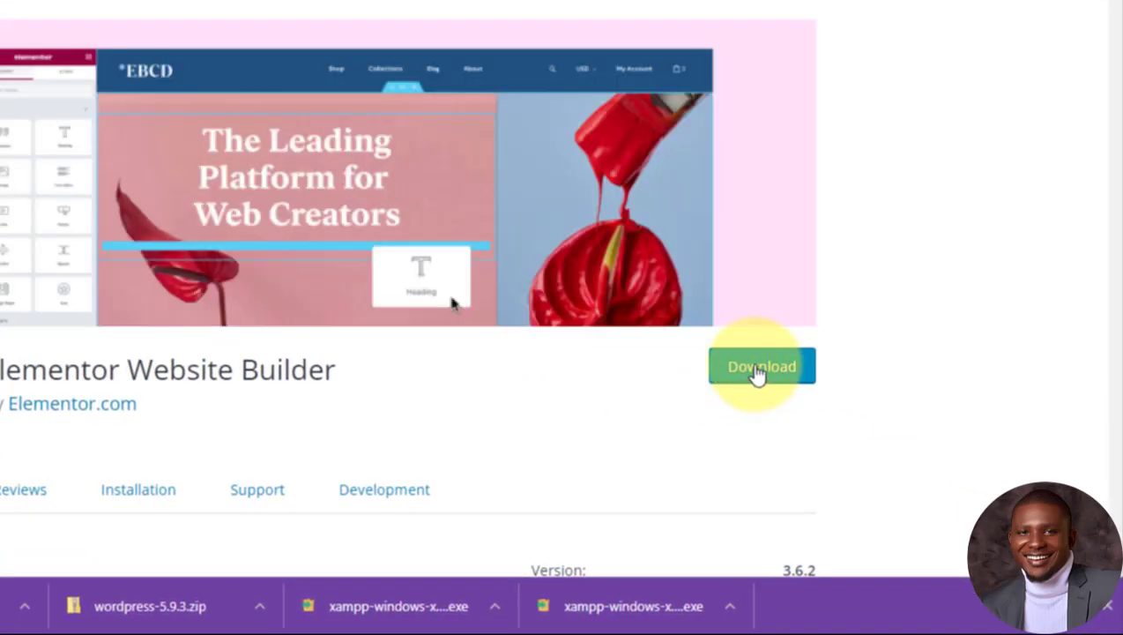
left_click(757, 375)
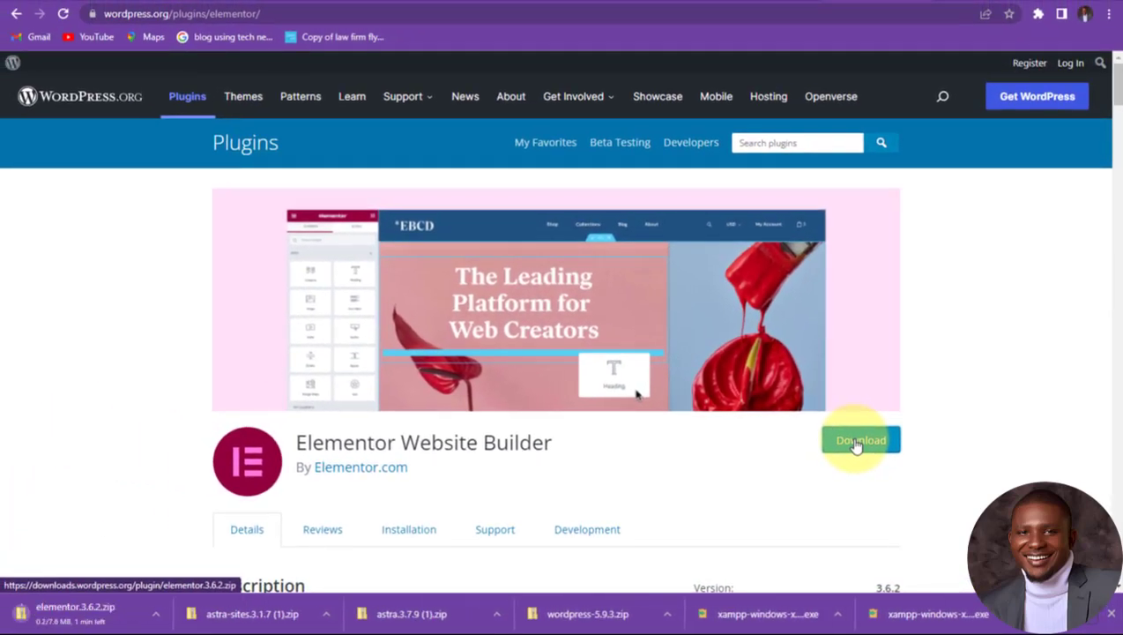
left_click(155, 613)
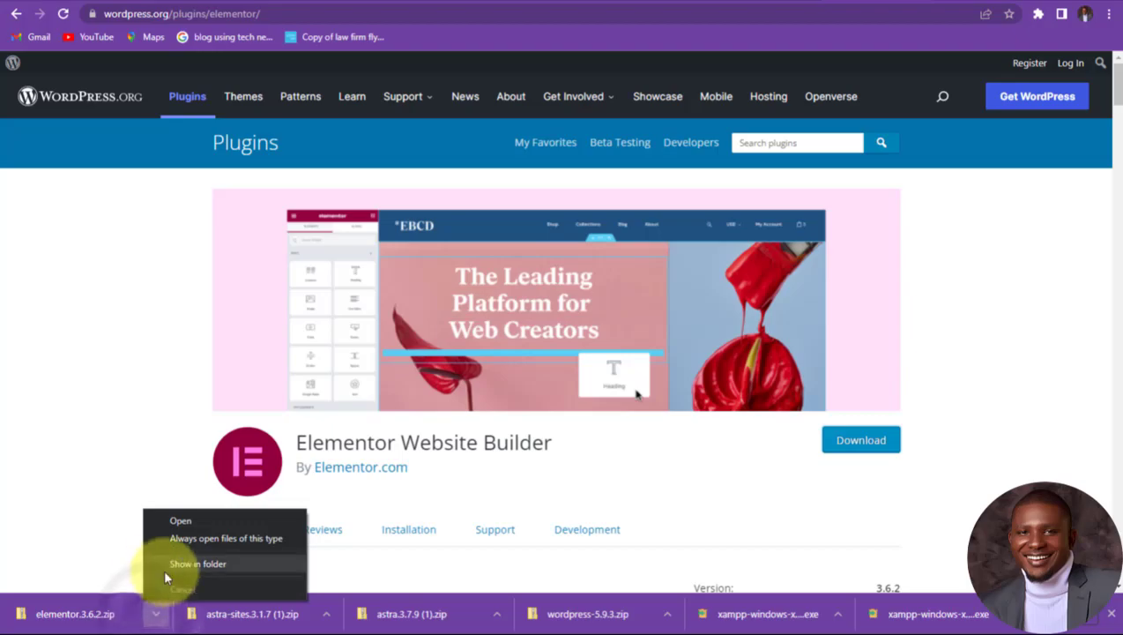
Step: Reveal elementor.3.6.2.zip in Downloads and maximize the Explorer window
left_click(168, 565)
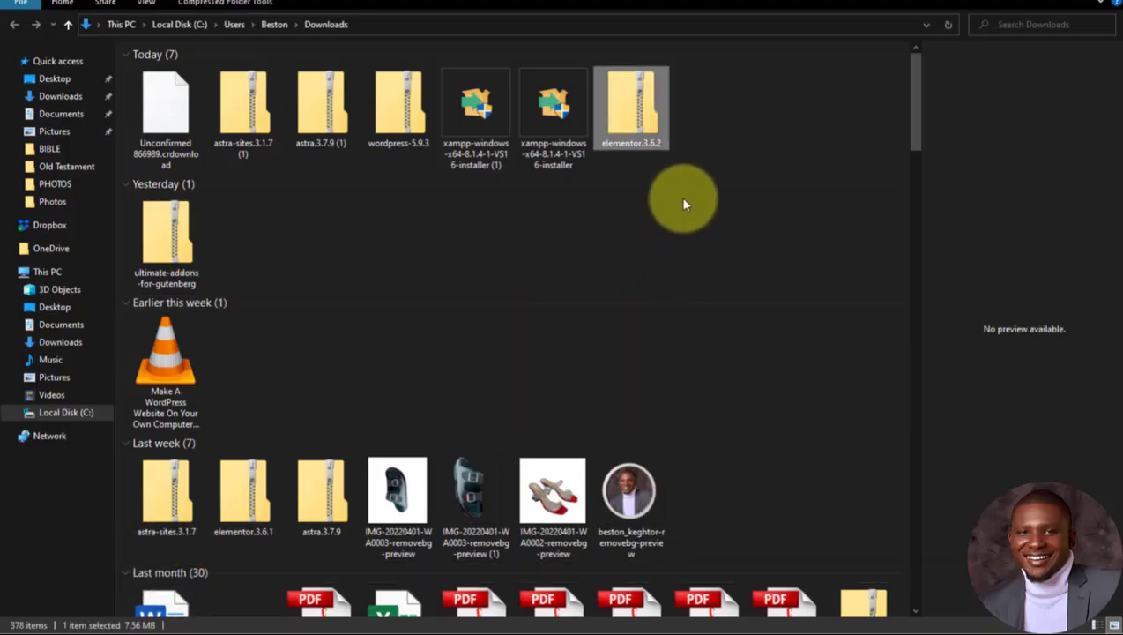
left_click(759, 111)
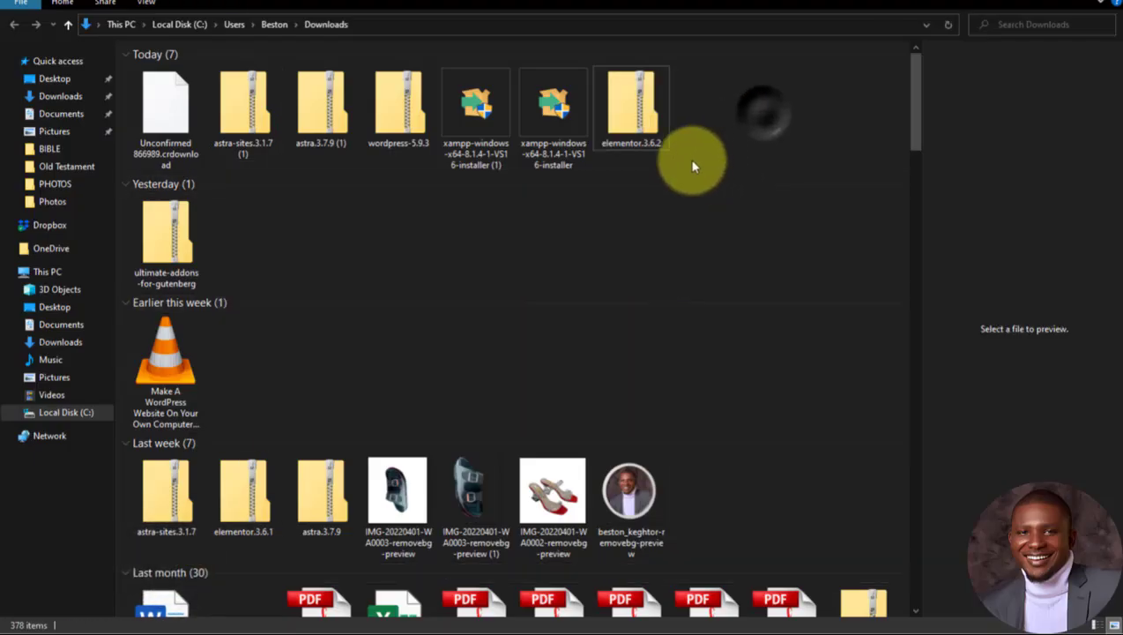
left_click(633, 122)
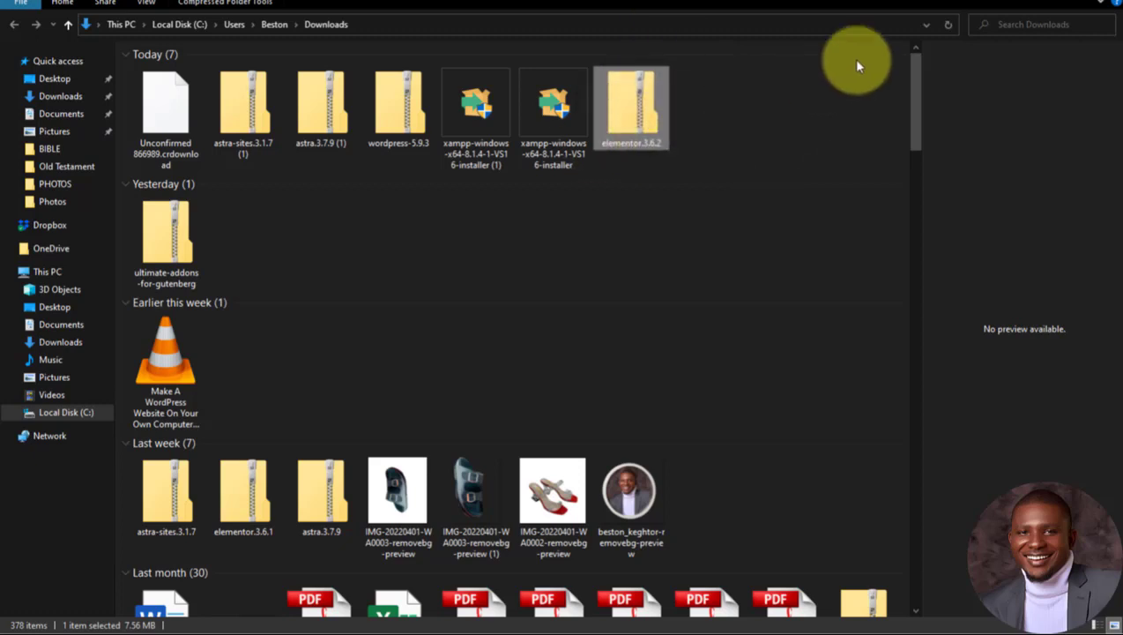
left_click(764, 121)
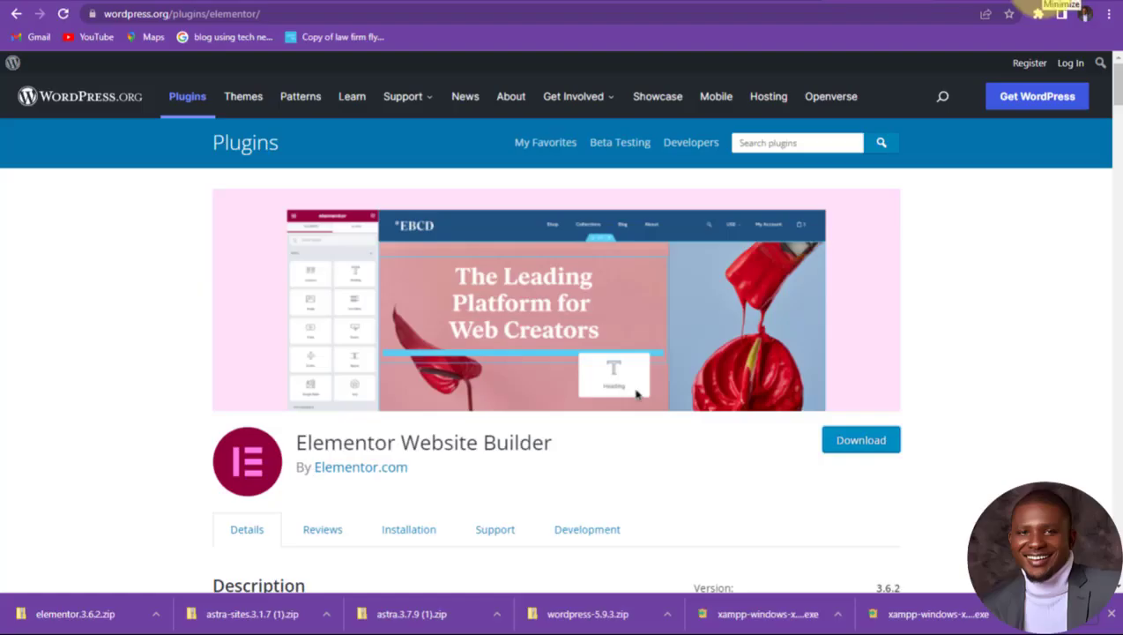
mouse_move(1049, 5)
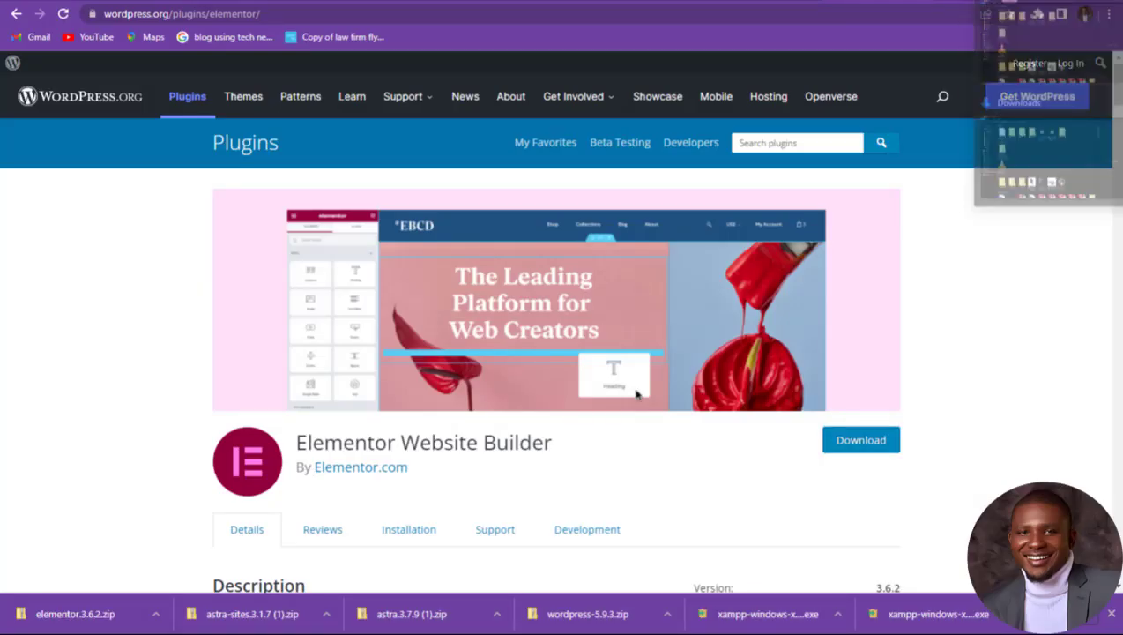
left_click(1018, 152)
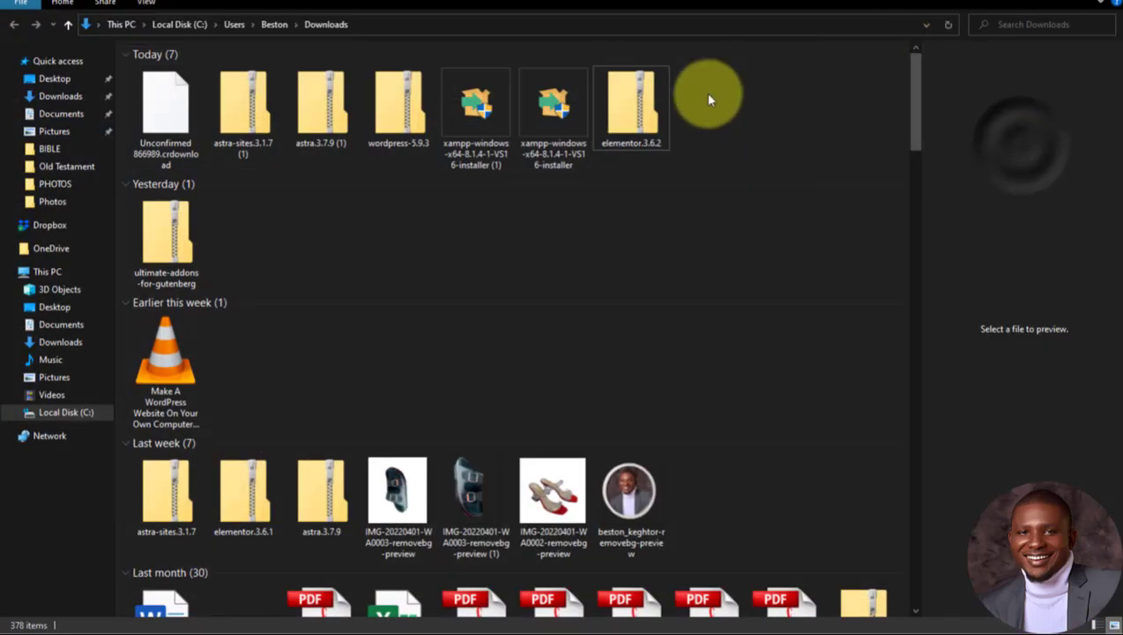
left_click(1066, 11)
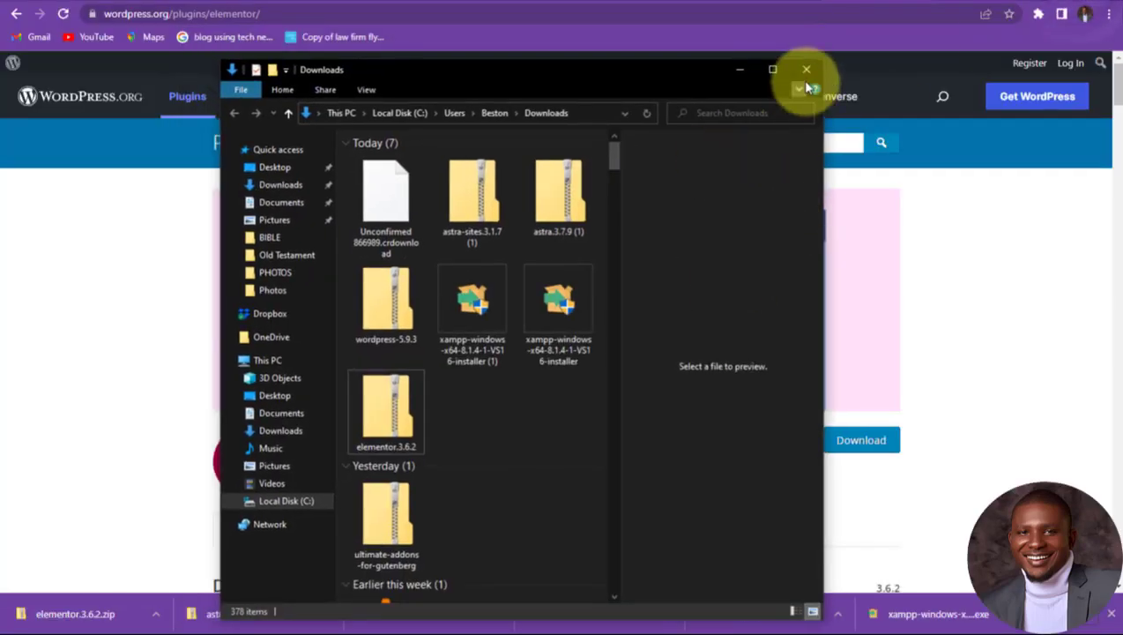
left_click(772, 71)
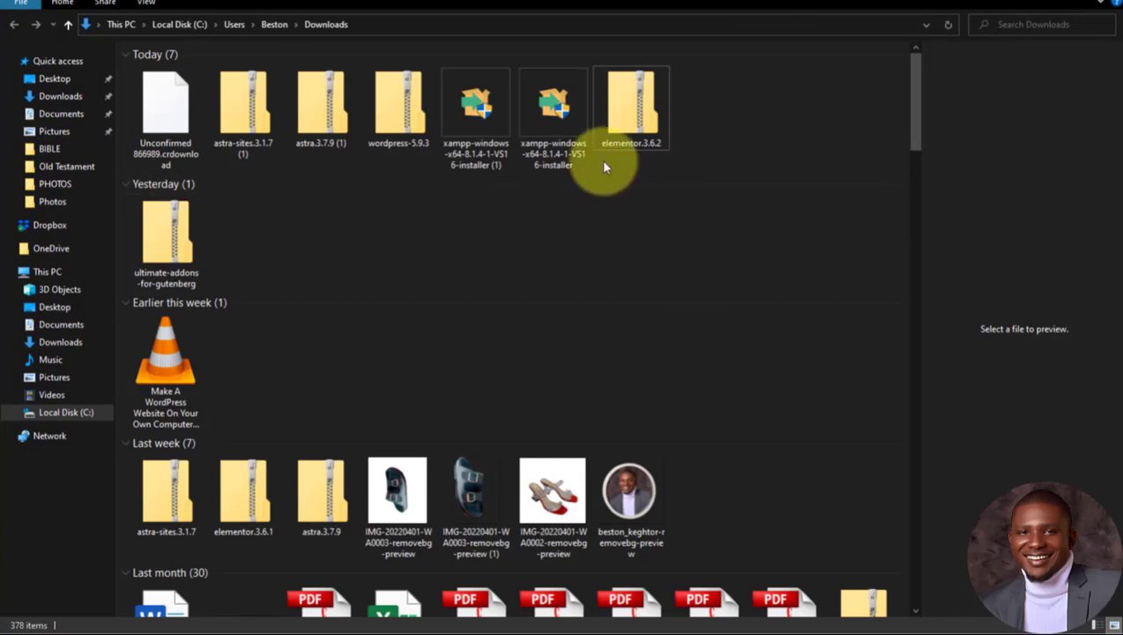
Step: Launch the XAMPP installer from Downloads, allowing it past the security warning
right_click(475, 110)
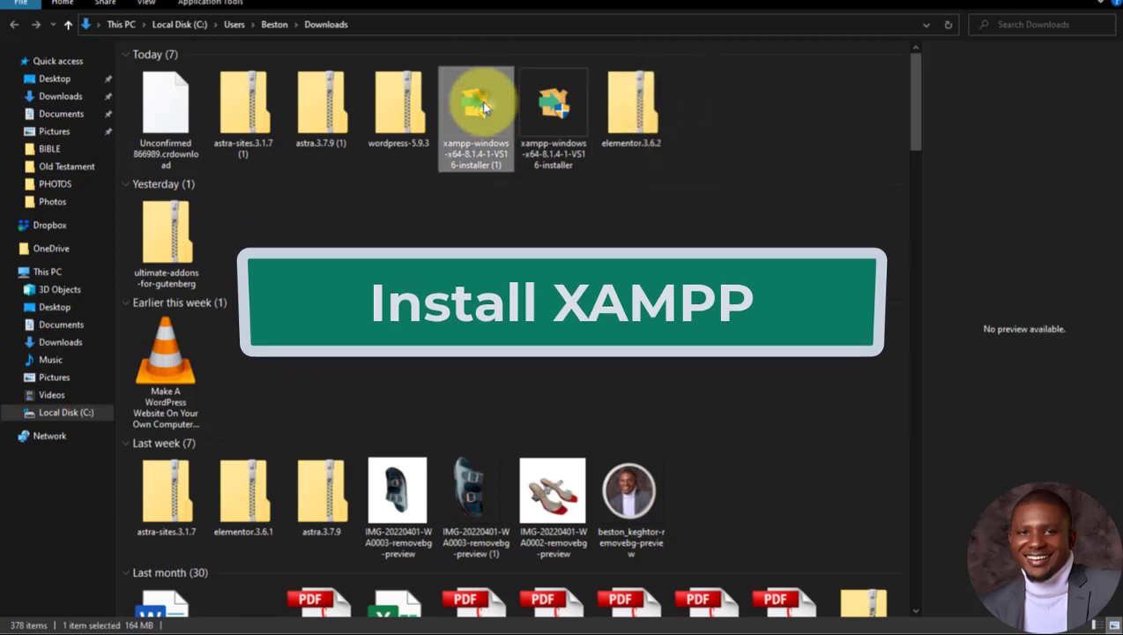
left_click(499, 115)
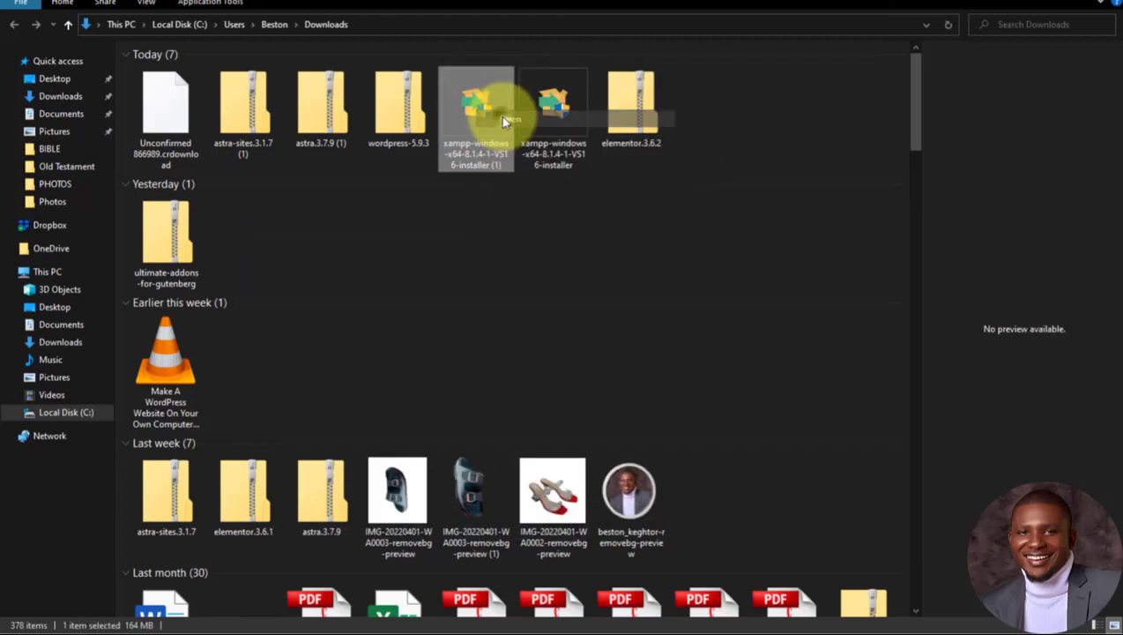
left_click(629, 445)
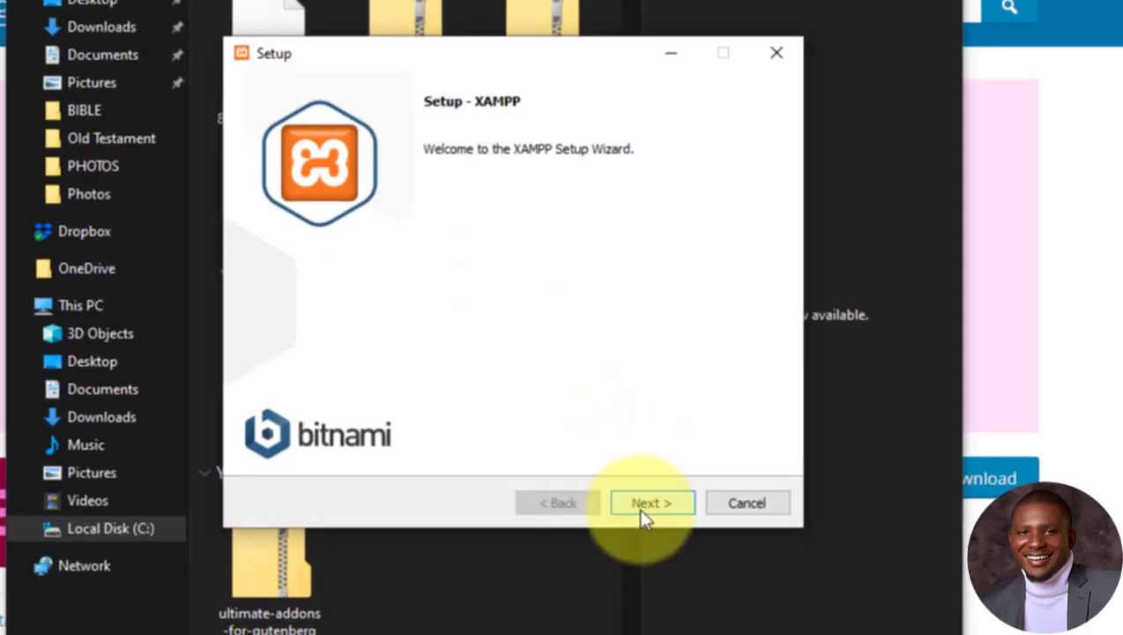
Step: Run setup with default components, C:\xampp folder and English, then start installing
left_click(648, 504)
left_click(649, 504)
left_click(649, 504)
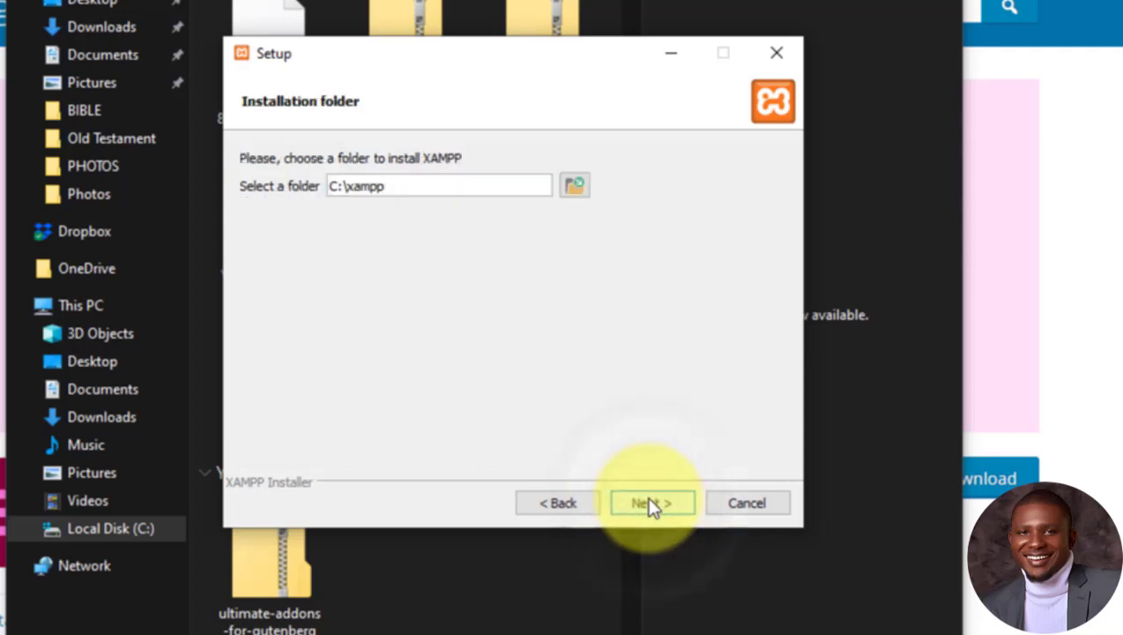
left_click(650, 504)
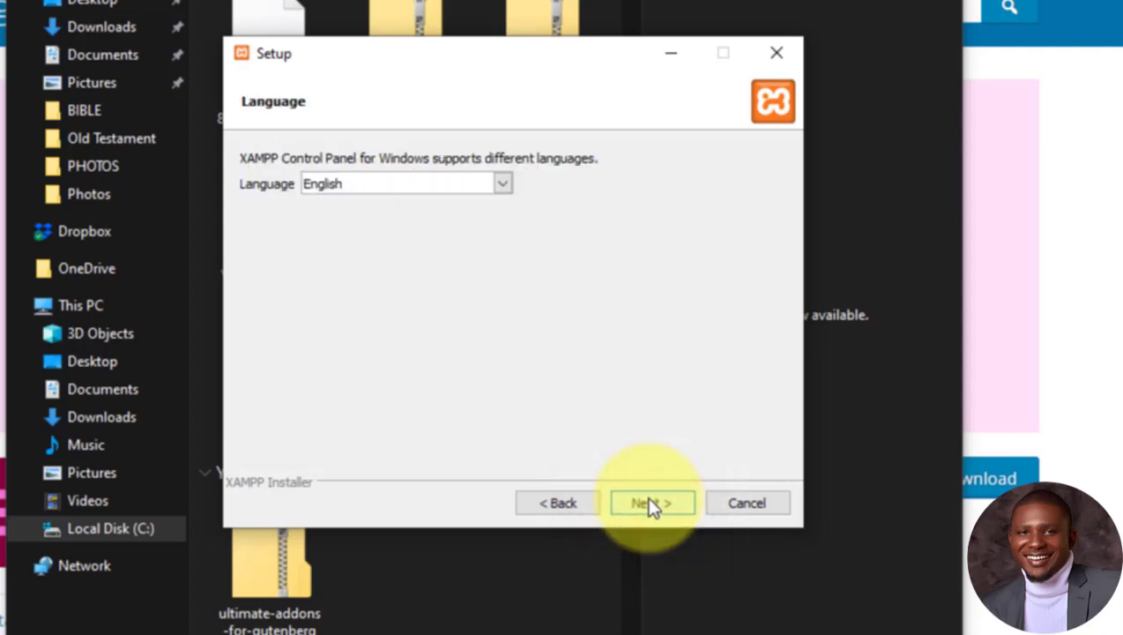
left_click(660, 503)
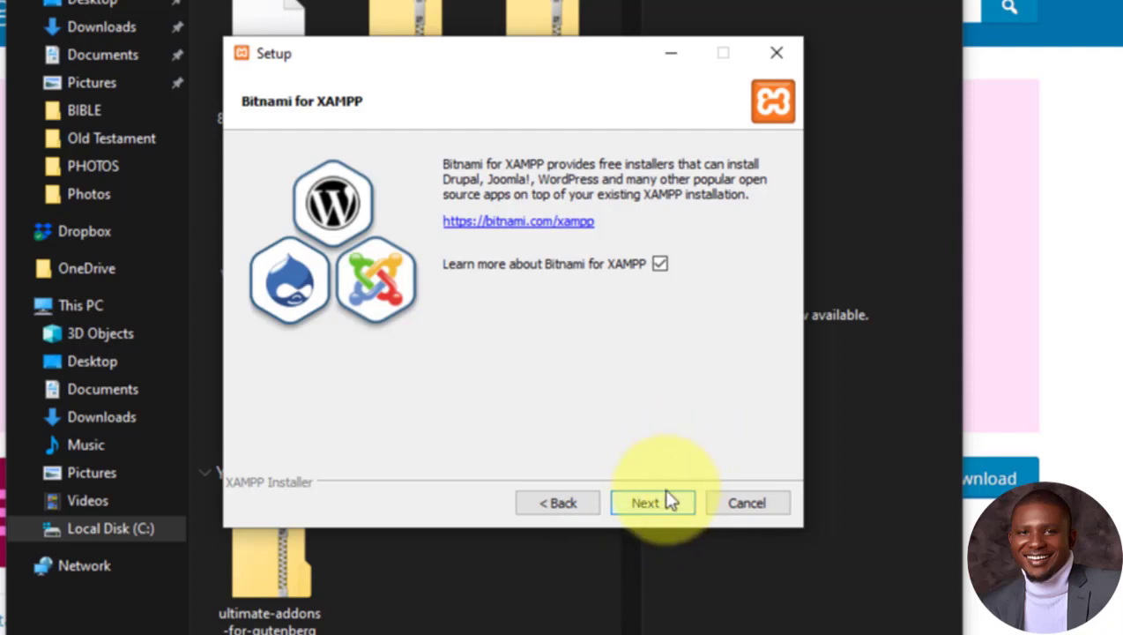
left_click(668, 514)
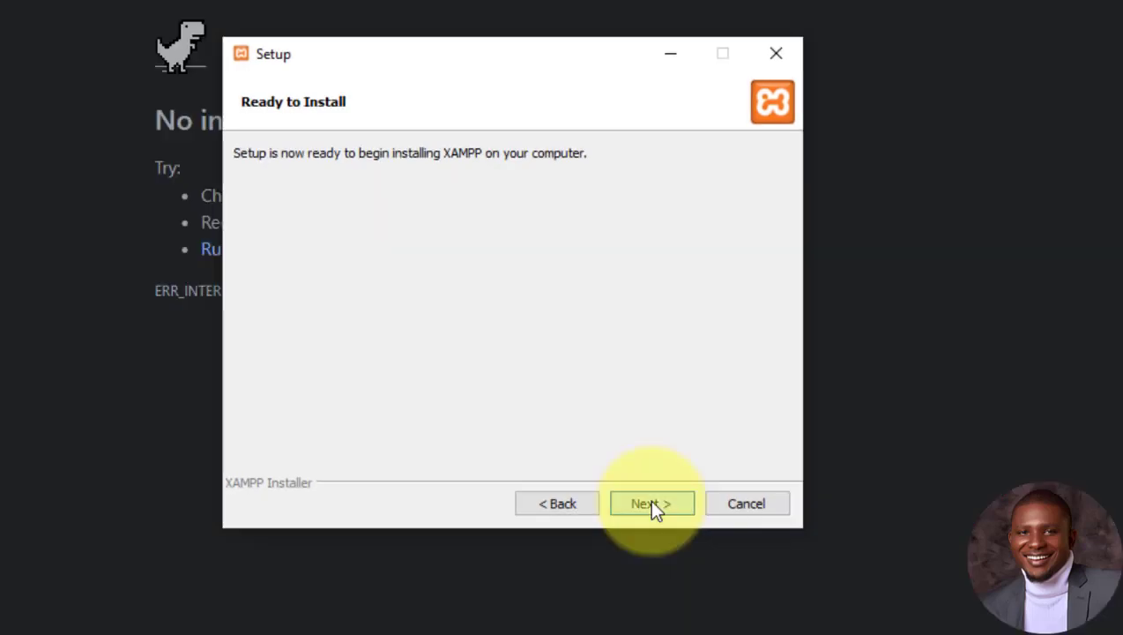
left_click(651, 503)
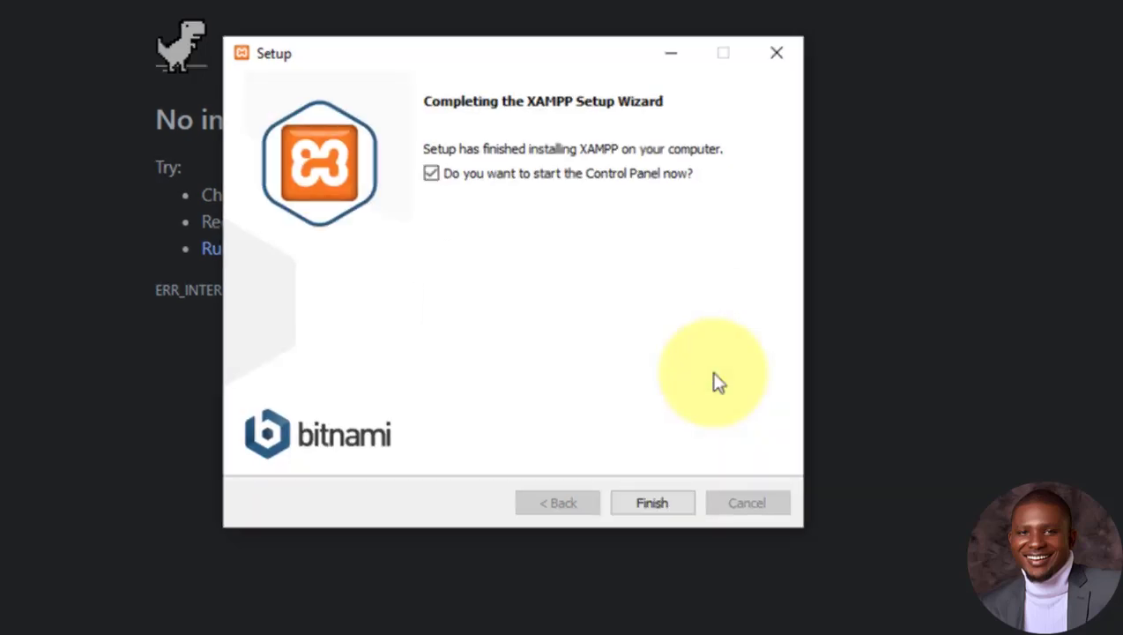
Step: Finish the installer and launch XAMPP Control Panel by searching 'xampp' in Windows
left_click(654, 507)
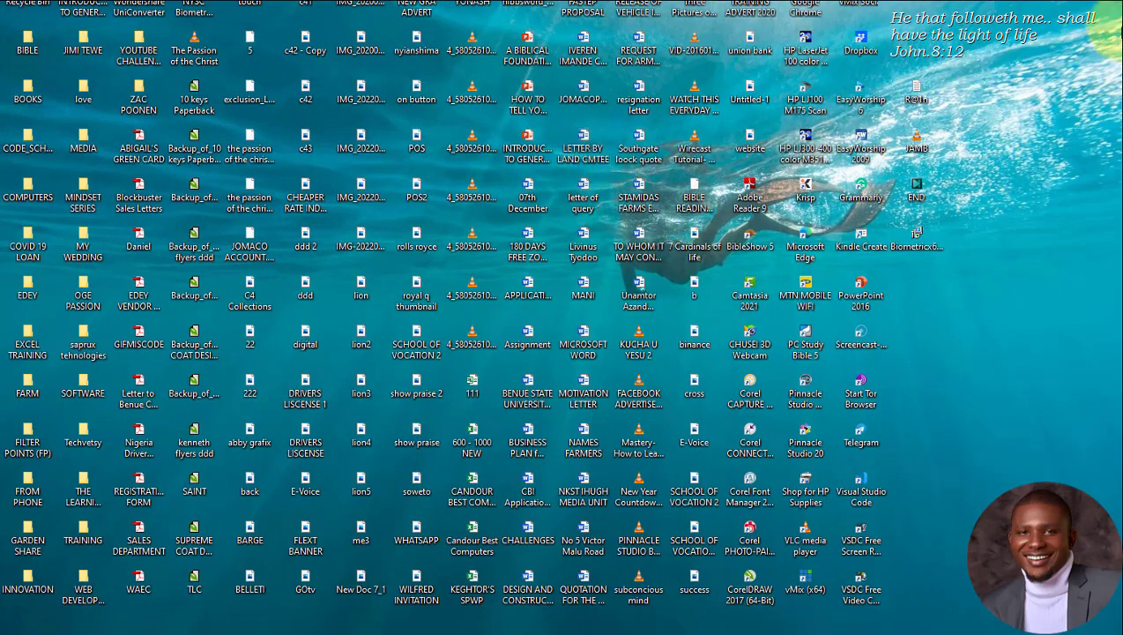
key("super")
type("x")
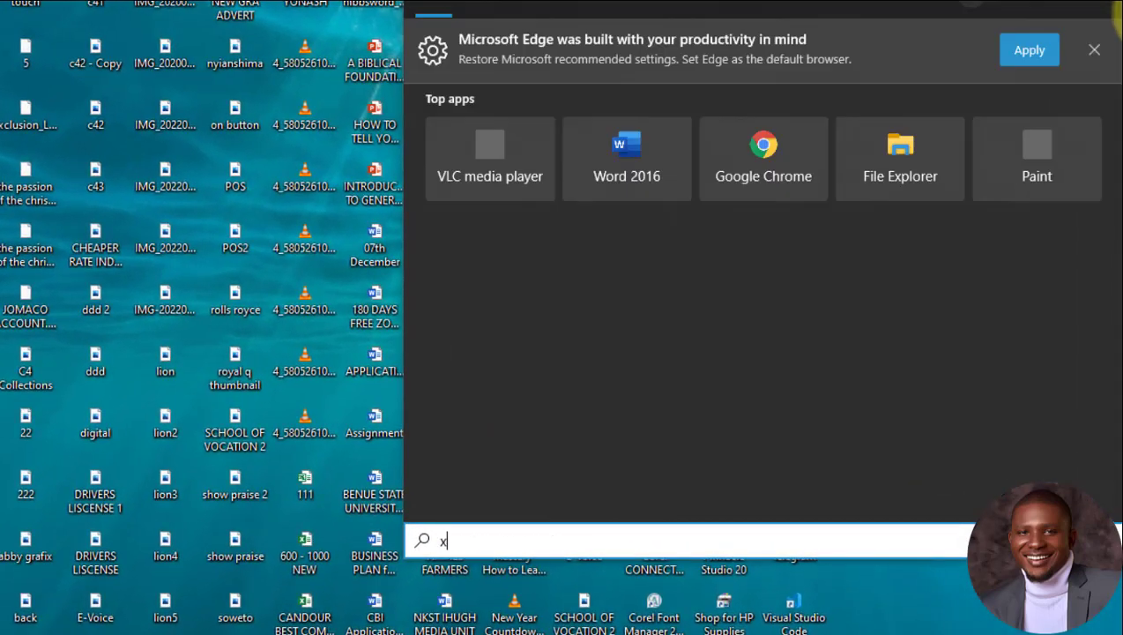
type("ampp")
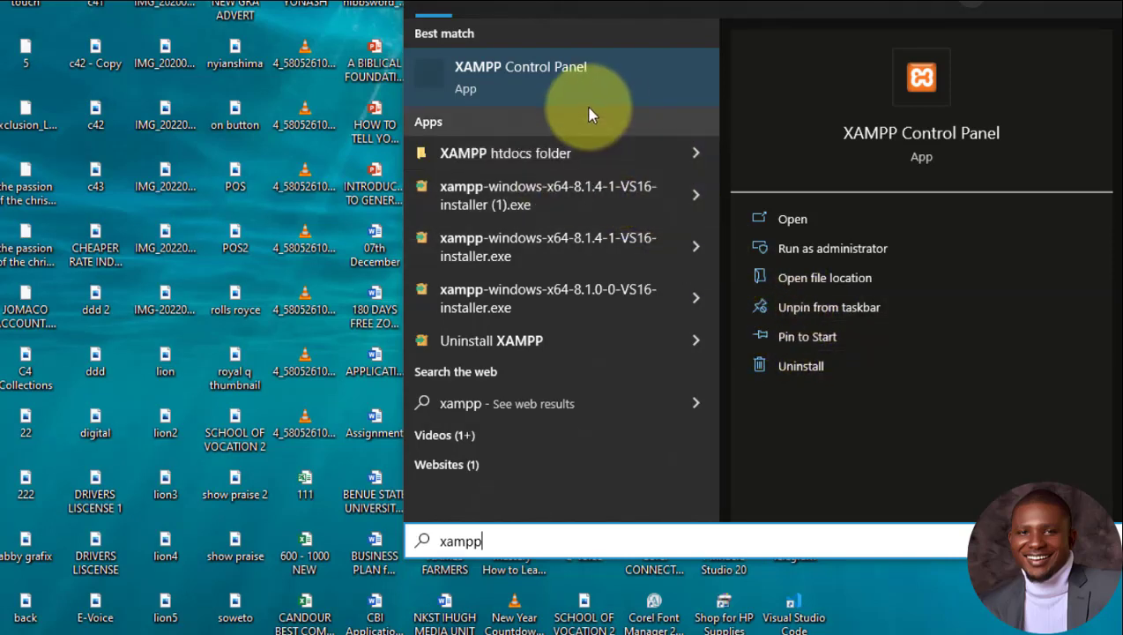
left_click(790, 221)
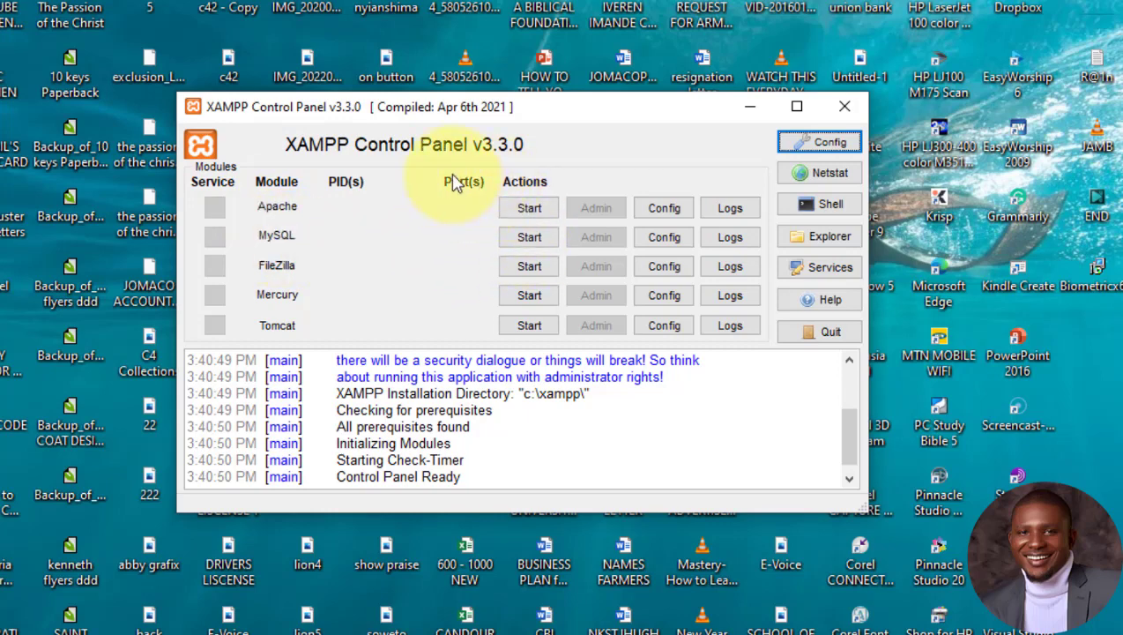
Step: Minimize the XAMPP Control Panel so the Downloads folder is visible again
left_click(749, 109)
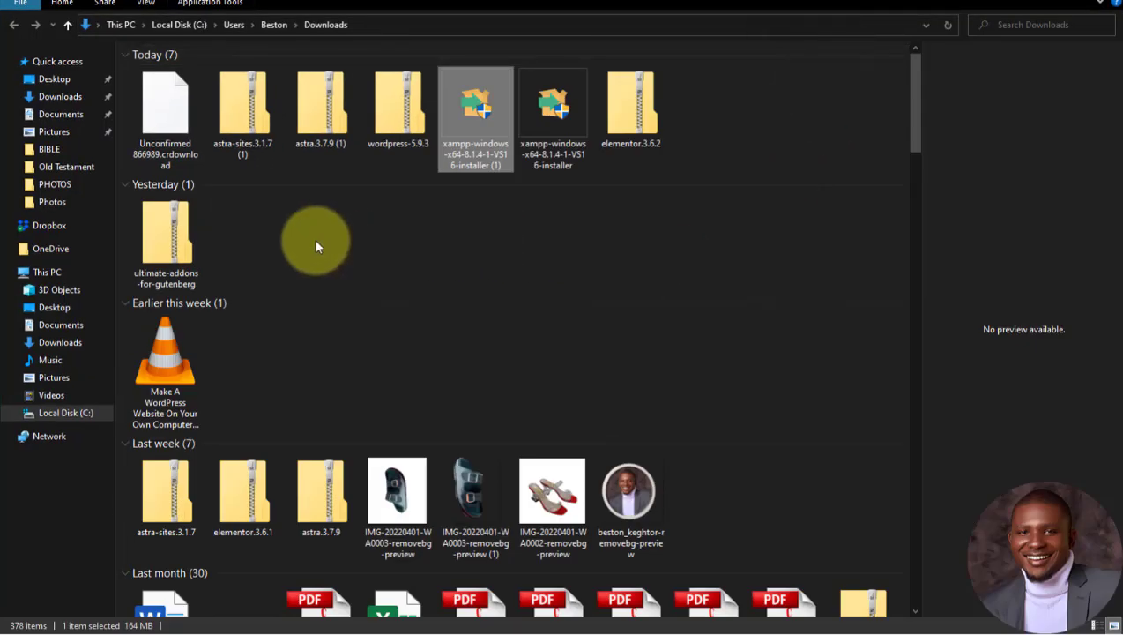
Step: Open C:\xampp via This PC and Local Disk (C:) to show htdocs and other subfolders
left_click(73, 272)
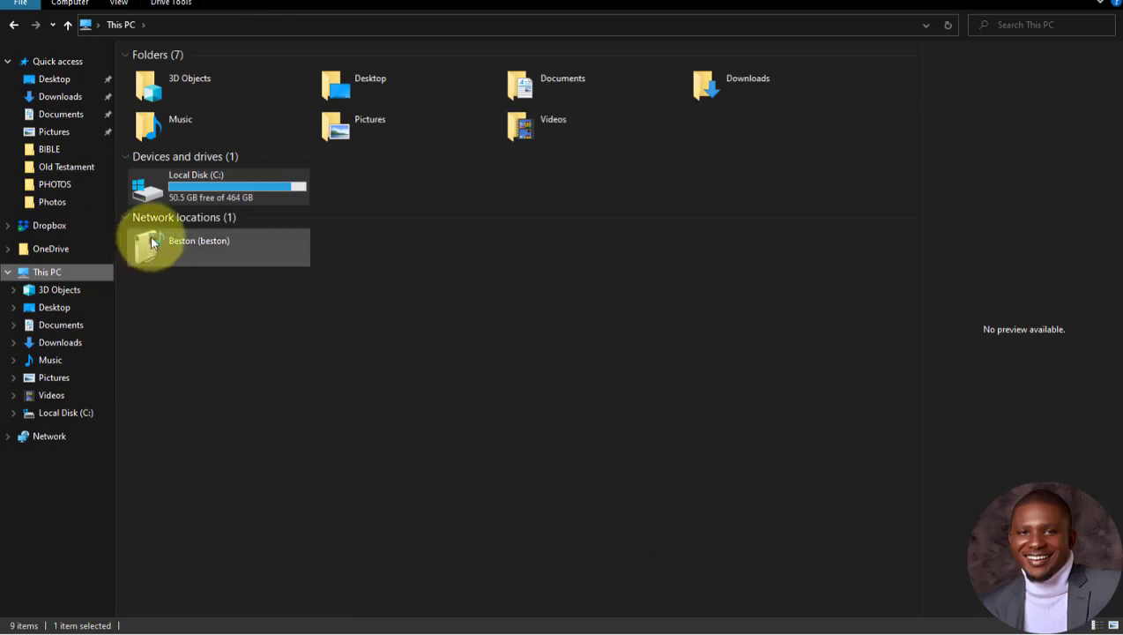
right_click(192, 187)
left_click(205, 193)
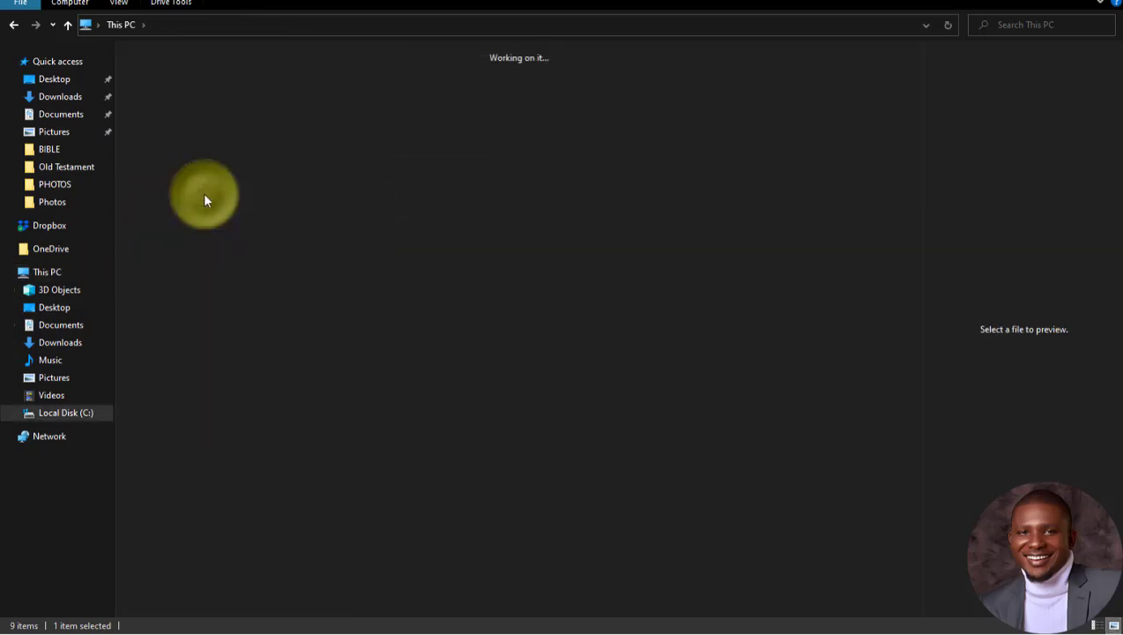
left_click(238, 199)
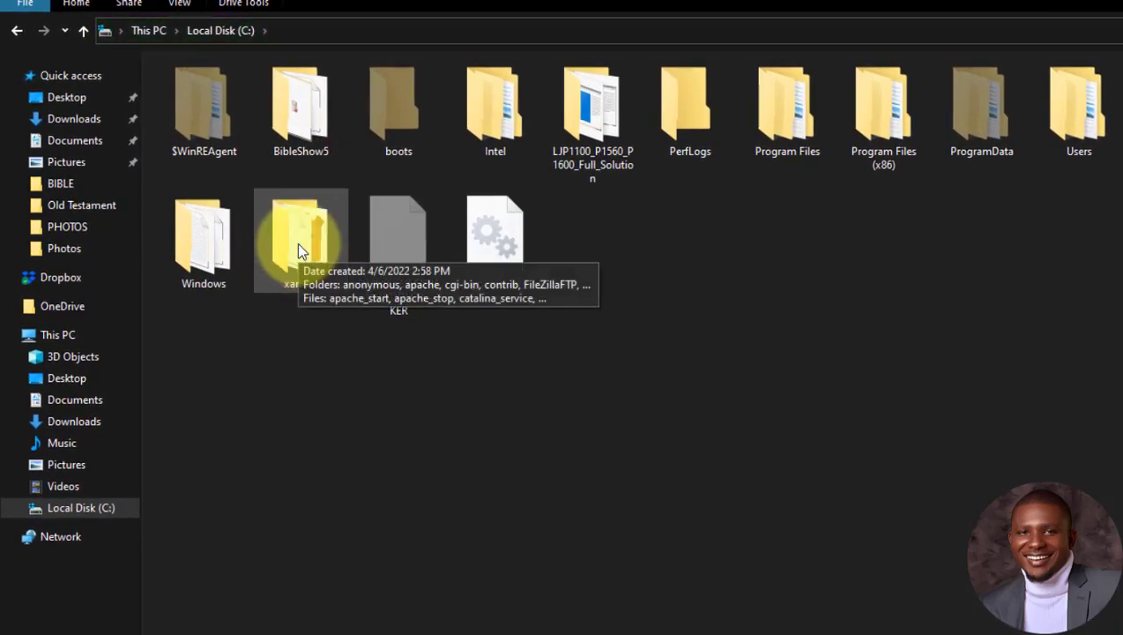
right_click(296, 243)
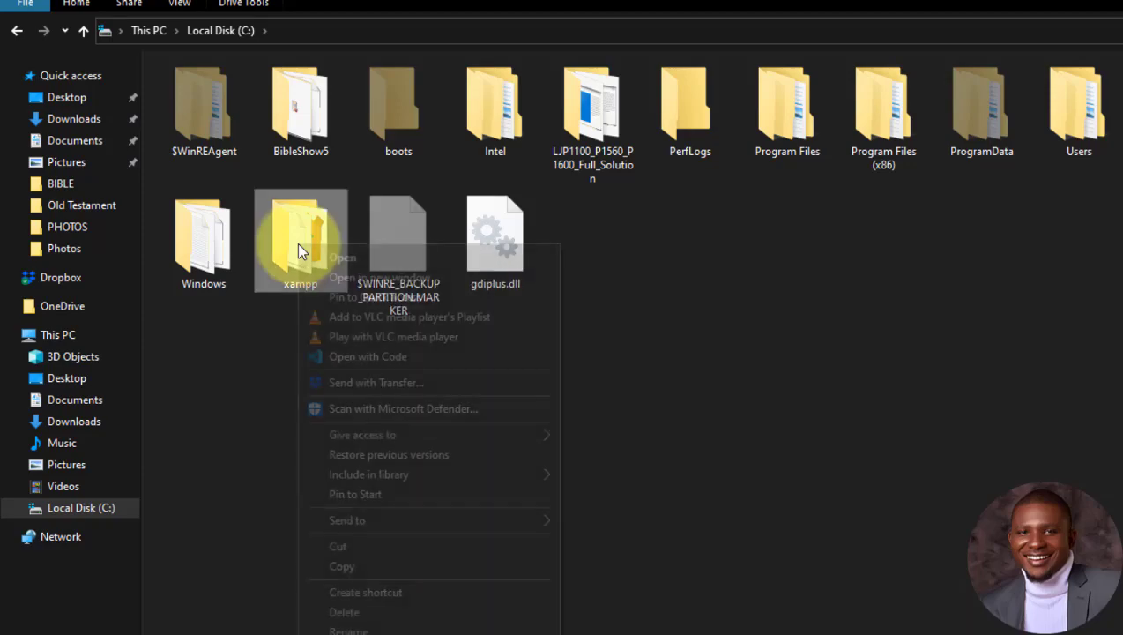
left_click(339, 260)
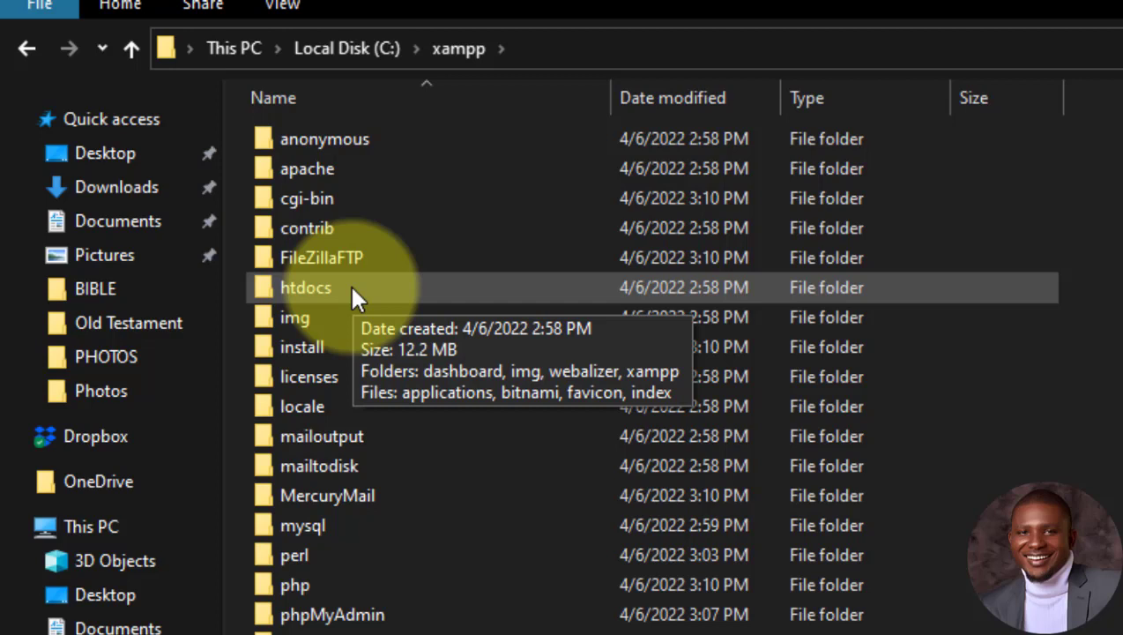
Step: Inside htdocs, create a new folder named sapruxtech.com
double_click(349, 287)
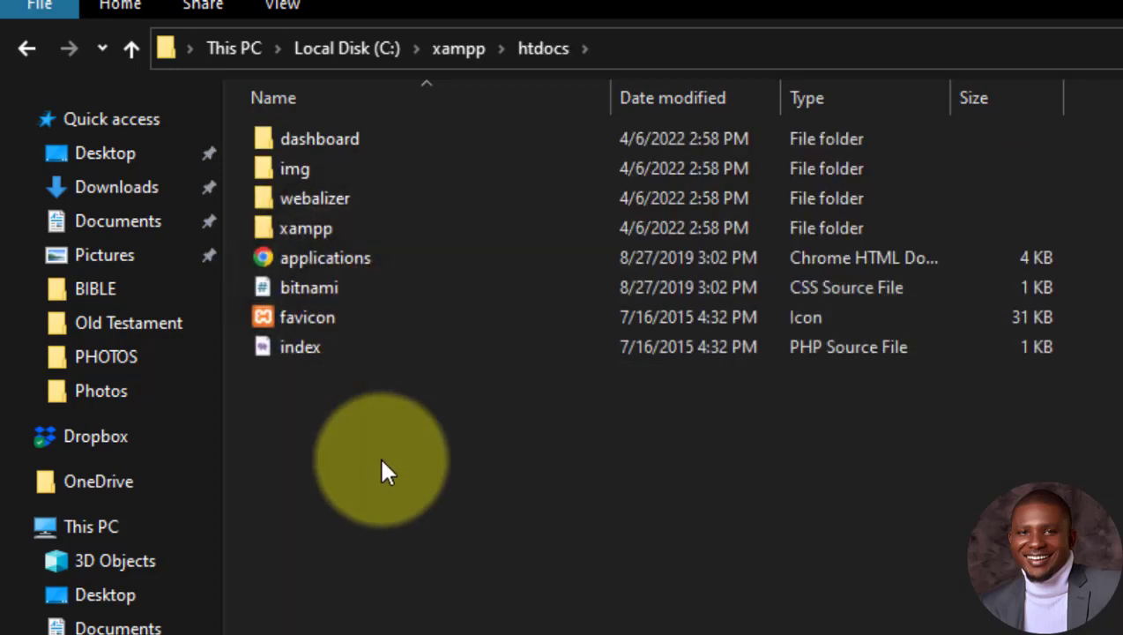
left_click(401, 470)
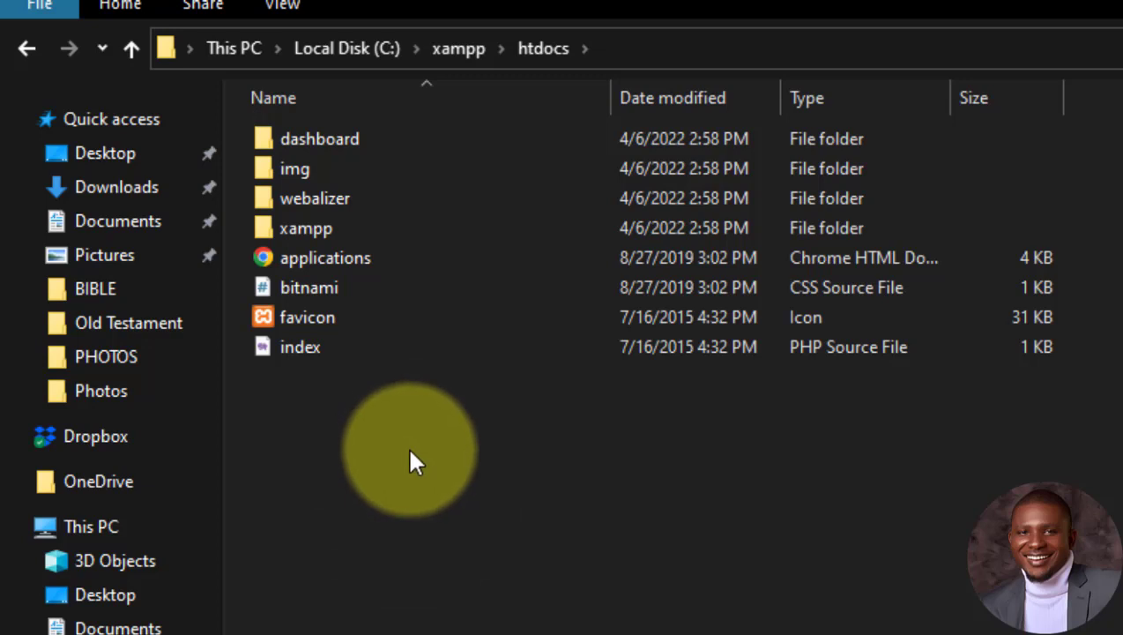
right_click(409, 454)
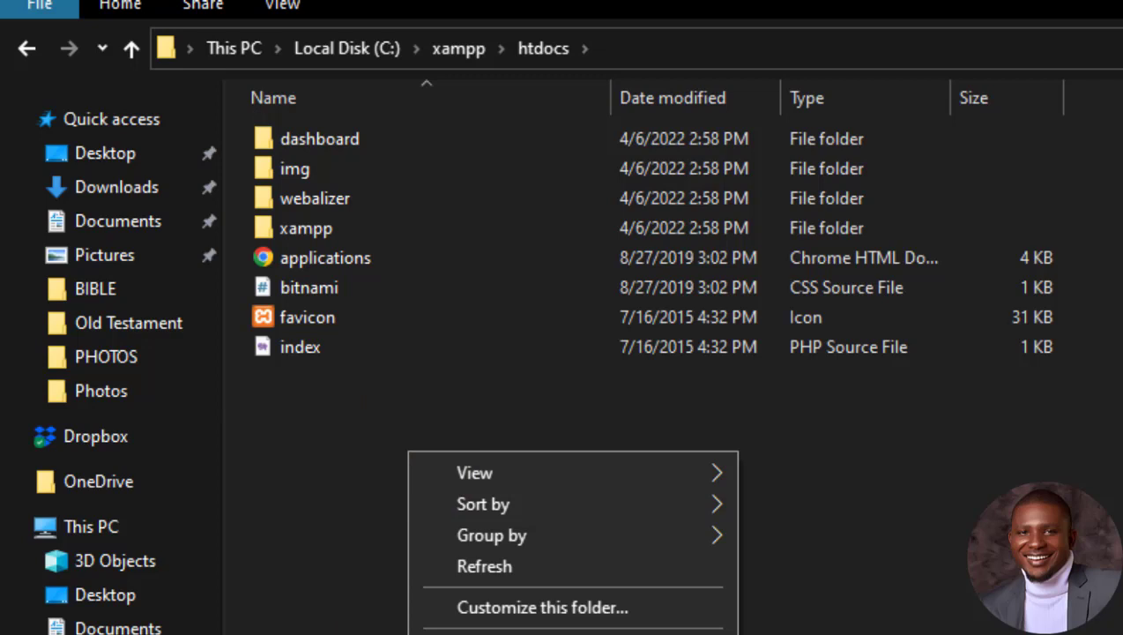
mouse_move(493, 633)
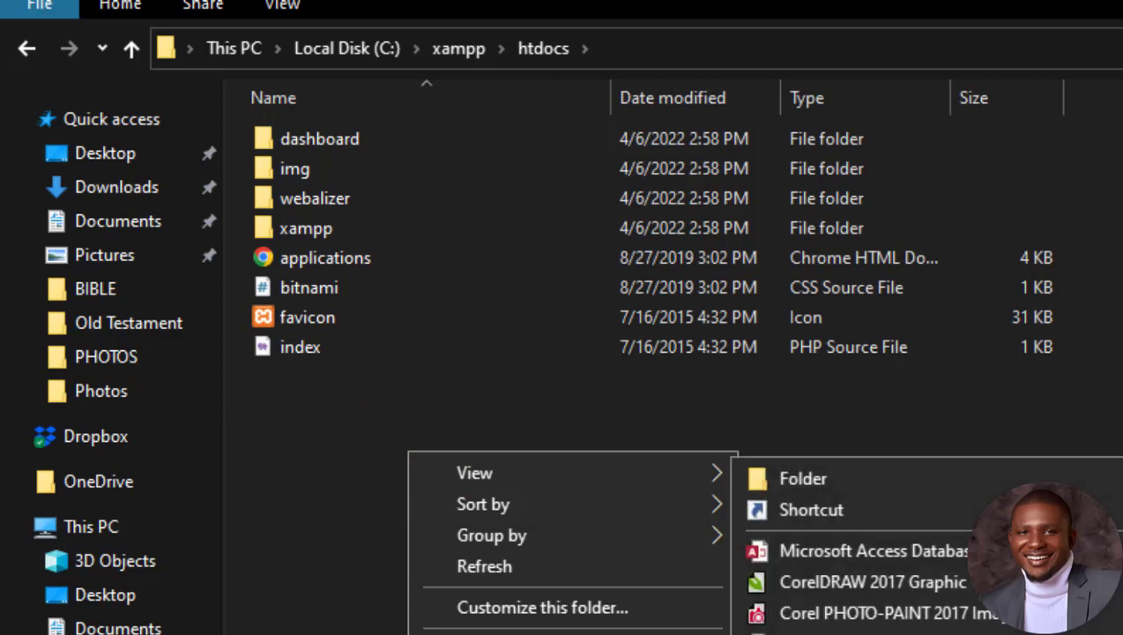
left_click(814, 477)
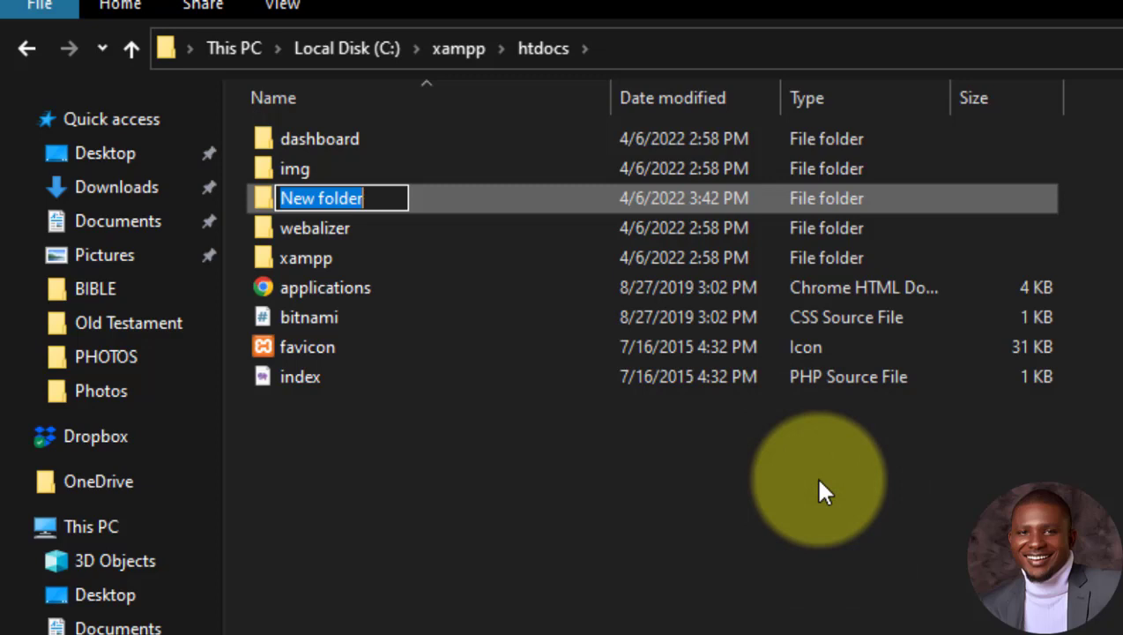
type("sapruxtech.com")
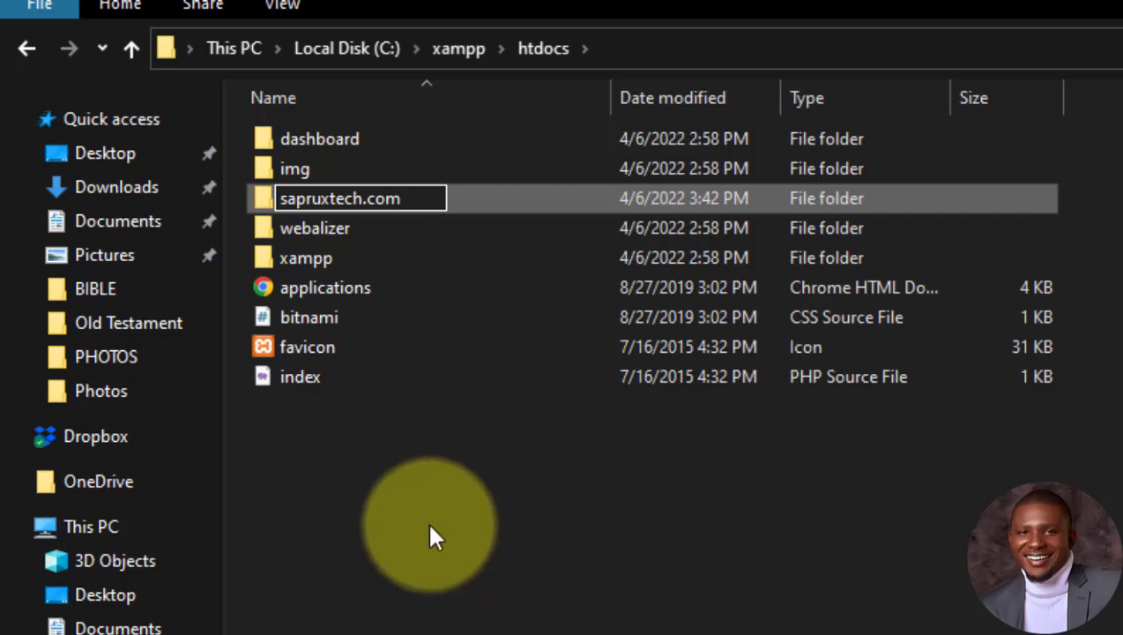
left_click(421, 540)
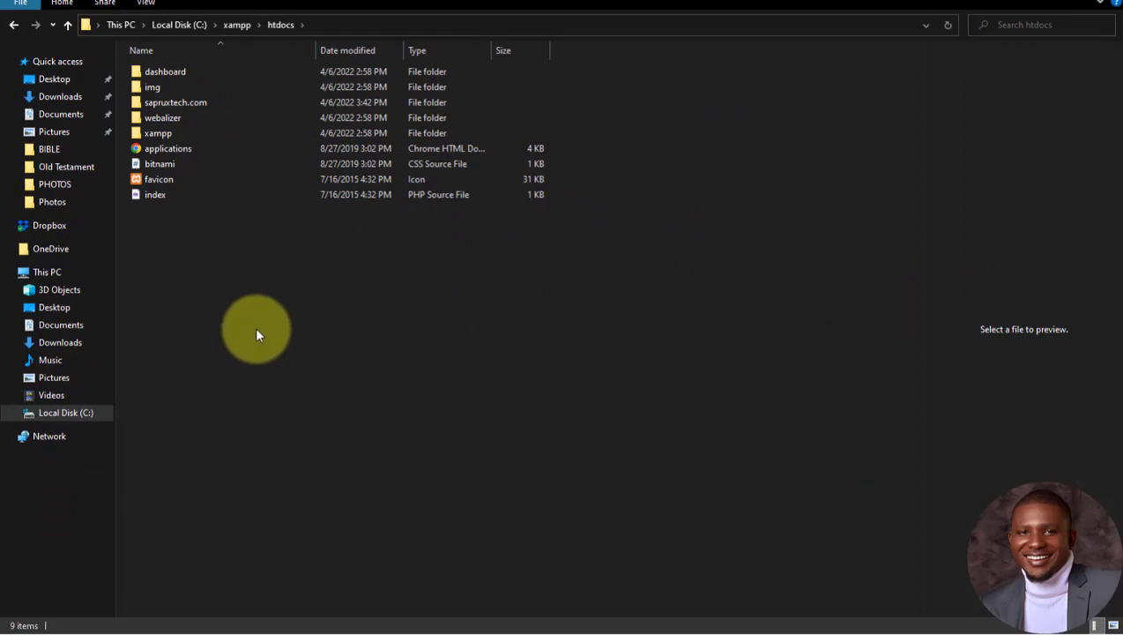
Step: Bring up the Start menu to launch another app
left_click(257, 333)
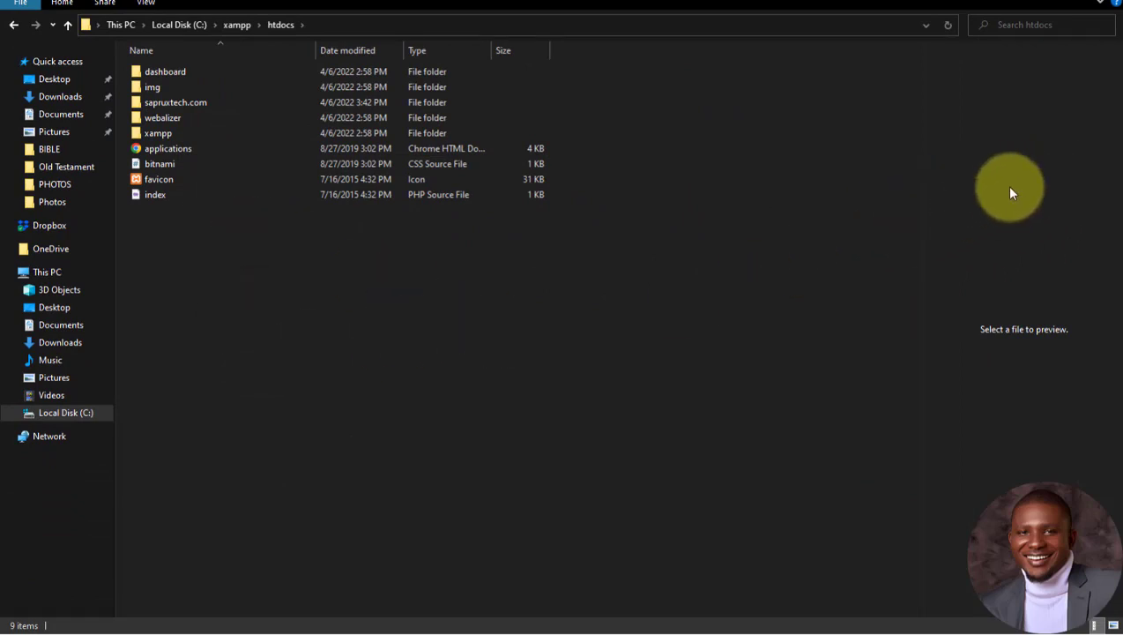
mouse_move(1119, 87)
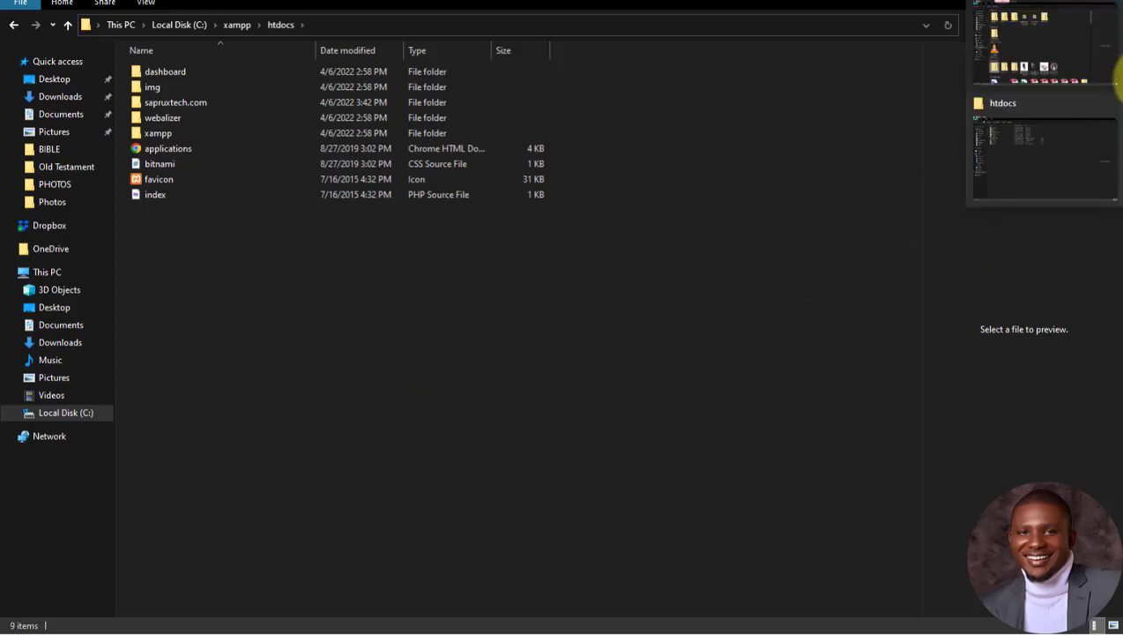
key("super")
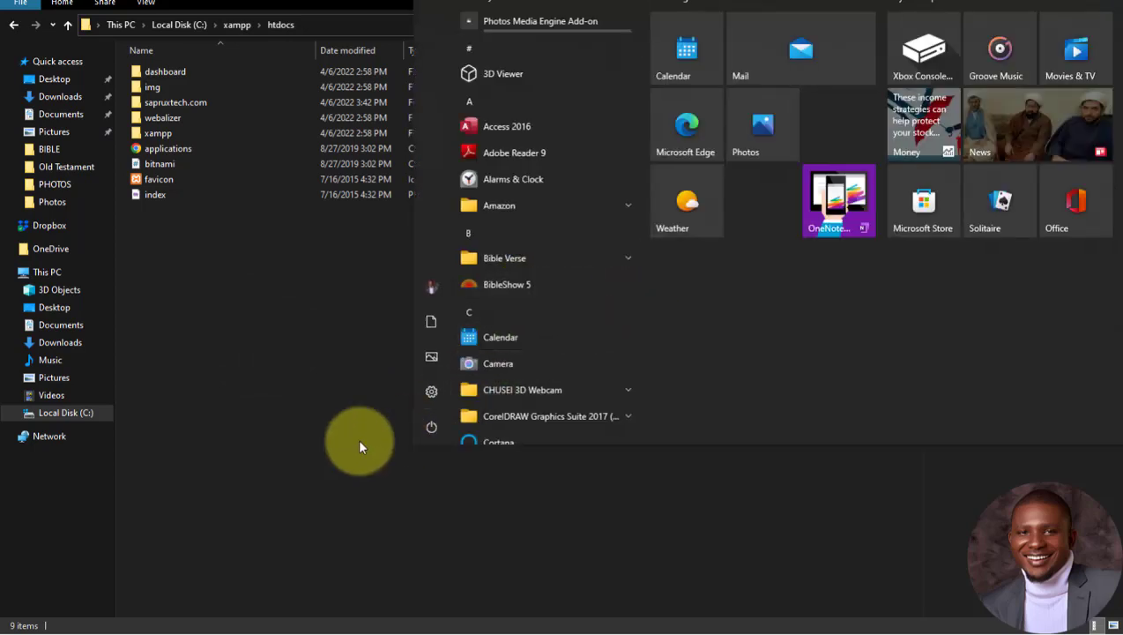
Step: In a new maximized Explorer window, extract wordpress-5.9.3.zip in Downloads to its suggested folder
left_click(320, 413)
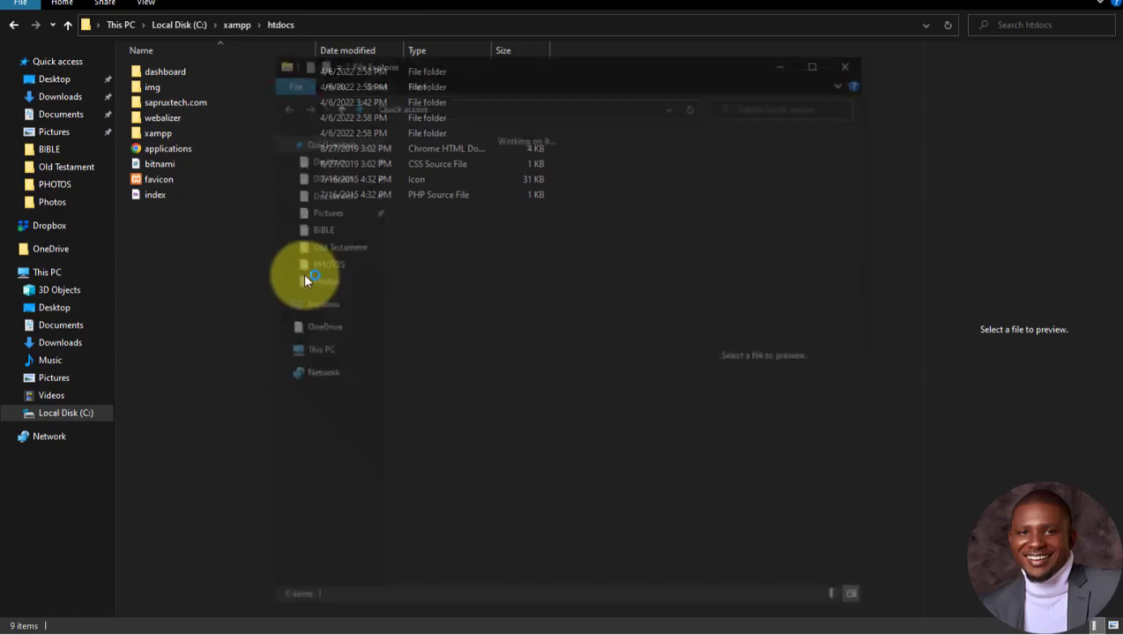
left_click(816, 60)
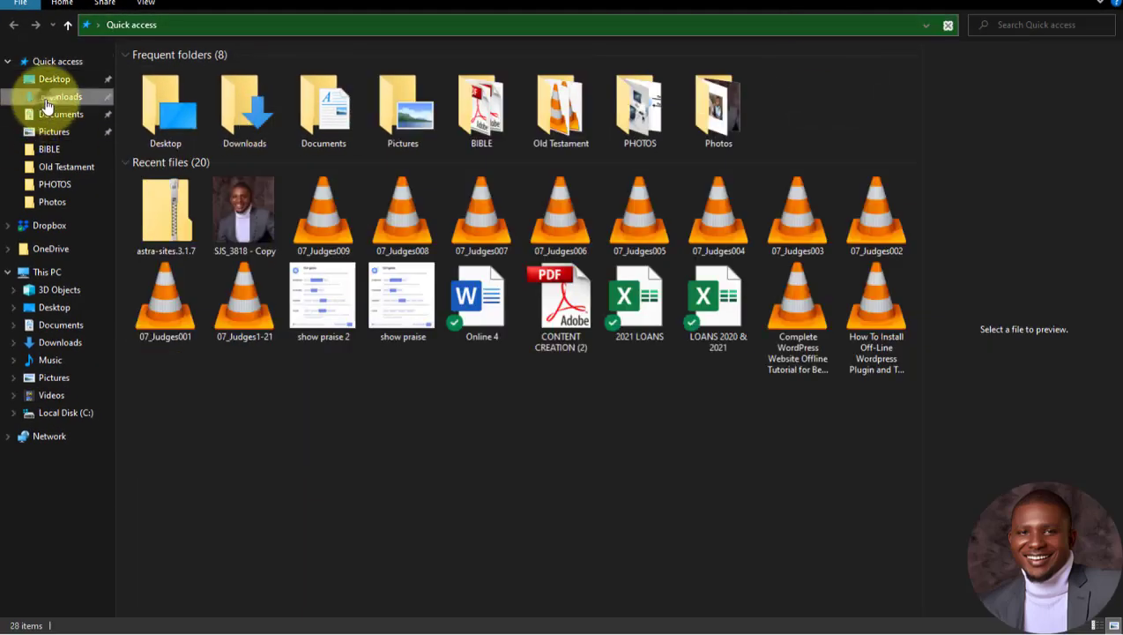
left_click(47, 99)
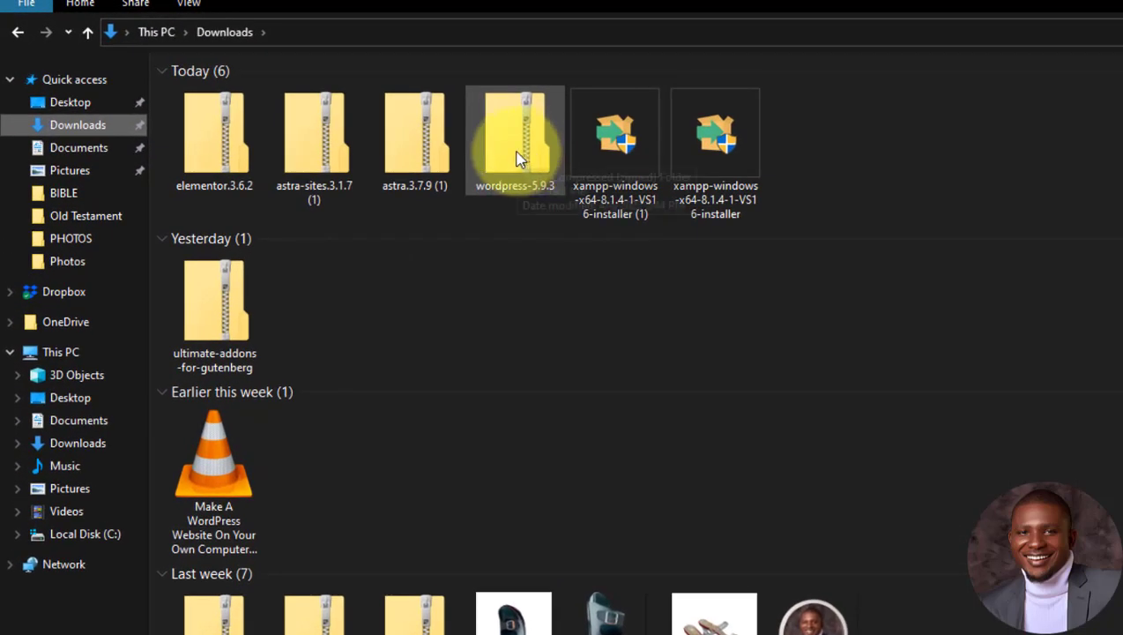
left_click(518, 157)
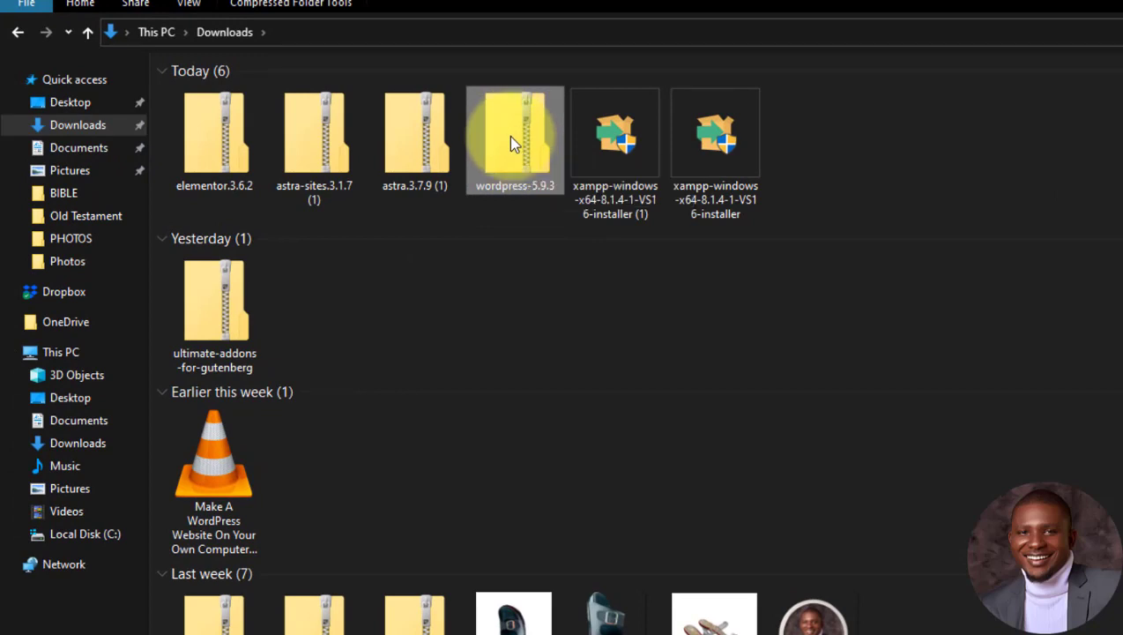
right_click(510, 136)
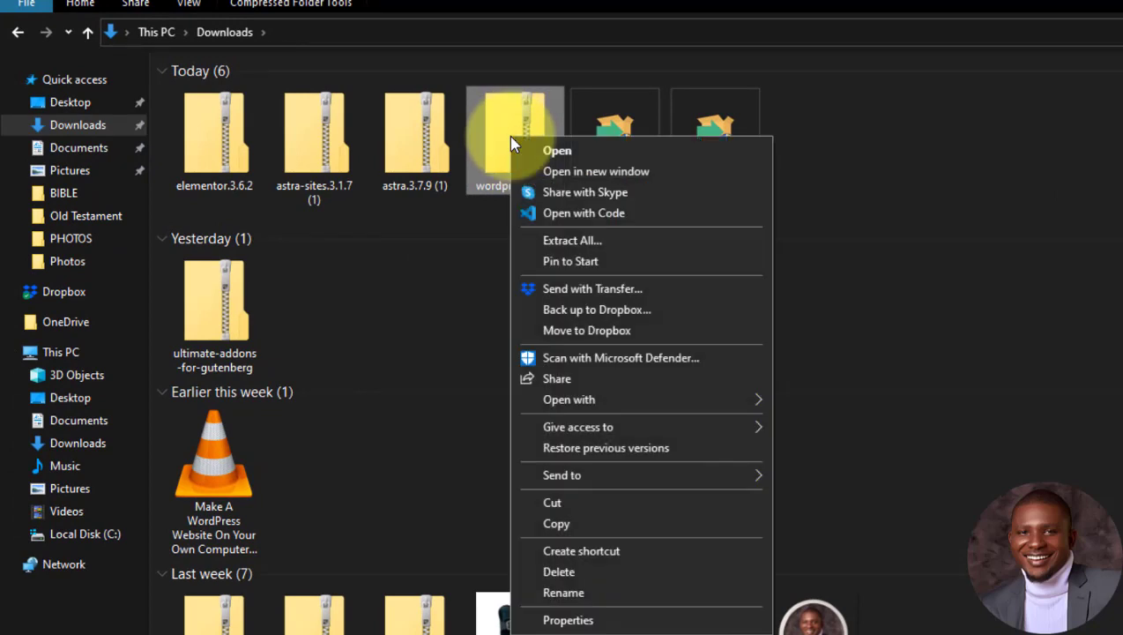
left_click(564, 240)
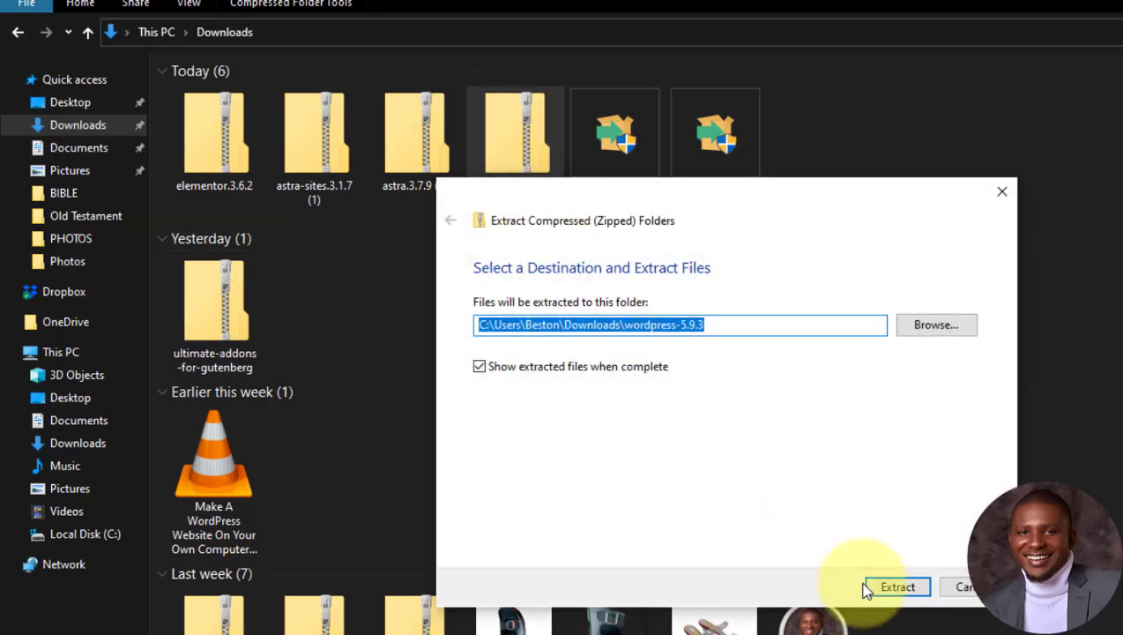
left_click(892, 588)
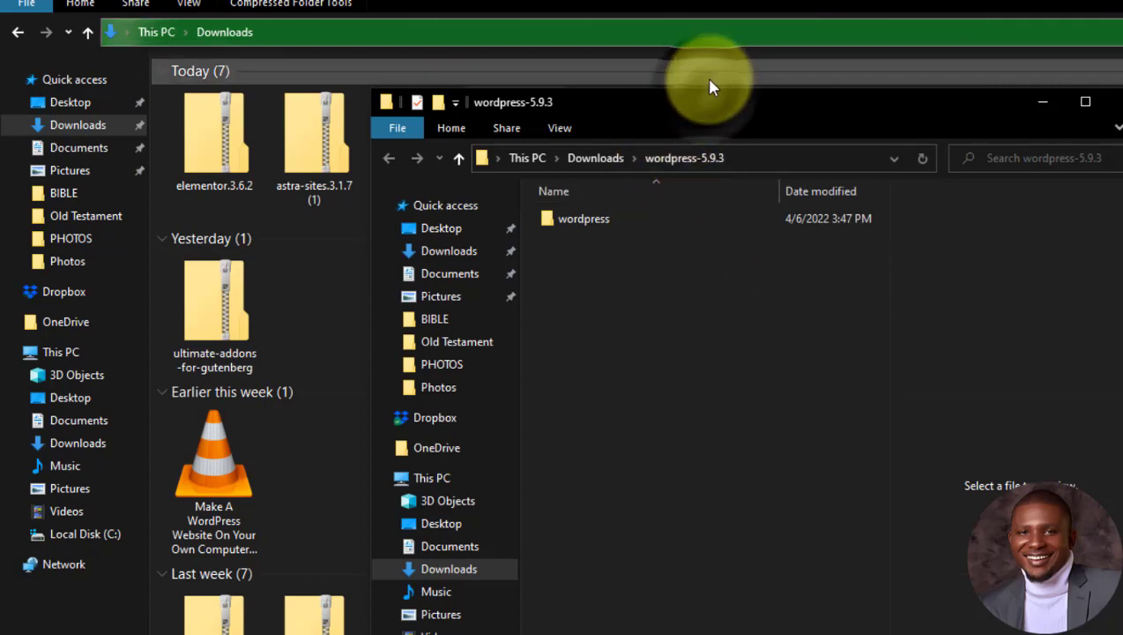
key("alt+F4")
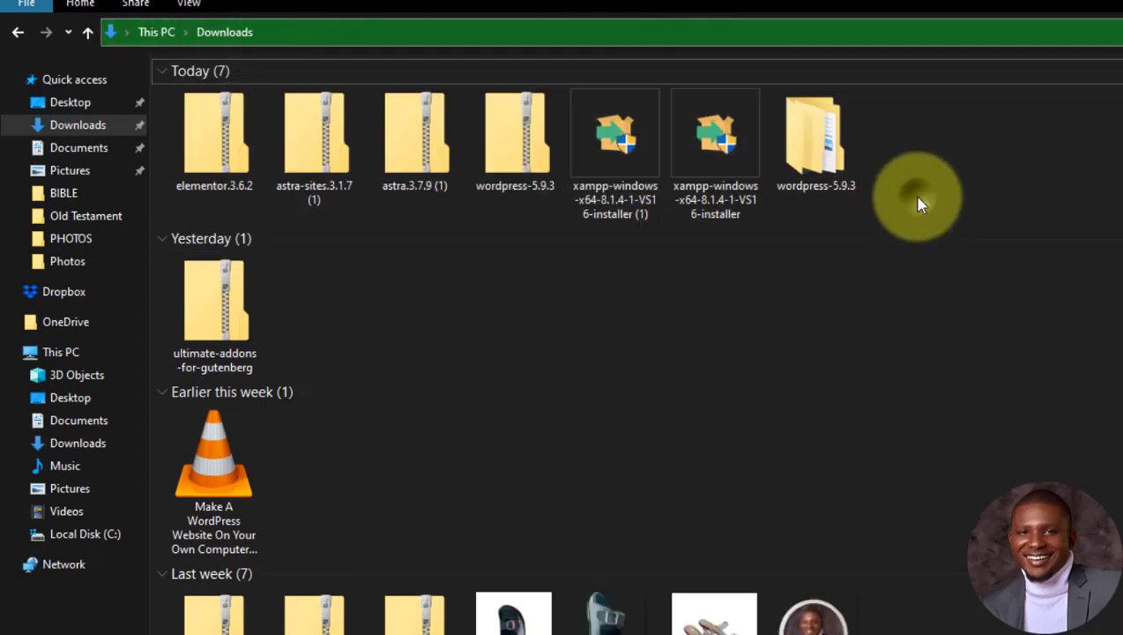
Step: Open the extracted wordpress-5.9.3\wordpress folder to view its files
double_click(837, 153)
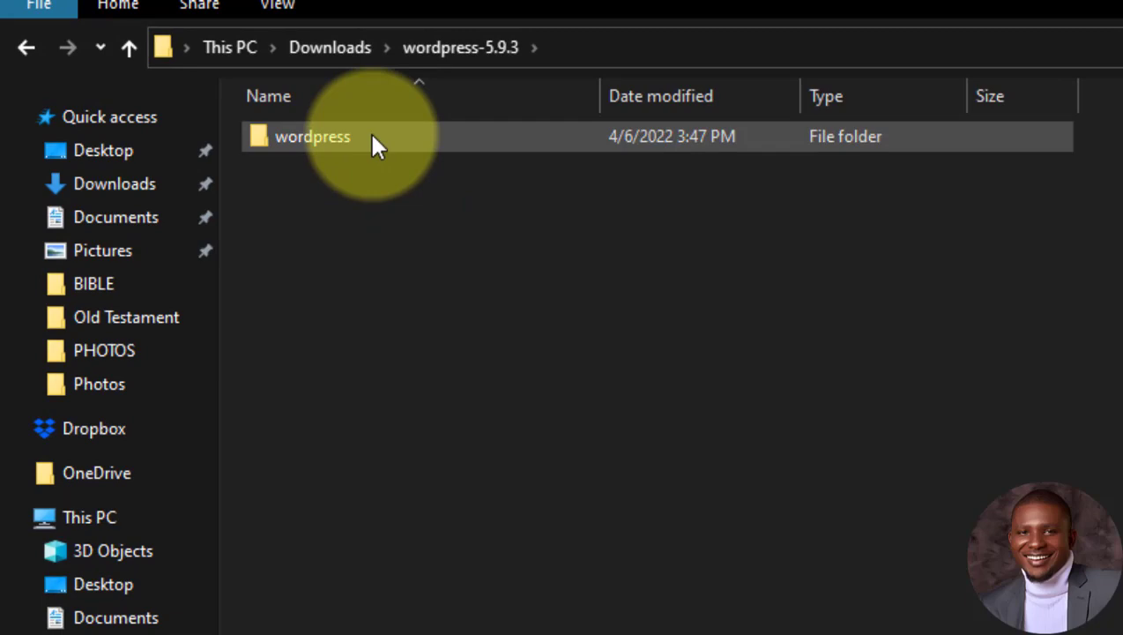
right_click(370, 133)
mouse_move(397, 152)
left_click(333, 144)
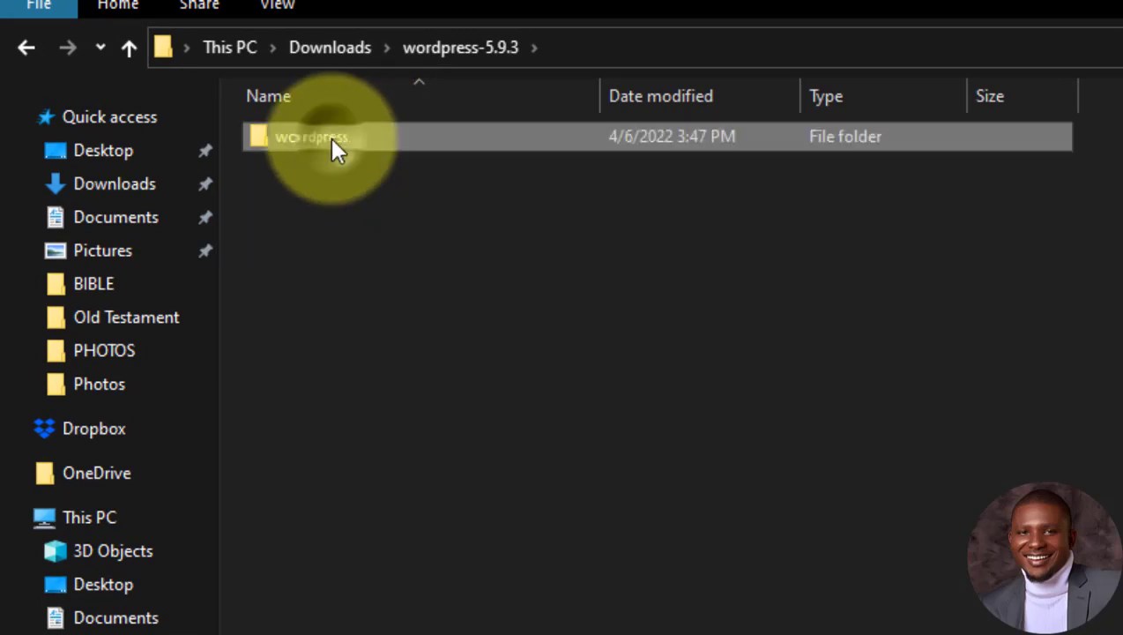
right_click(333, 141)
left_click(401, 161)
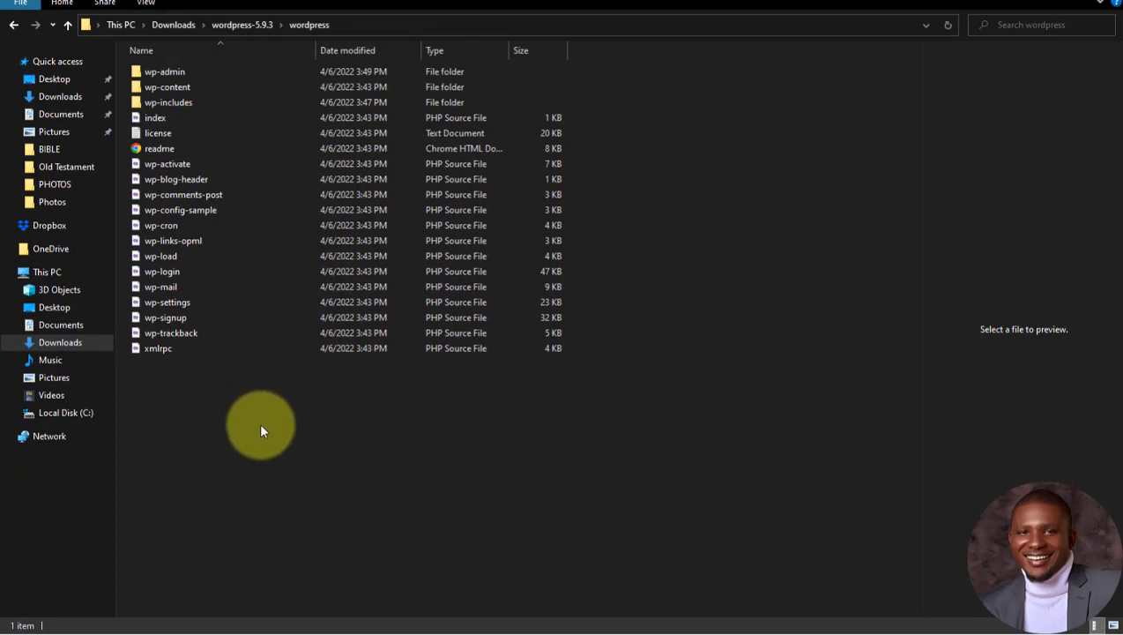
left_click(271, 445)
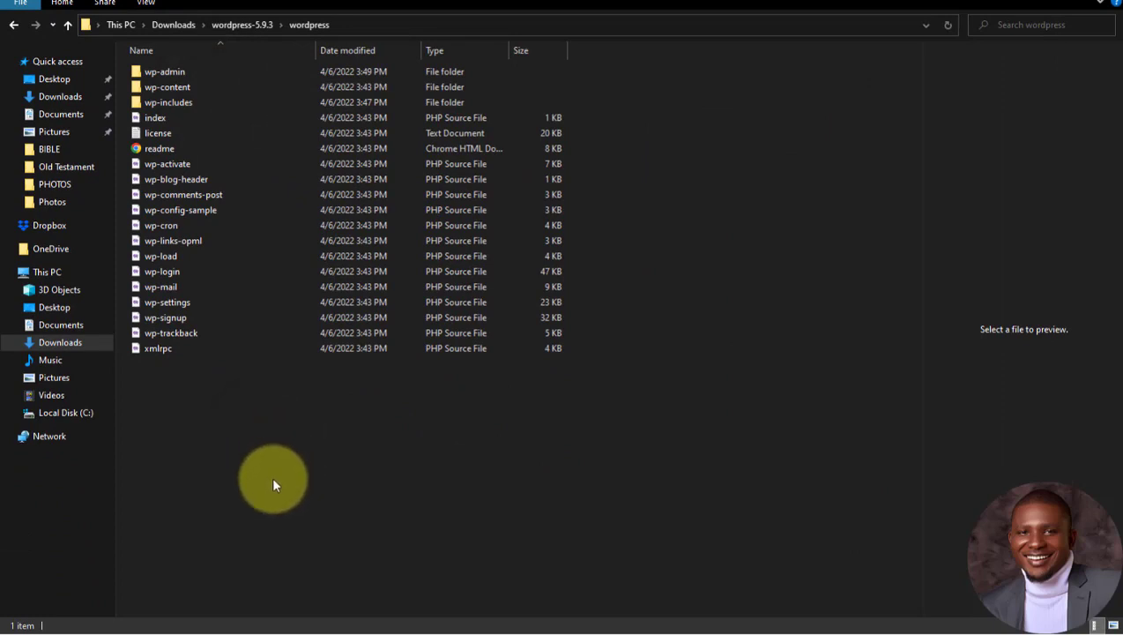
left_click(13, 26)
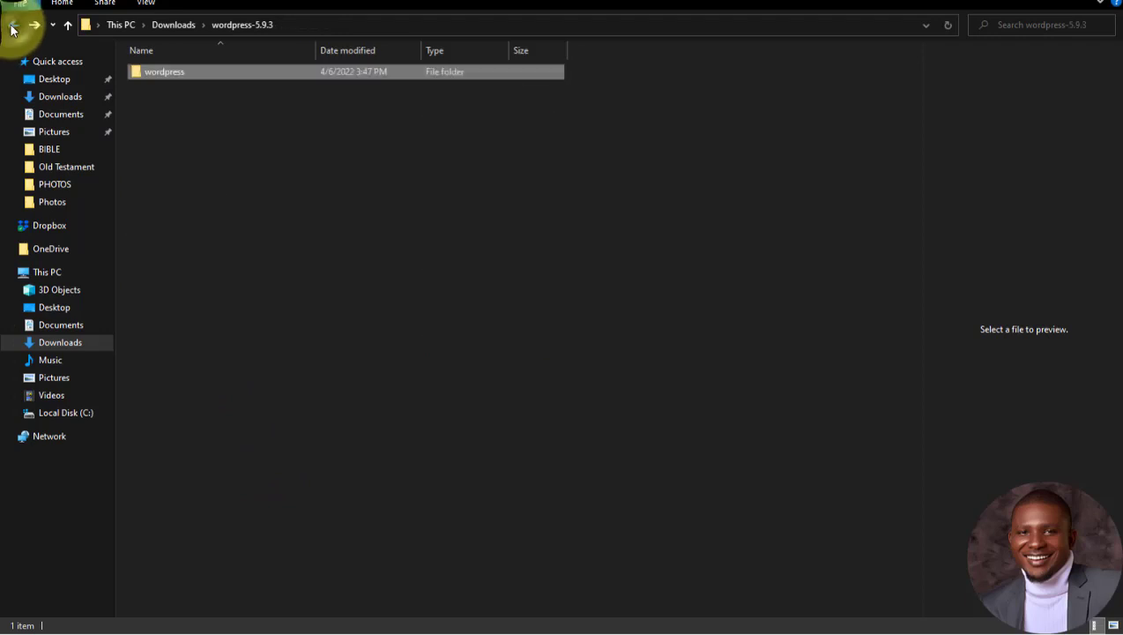
left_click(187, 72)
right_click(188, 76)
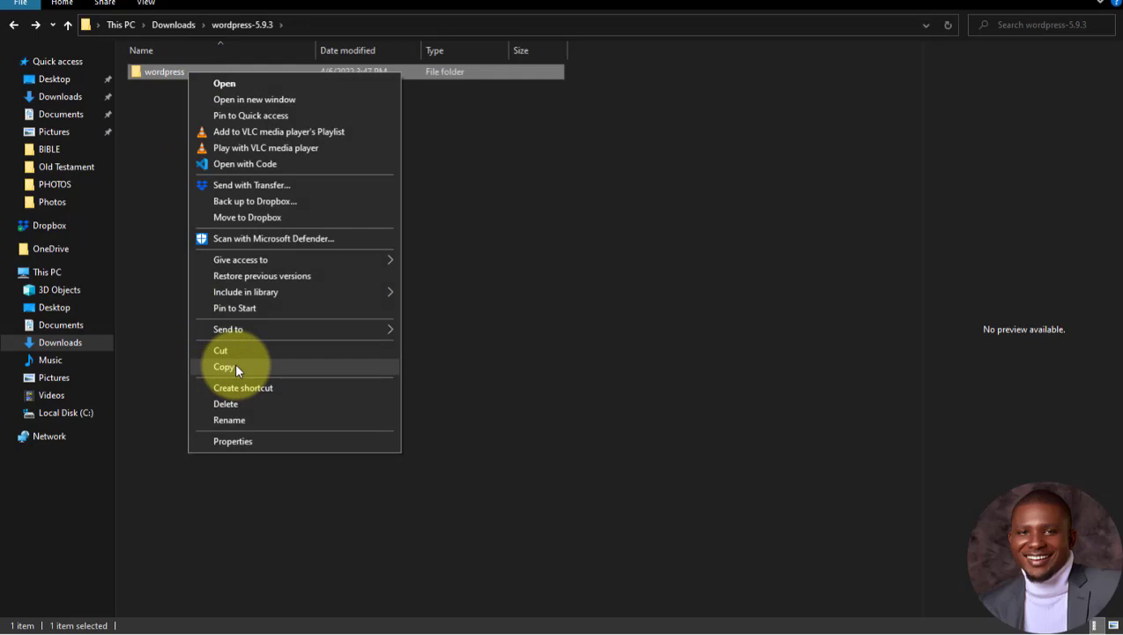
left_click(159, 224)
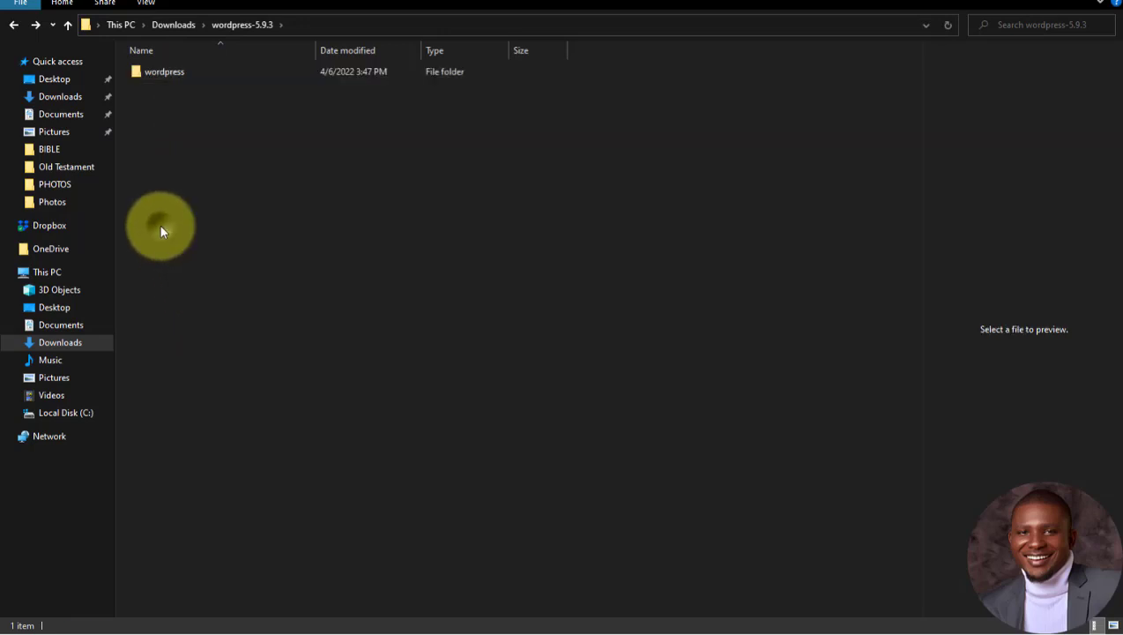
double_click(182, 74)
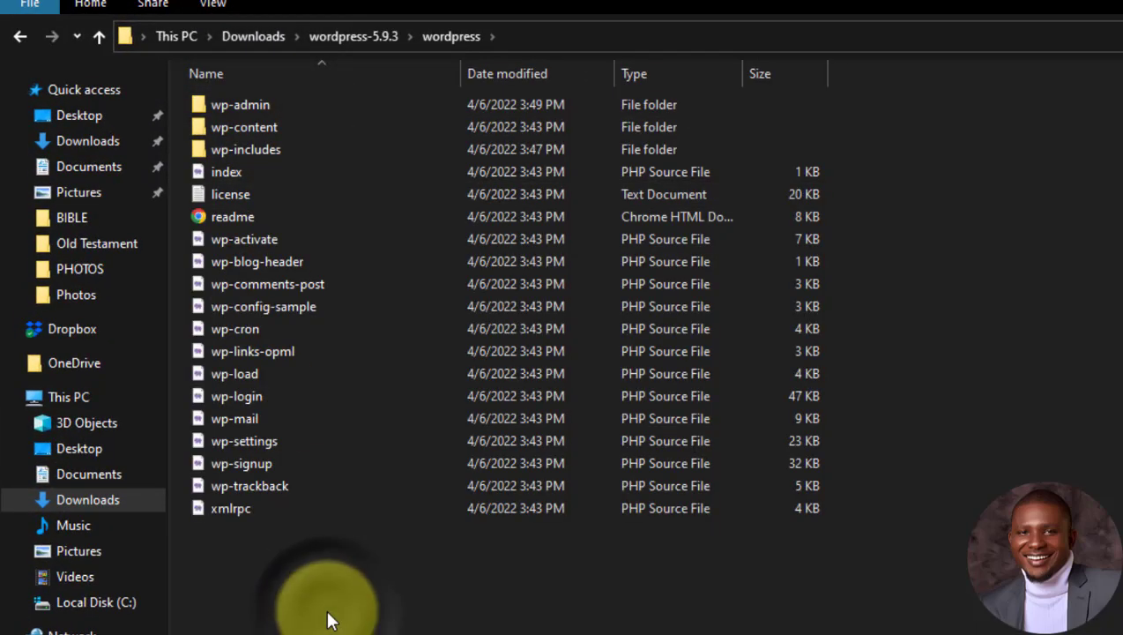
Step: Copy all 19 WordPress files and switch back to the htdocs window
key("ctrl+a")
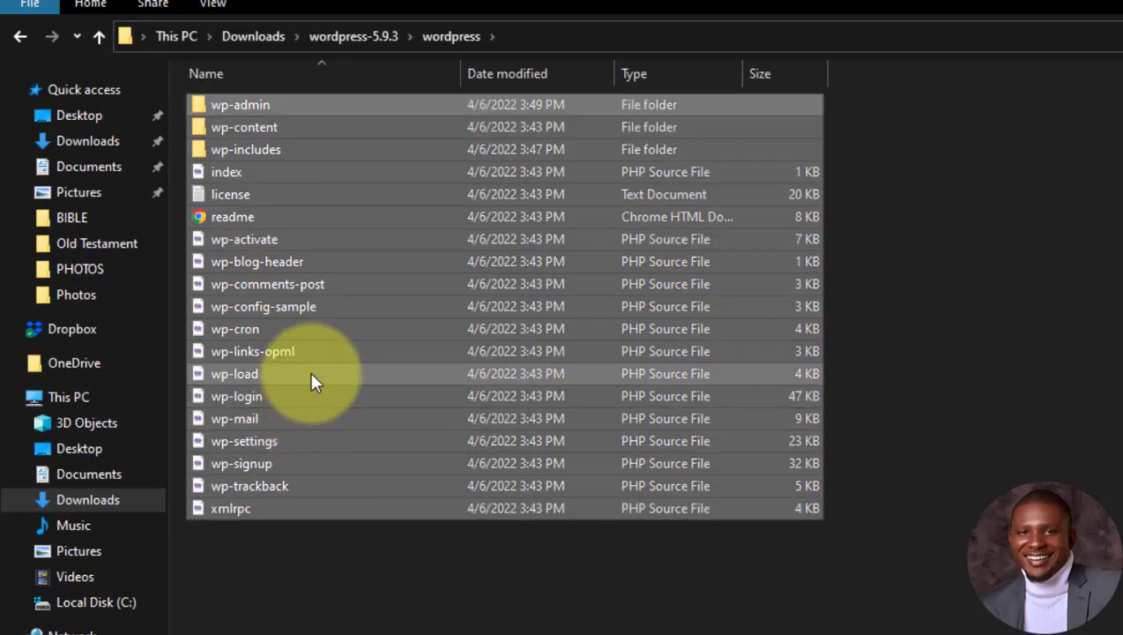
right_click(310, 375)
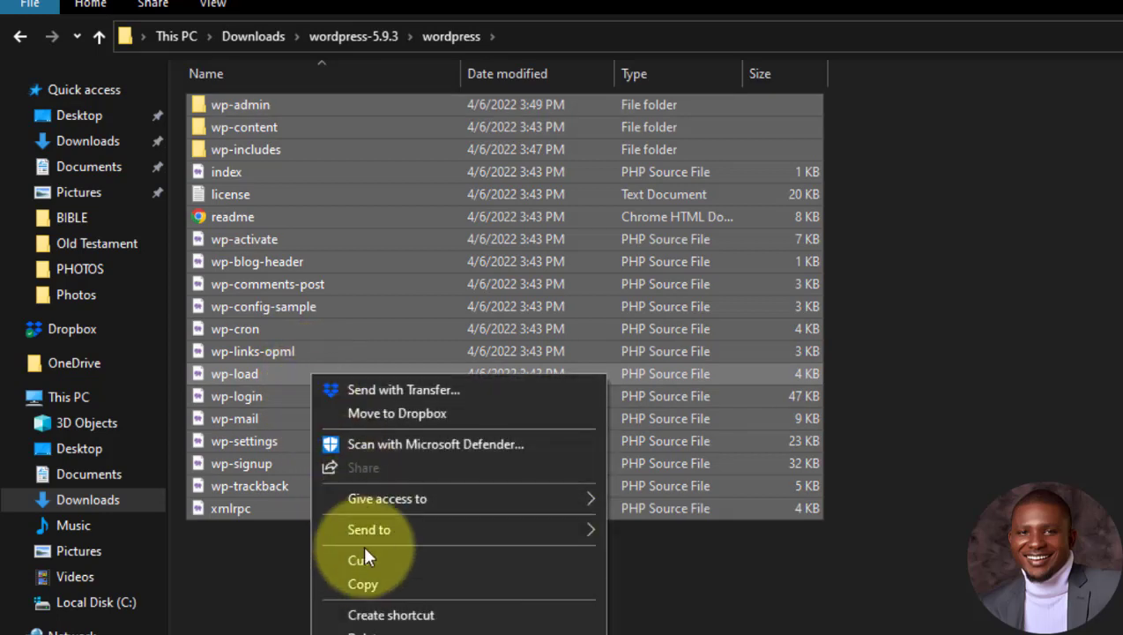
left_click(367, 579)
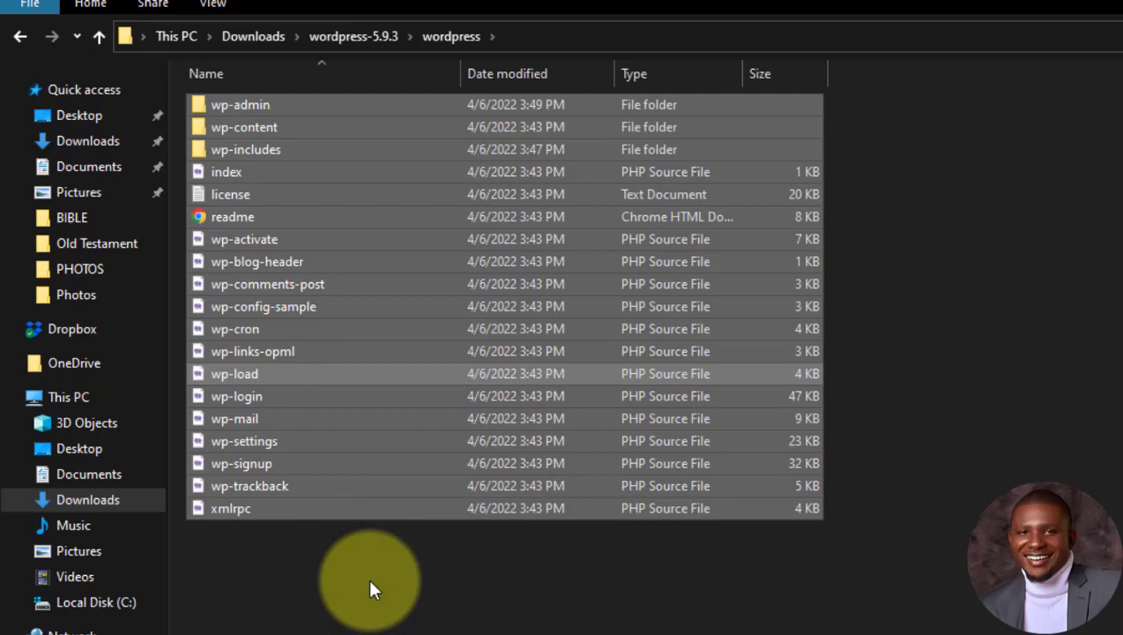
key("alt+Tab")
key("Tab")
key("Tab")
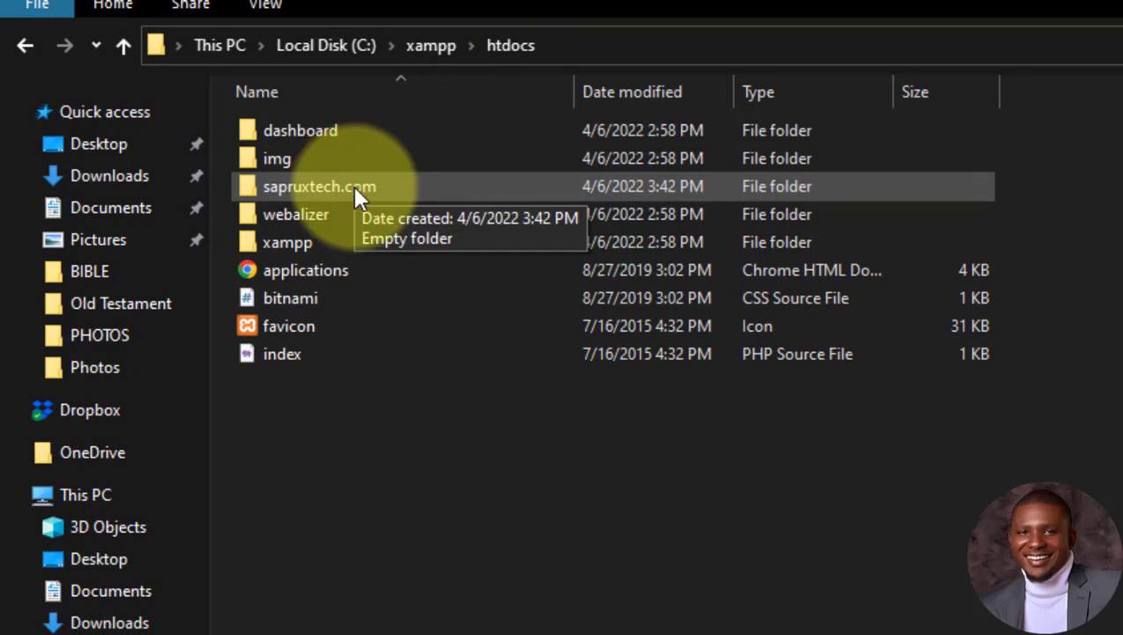
Step: Paste the copied WordPress files into the empty sapruxtech.com folder
double_click(354, 188)
right_click(355, 206)
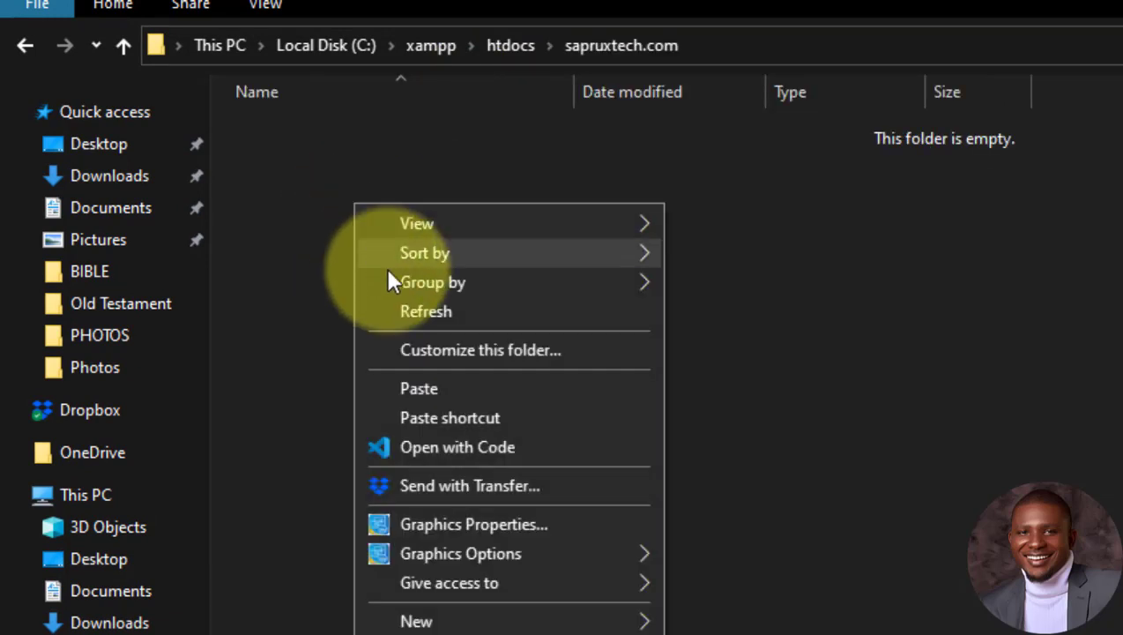
left_click(420, 391)
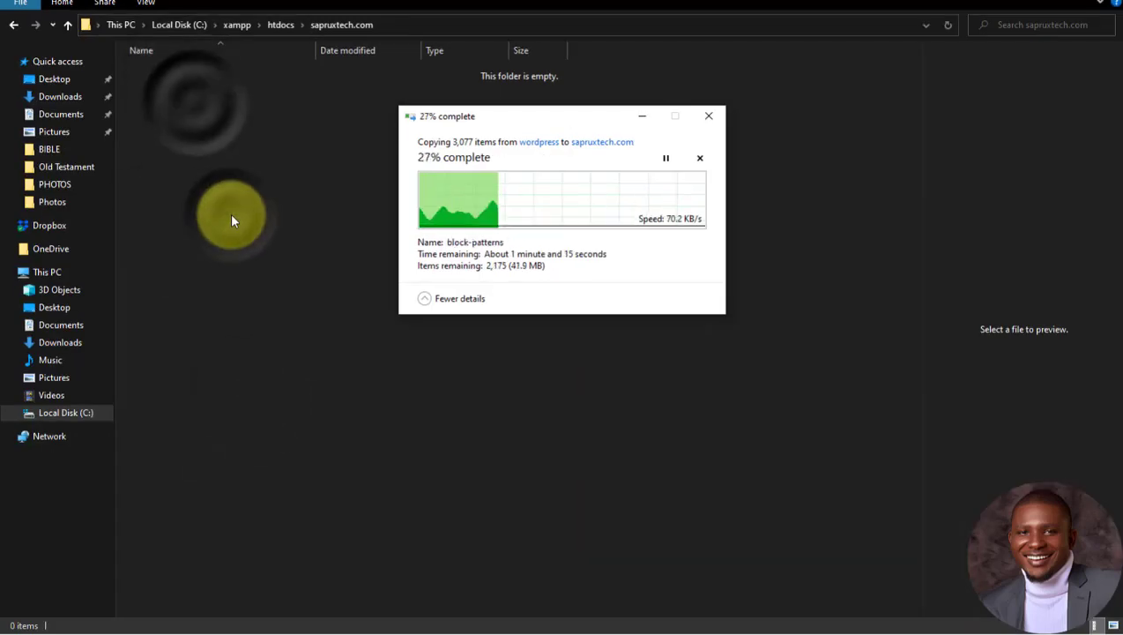
left_click_drag(493, 115, 473, 118)
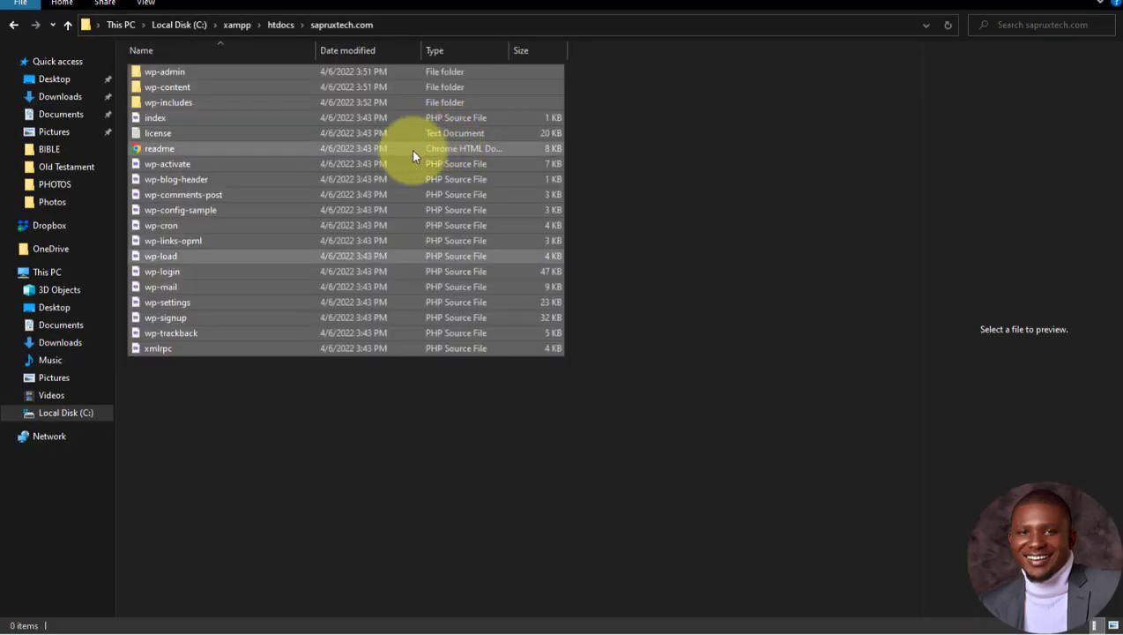
Step: Clear the file selection and close the wordpress and wordpress-5.9.3 Explorer windows
left_click(284, 408)
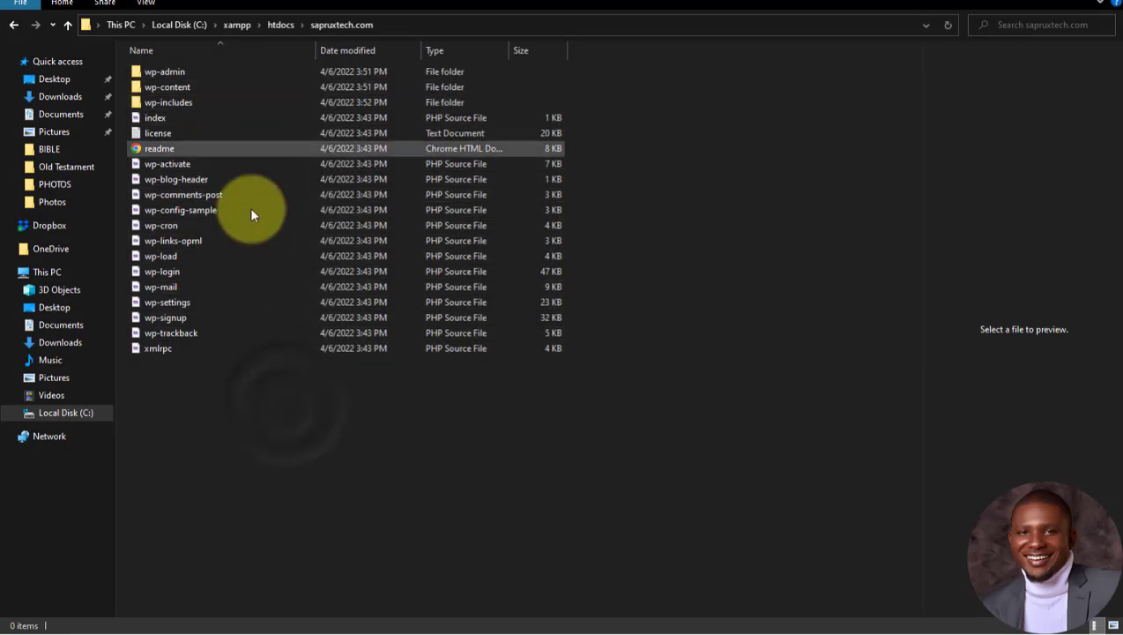
left_click_drag(284, 391, 221, 82)
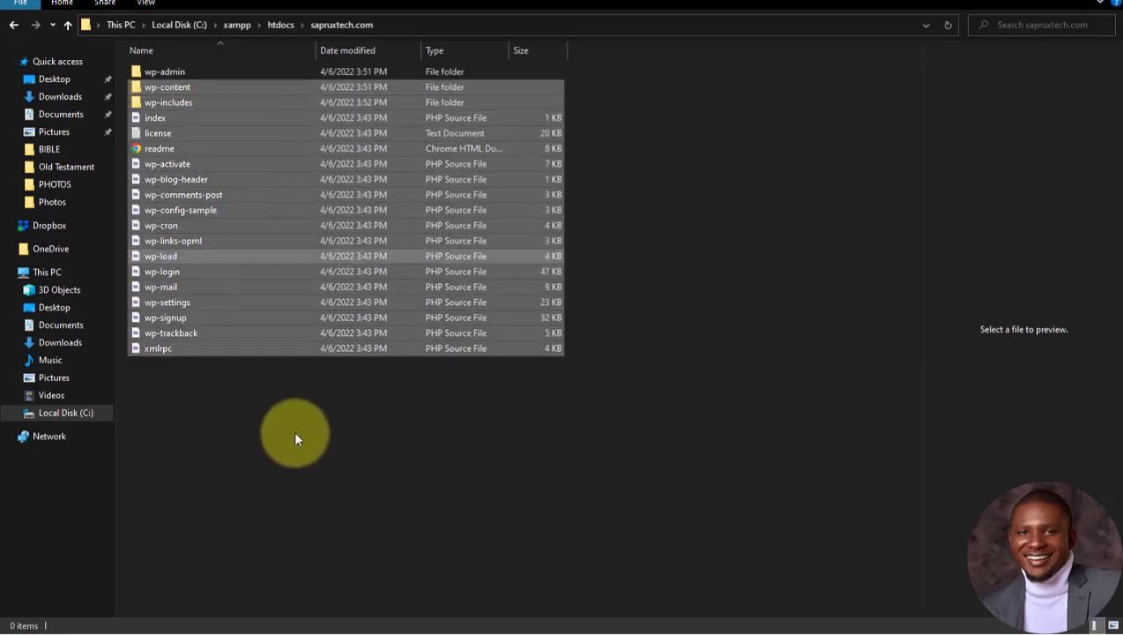
left_click(293, 431)
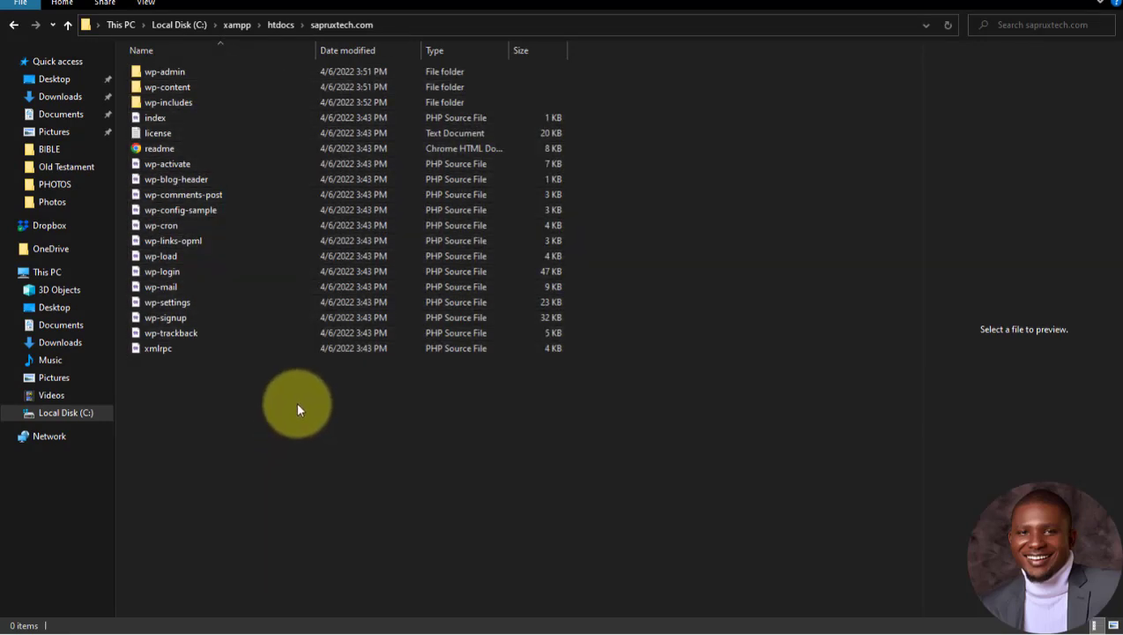
left_click(1101, 3)
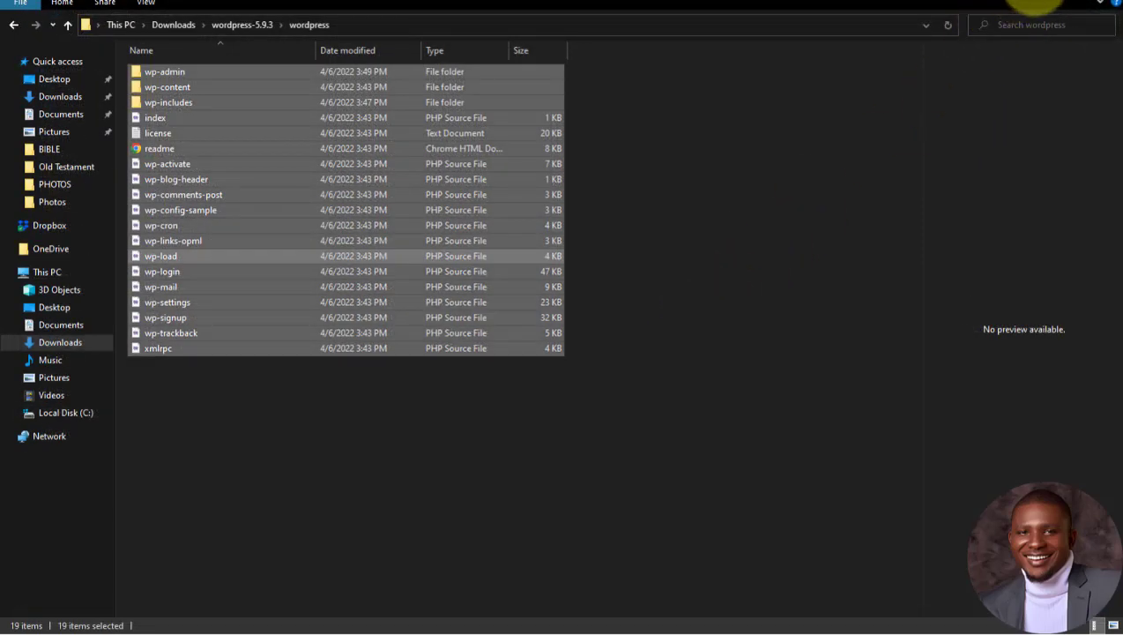
left_click(1101, 4)
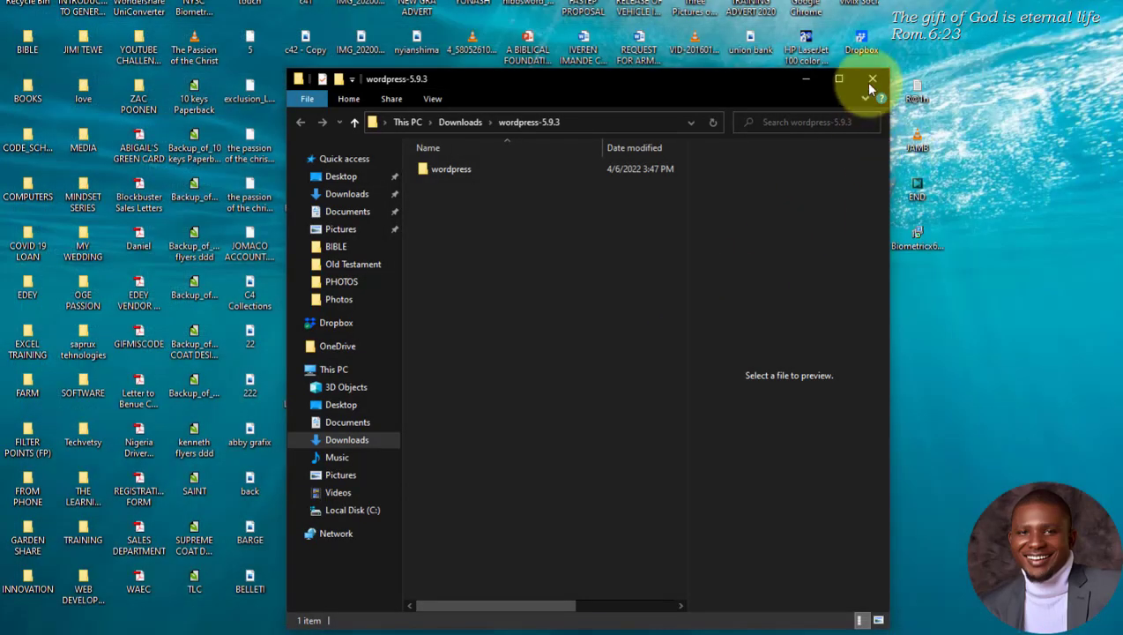
left_click(807, 78)
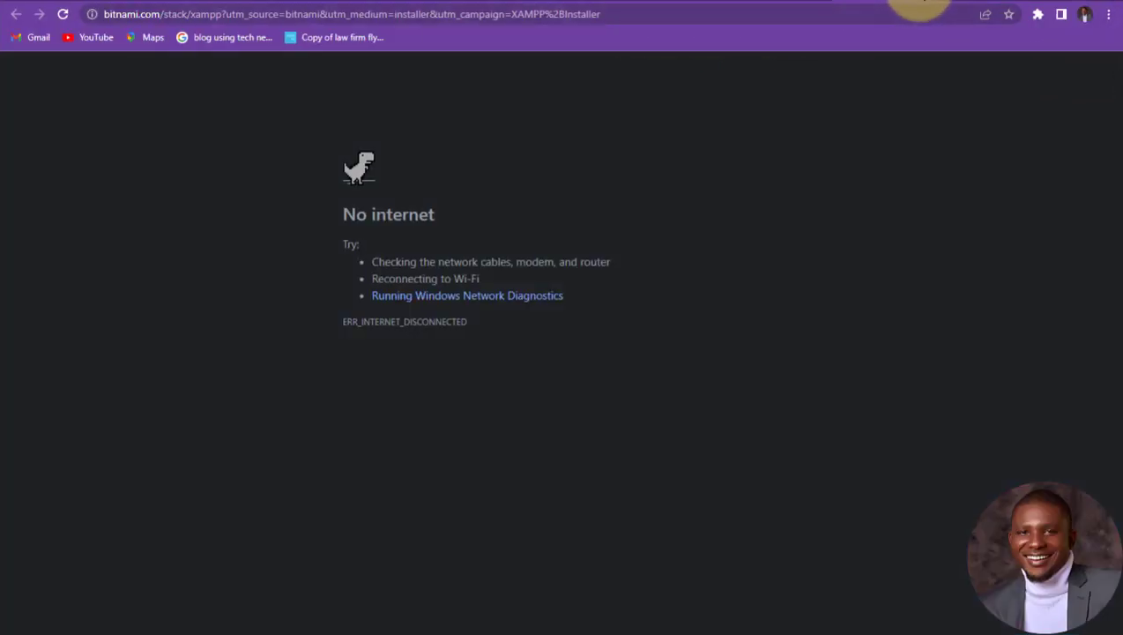
Step: Load localhost in a new tab, hit ERR_CONNECTION_REFUSED, then bring back the XAMPP Control Panel
left_click(828, 5)
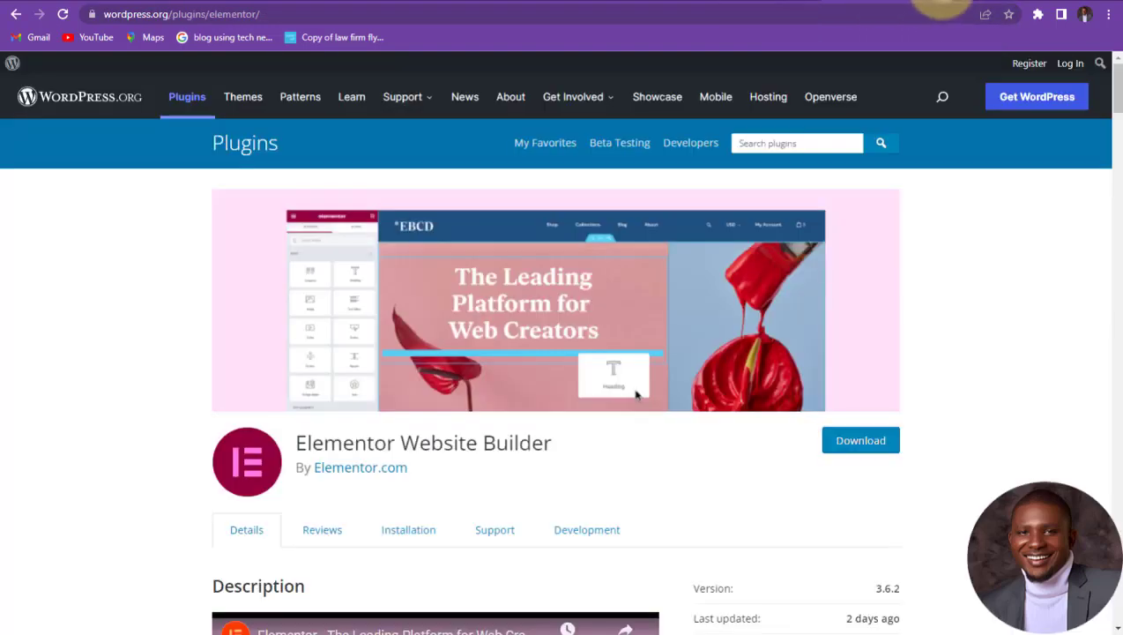
left_click(941, 9)
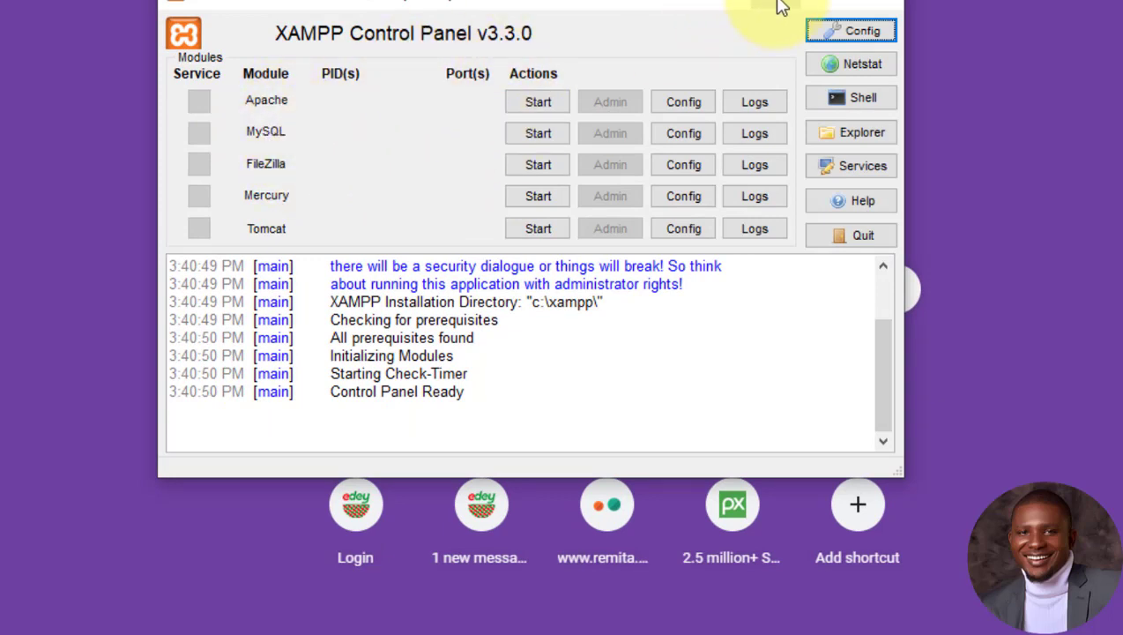
left_click(881, 0)
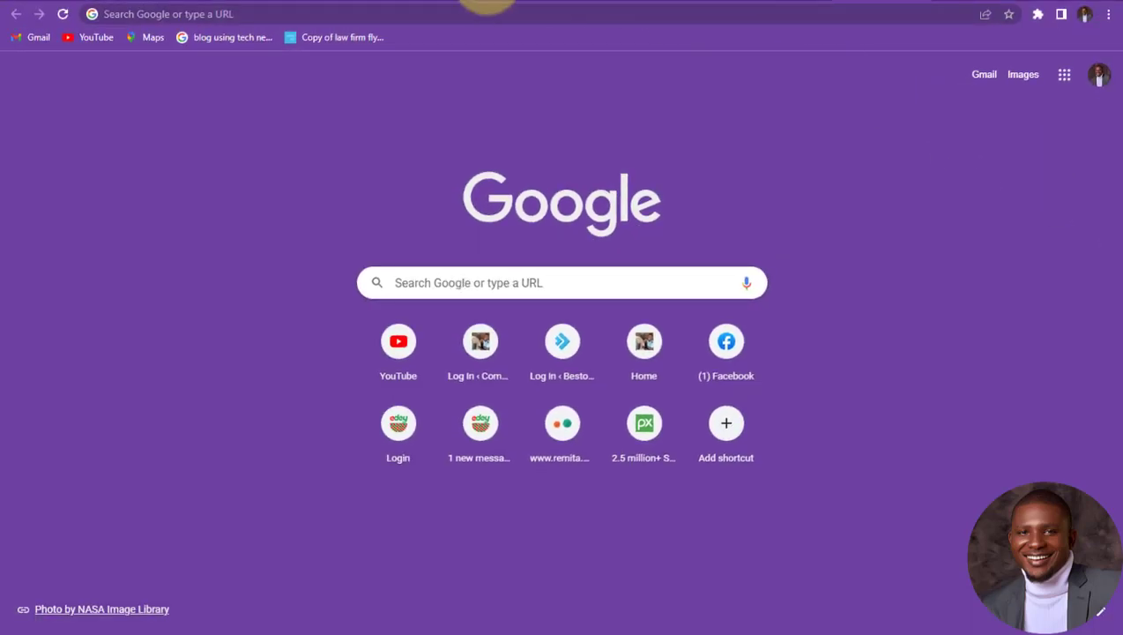
left_click(317, 13)
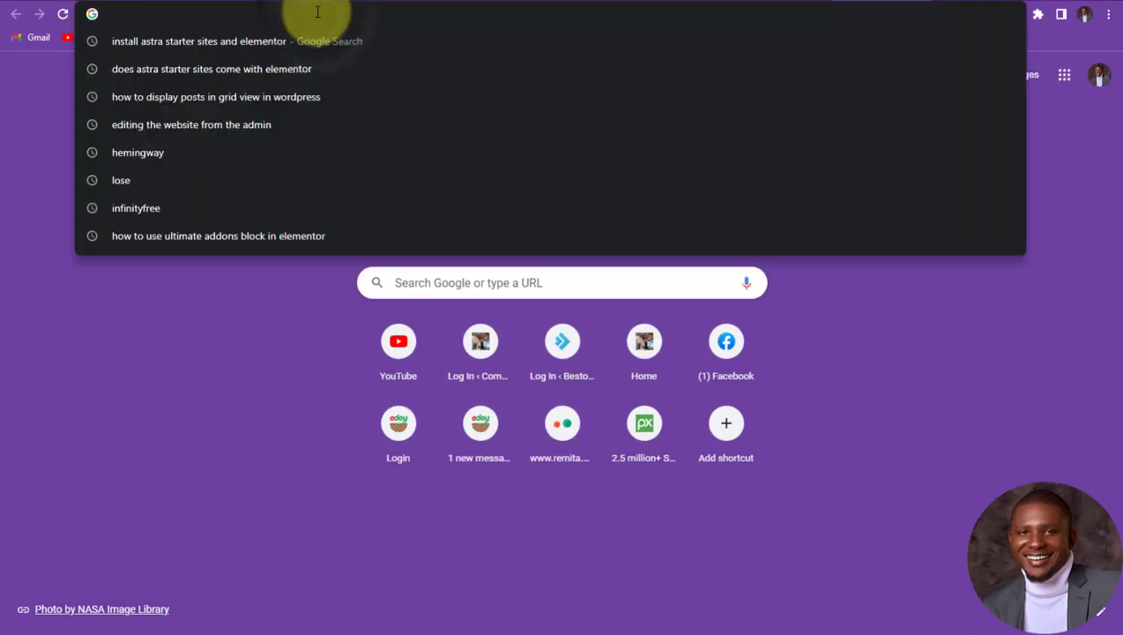
type("localhost")
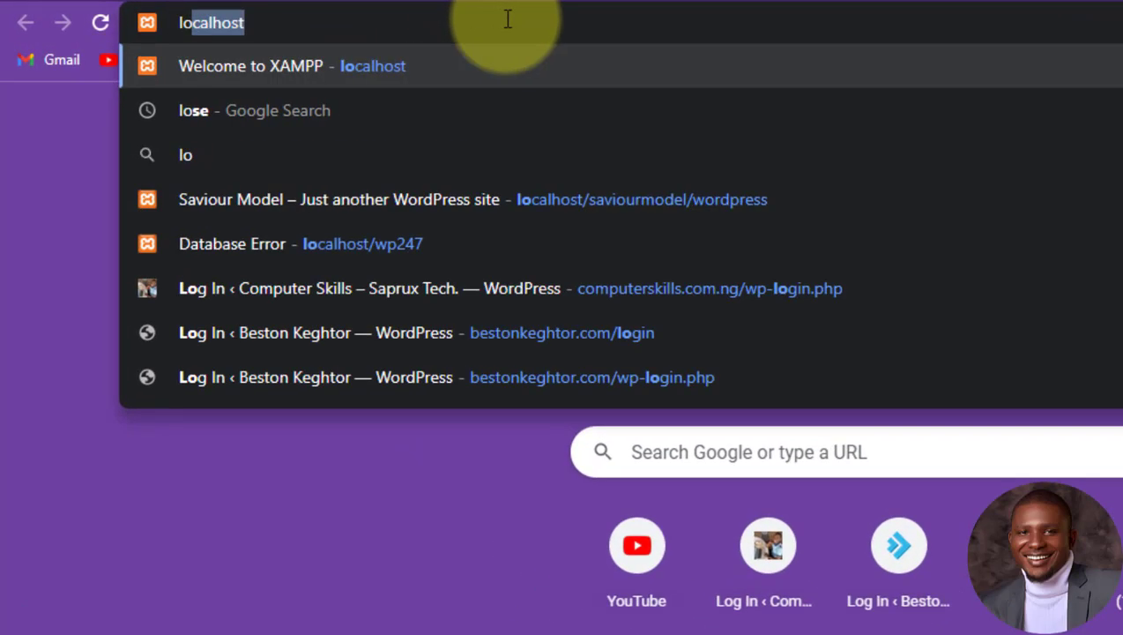
key("Return")
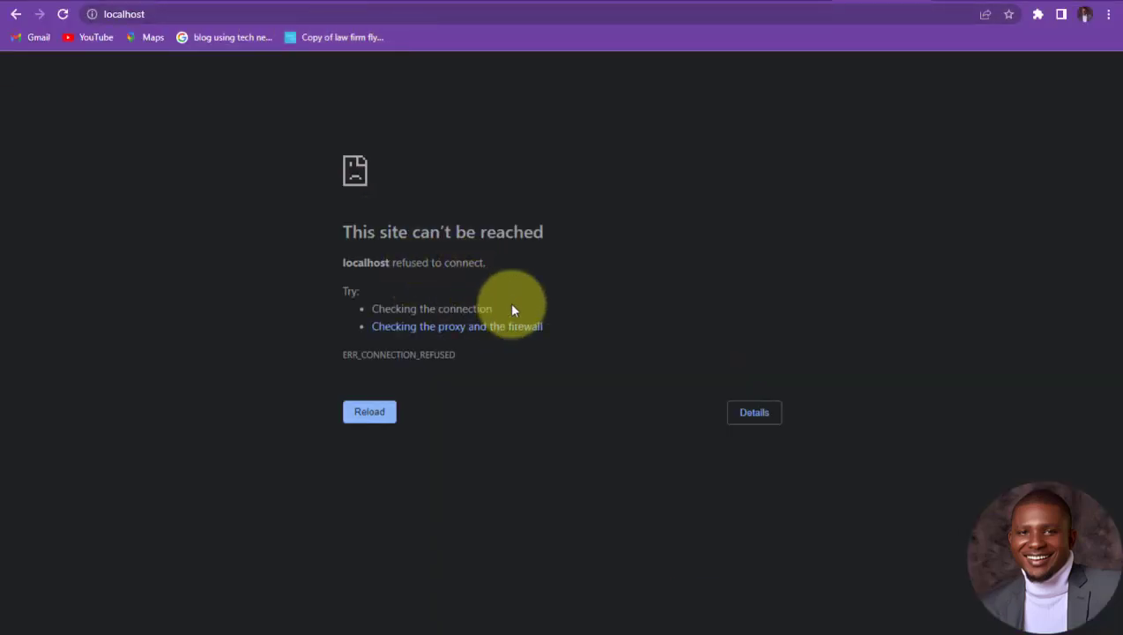
left_click_drag(554, 235, 326, 226)
left_click(574, 220)
mouse_move(1119, 218)
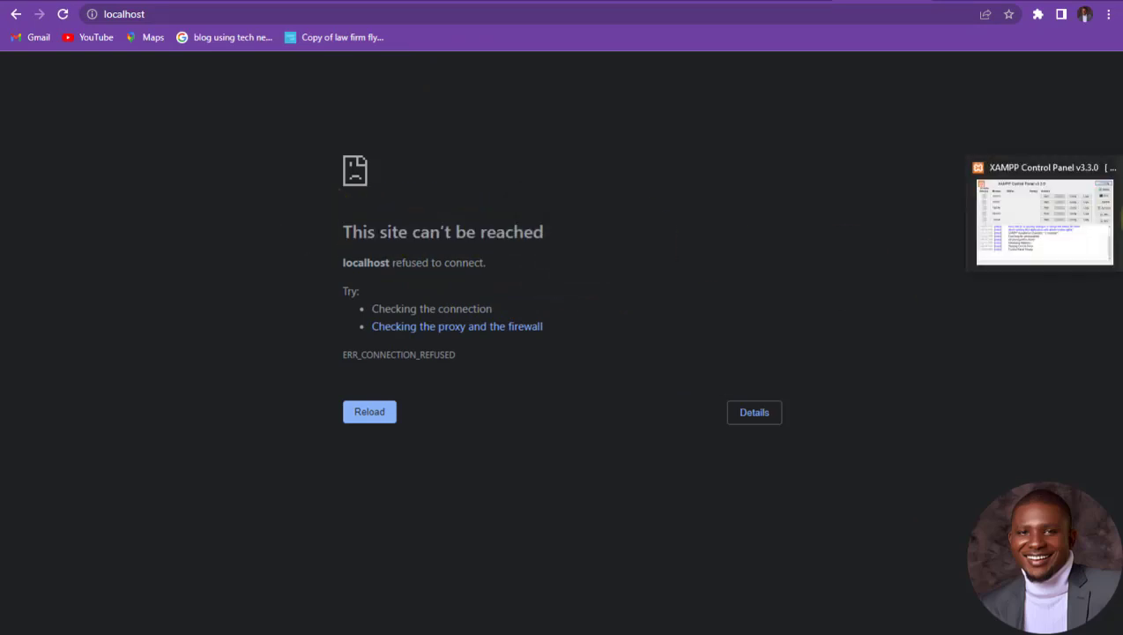
left_click(1042, 215)
Step: Start Apache and MySQL in XAMPP Control Panel, then minimize it
left_click_drag(519, 95, 828, 83)
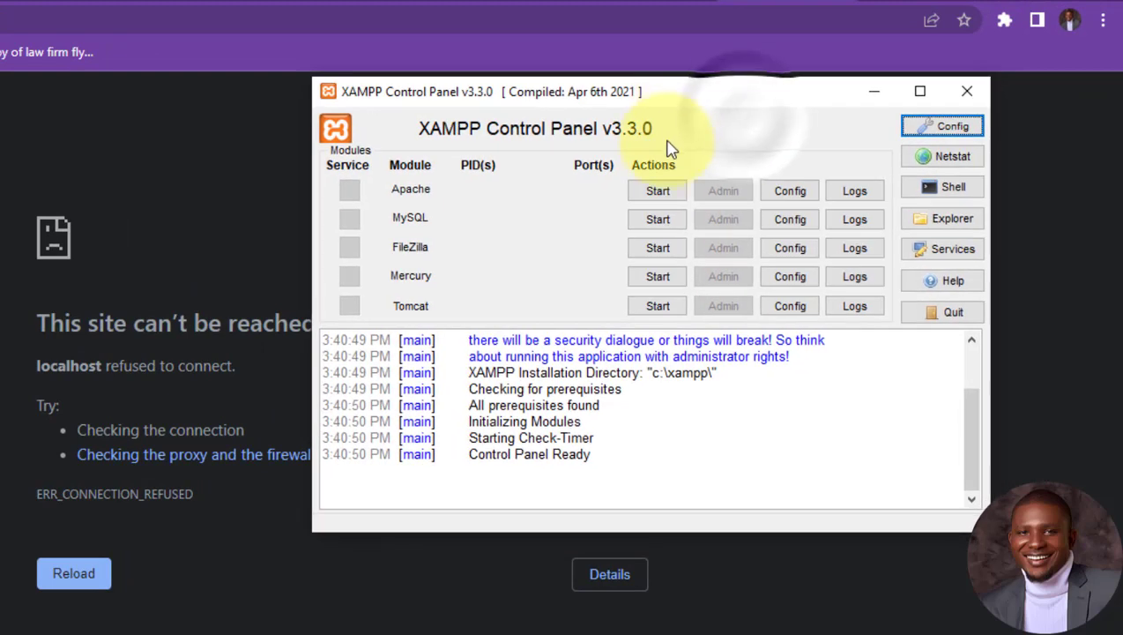
left_click(662, 196)
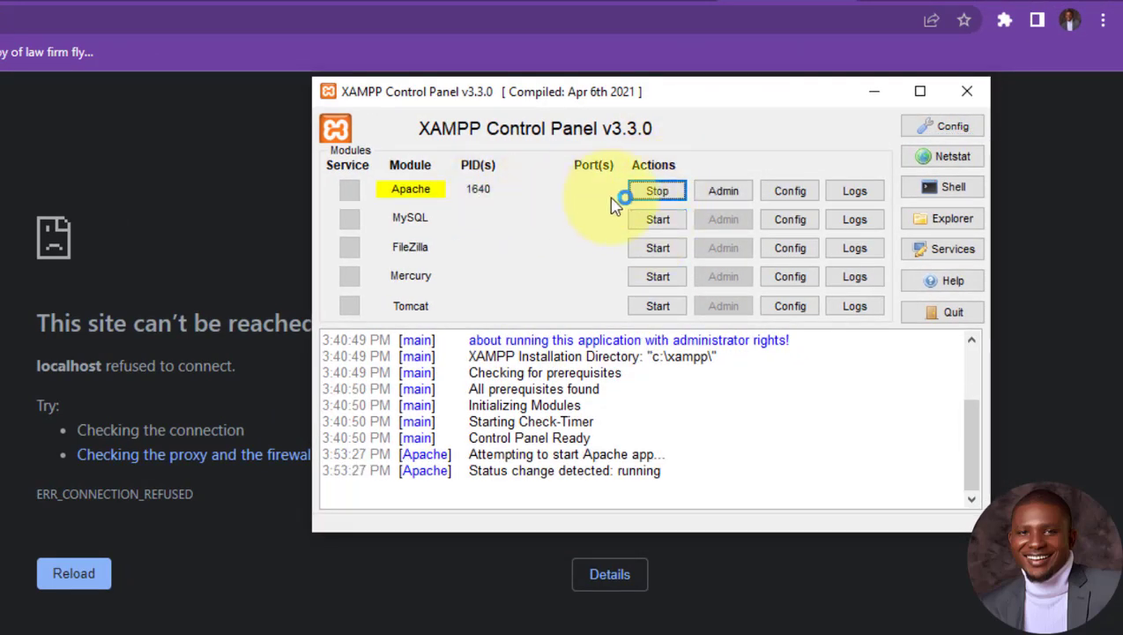
left_click(661, 225)
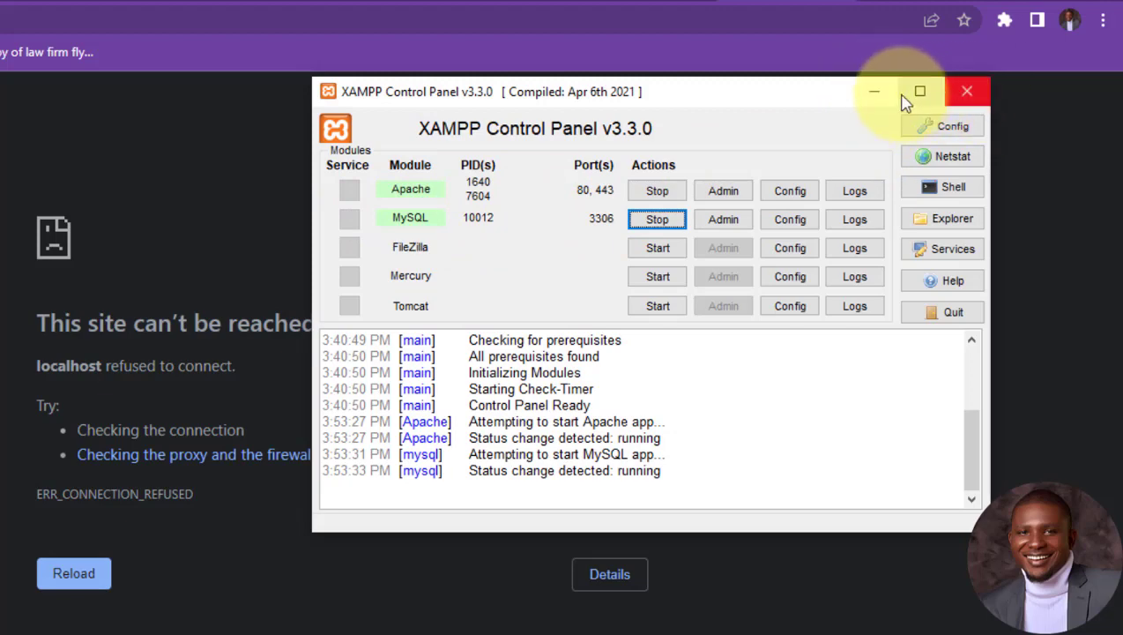
left_click(877, 92)
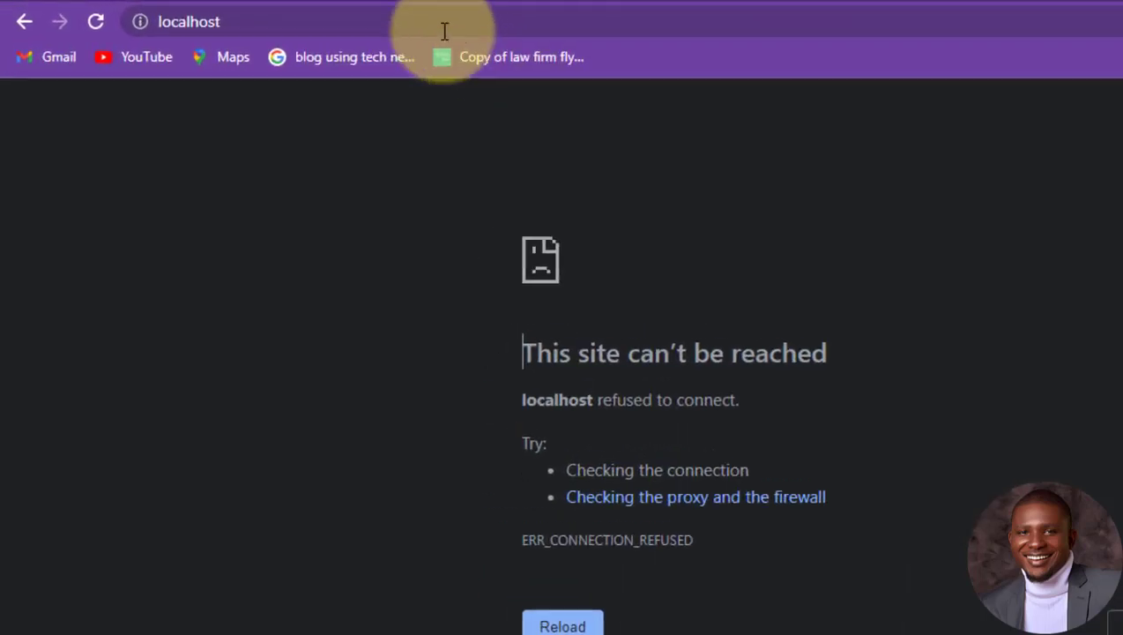
Step: Reload localhost to show the XAMPP dashboard, then open phpMyAdmin from its navigation
left_click(459, 23)
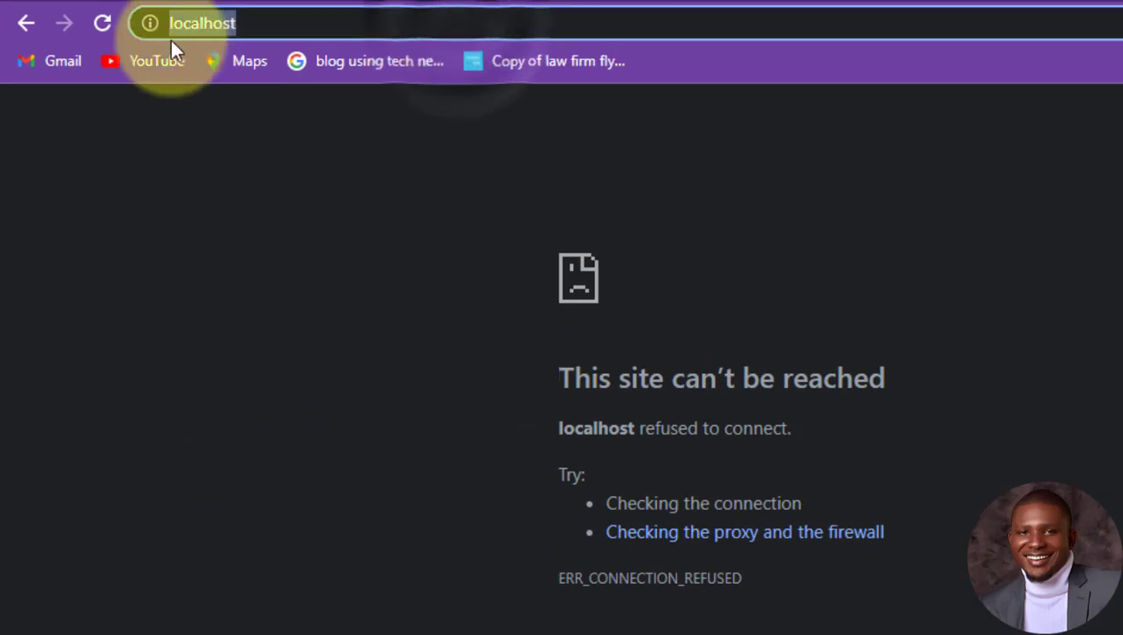
left_click(104, 24)
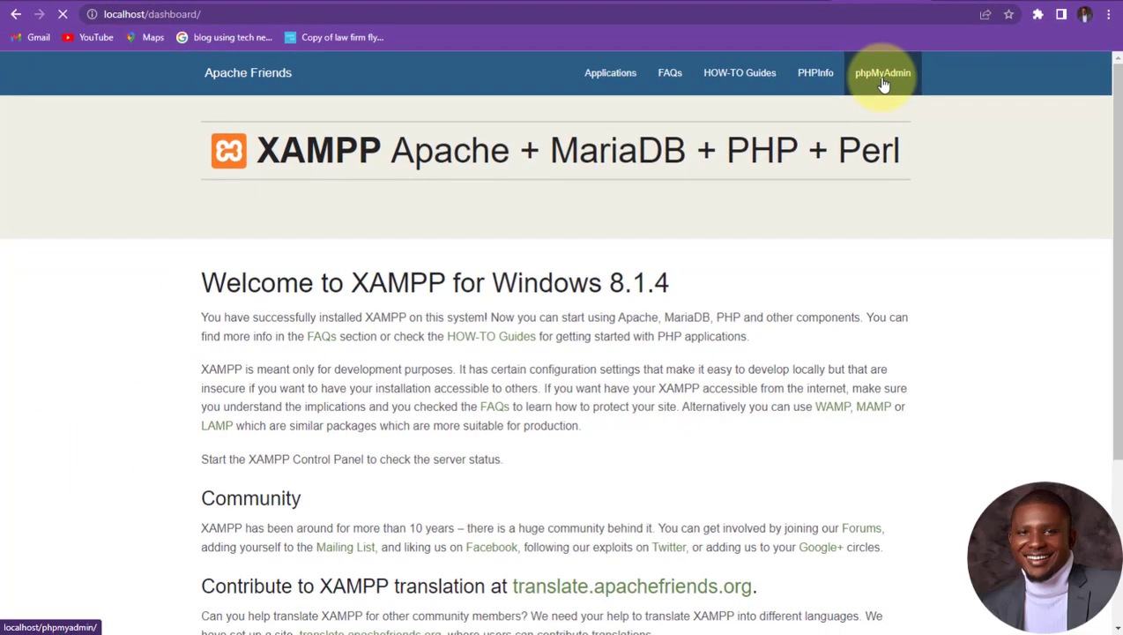
left_click(754, 128)
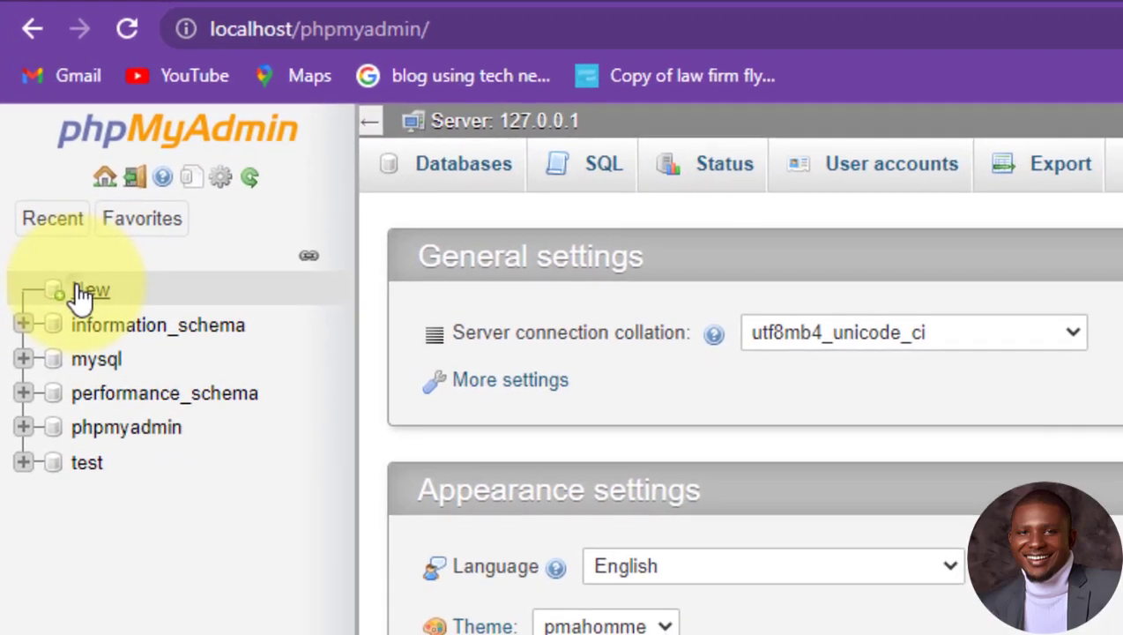
Step: Create a new database named sapruxtech with the default utf8mb4_general_ci collation
left_click(56, 201)
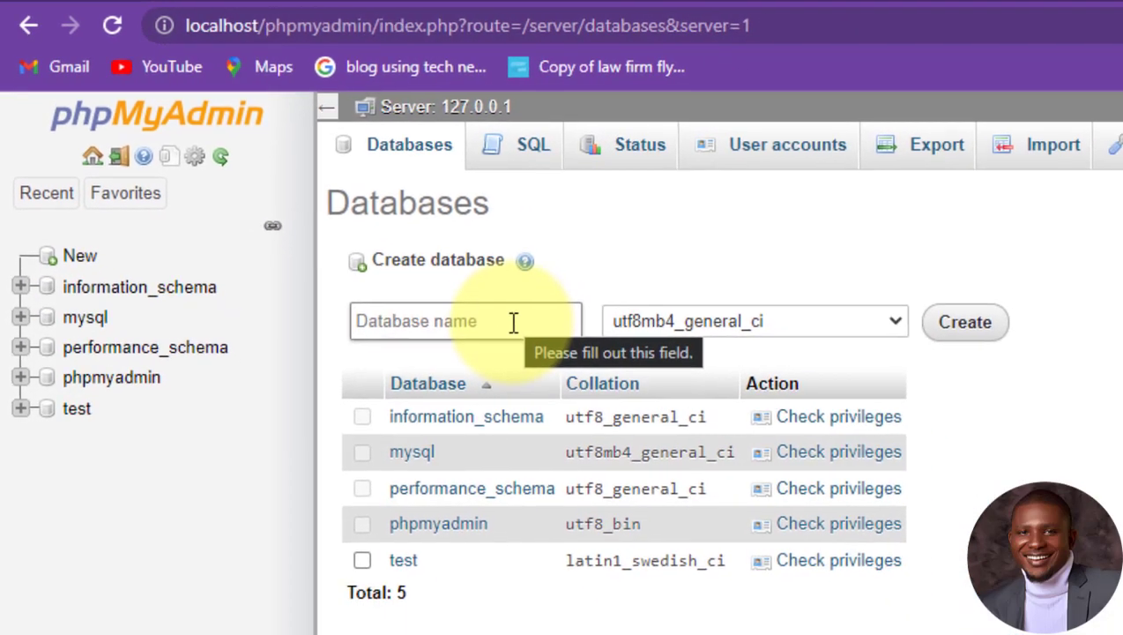
left_click(564, 353)
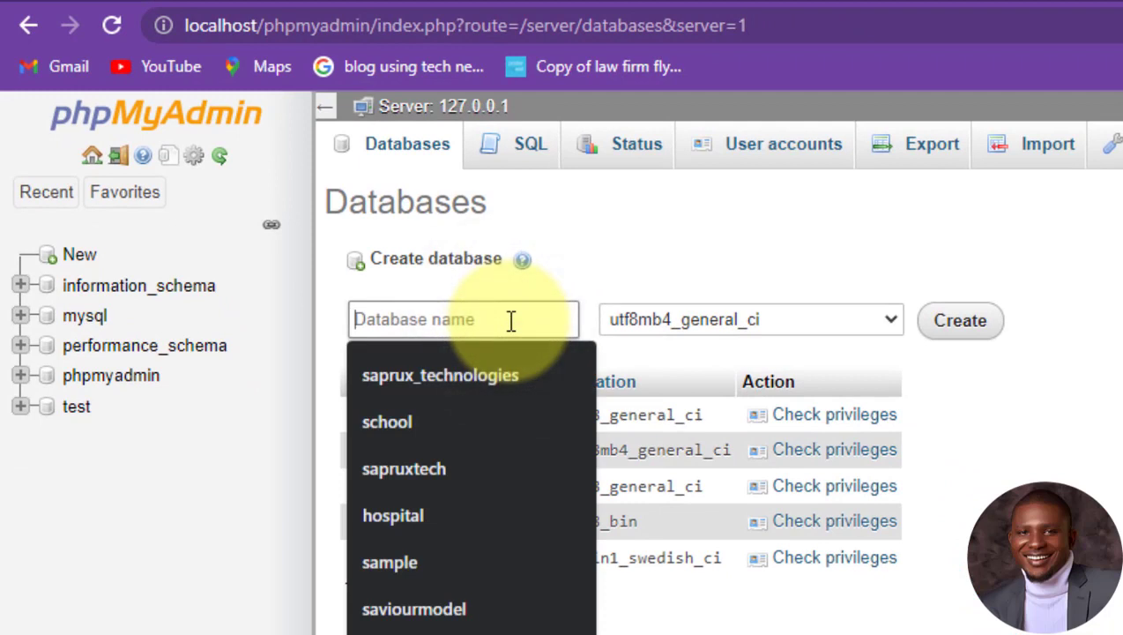
type("sapr")
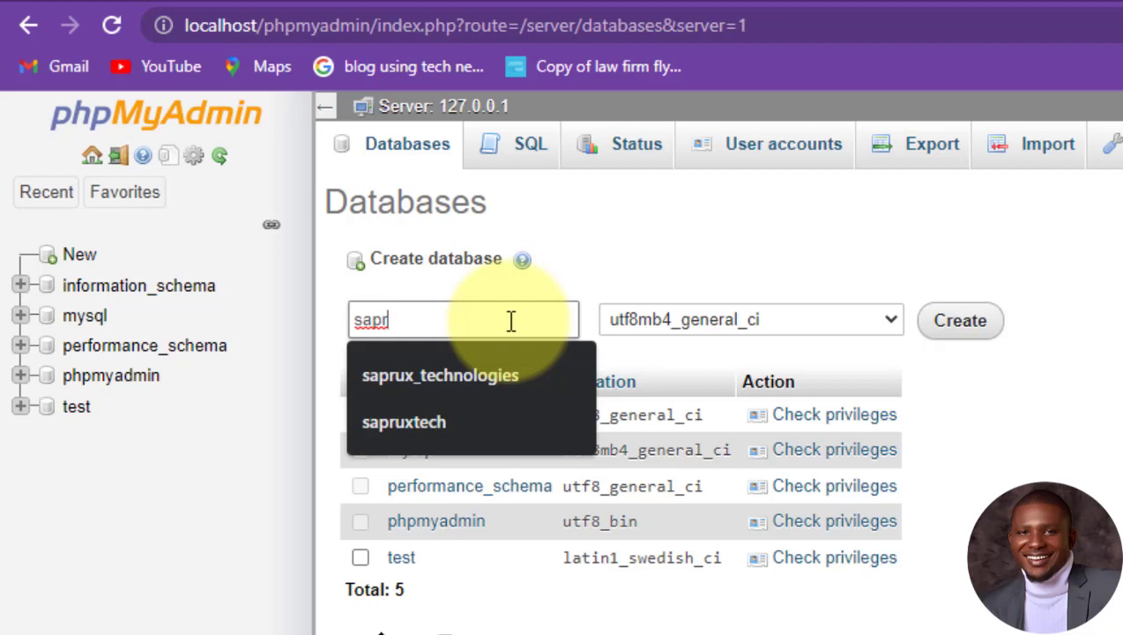
type("uxtec")
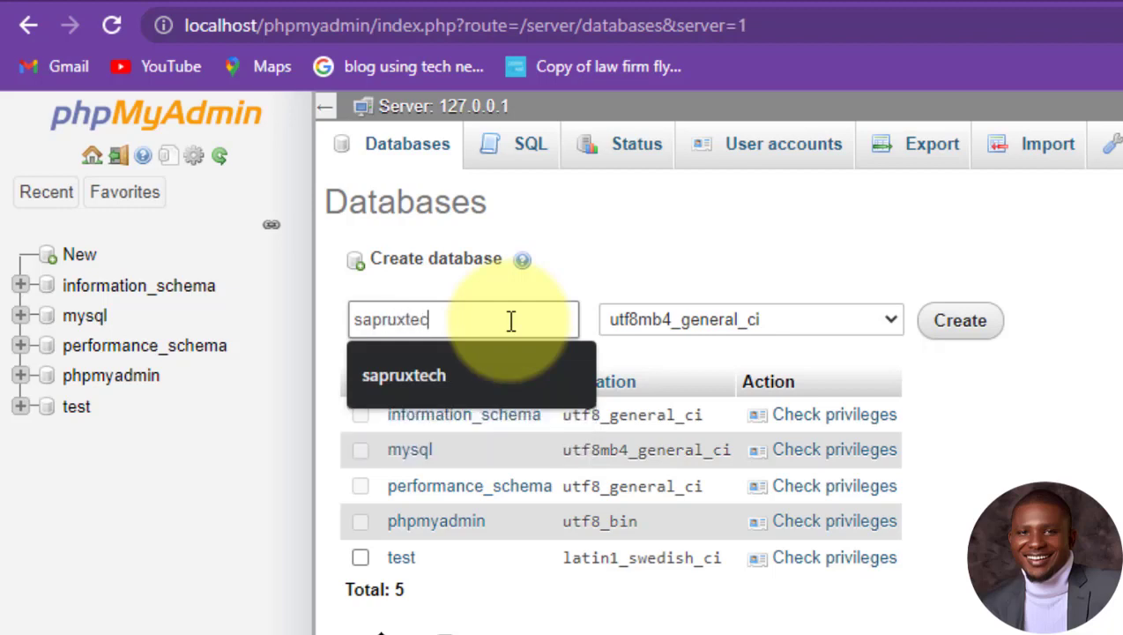
type("h")
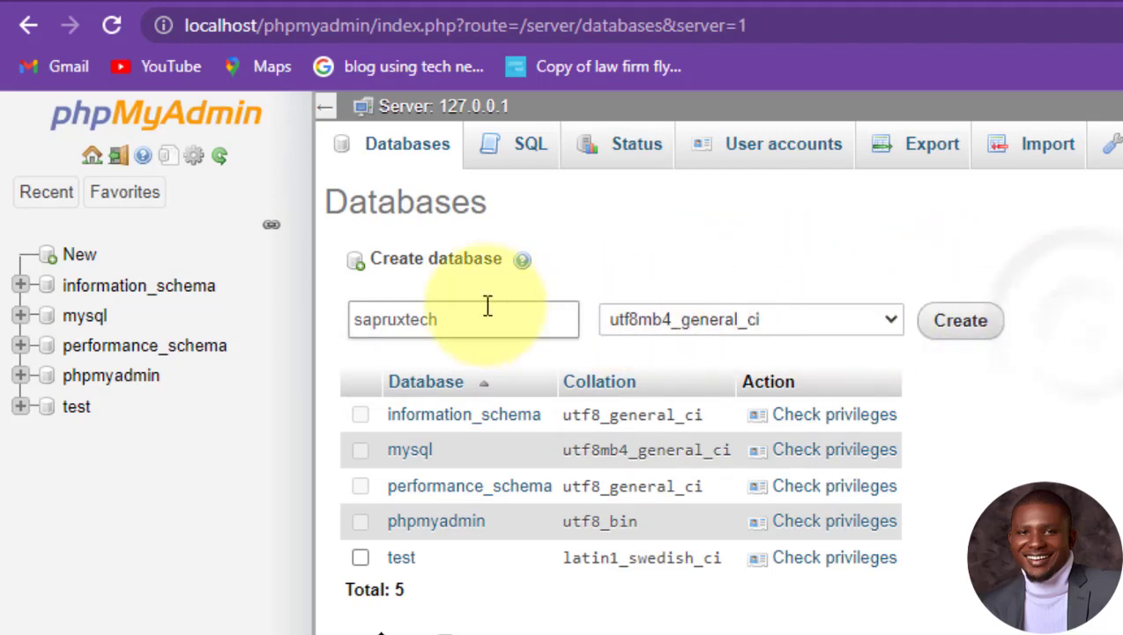
left_click(961, 325)
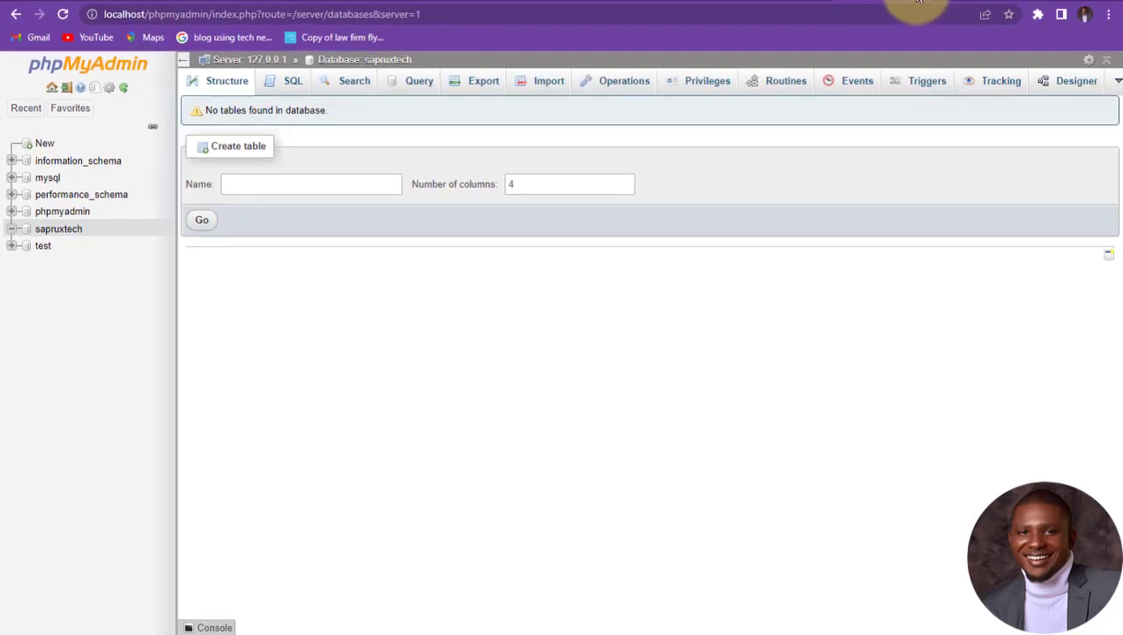
Step: Maximize File Explorer and browse to C:\xampp\htdocs, where the sapruxtech.com folder is
left_click(925, 2)
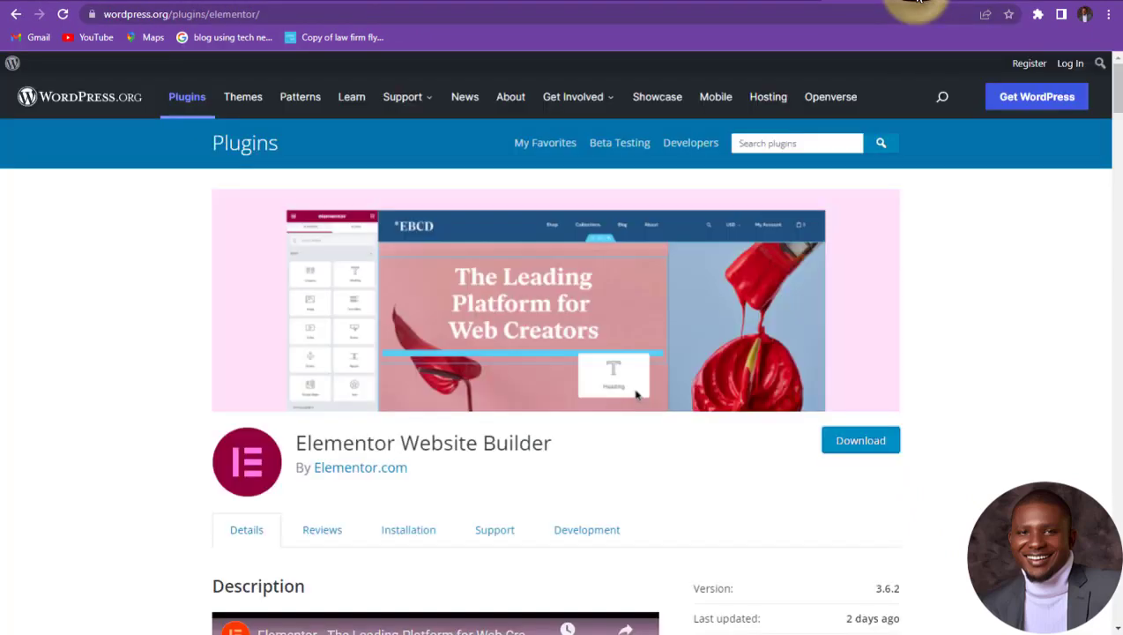
left_click(941, 5)
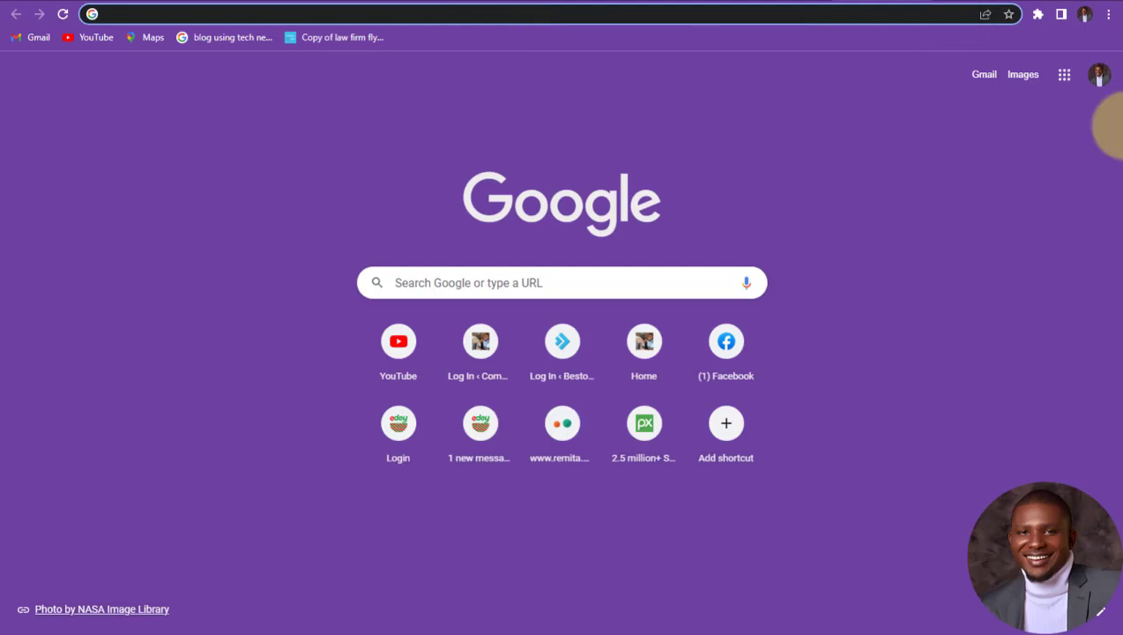
left_click(1048, 159)
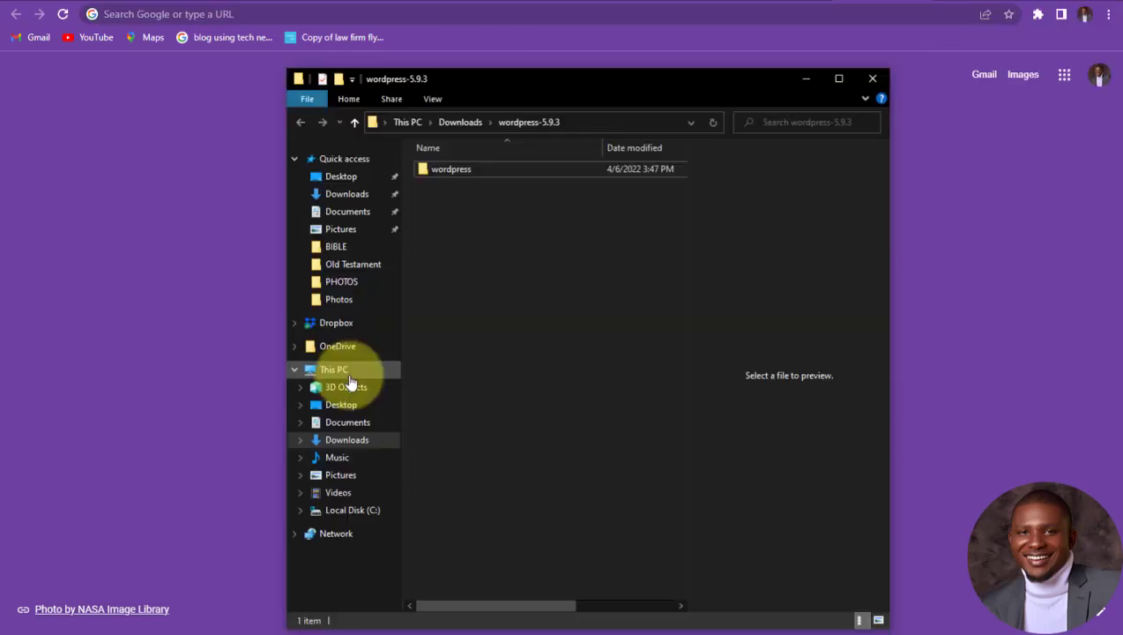
left_click(348, 370)
left_click(838, 81)
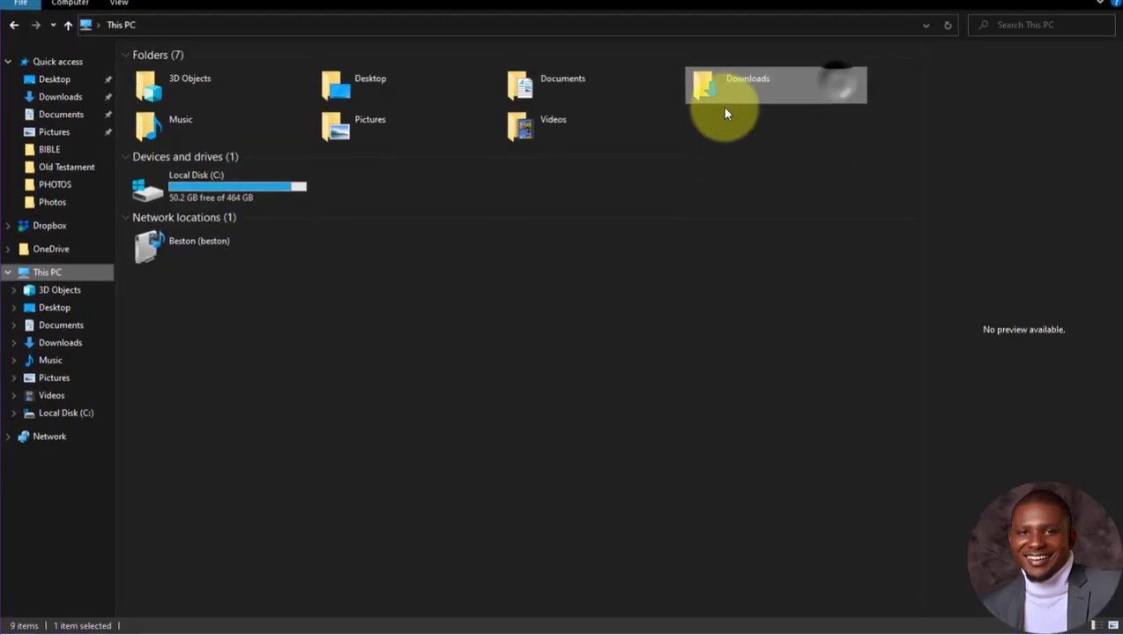
double_click(250, 186)
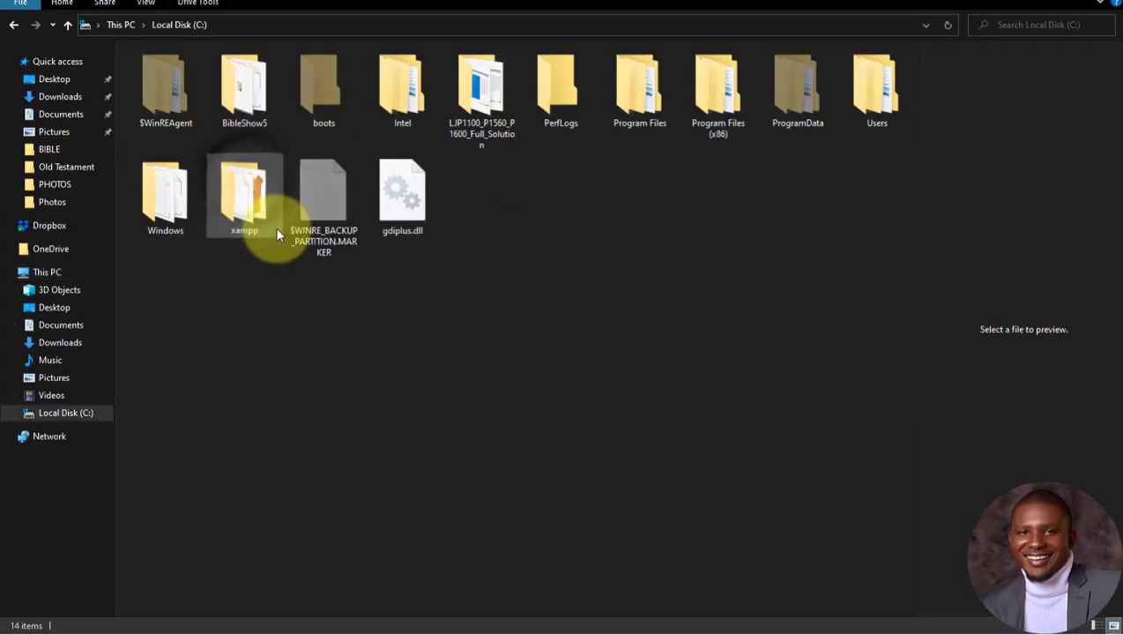
double_click(253, 190)
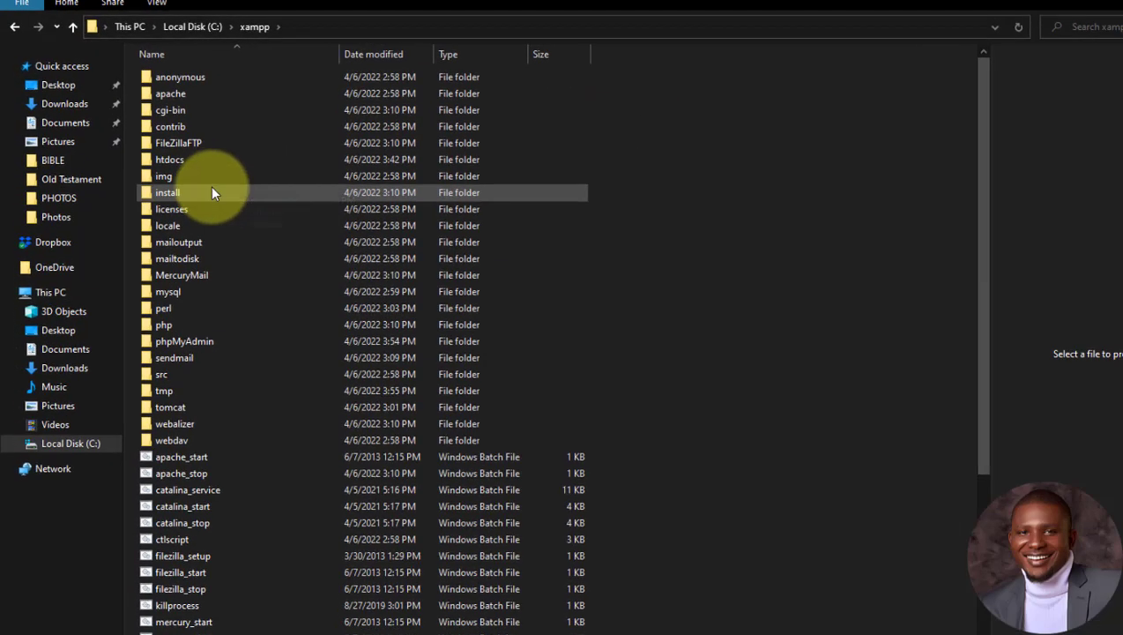
double_click(308, 251)
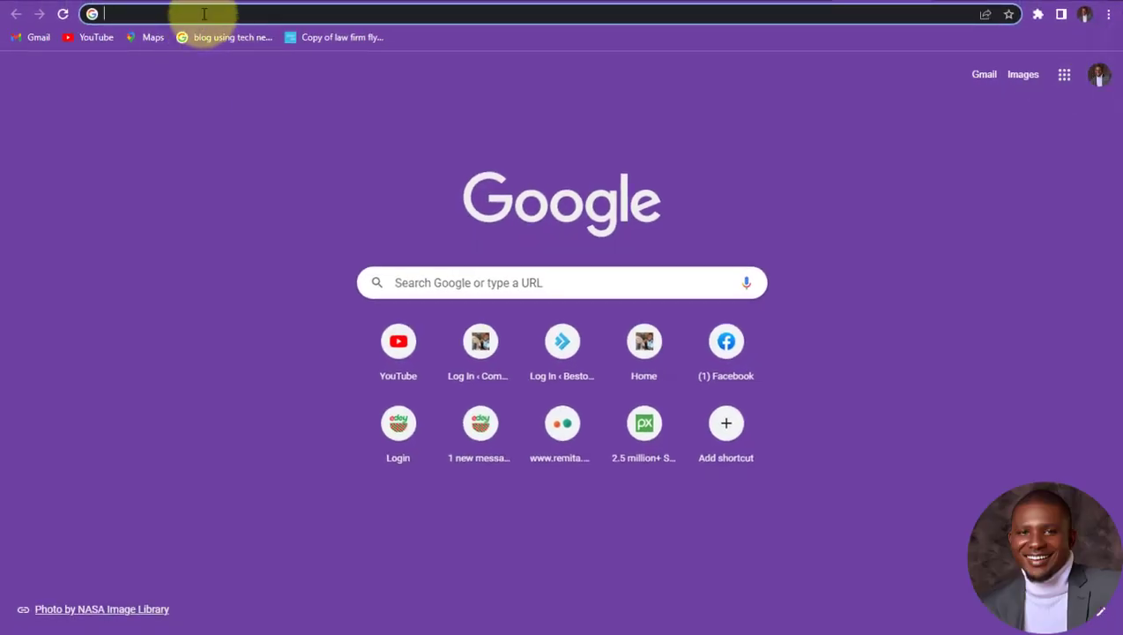
Step: Load localhost/sapruxtech.com in Chrome, correcting a typo in the address
left_click(203, 14)
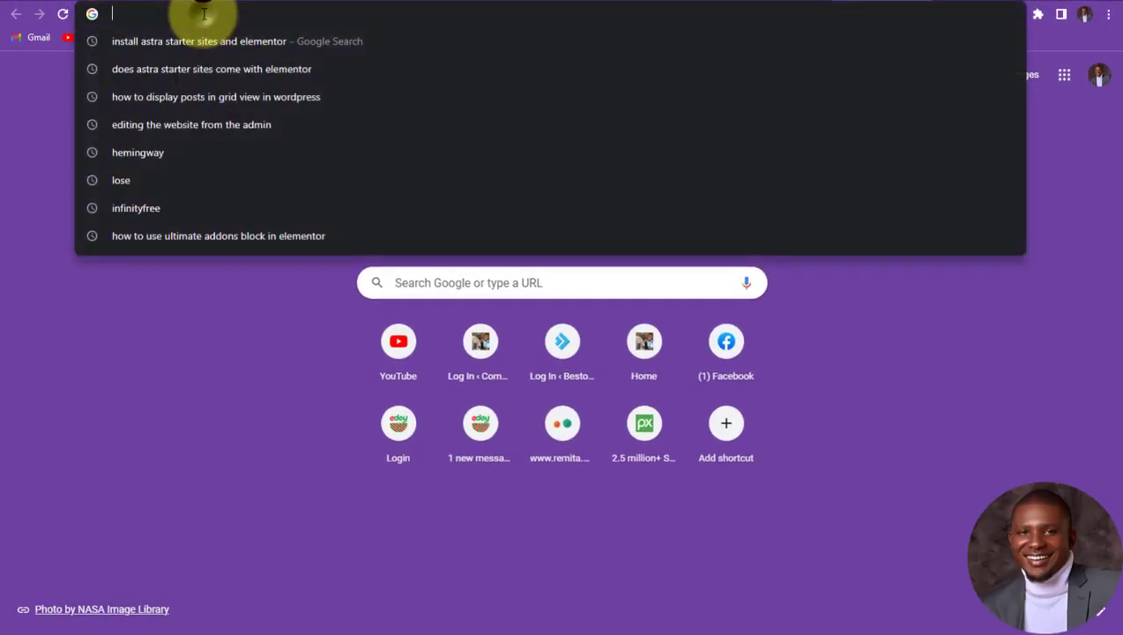
type("l0oc")
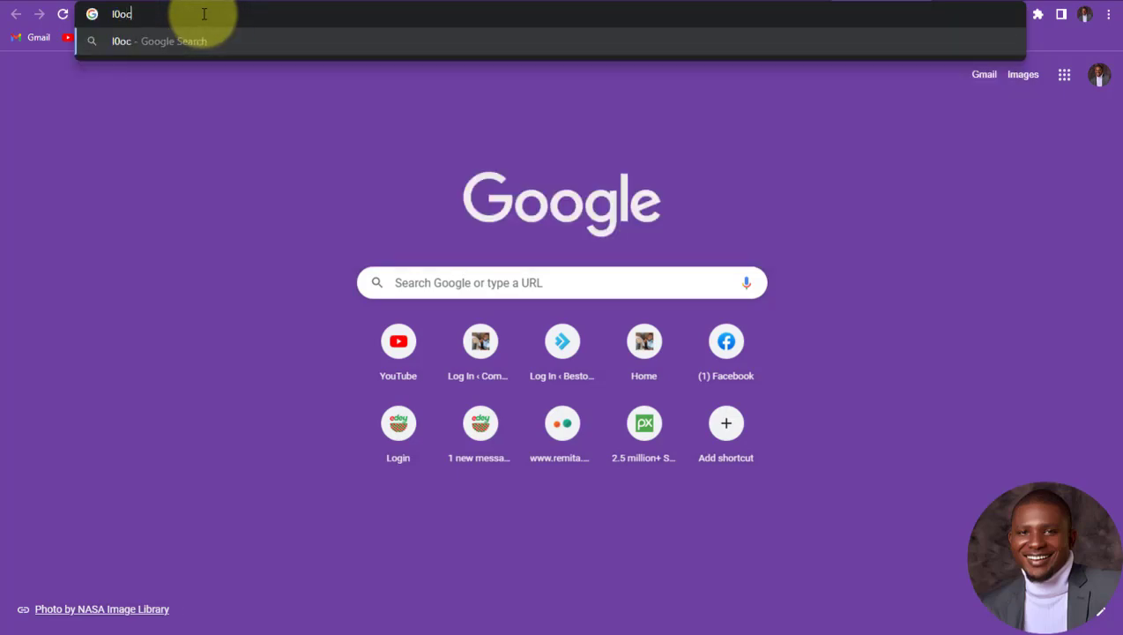
key("BackSpace")
type("ocalhost/")
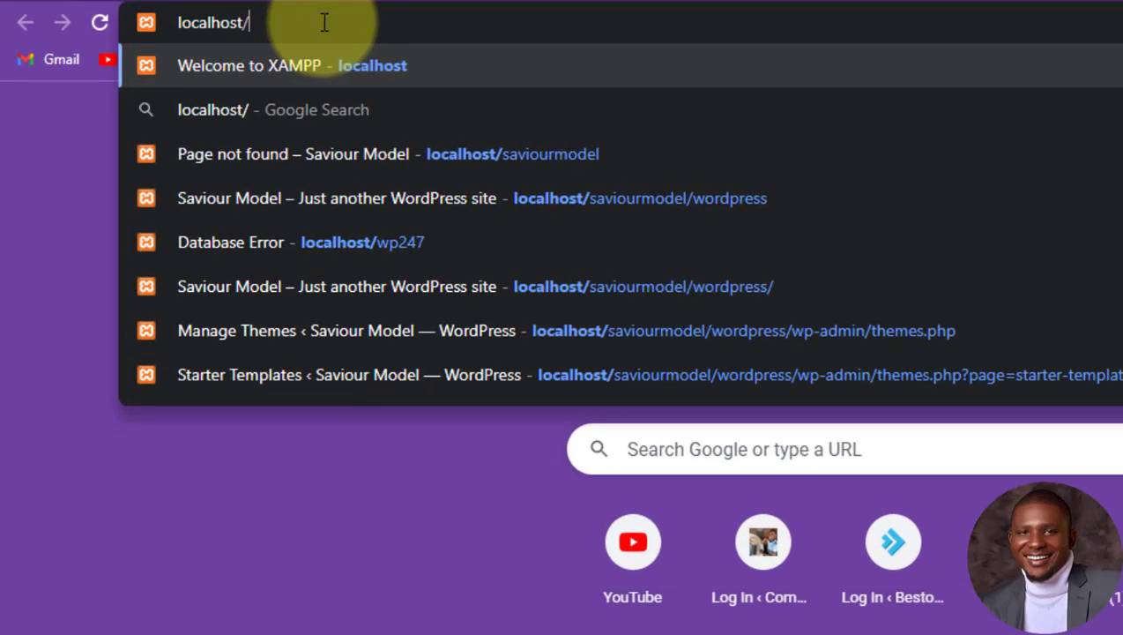
type("sapru")
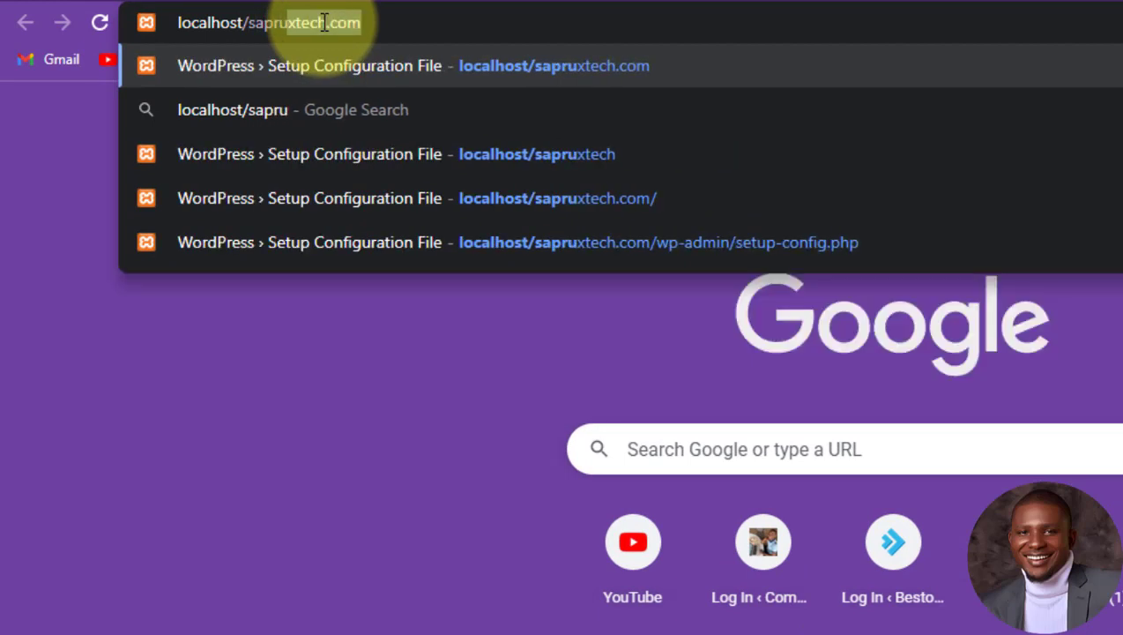
type("xtech")
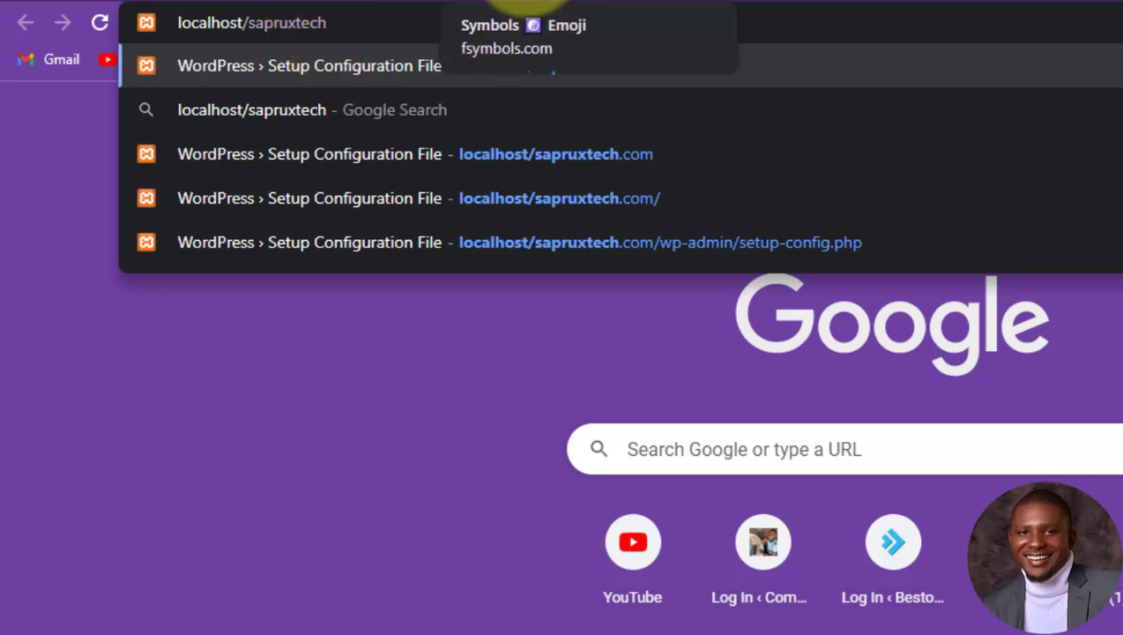
type(".com")
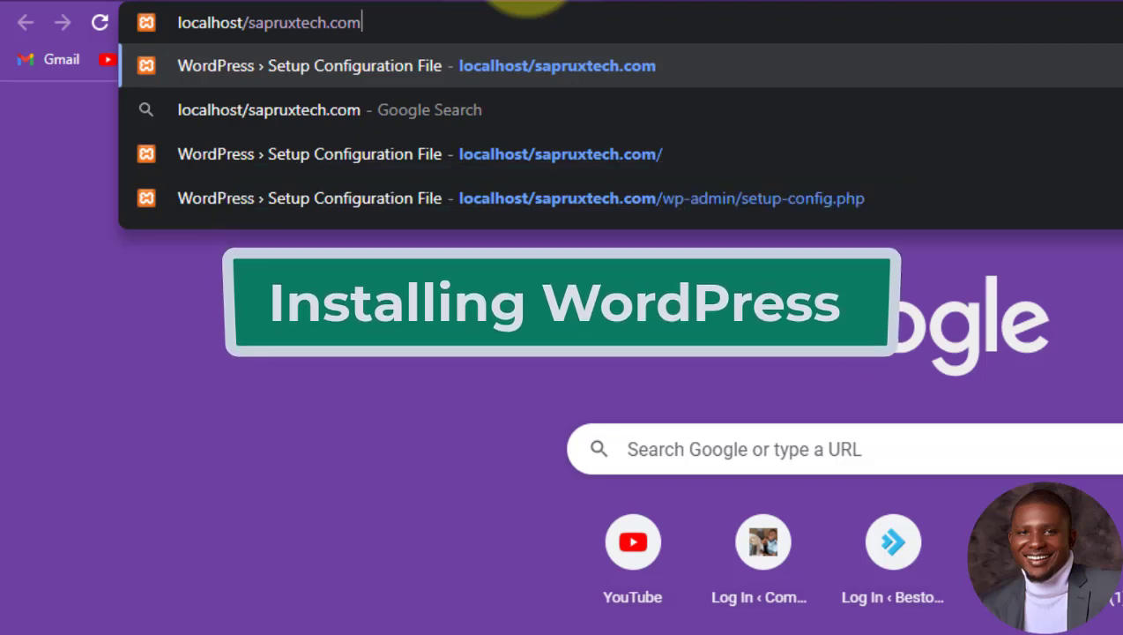
key("Return")
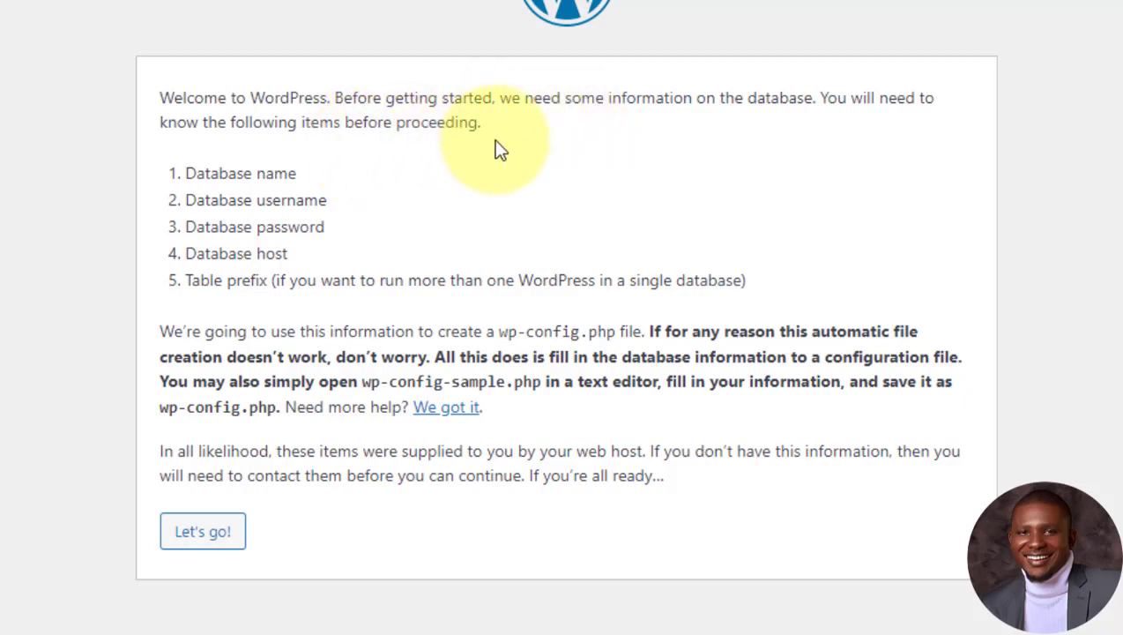
Step: Review the database name, username and password requirements, then begin the setup with Let's go!
left_click_drag(301, 178, 181, 182)
left_click(331, 208)
left_click_drag(330, 202, 181, 201)
left_click_drag(327, 227, 237, 228)
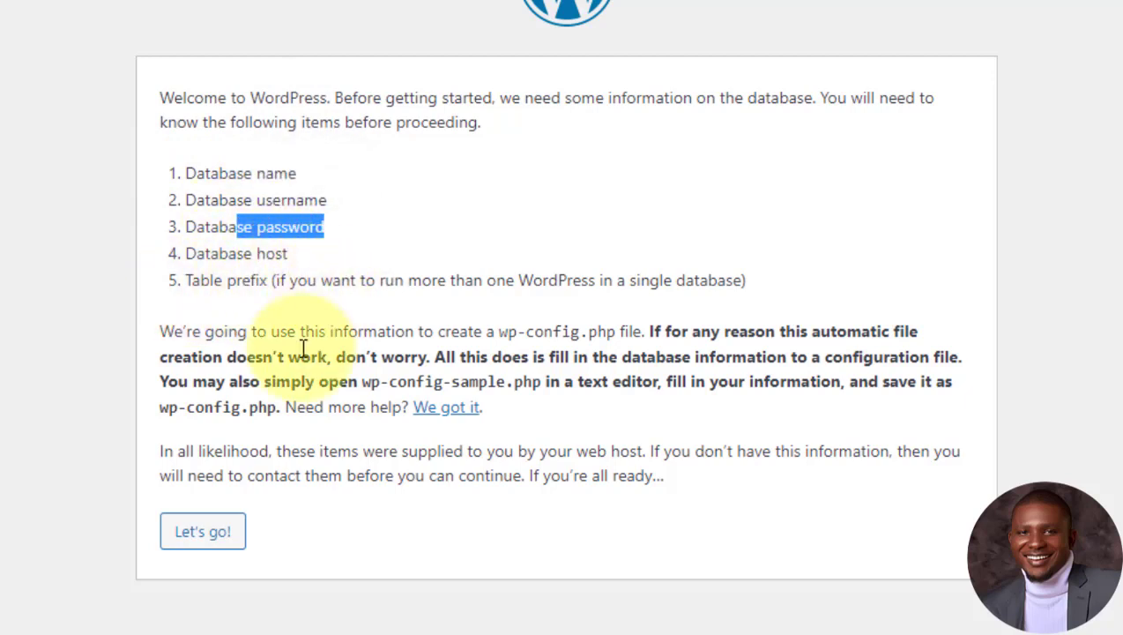
left_click(216, 544)
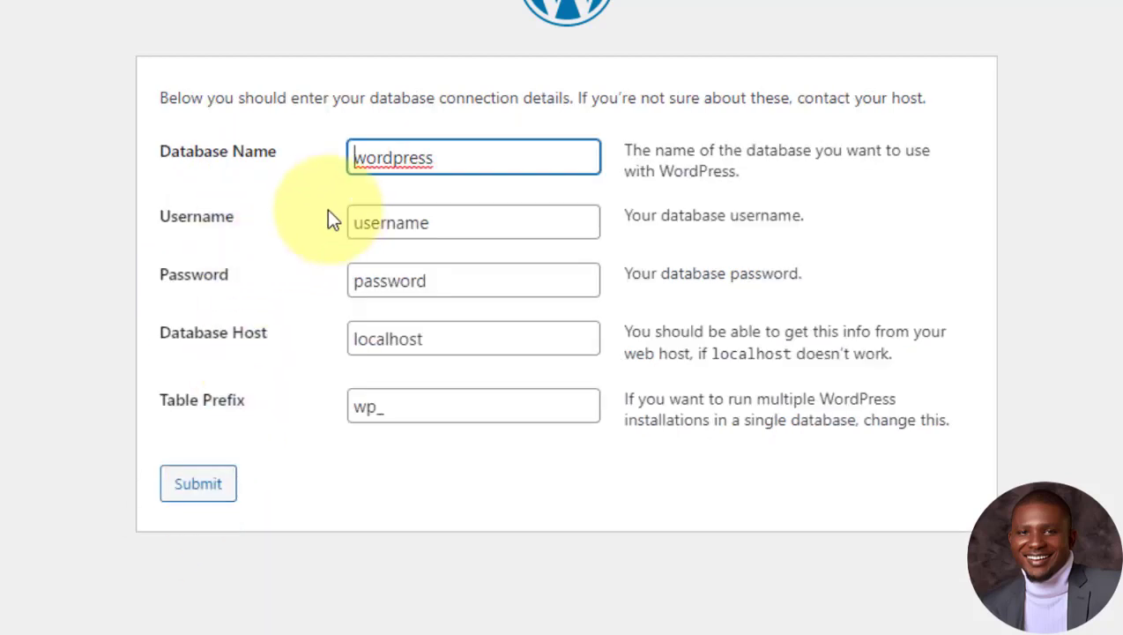
Step: Set the database name to sapruxtech and the username to root
left_click_drag(506, 156, 245, 179)
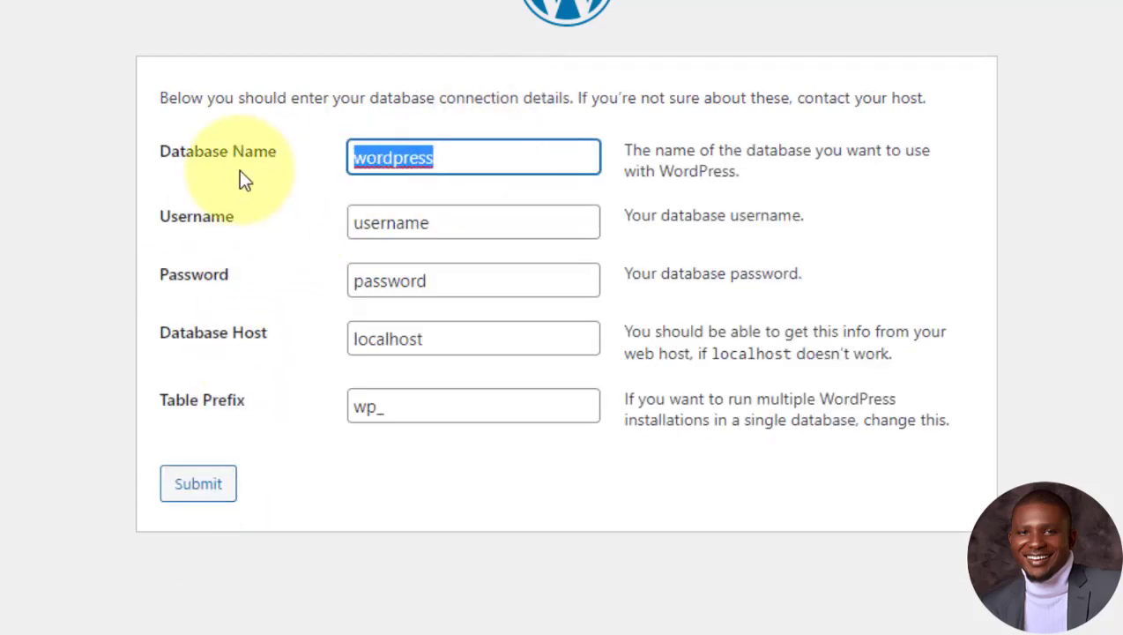
type("sa")
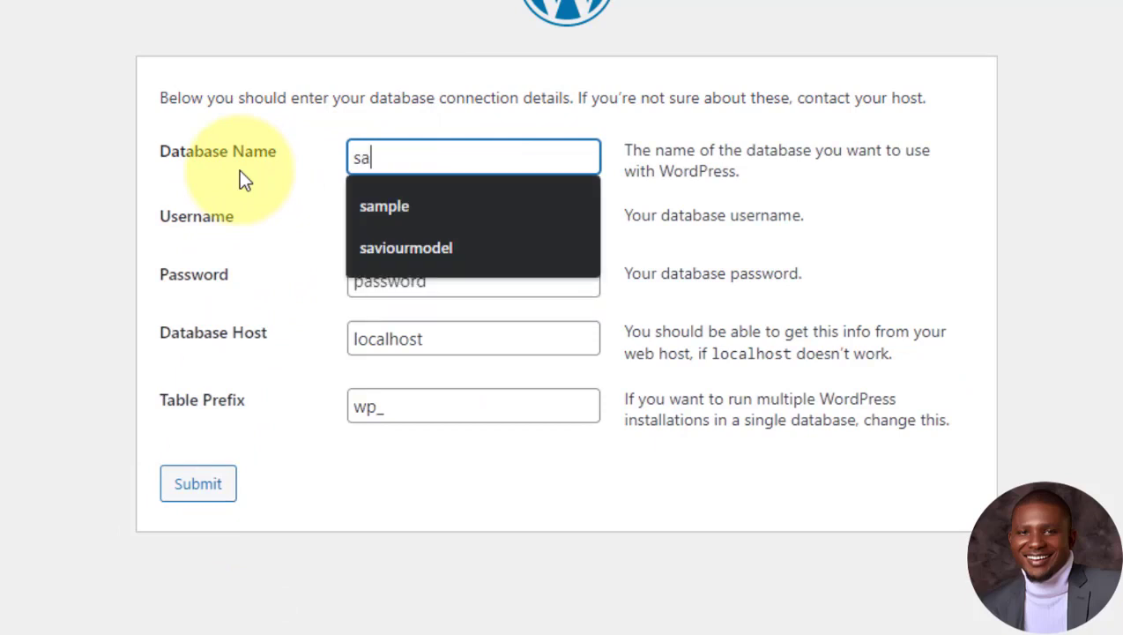
type("pruxtech")
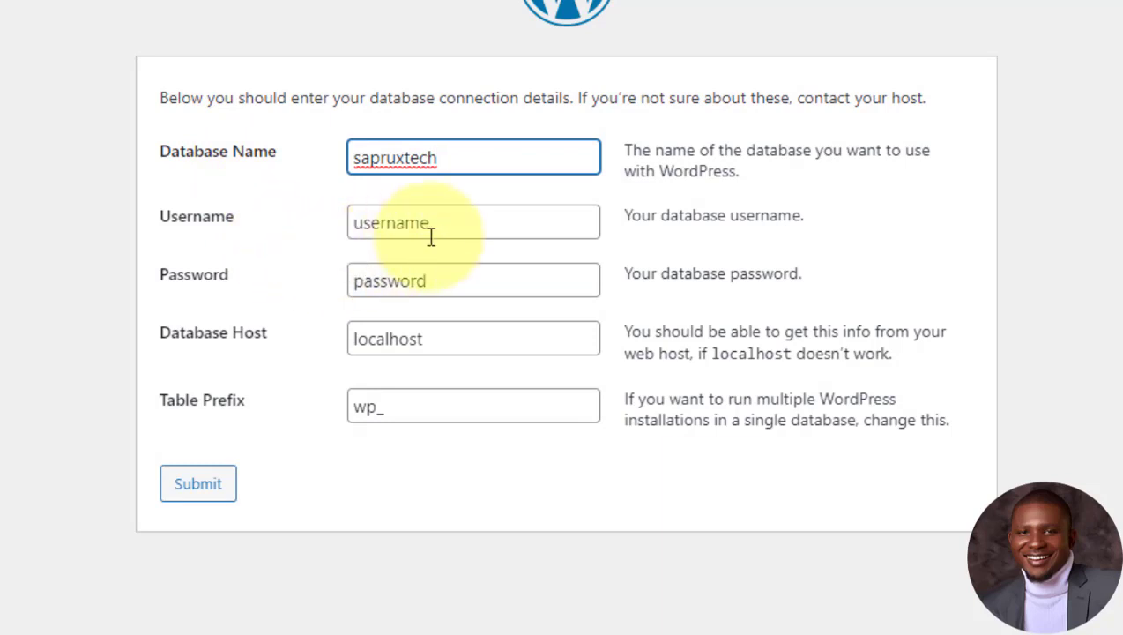
left_click(452, 230)
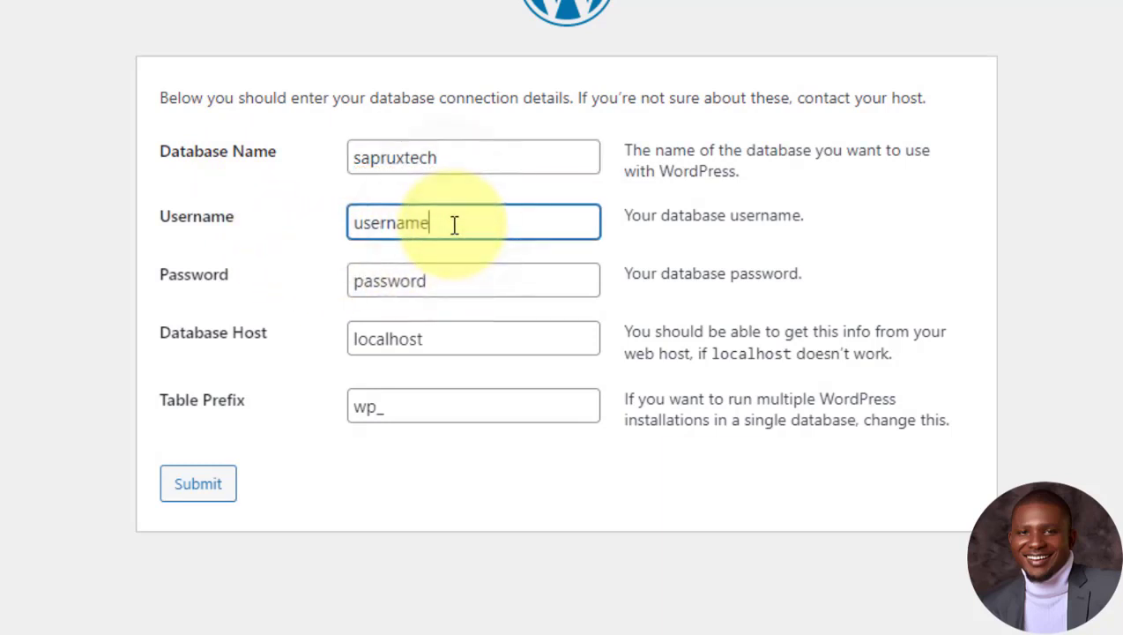
double_click(454, 225)
key("BackSpace")
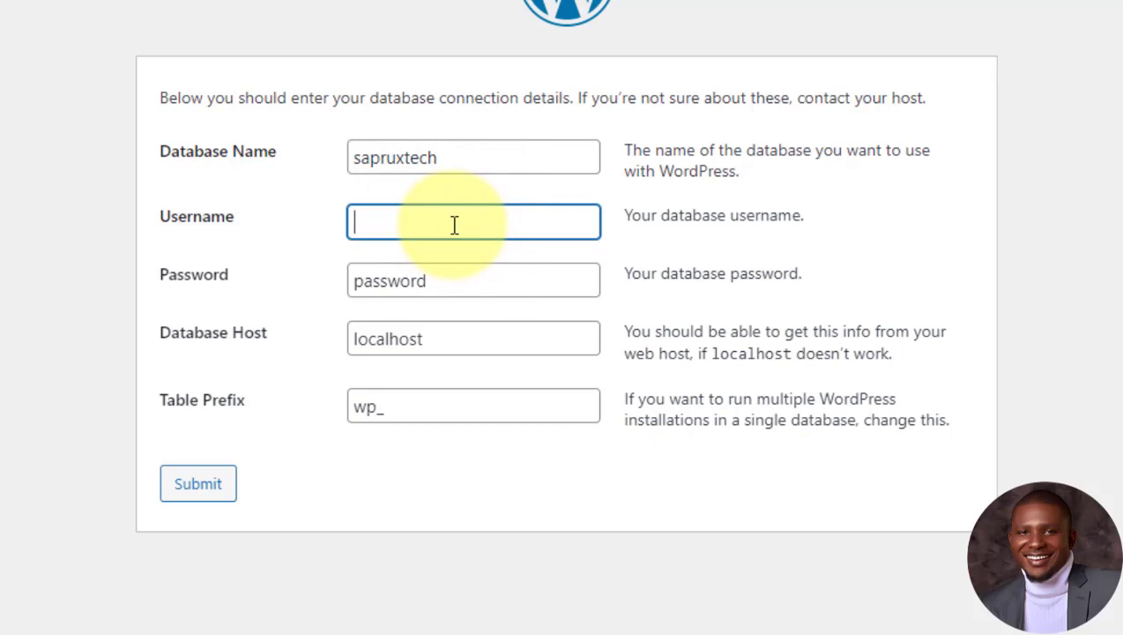
type("root")
Step: Leave the database password empty and submit the connection details
left_click(466, 289)
double_click(464, 288)
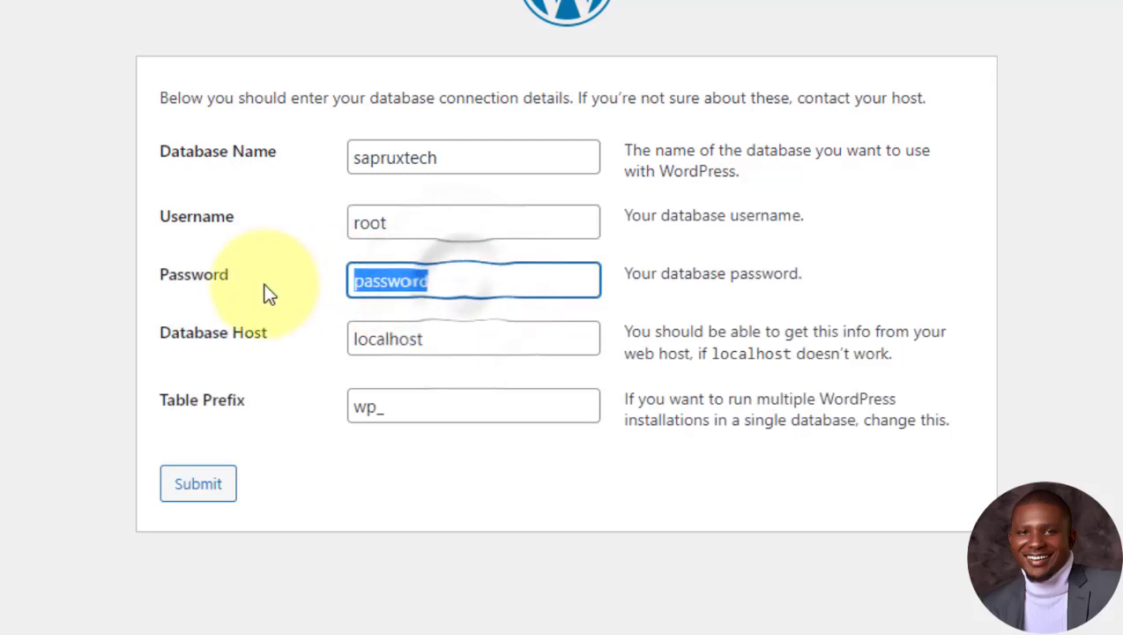
key("BackSpace")
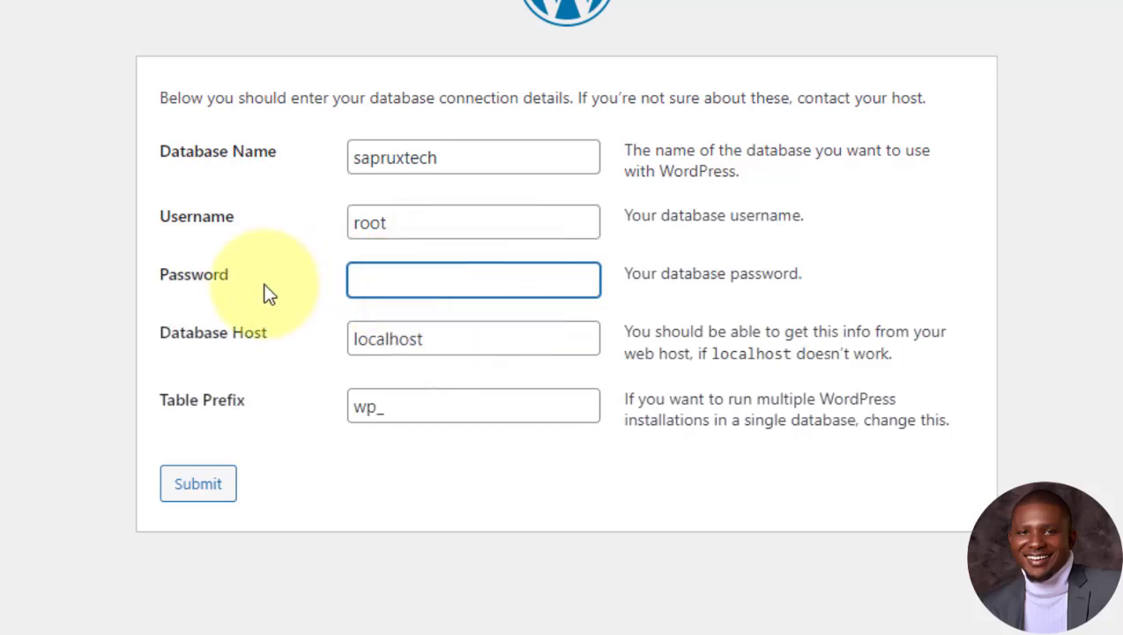
left_click(324, 337)
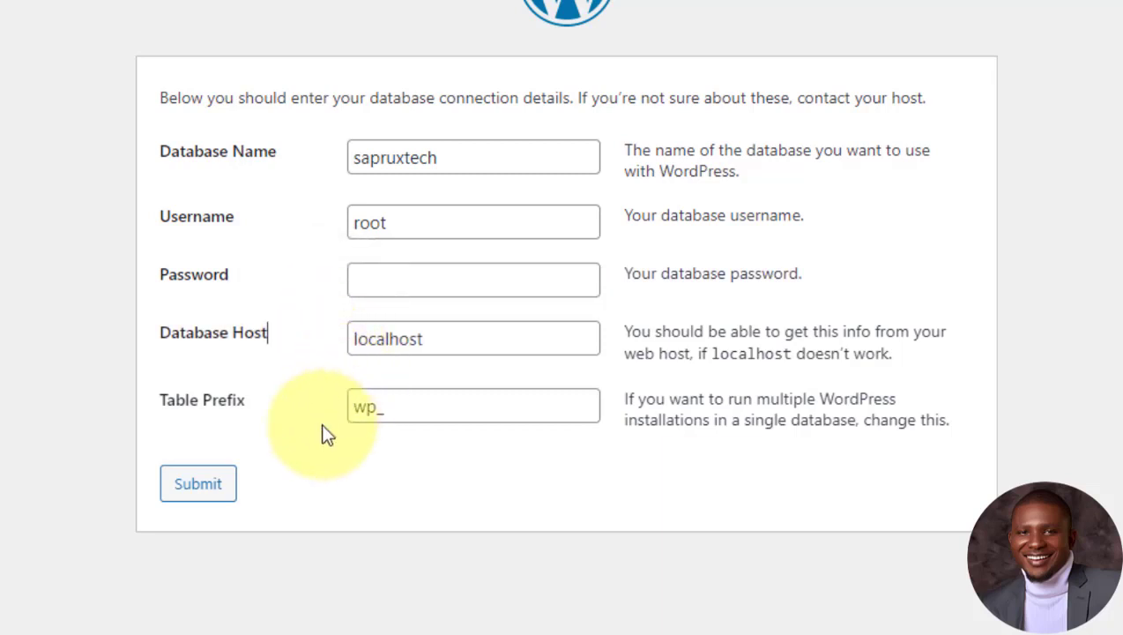
key("shift+Tab")
left_click(196, 484)
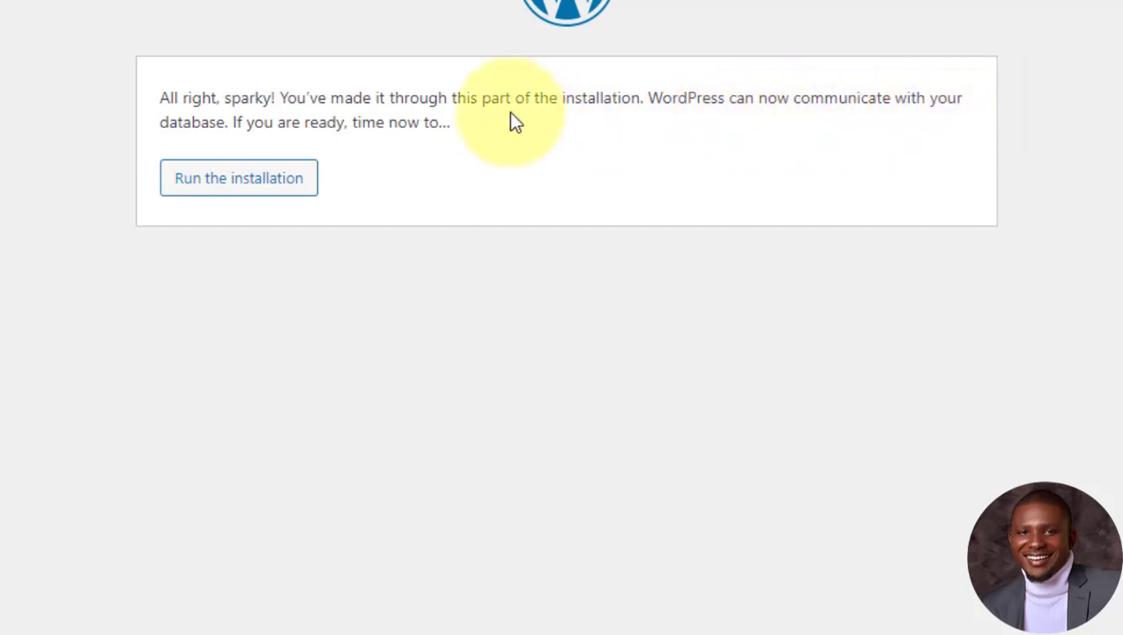
Step: Run the installation and enter the site title Sarux Tech
left_click(265, 183)
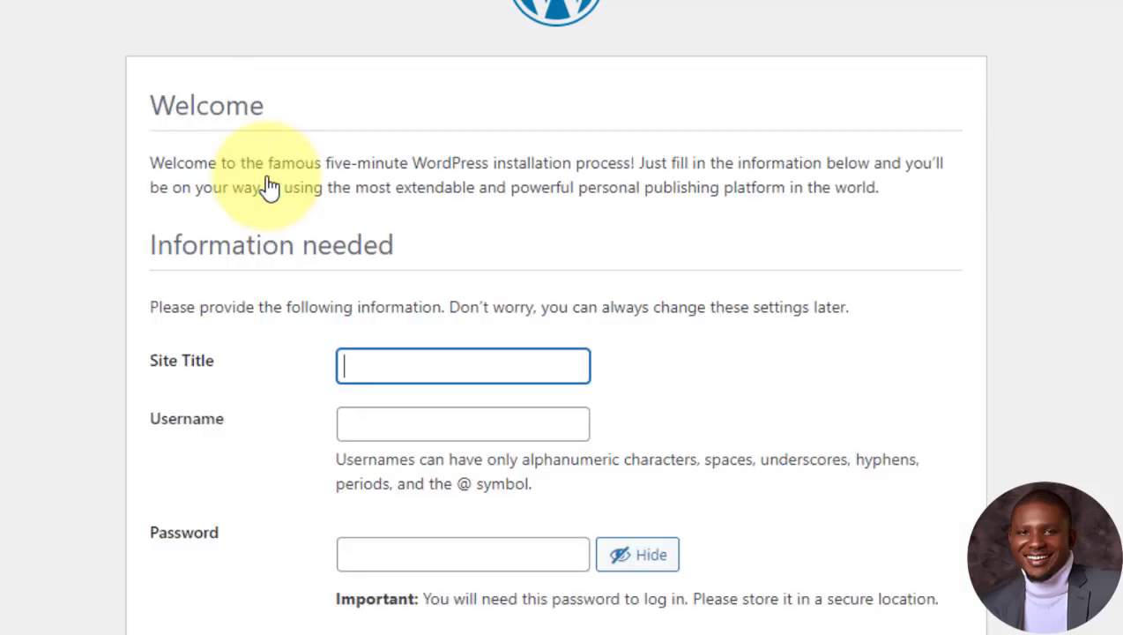
scroll(269, 188, "down", 2)
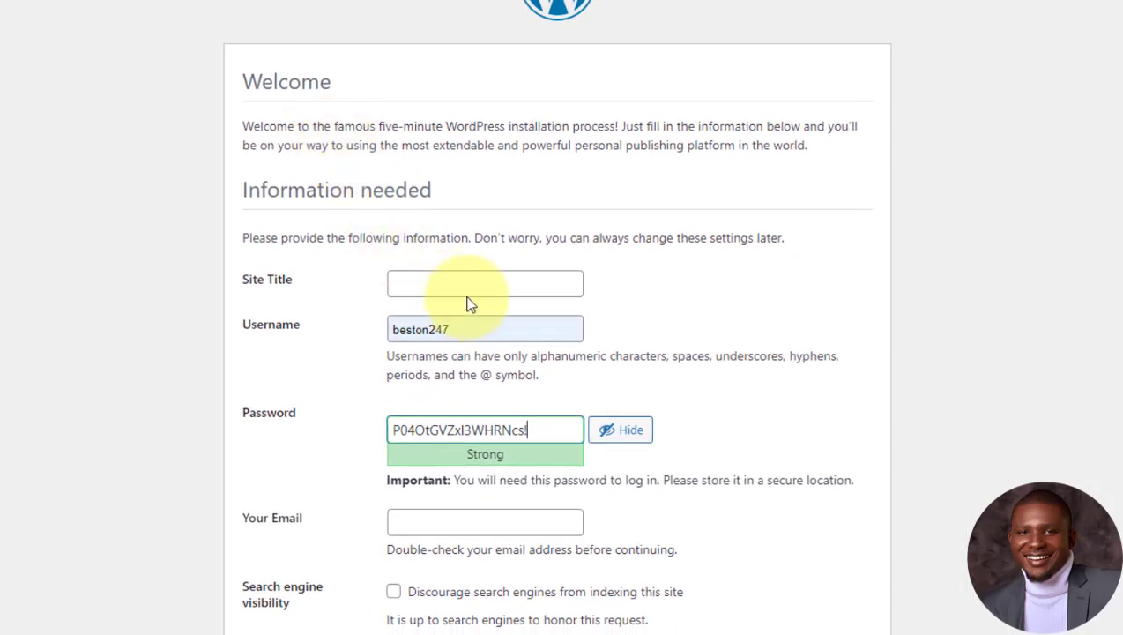
left_click(469, 291)
type("Sarux Tech")
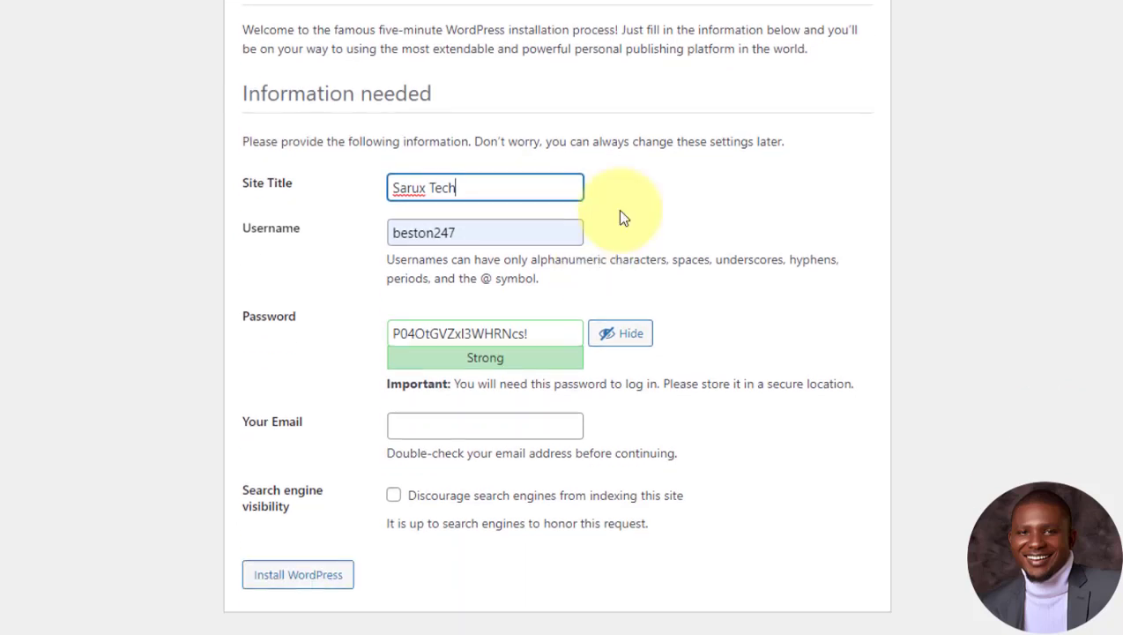
Step: Set the username to admin and replace the generated password with a pasted one
left_click(498, 328)
double_click(498, 231)
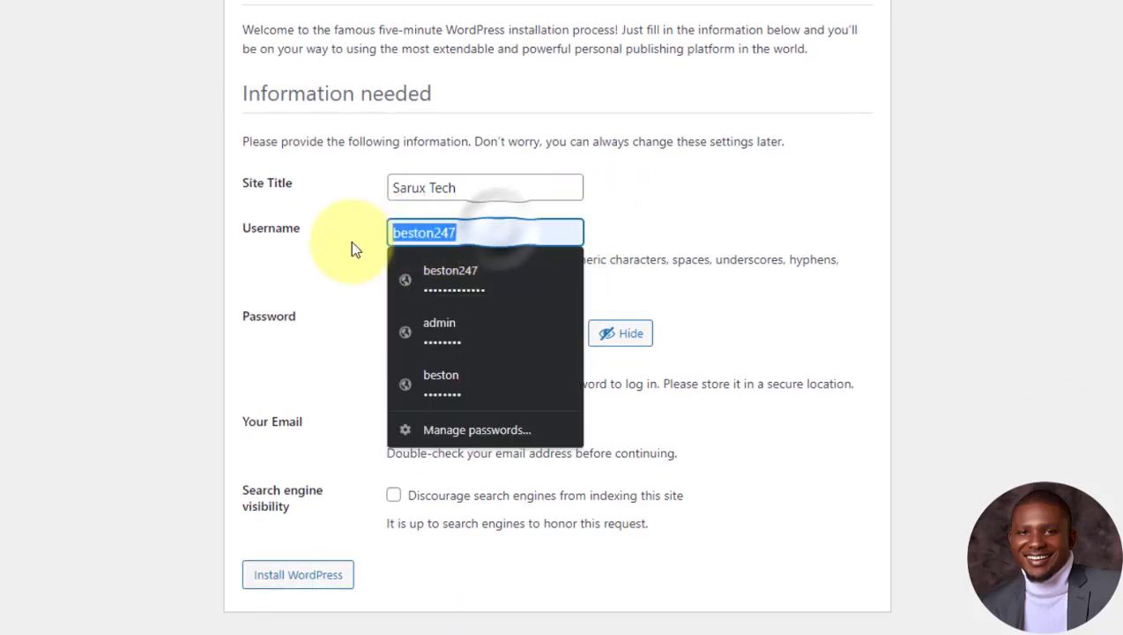
type("admin")
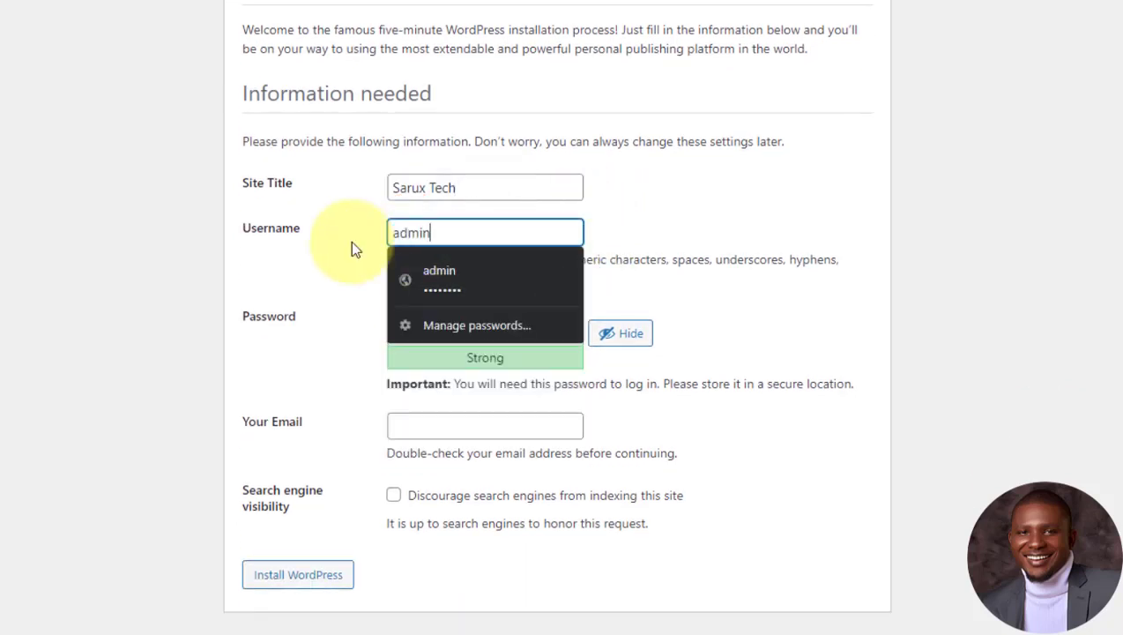
left_click(652, 216)
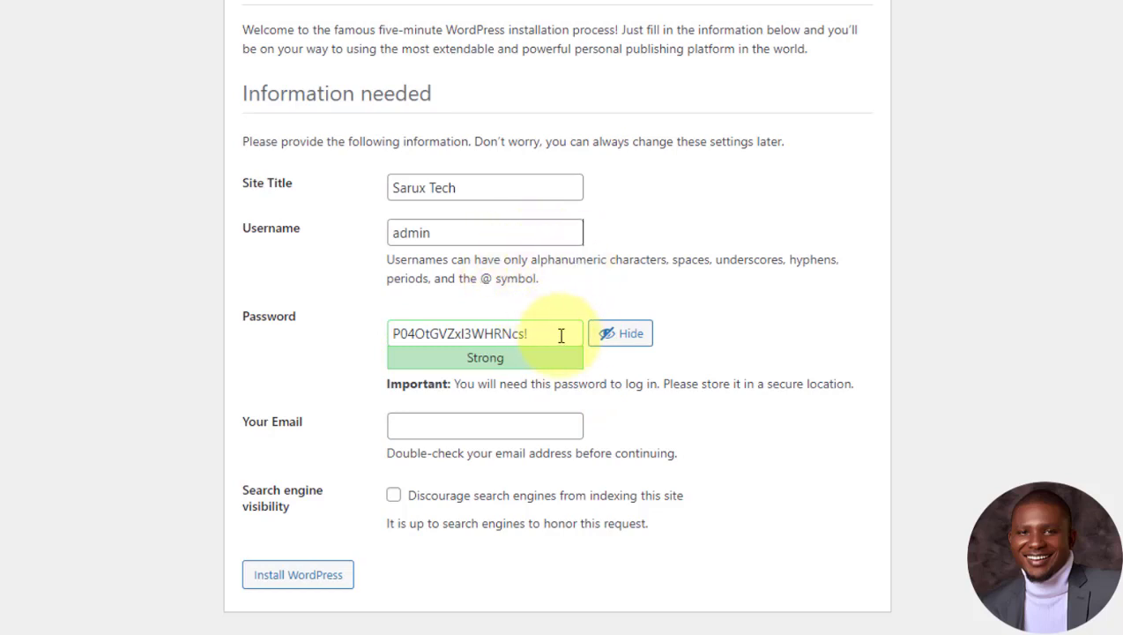
left_click(624, 337)
left_click_drag(479, 335, 296, 346)
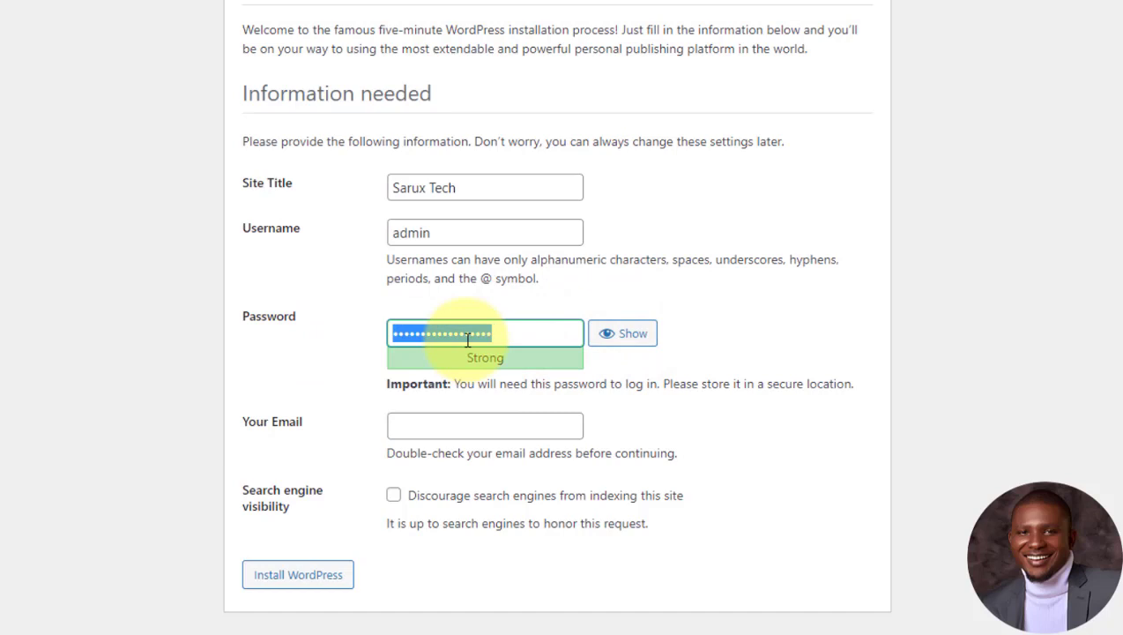
key("ctrl+v")
Step: Fill in the admin e-mail using the browser's autofill suggestion
left_click(469, 427)
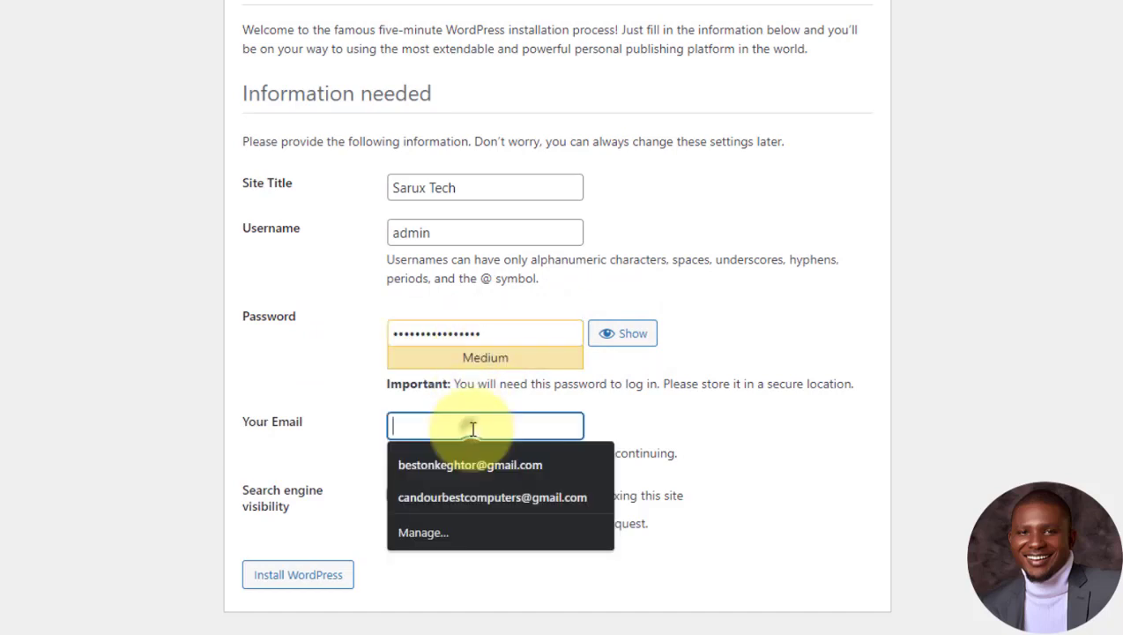
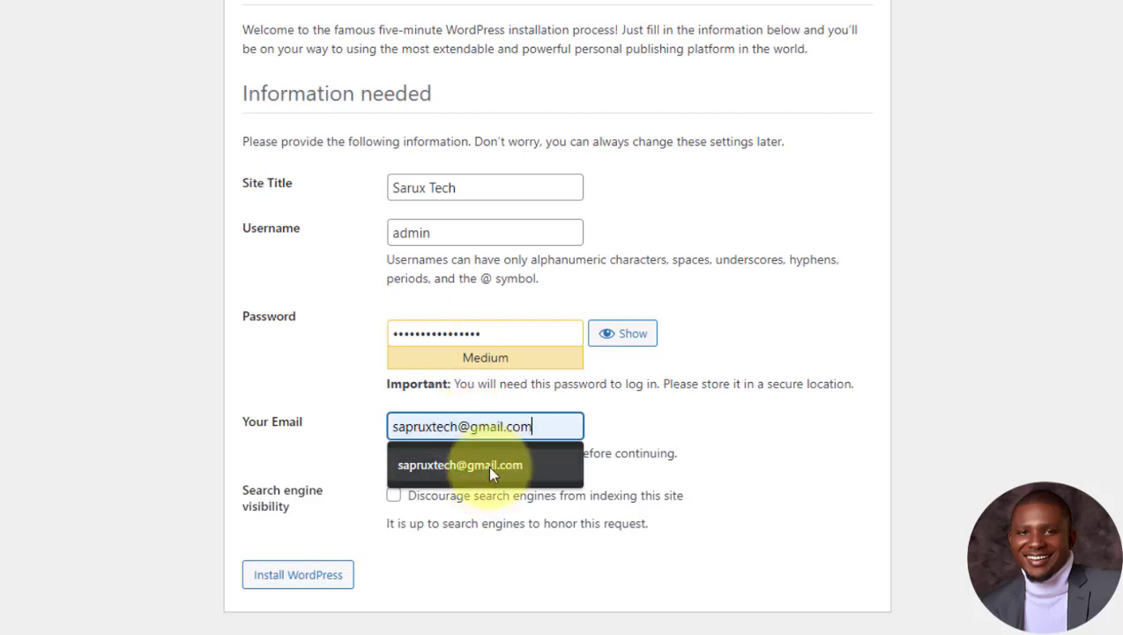
left_click(486, 465)
left_click(355, 460)
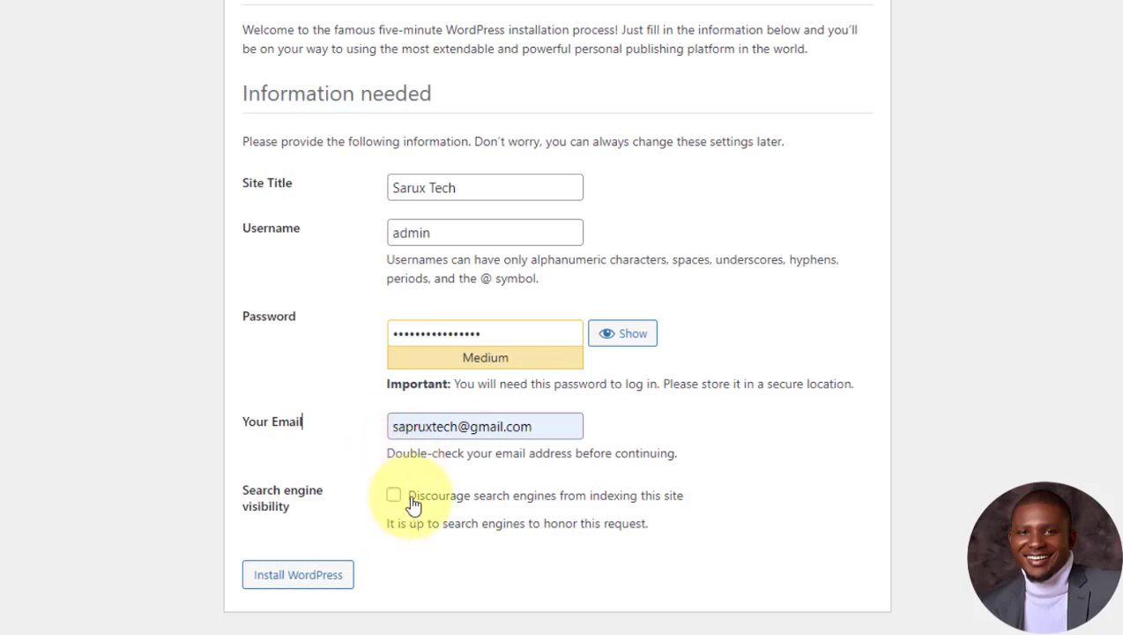
Step: Install WordPress and update the saved site password in Chrome
left_click(305, 582)
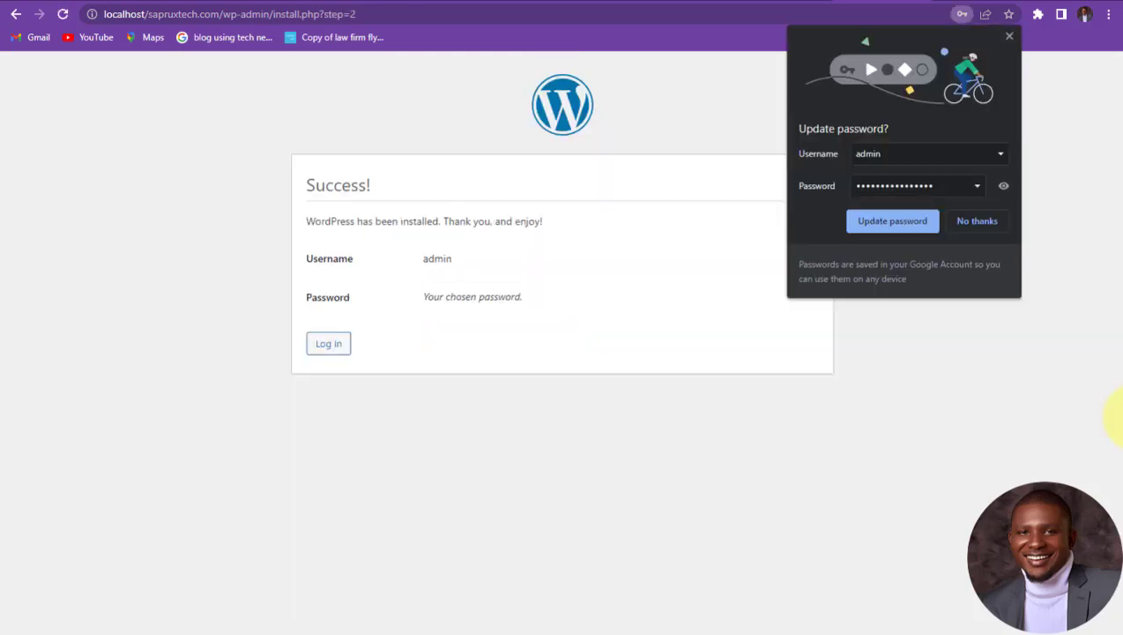
left_click(890, 224)
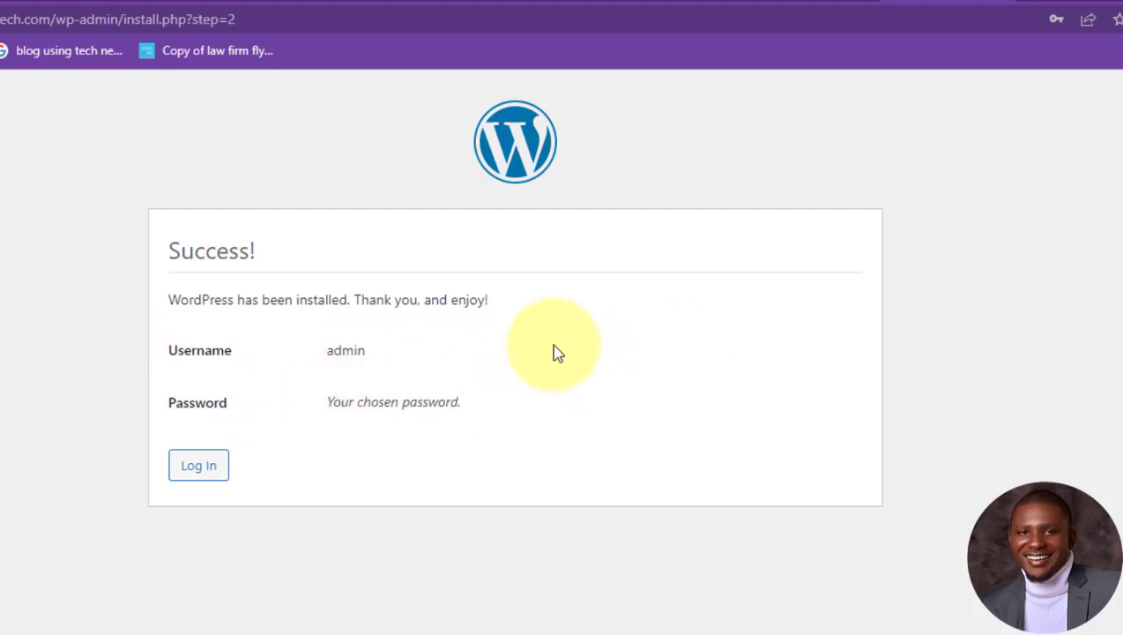
Step: Log in as admin from the Success page using the autofilled credentials
left_click(210, 458)
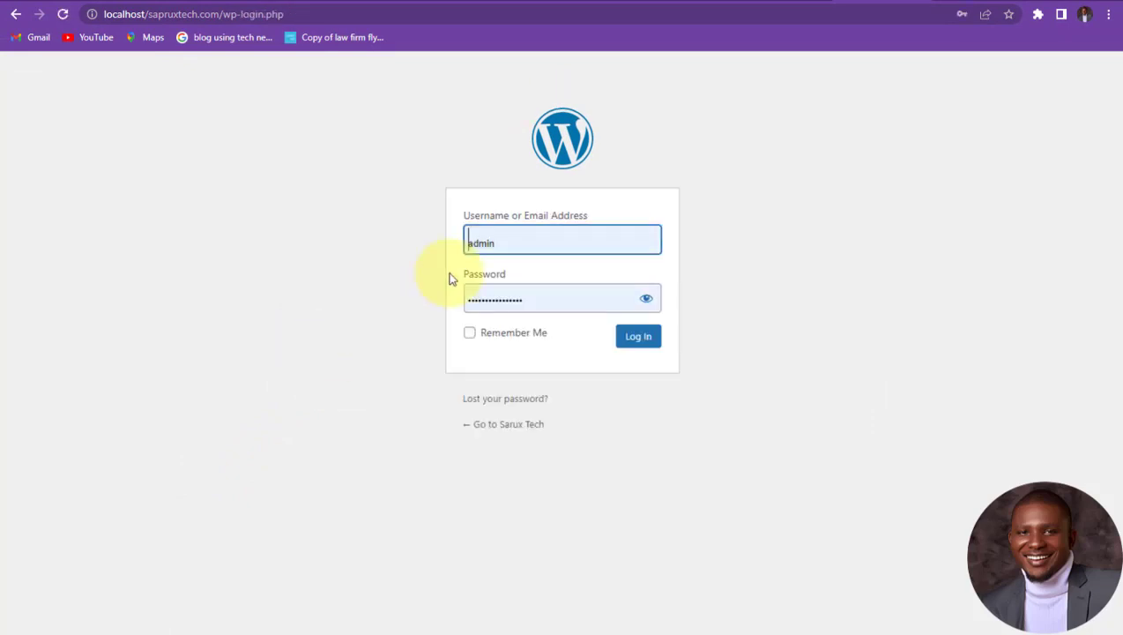
left_click(526, 239)
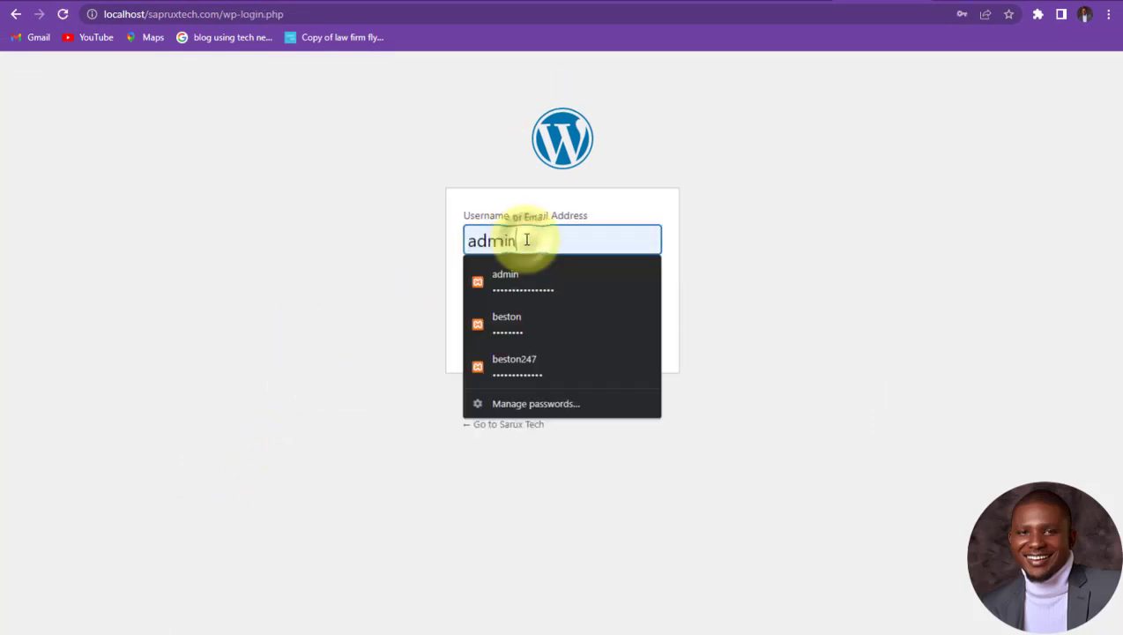
left_click(729, 244)
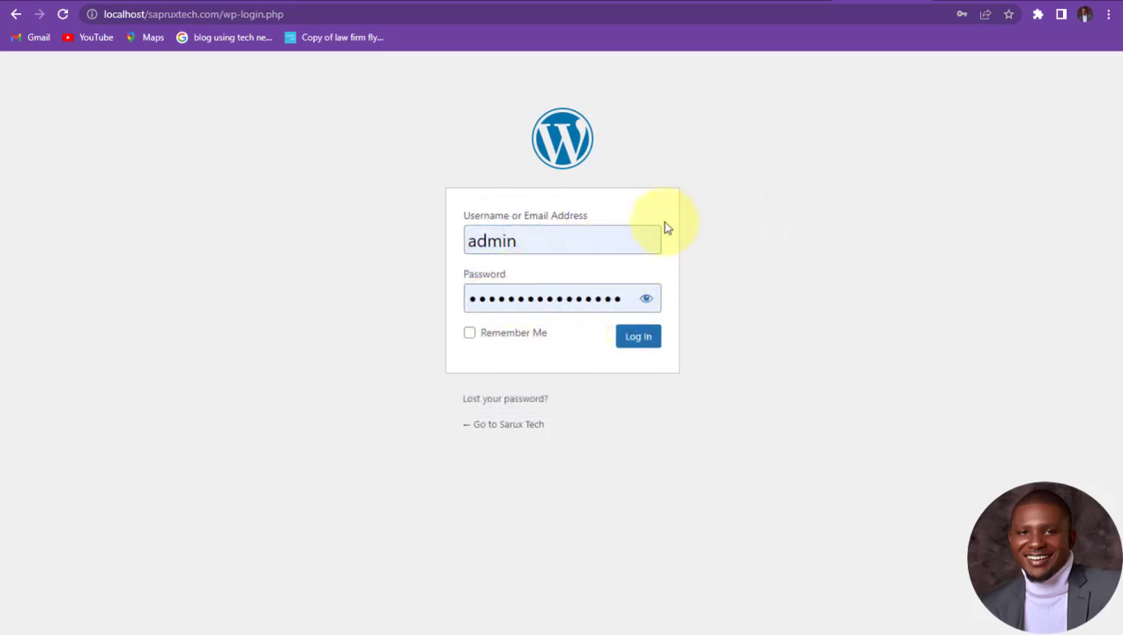
left_click(639, 339)
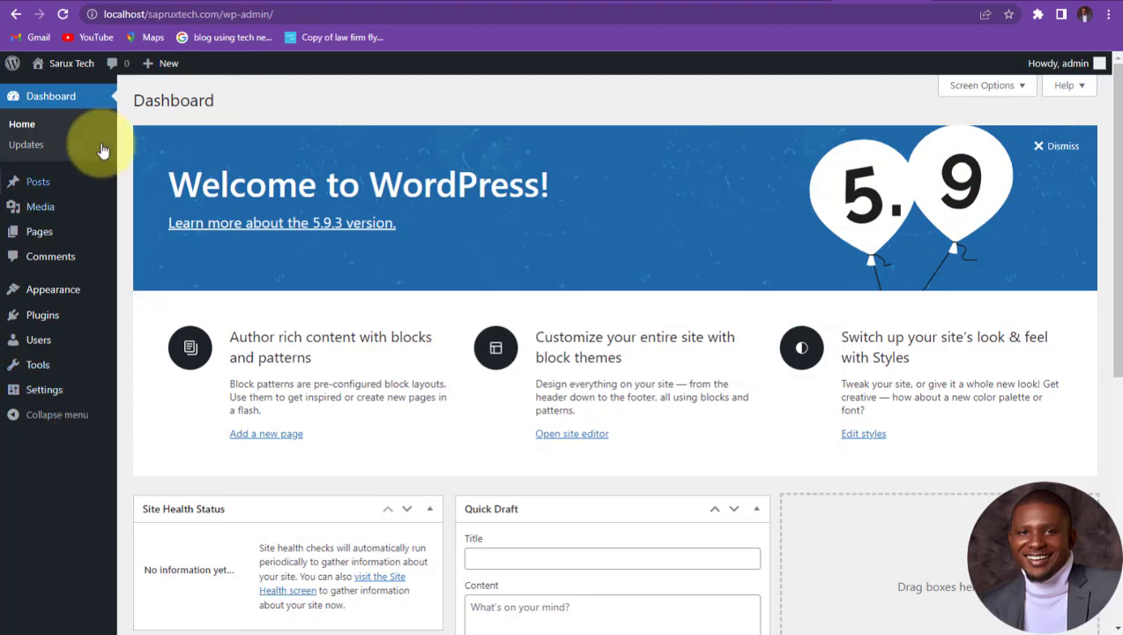
Step: Visit the Sarux Tech site from the admin bar and scroll through the Hello world! post
mouse_move(81, 67)
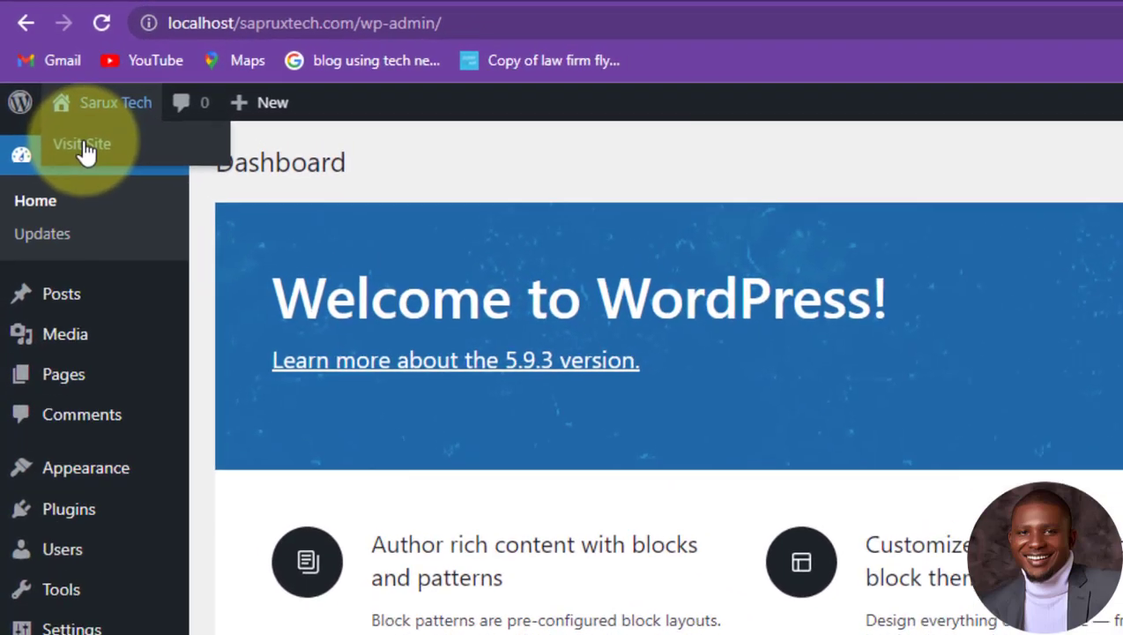
left_click(87, 148)
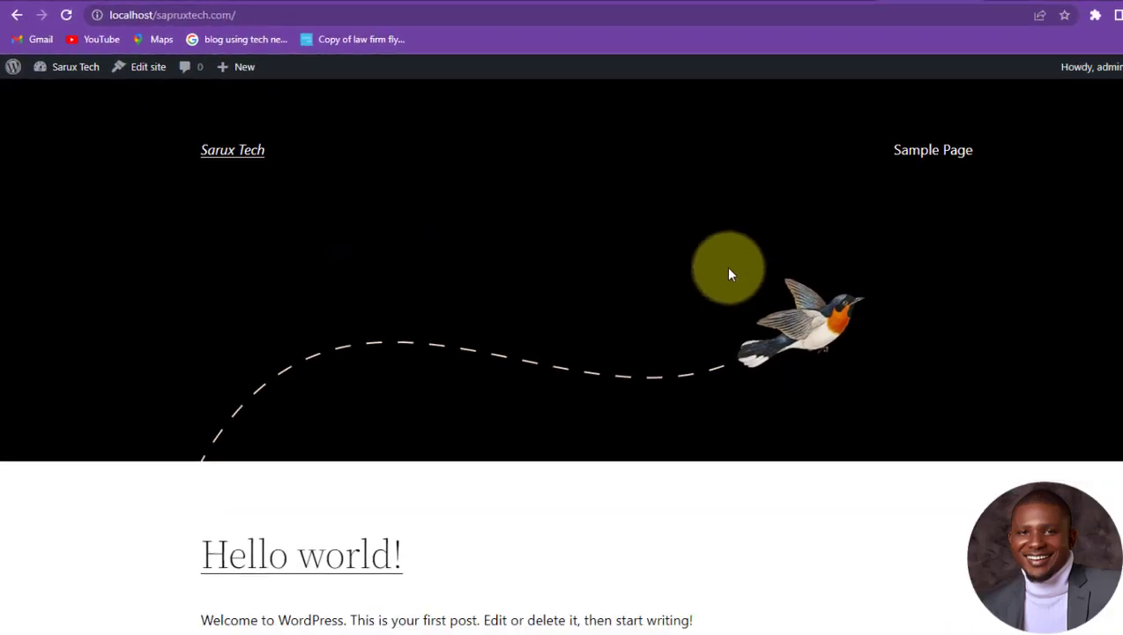
left_click_drag(262, 157, 175, 151)
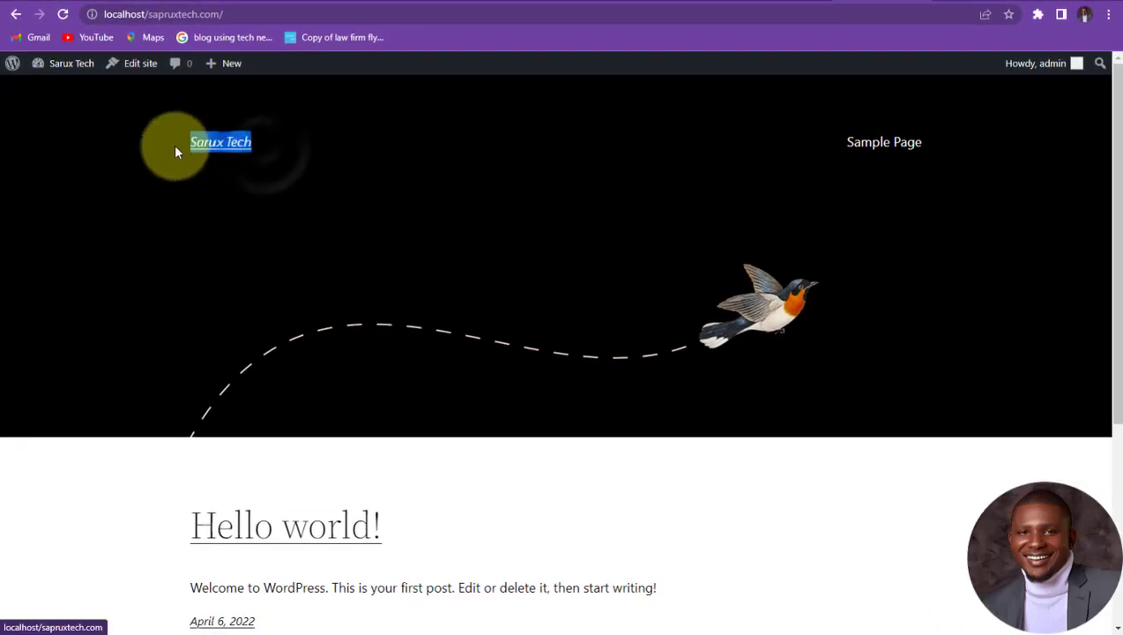
left_click(245, 157)
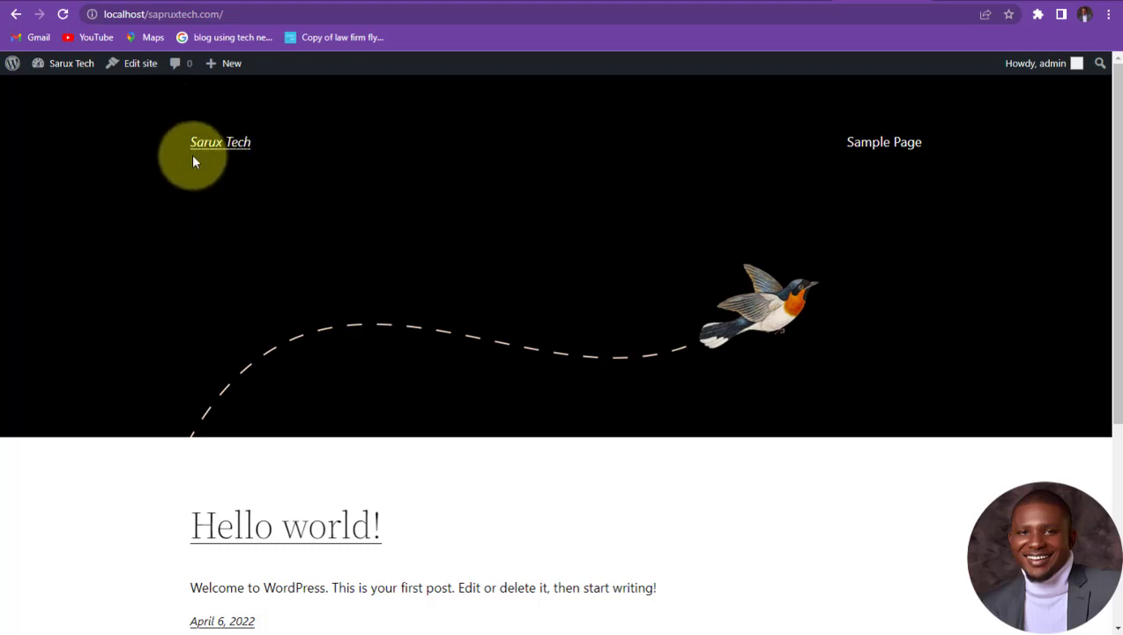
scroll(216, 154, "down", 1)
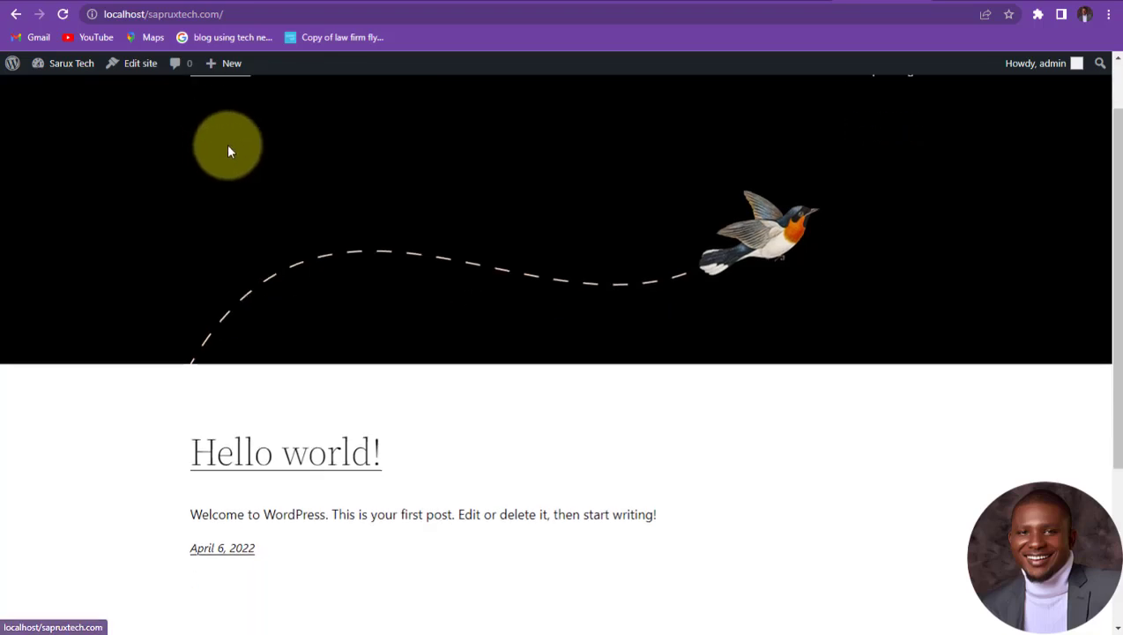
scroll(357, 334, "down", 3)
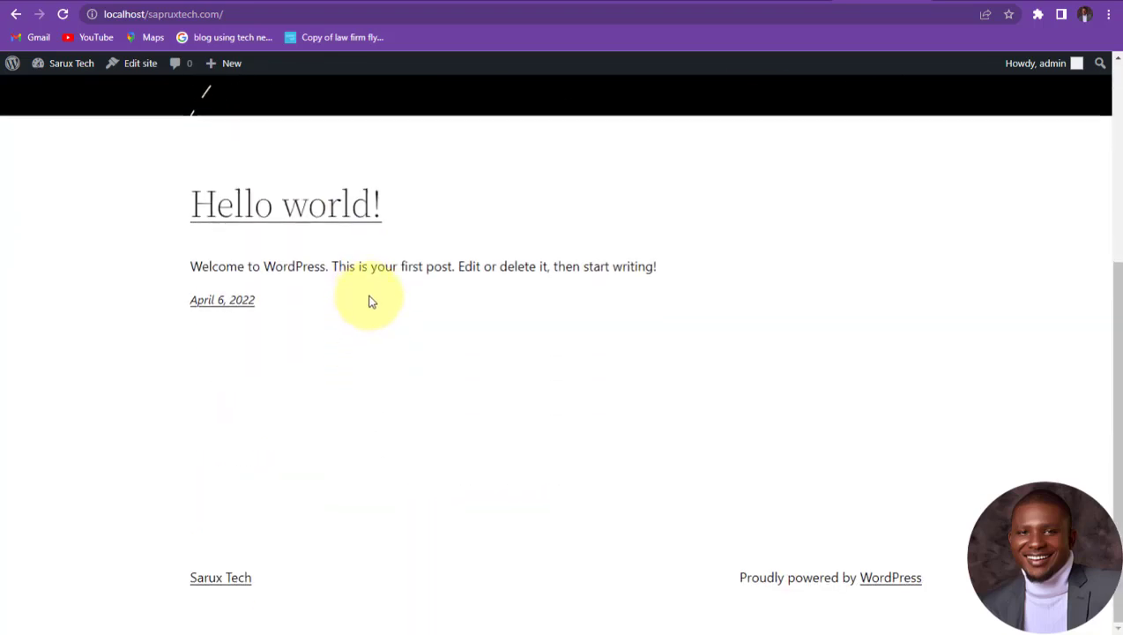
scroll(370, 301, "up", 4)
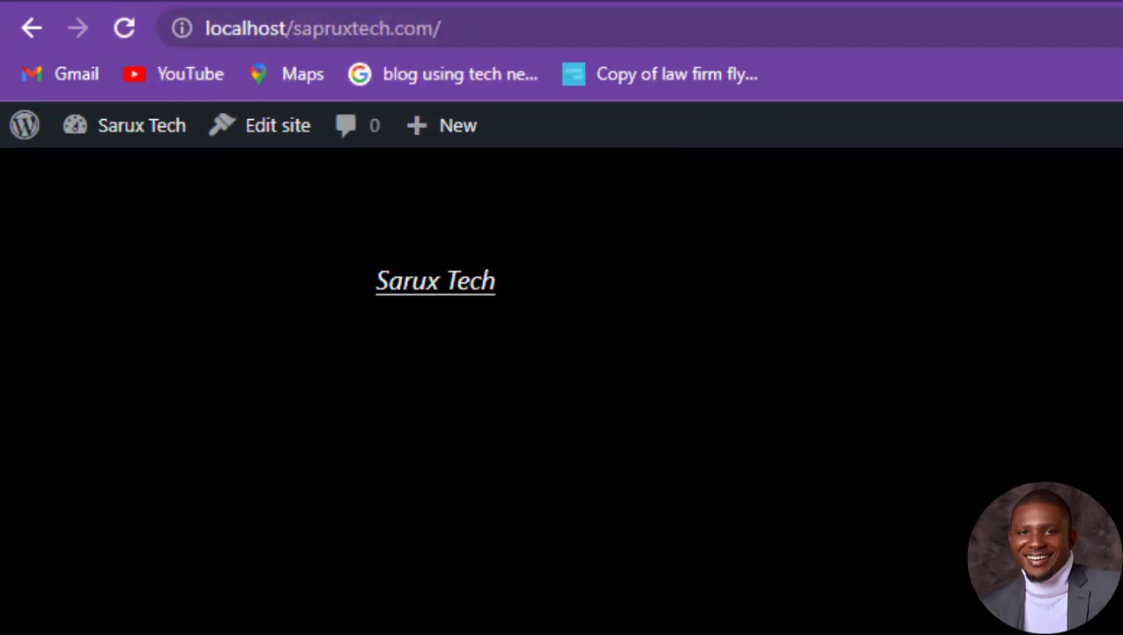
Step: Load localhost/sapruxtech.com in a new Chrome tab
key("ctrl+t")
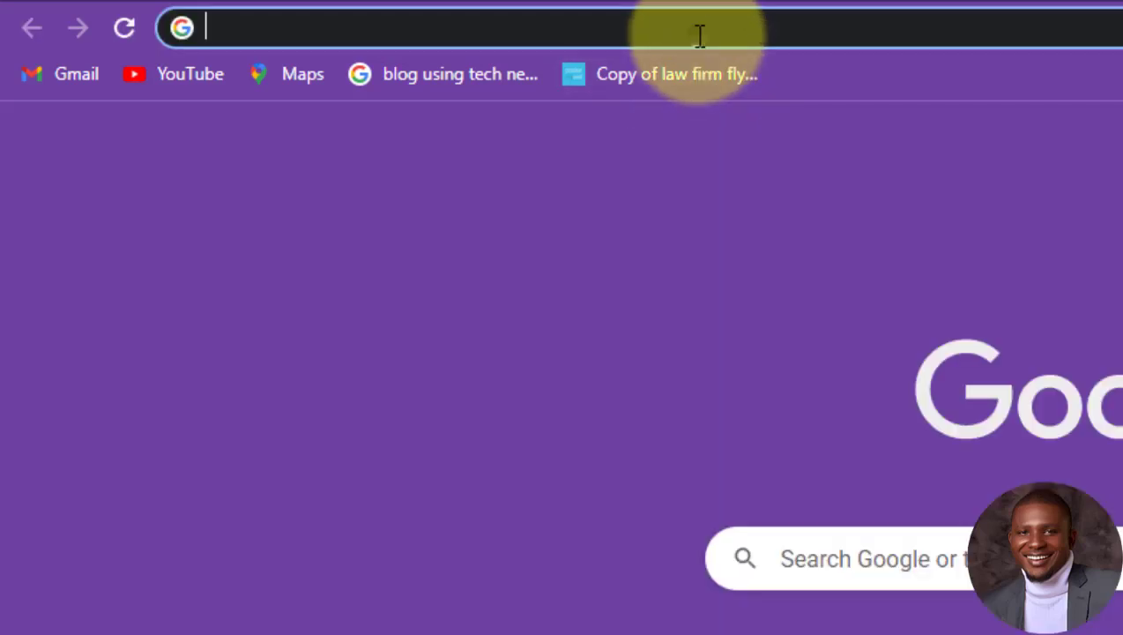
left_click(699, 36)
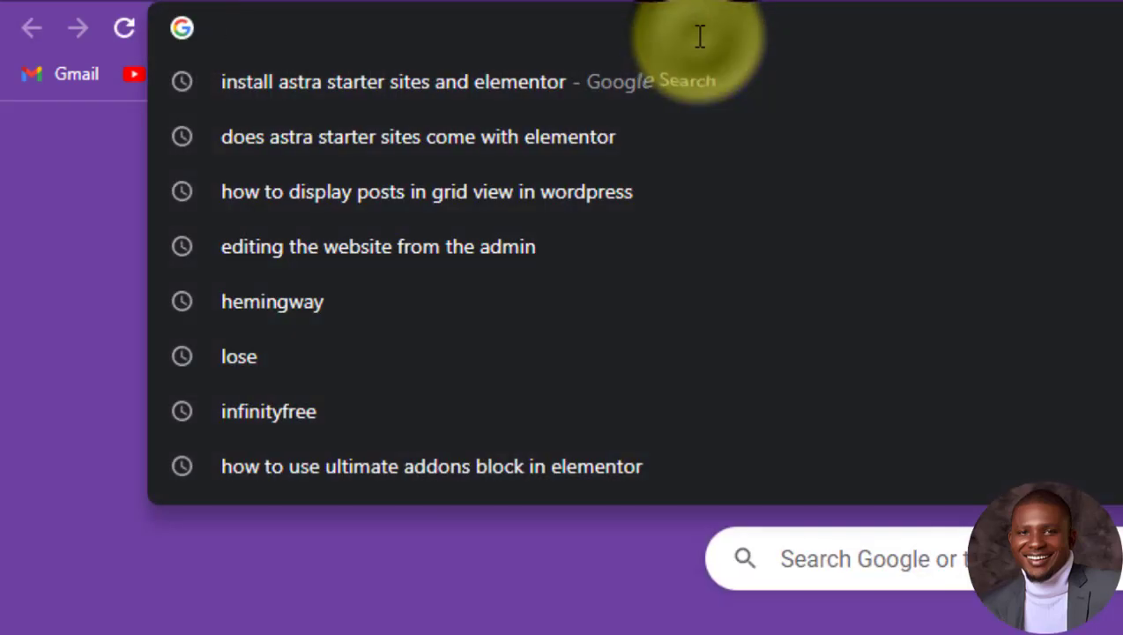
type("local")
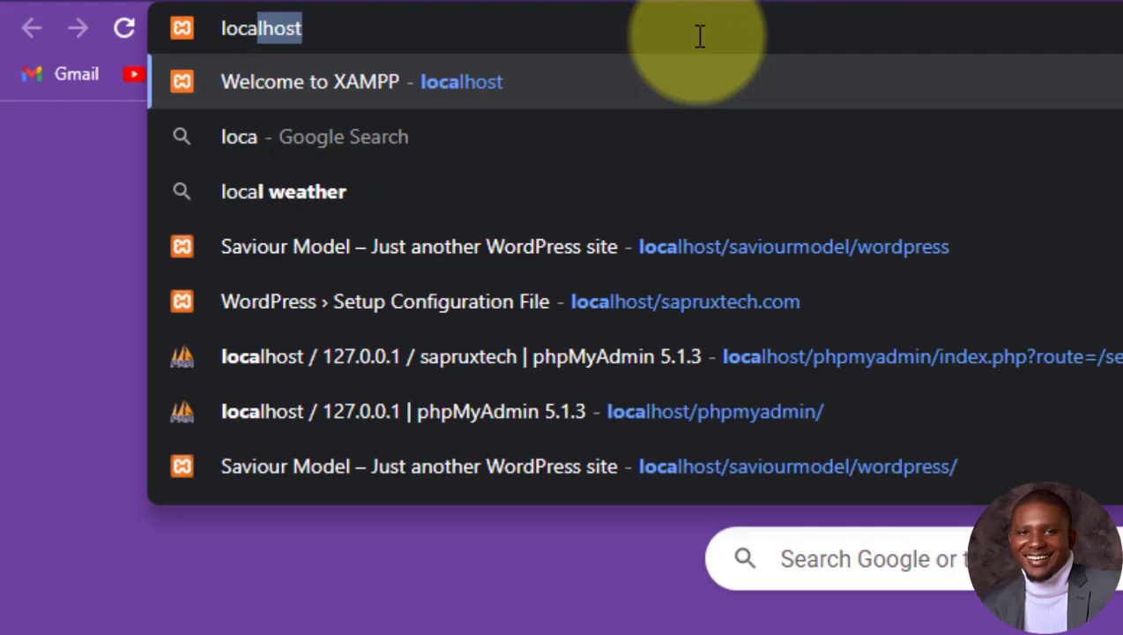
type("host/")
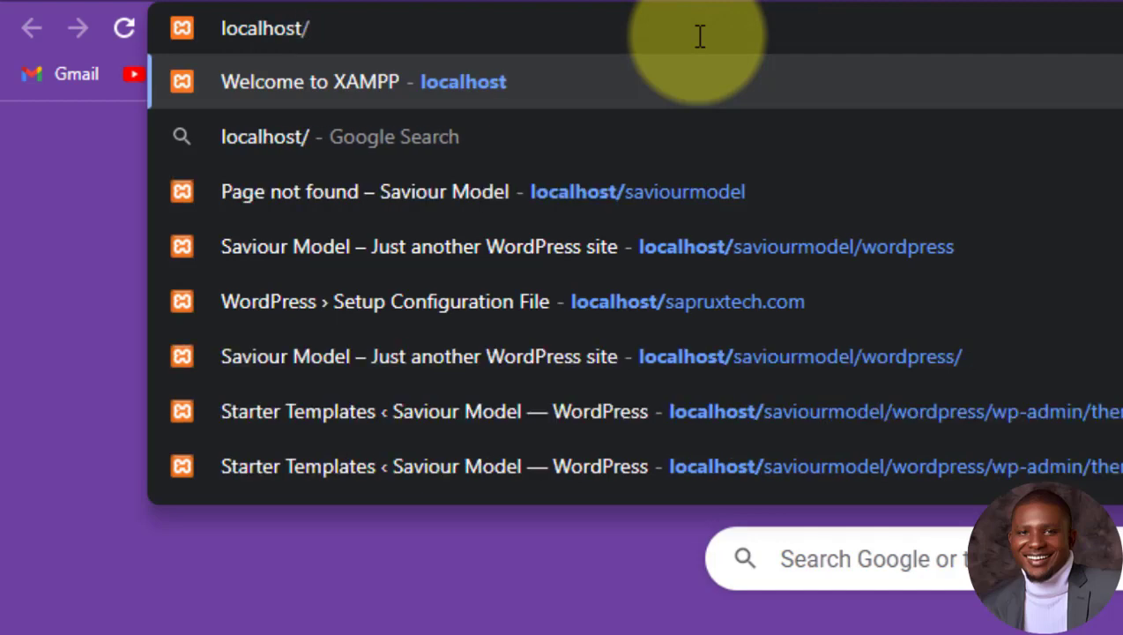
type("sa")
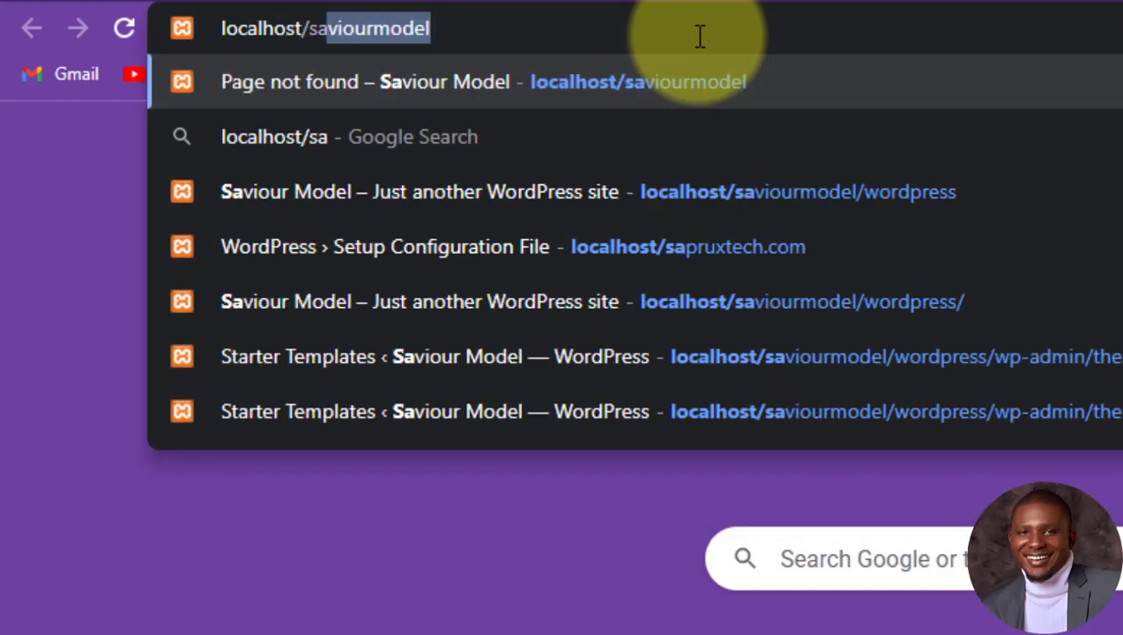
type("pruxtech")
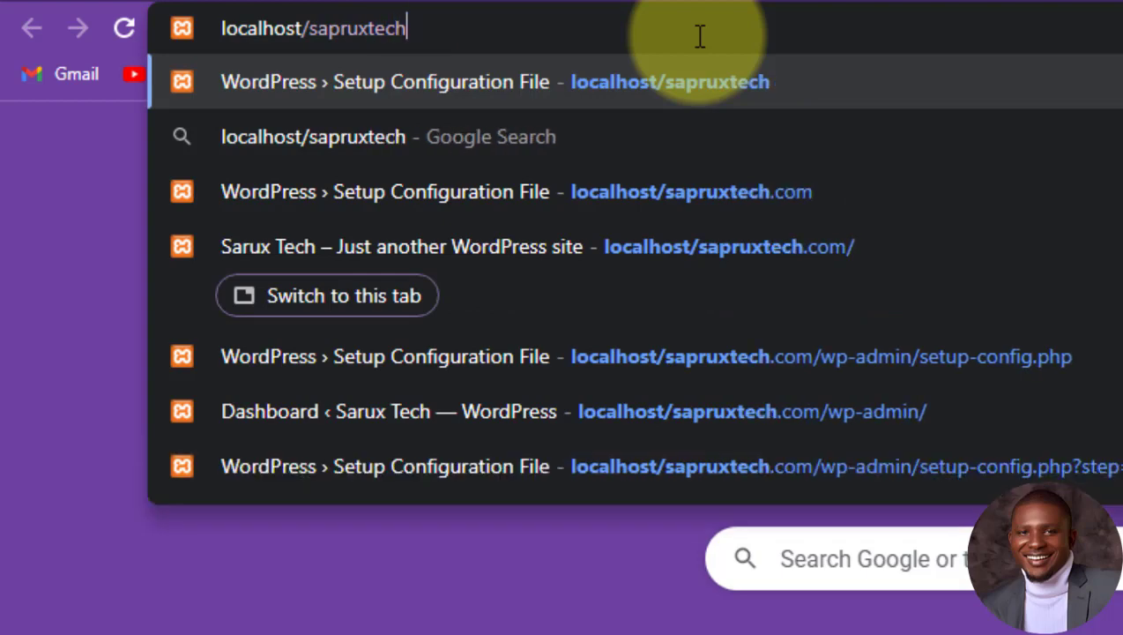
type(".com")
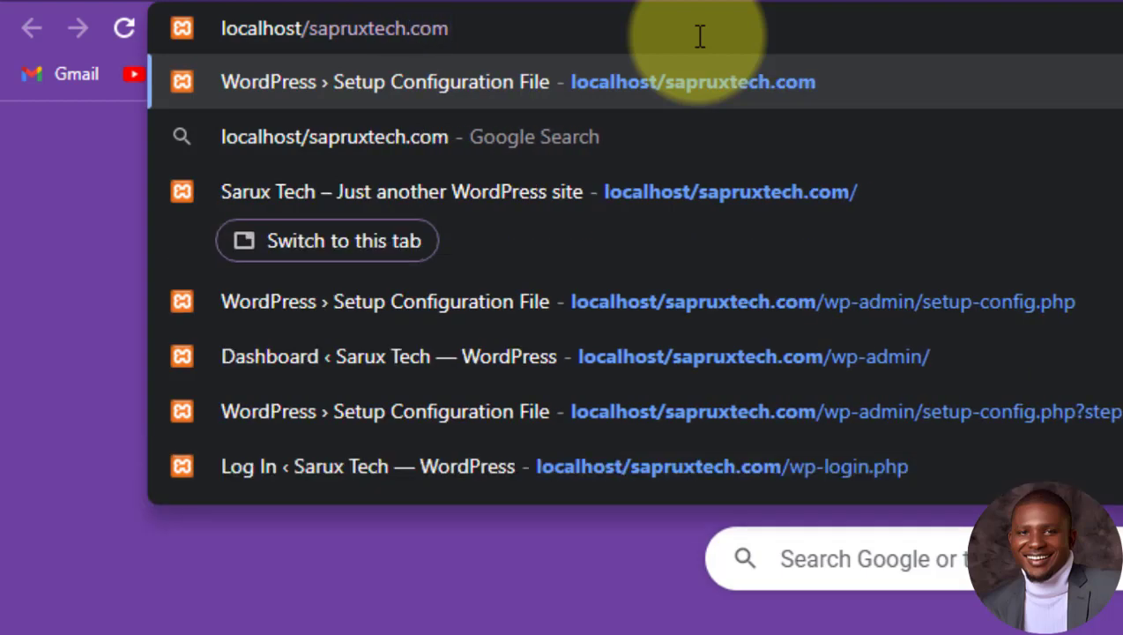
key("Return")
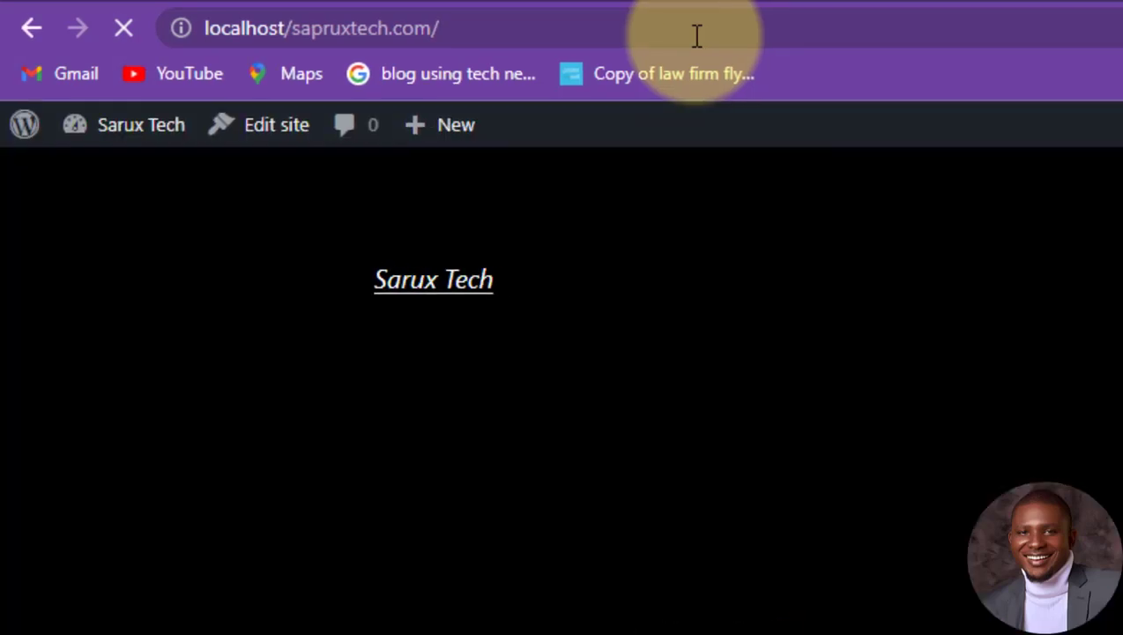
Step: Scroll through the Sarux Tech front page and bring up the Sarux Tech admin-bar menu
scroll(491, 241, "down", 4)
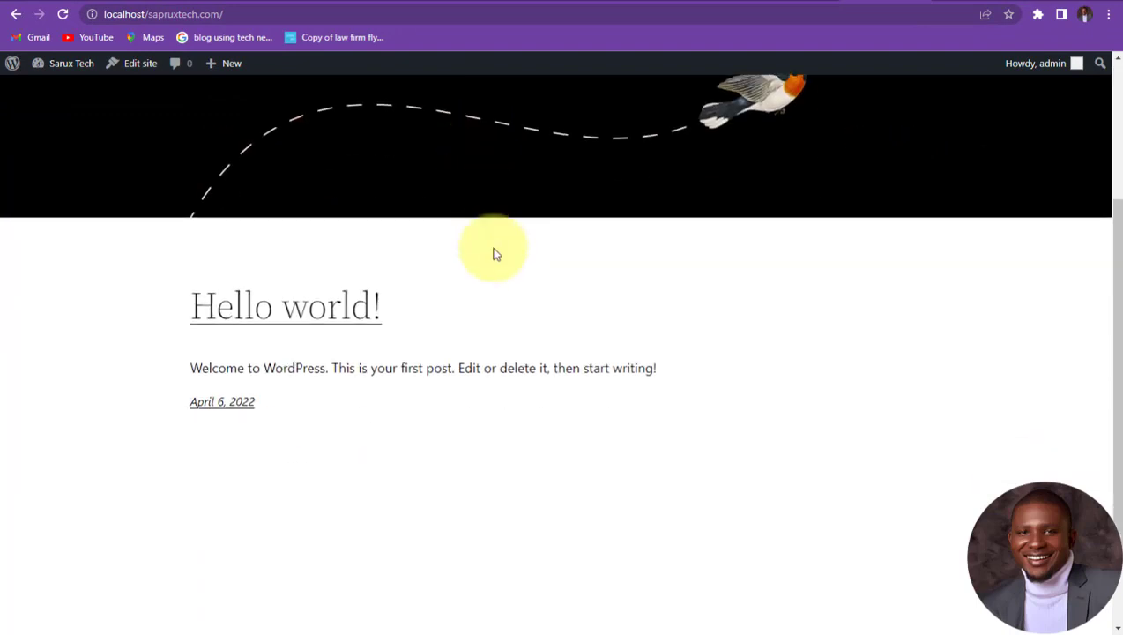
scroll(508, 309, "up", 3)
scroll(509, 250, "down", 4)
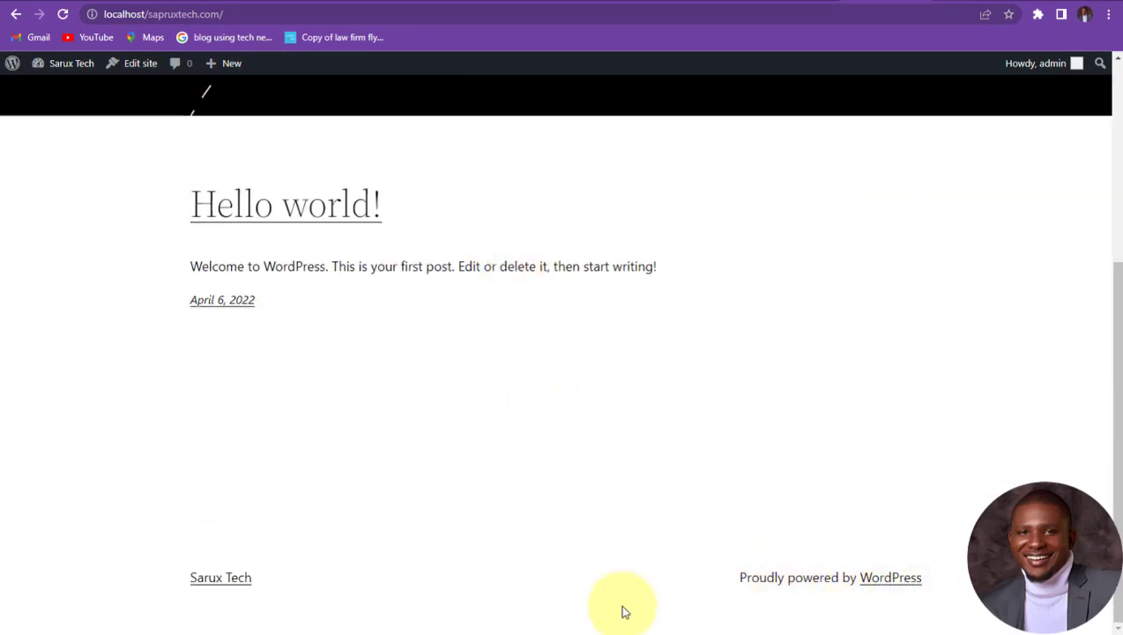
scroll(370, 432, "up", 3)
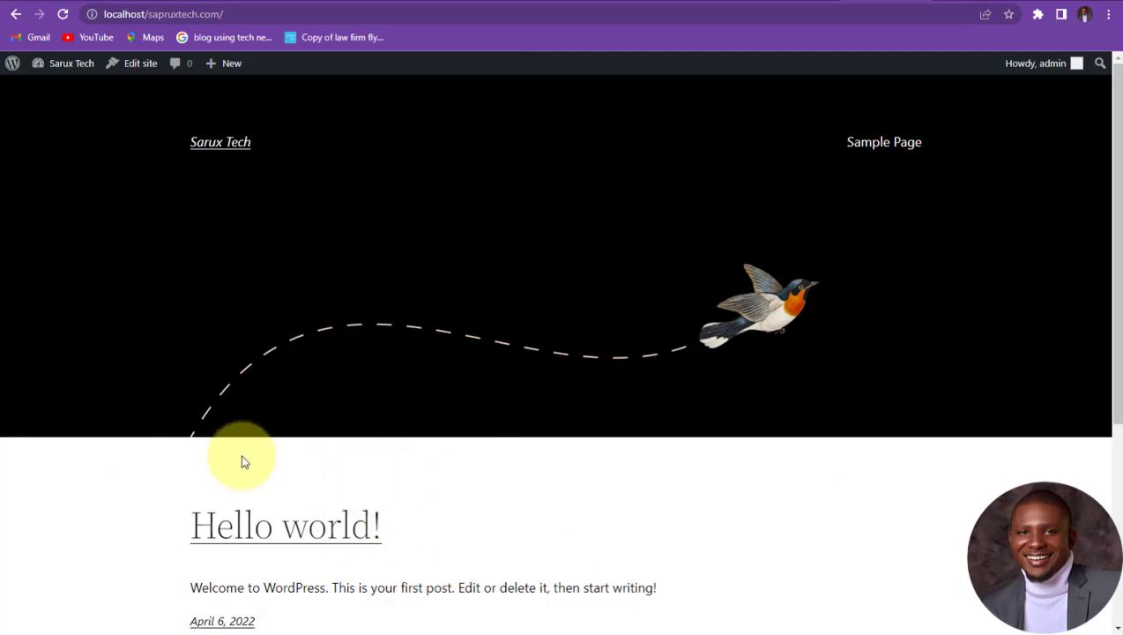
scroll(494, 459, "down", 3)
scroll(493, 388, "down", 1)
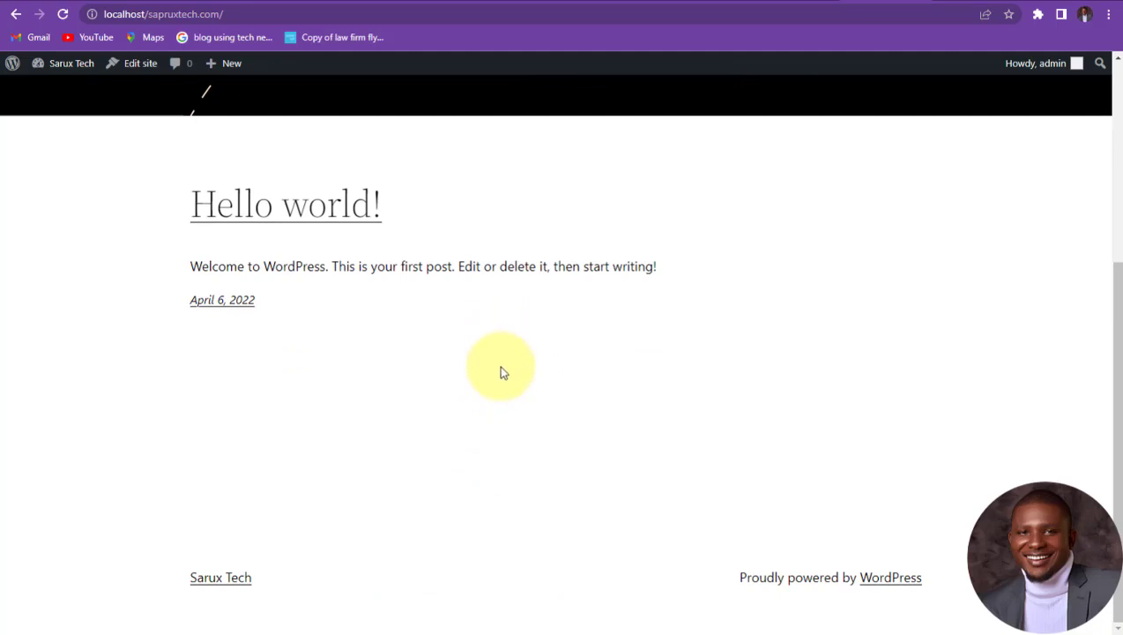
scroll(499, 370, "up", 3)
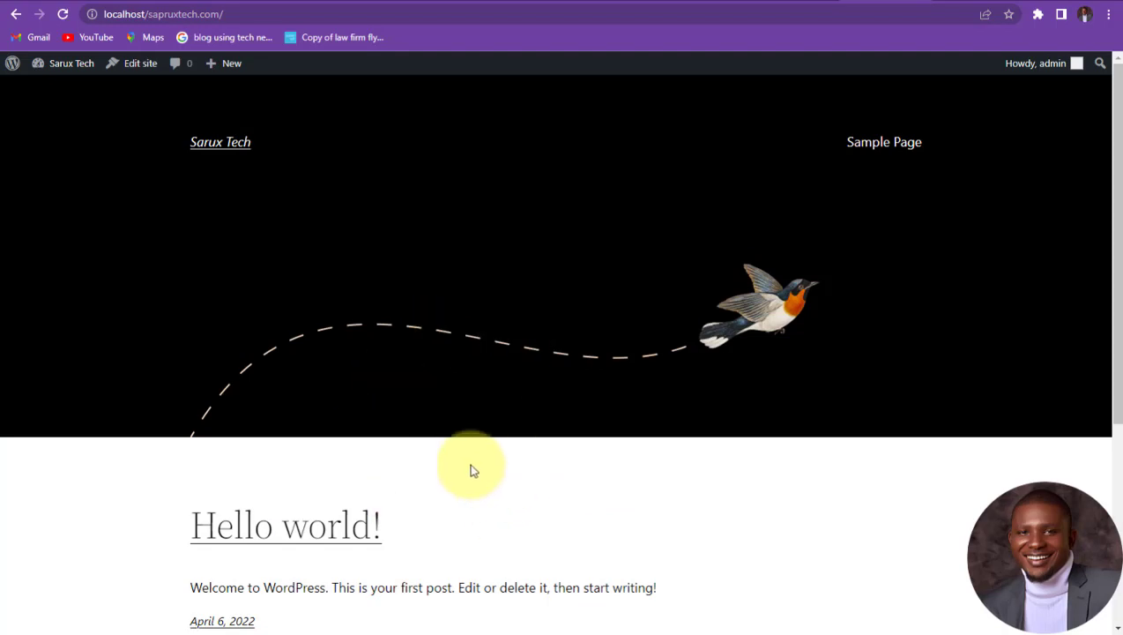
scroll(467, 458, "down", 3)
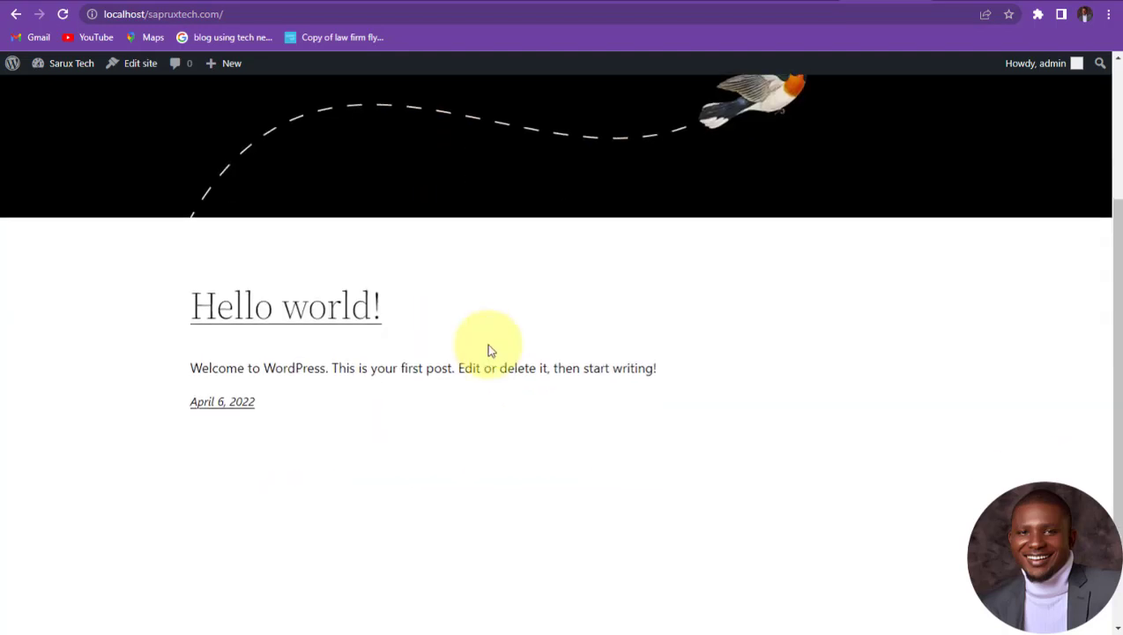
scroll(582, 171, "up", 3)
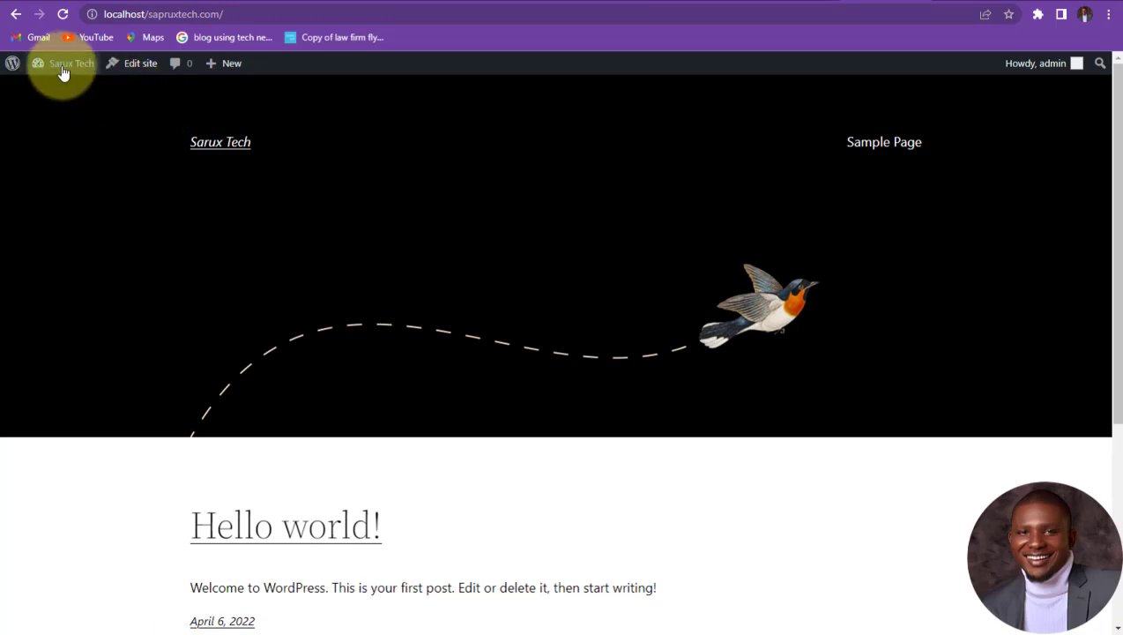
mouse_move(62, 78)
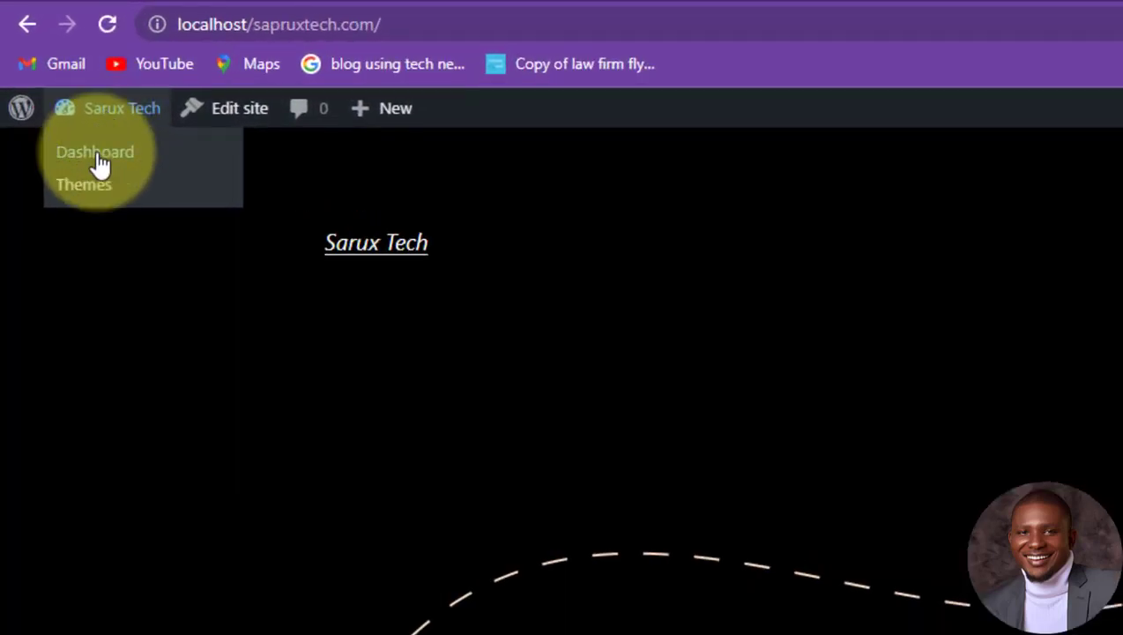
Step: Go to the Dashboard and then Appearance > Themes to list the installed themes
left_click(97, 155)
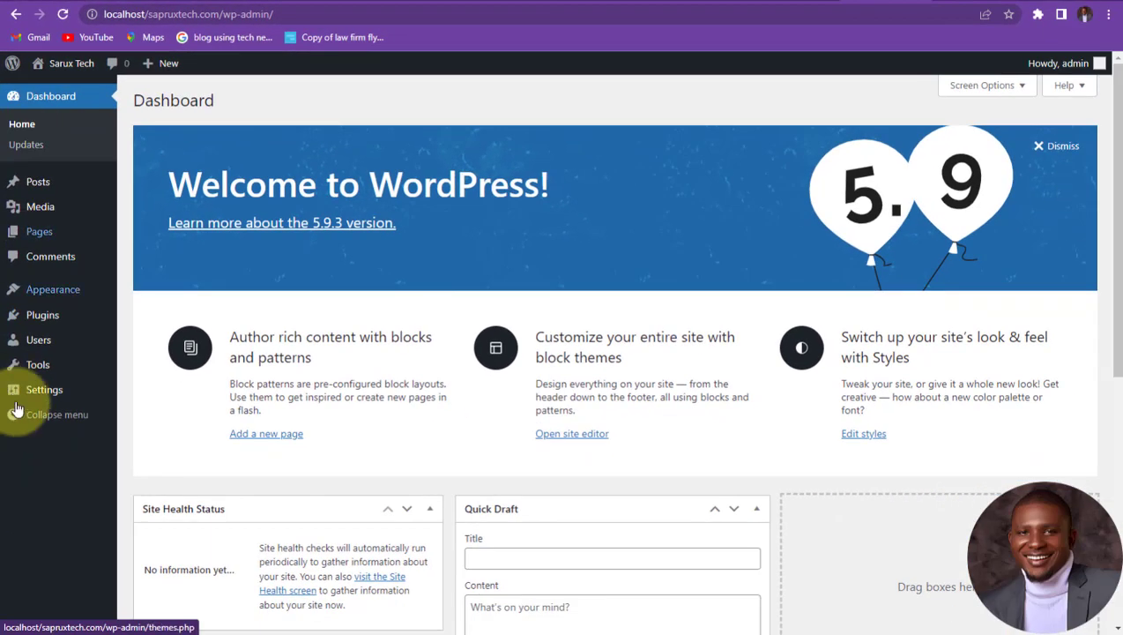
scroll(132, 264, "down", 1)
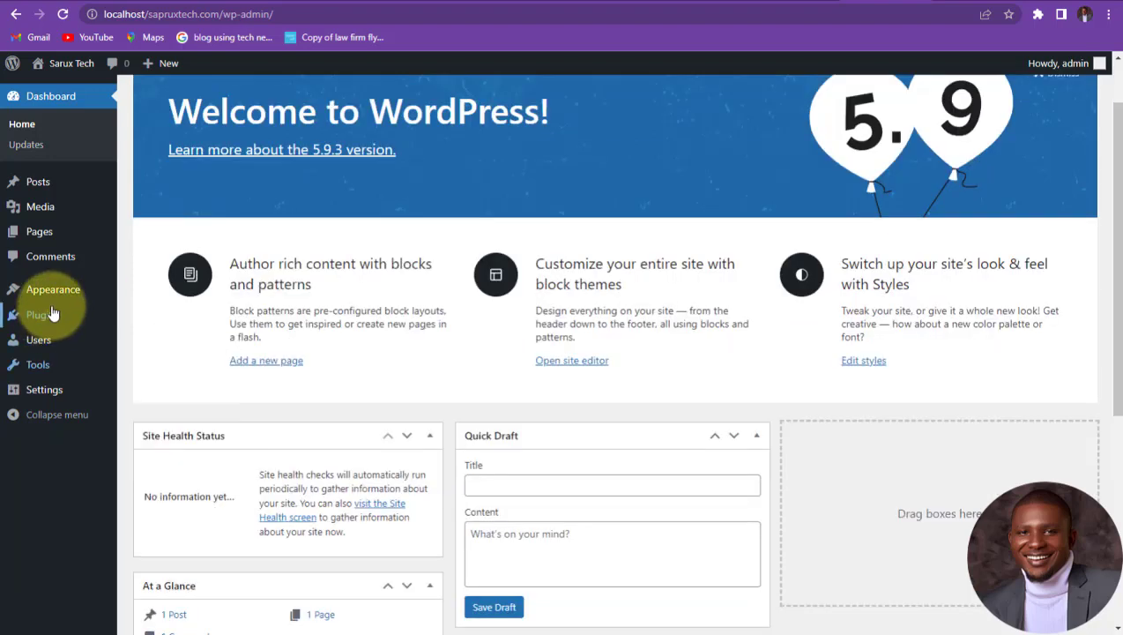
mouse_move(49, 303)
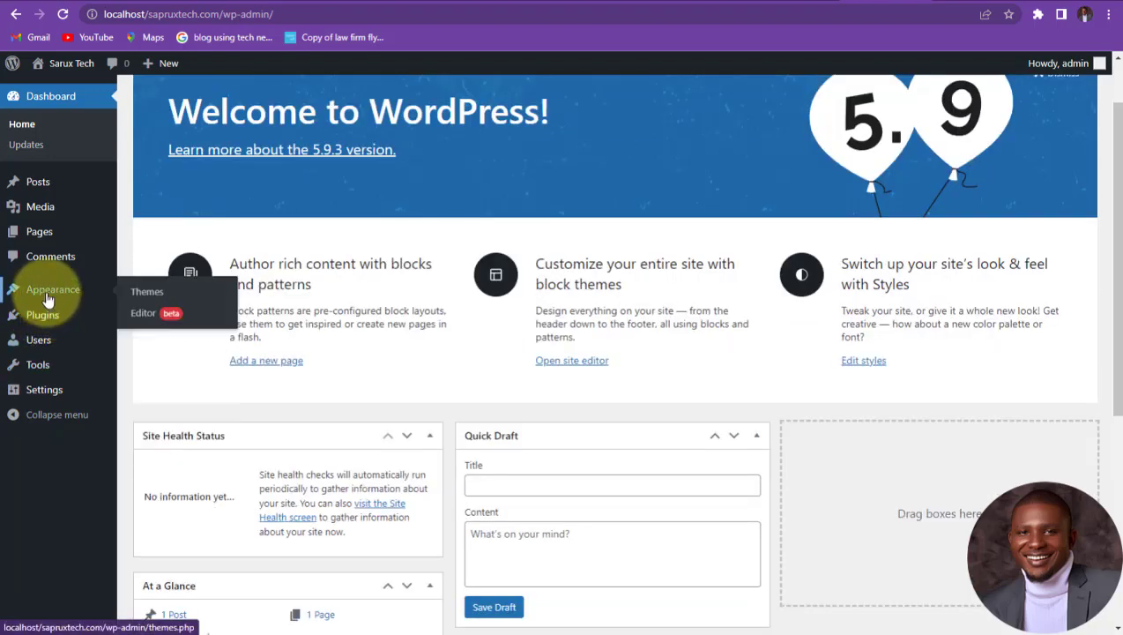
left_click(147, 290)
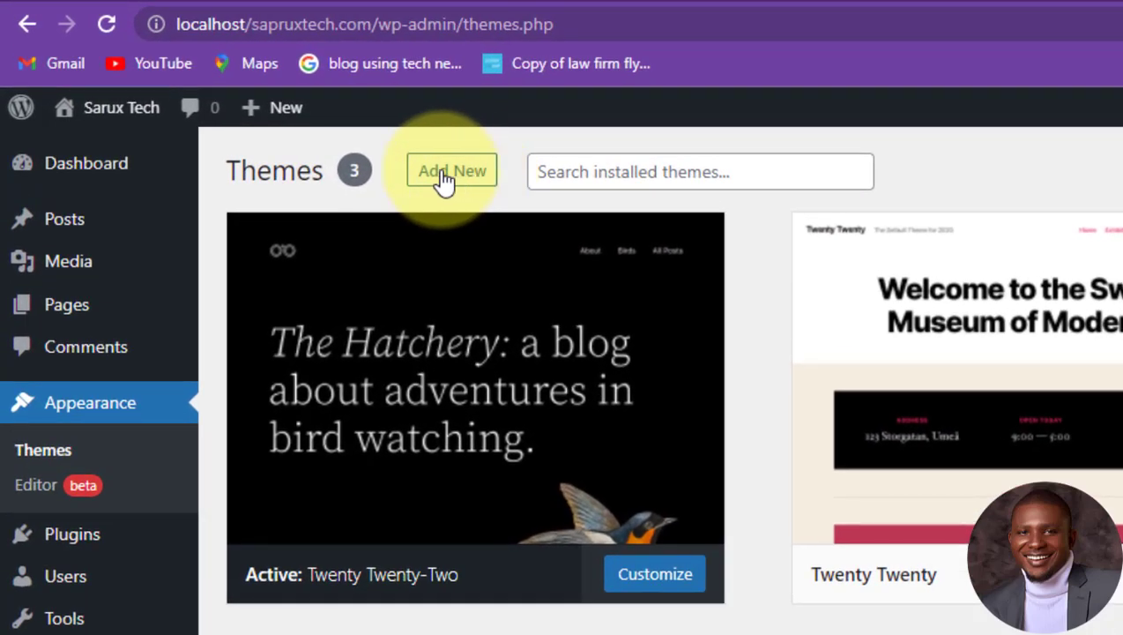
Step: From Themes > Add New, open the Upload Theme form and browse for a theme zip
left_click(450, 172)
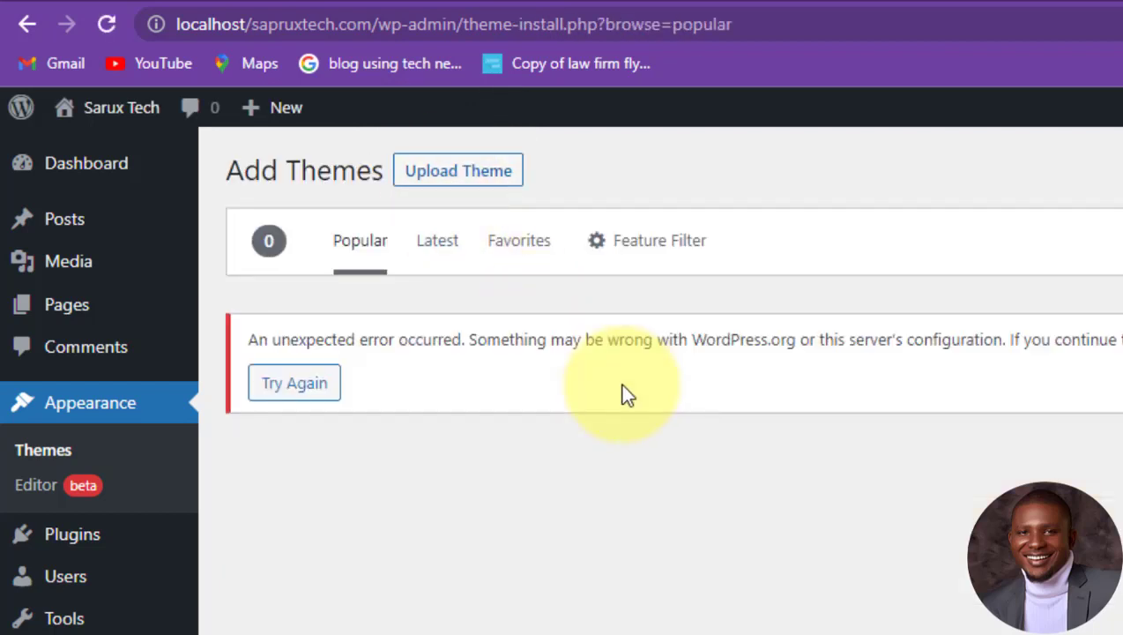
left_click(447, 185)
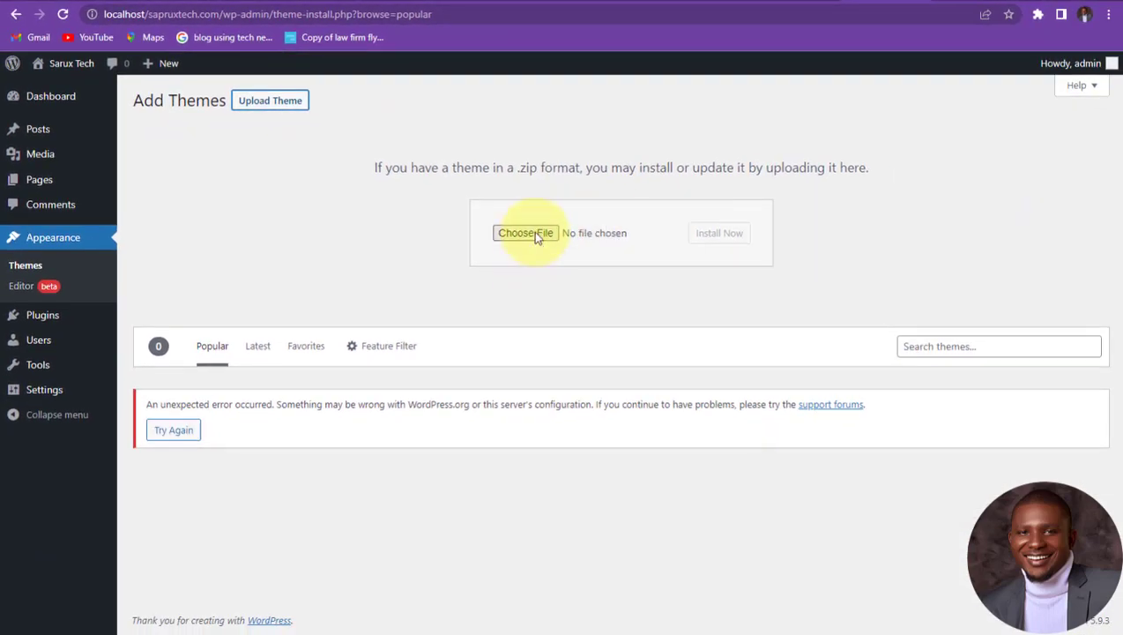
left_click(530, 234)
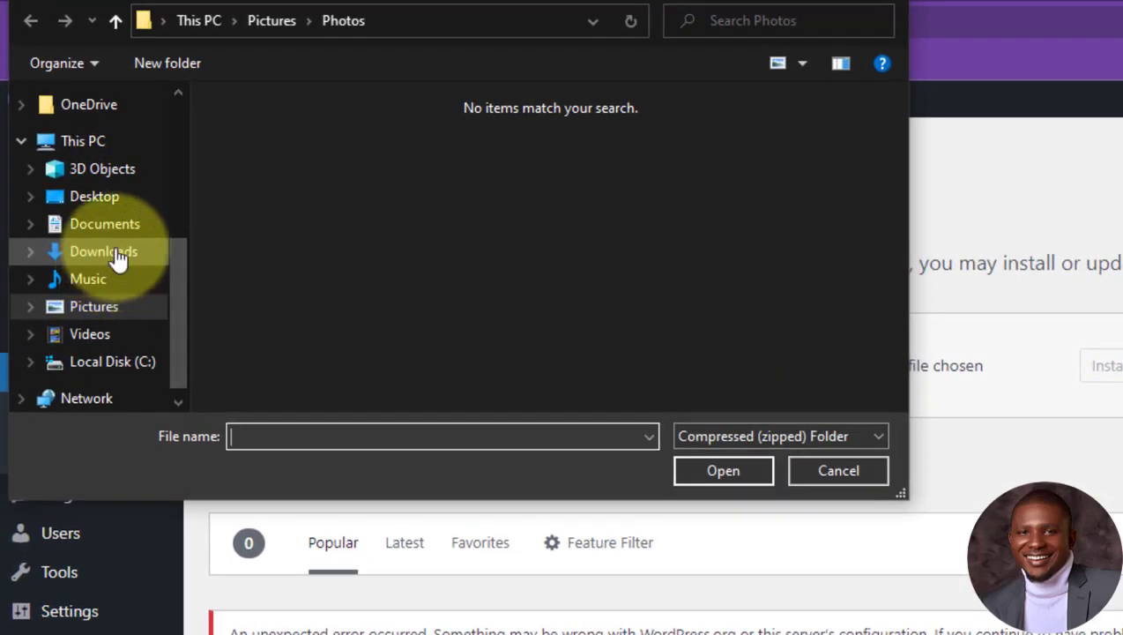
Step: Select astra.3.7.9 (1).zip from the Downloads folder as the theme file
left_click(117, 255)
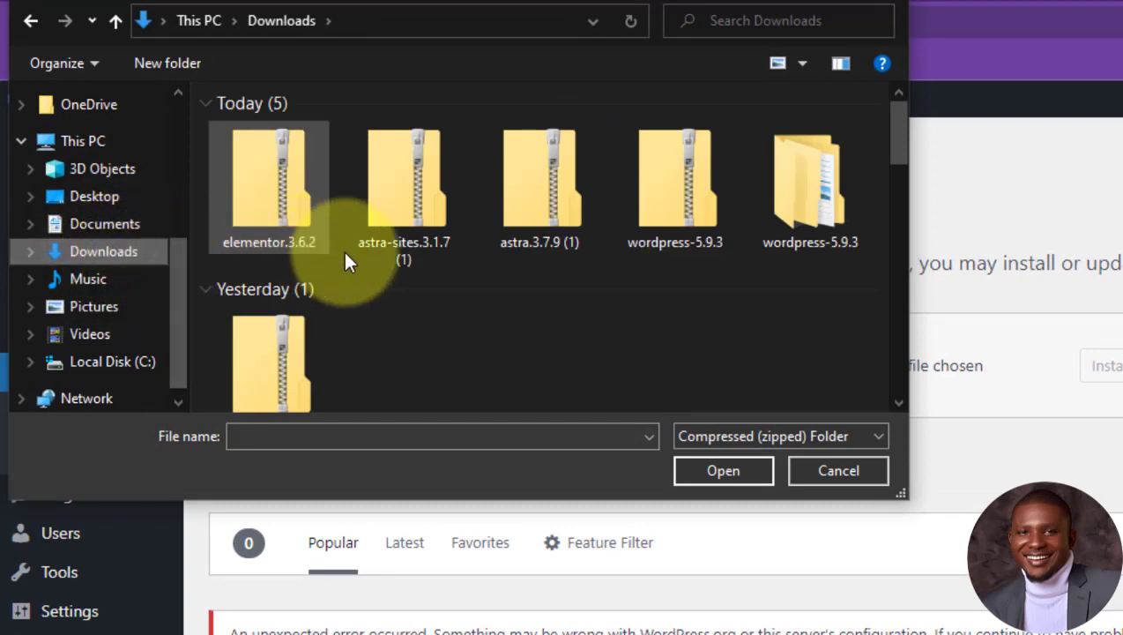
left_click(546, 192)
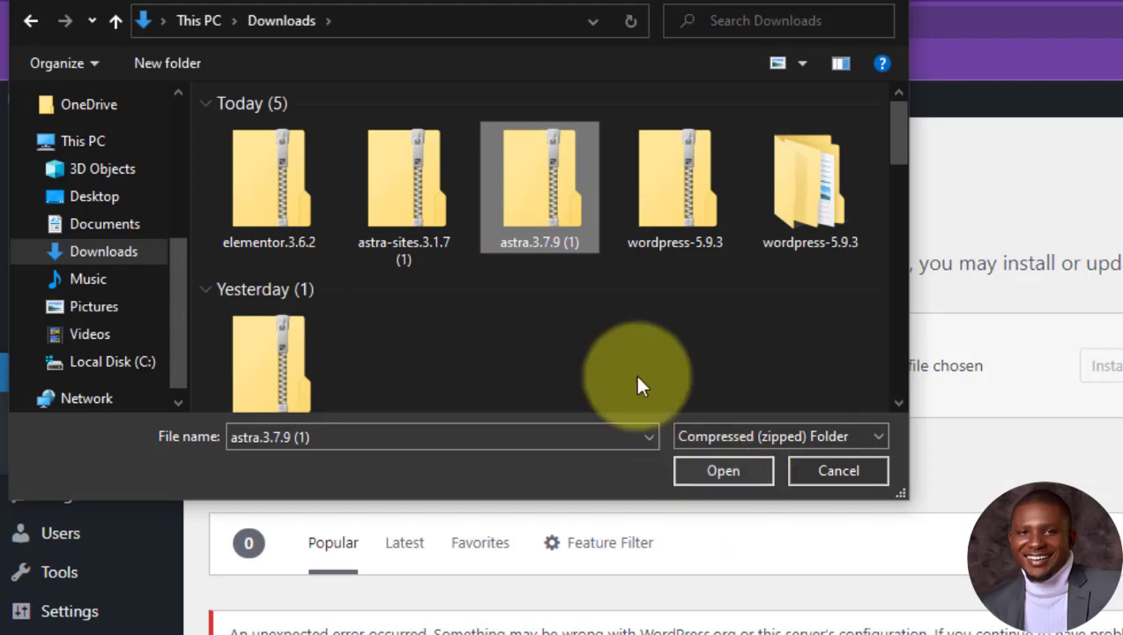
left_click(713, 471)
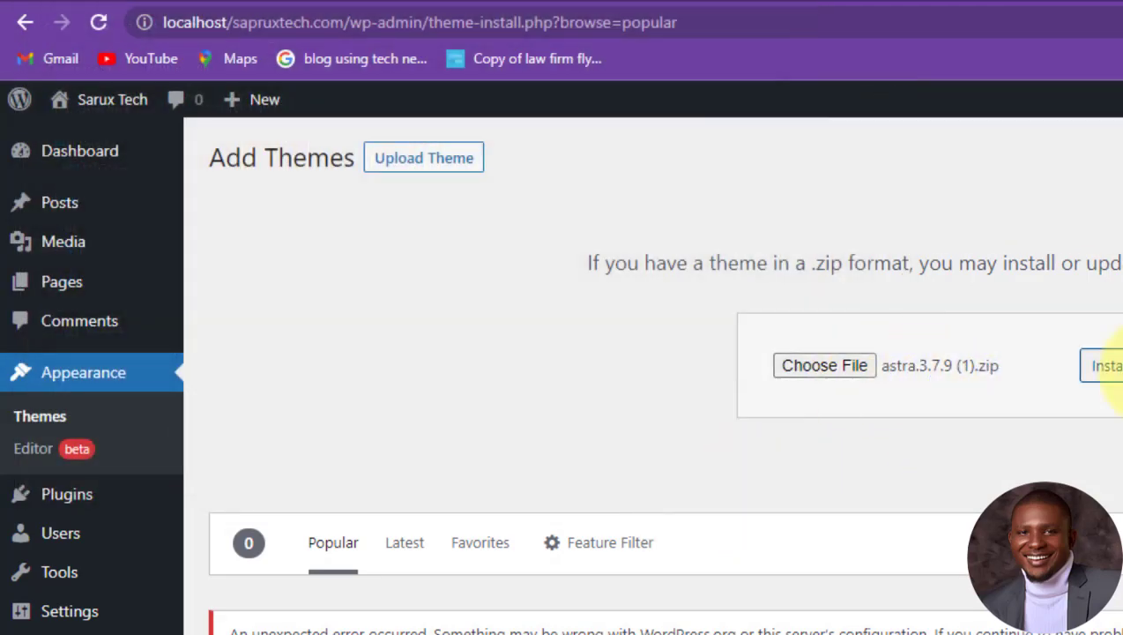
Step: Install the astra.3.7.9 (1).zip theme and activate Astra as the site theme
left_click(1102, 365)
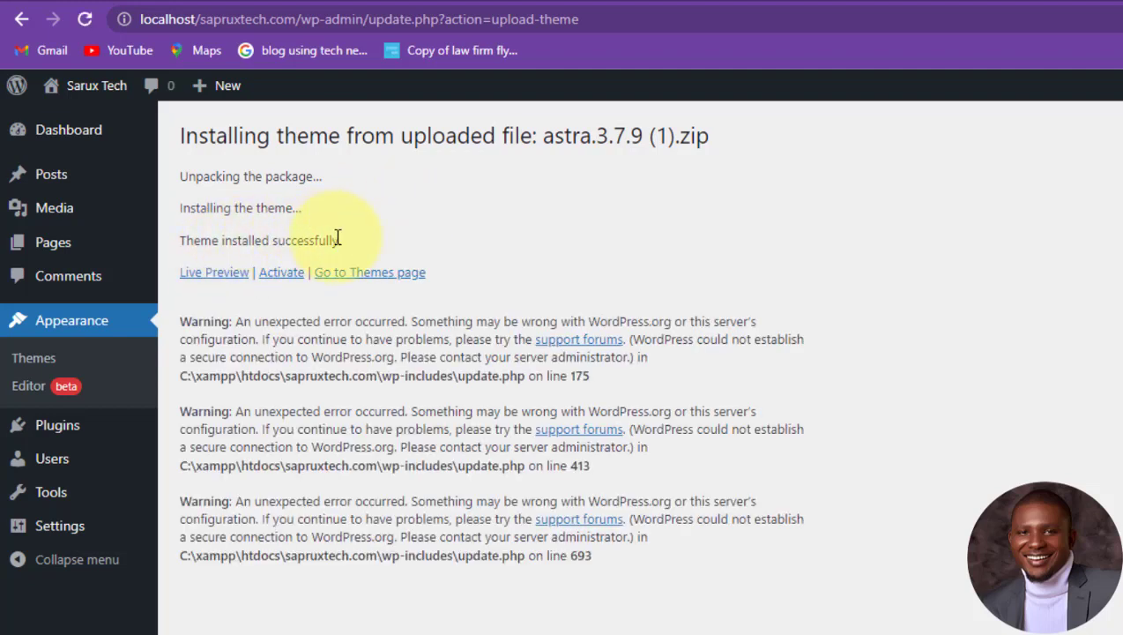
left_click(282, 273)
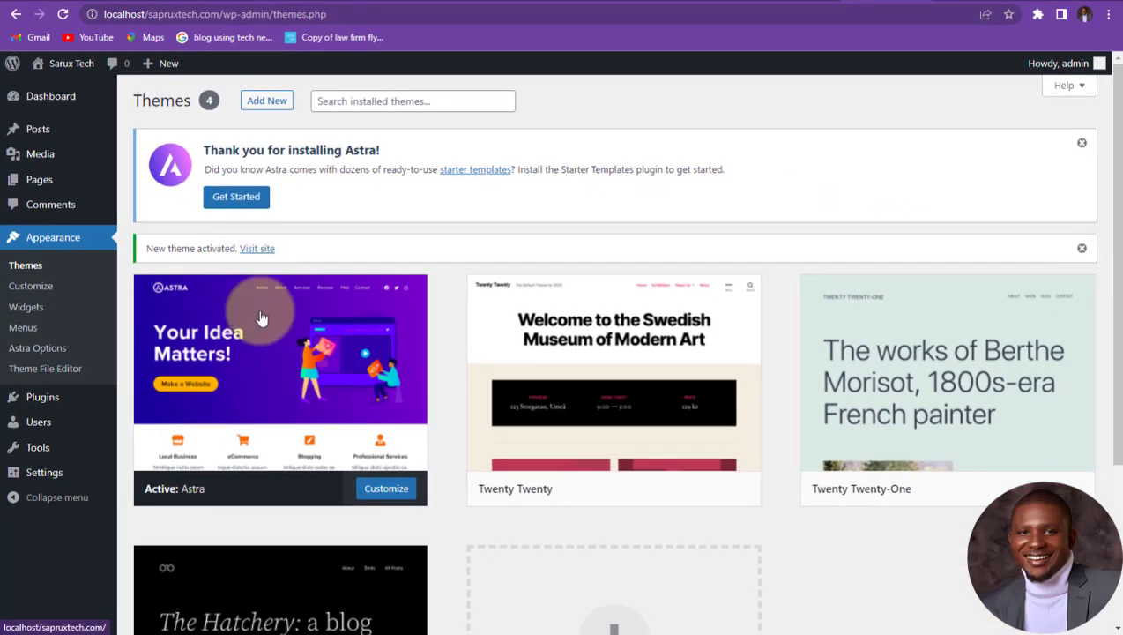
mouse_move(288, 376)
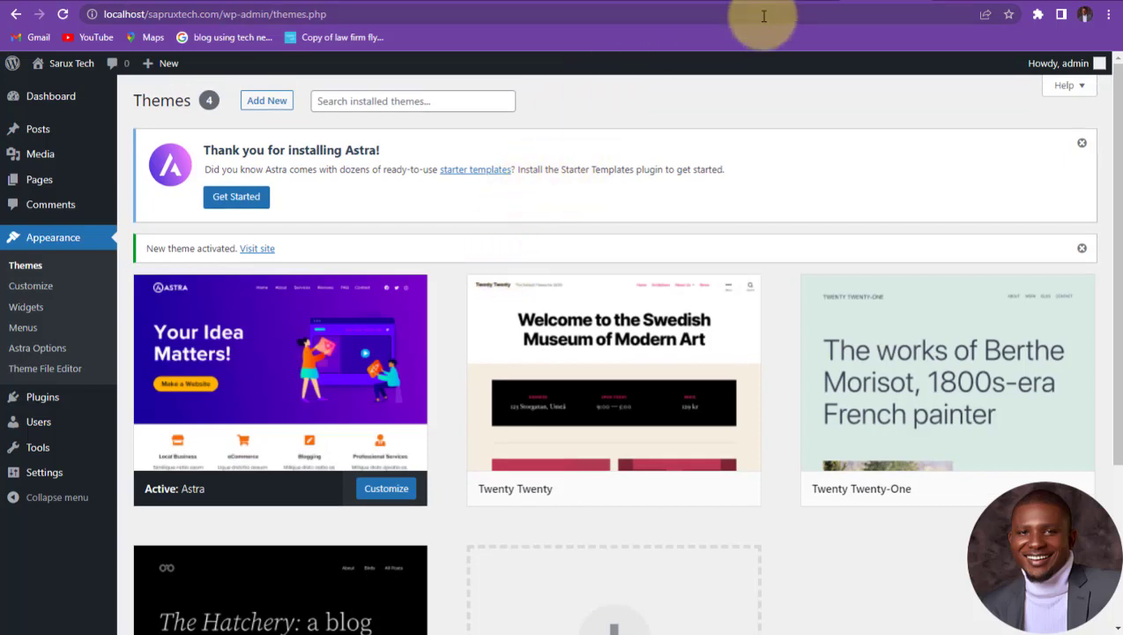
Step: Reload the Sarux Tech front page and scroll through its new Astra layout
left_click(791, 3)
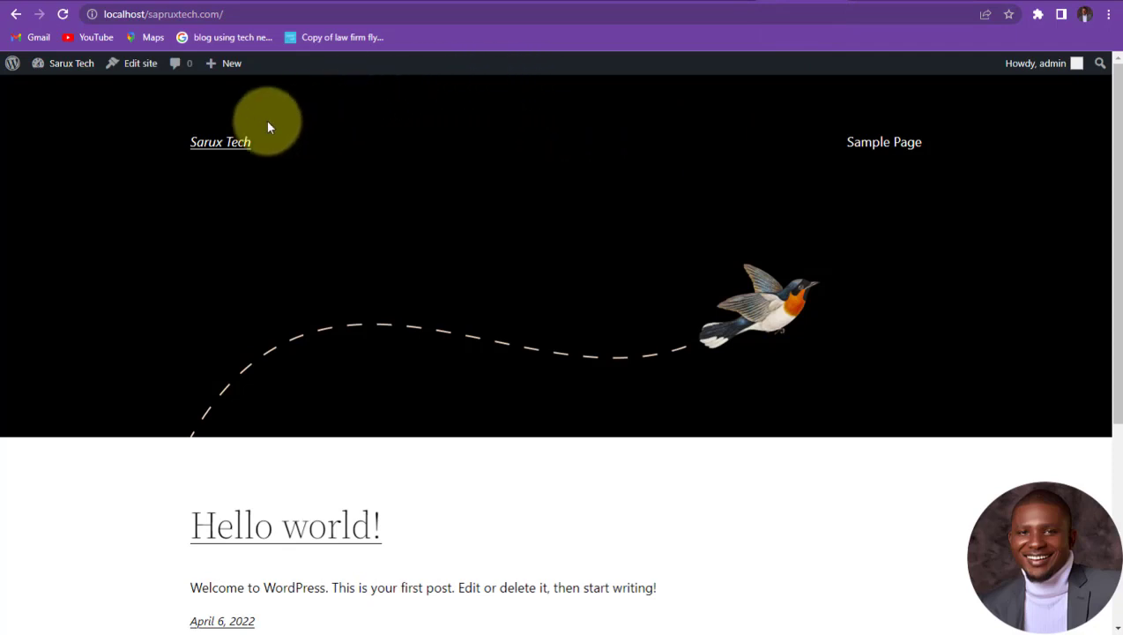
left_click(63, 14)
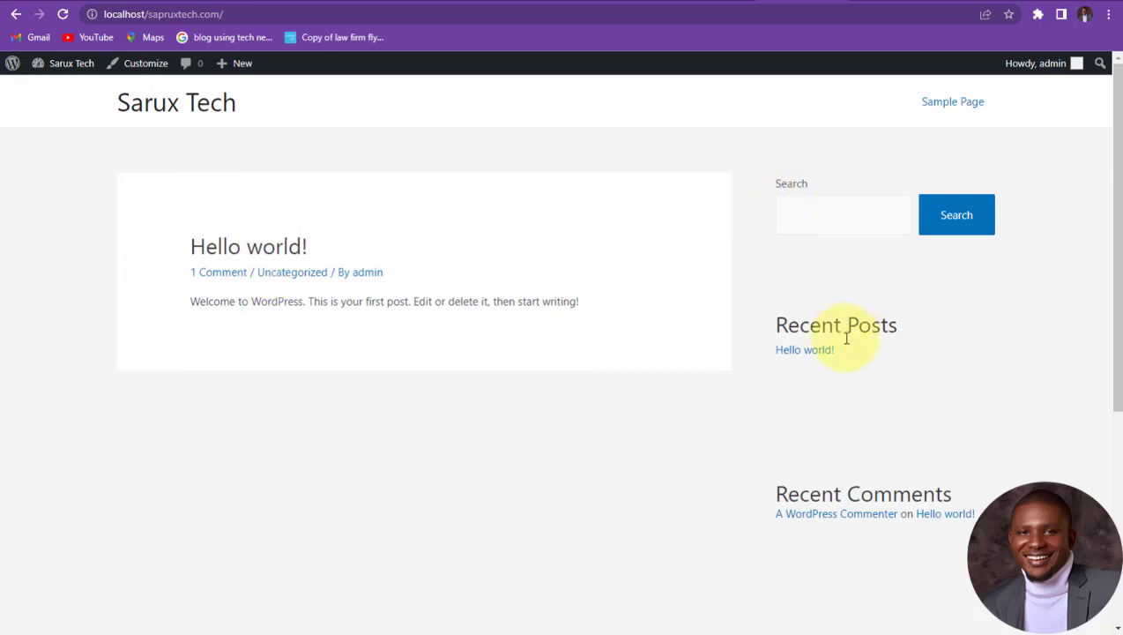
scroll(881, 330, "down", 2)
scroll(884, 378, "down", 3)
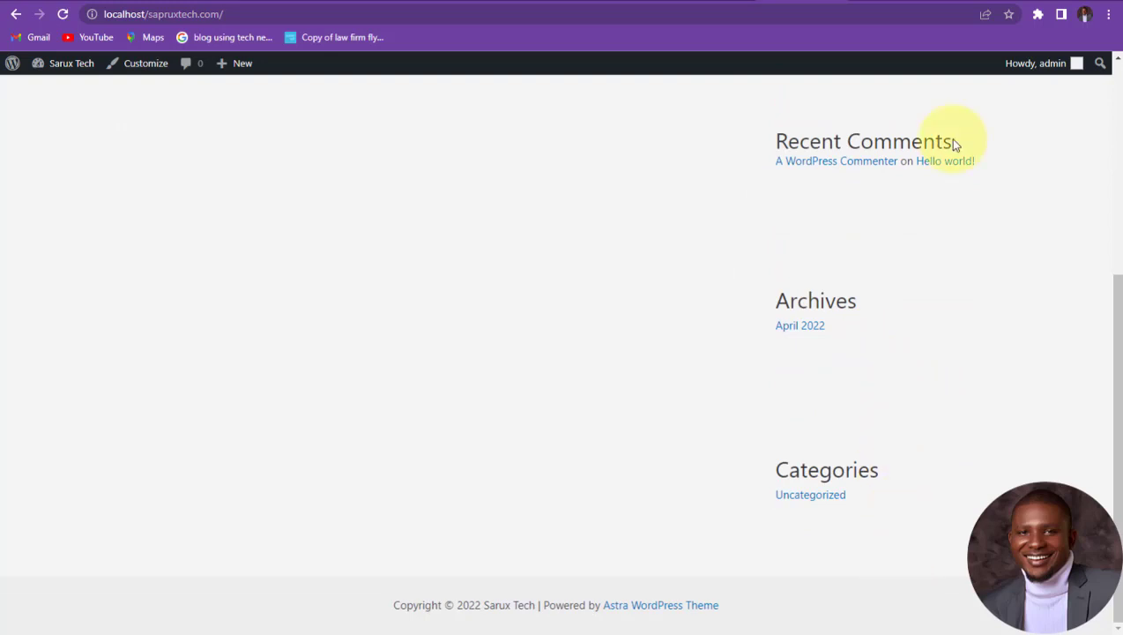
scroll(957, 145, "up", 5)
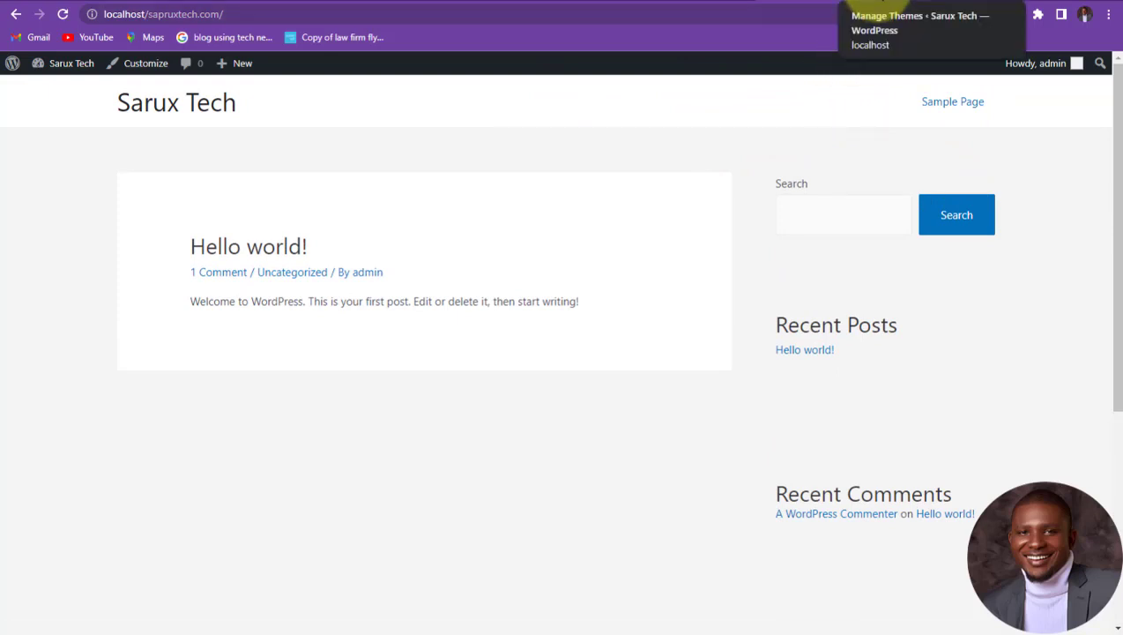
Step: From the themes admin tab, go to Plugins > Add New and open the Upload Plugin form
left_click(875, 4)
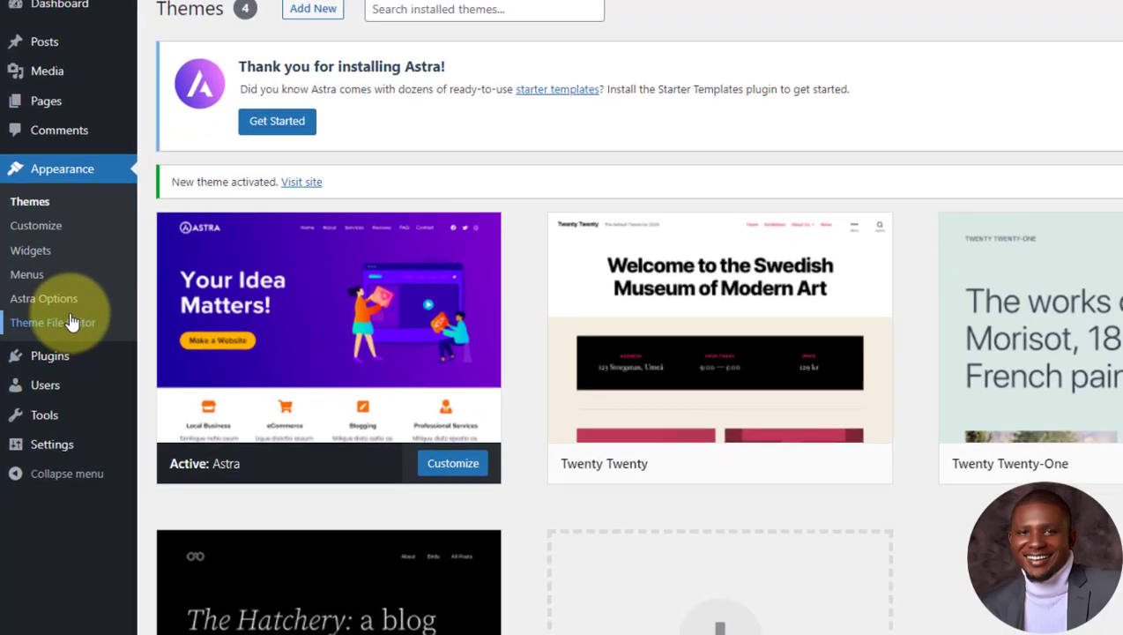
mouse_move(51, 401)
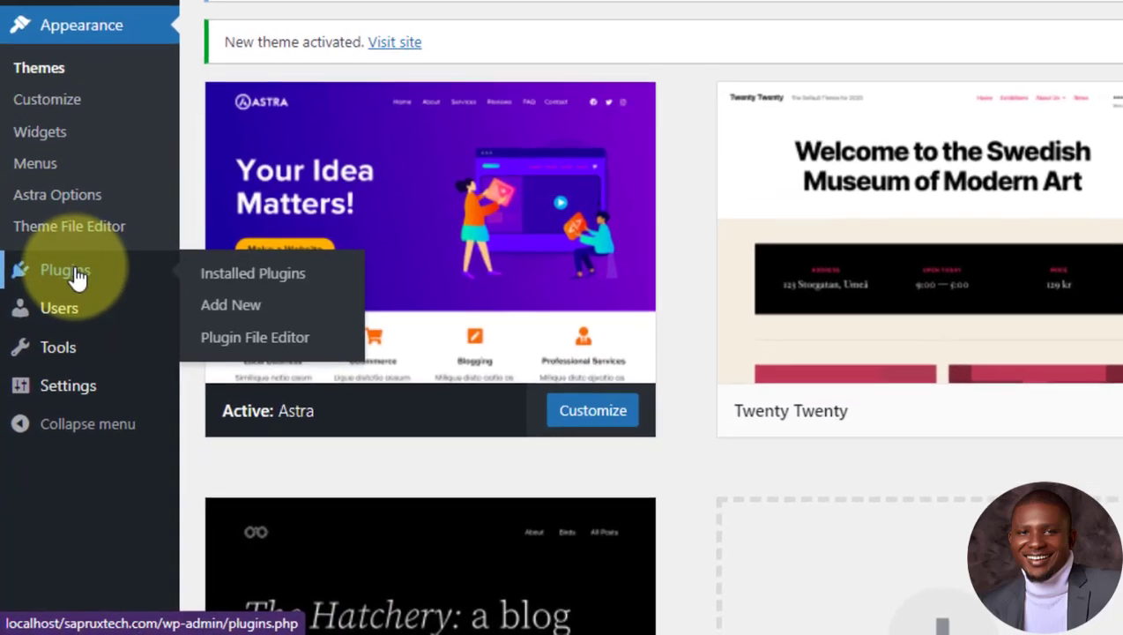
left_click(70, 280)
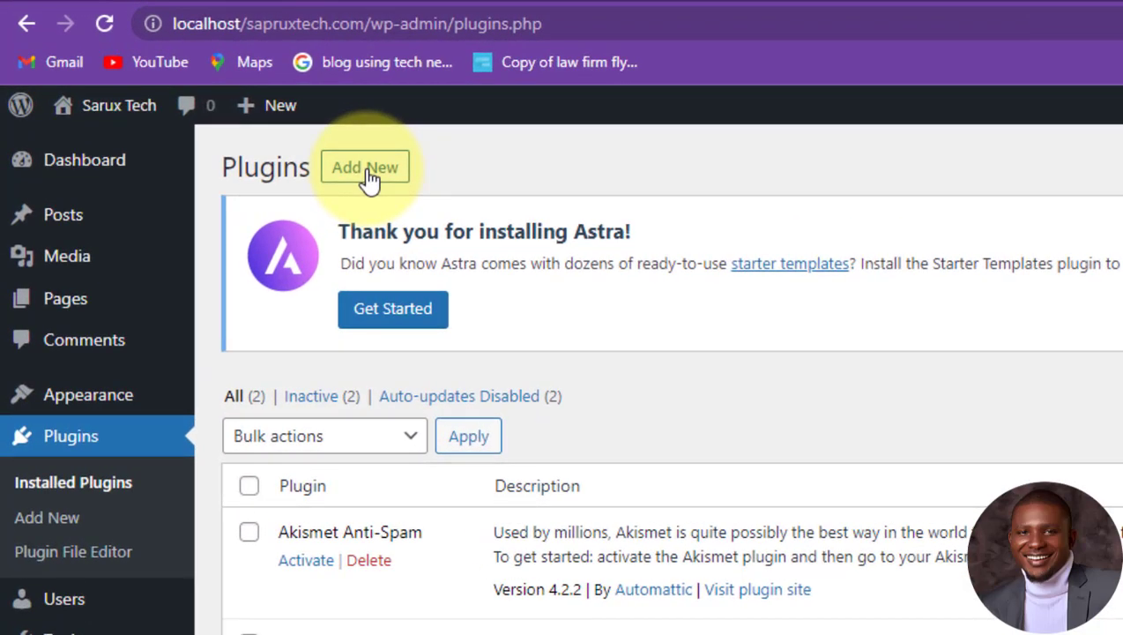
left_click(368, 175)
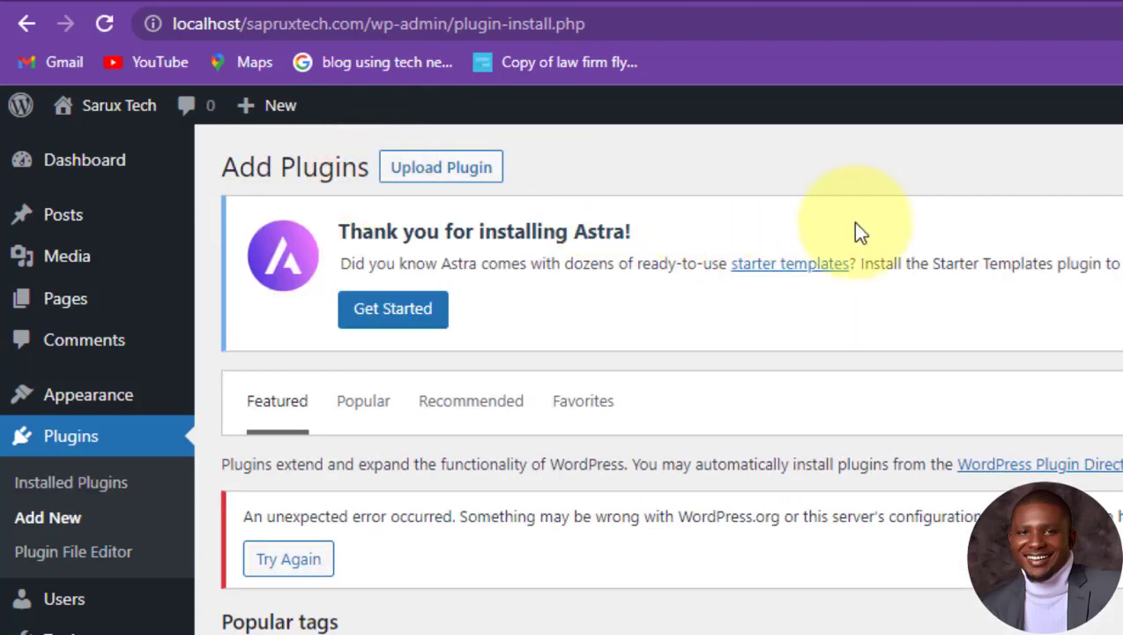
left_click(438, 176)
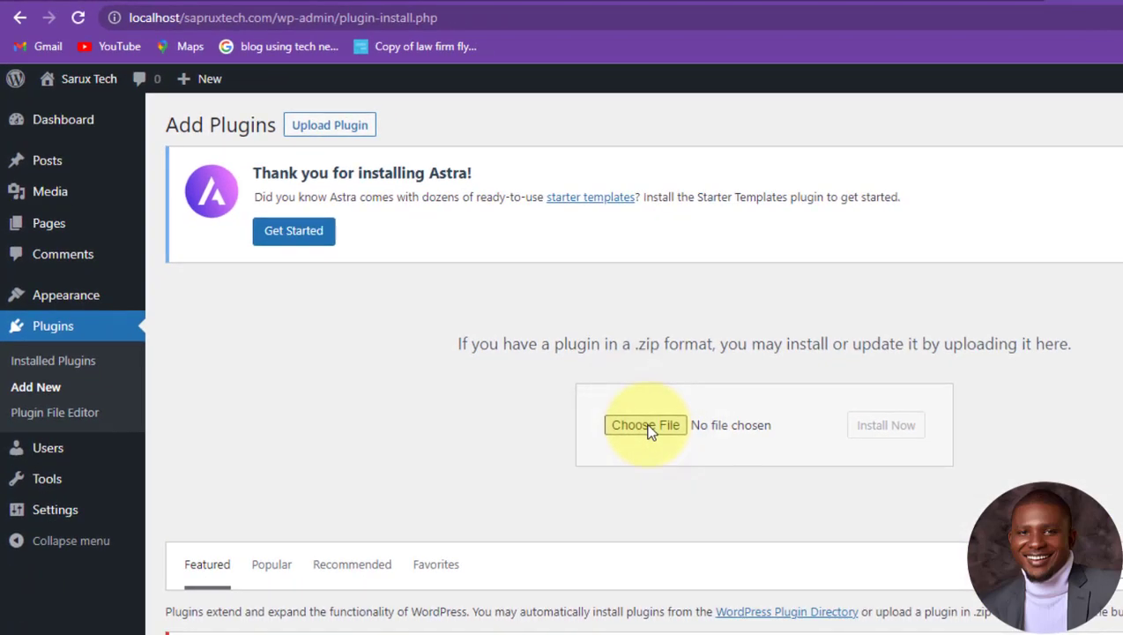
Step: Choose astra-sites.3.1.7 (1).zip from Downloads as the plugin upload file
left_click(863, 569)
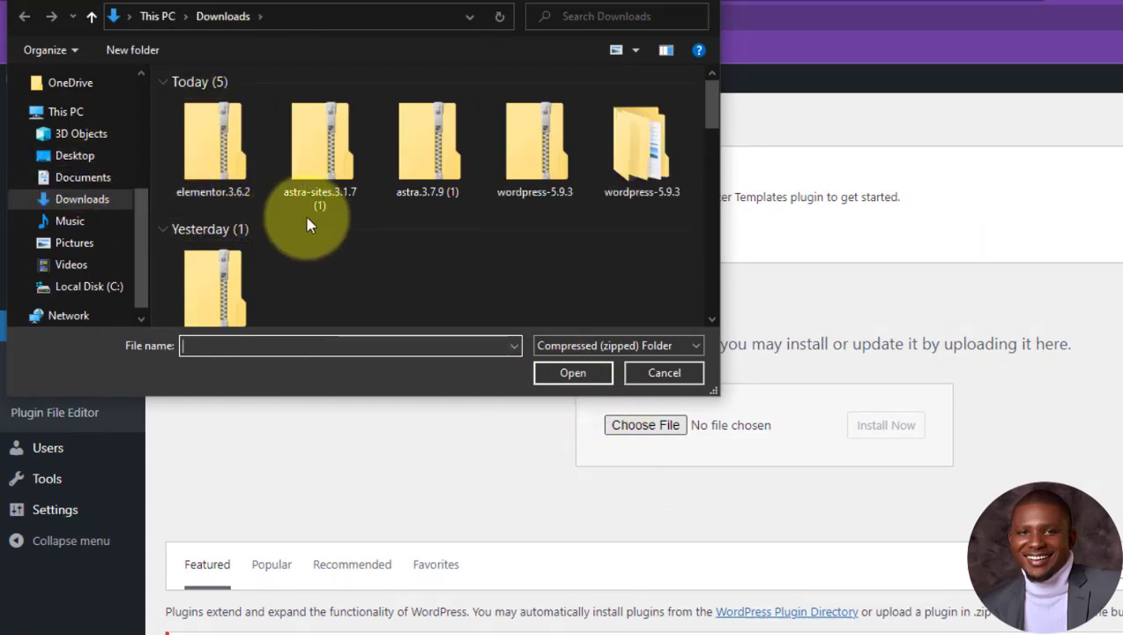
left_click(328, 152)
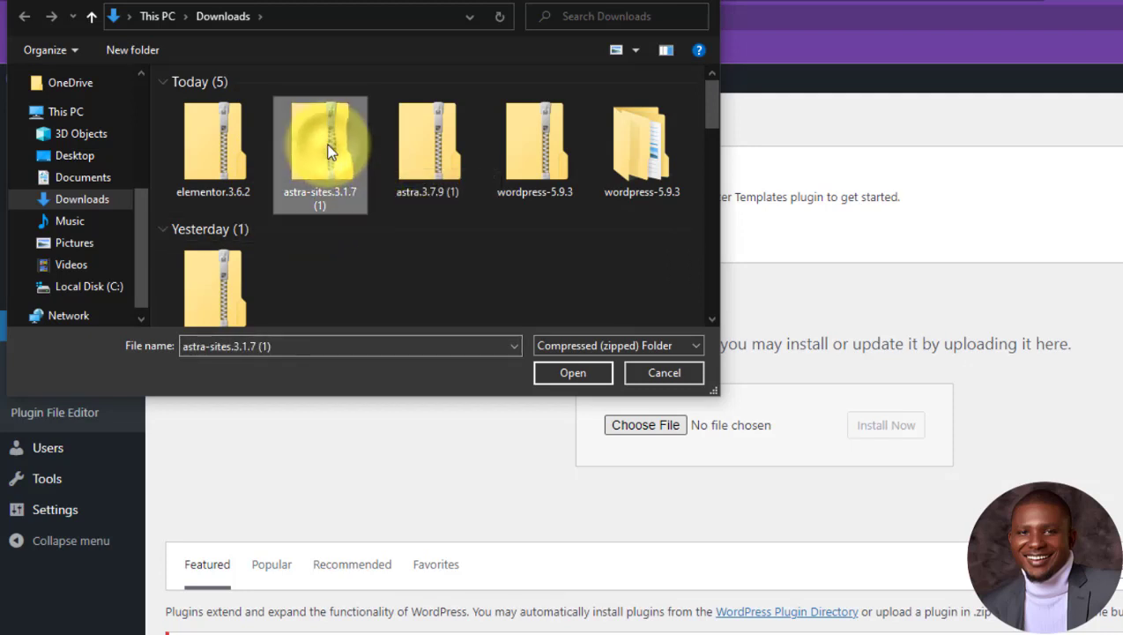
left_click(575, 373)
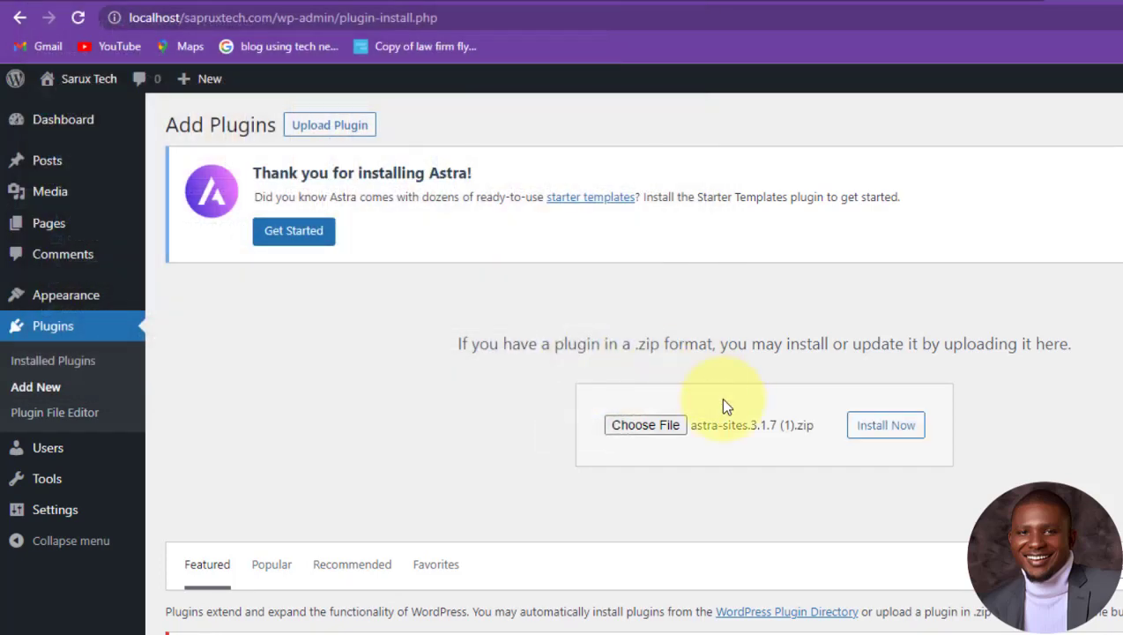
Step: Install the astra-sites.3.1.7 (1).zip plugin and start activating Starter Templates
left_click(880, 426)
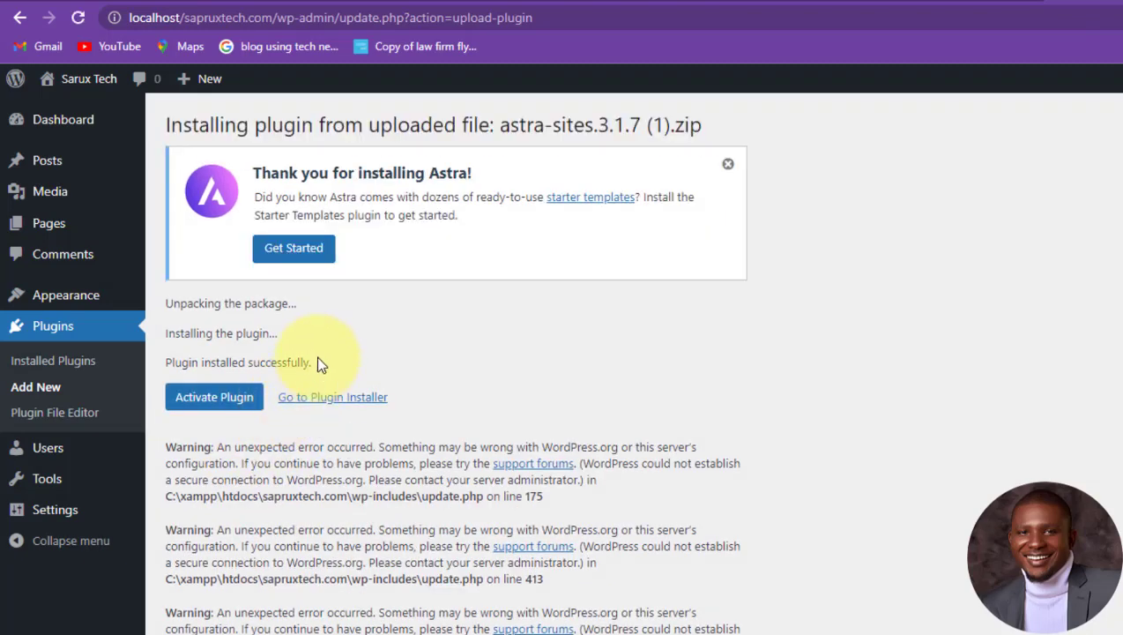
left_click(217, 398)
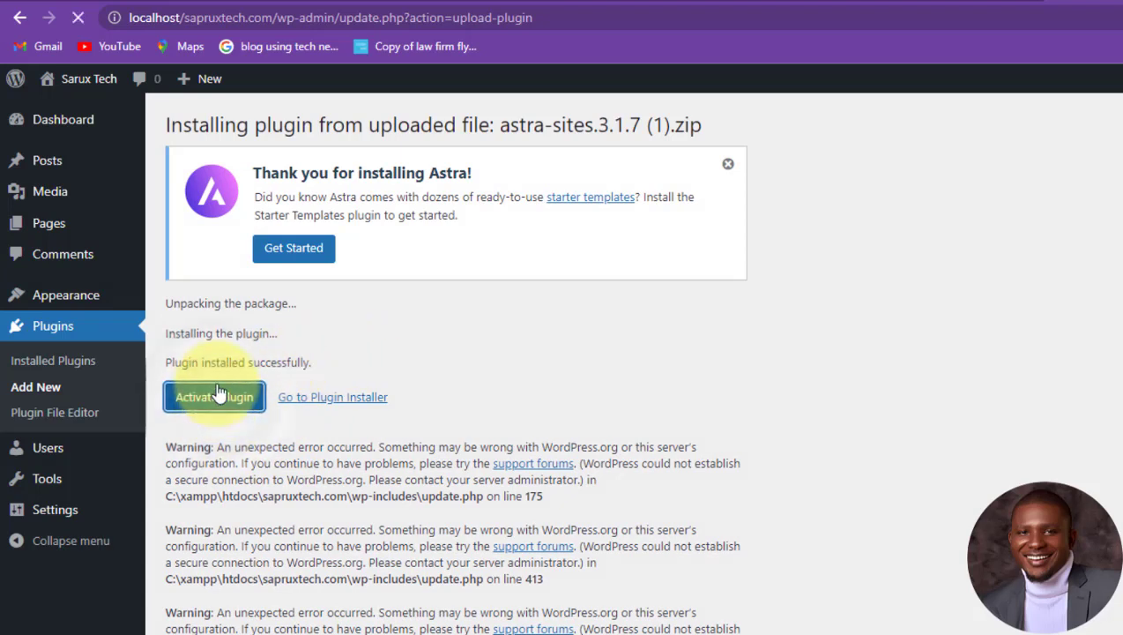
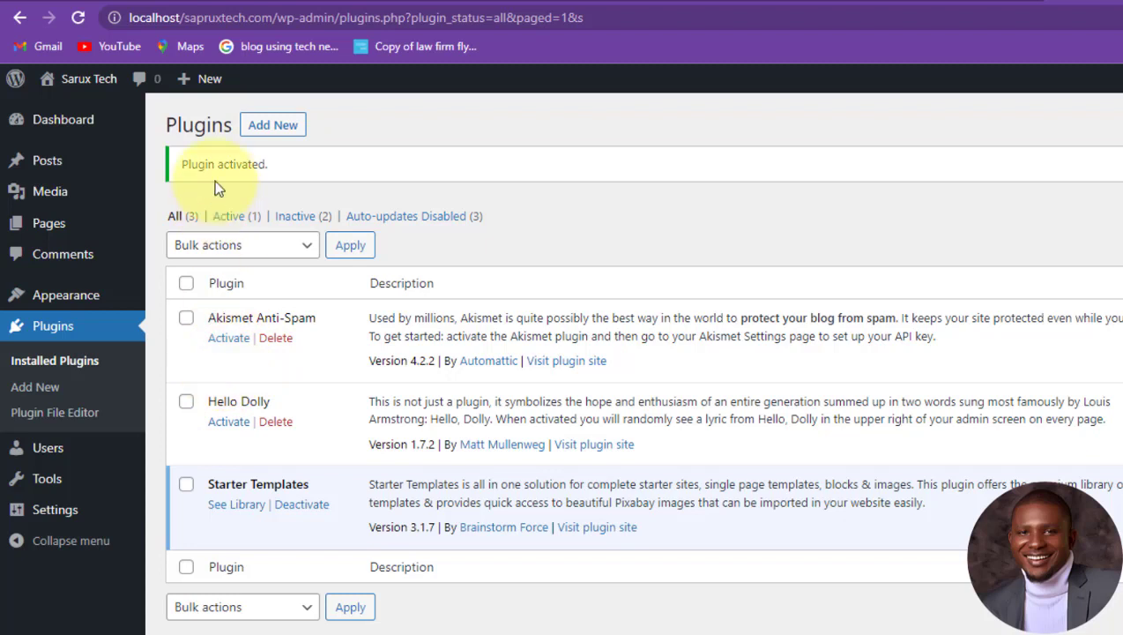
Step: Clear the stray text selection and open the Starter Templates library
left_click_drag(271, 169, 181, 171)
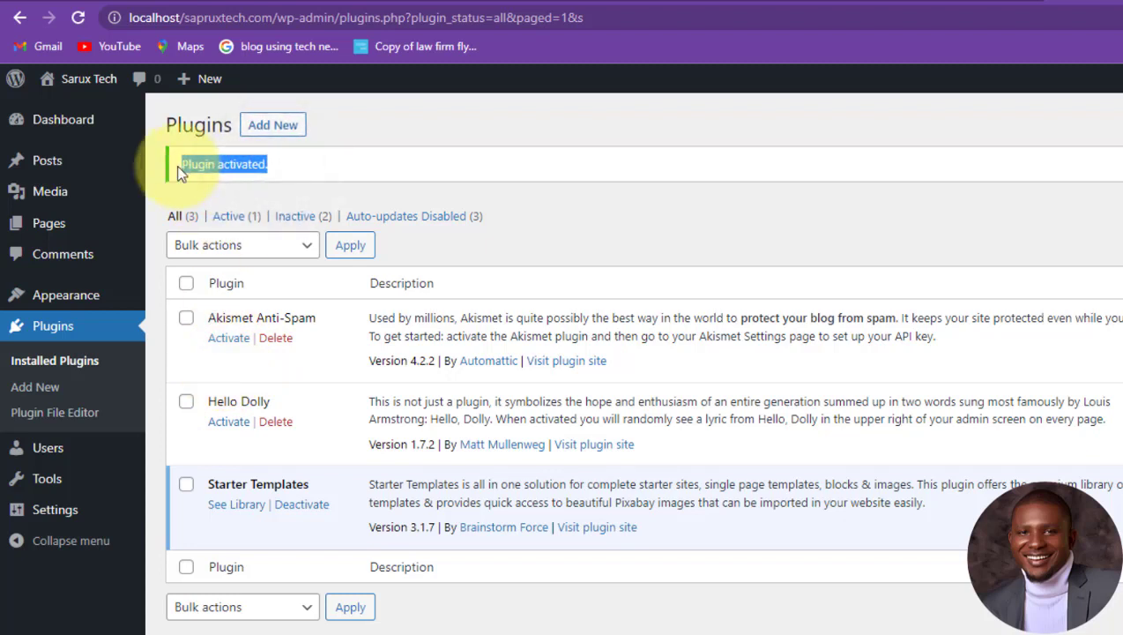
left_click(552, 251)
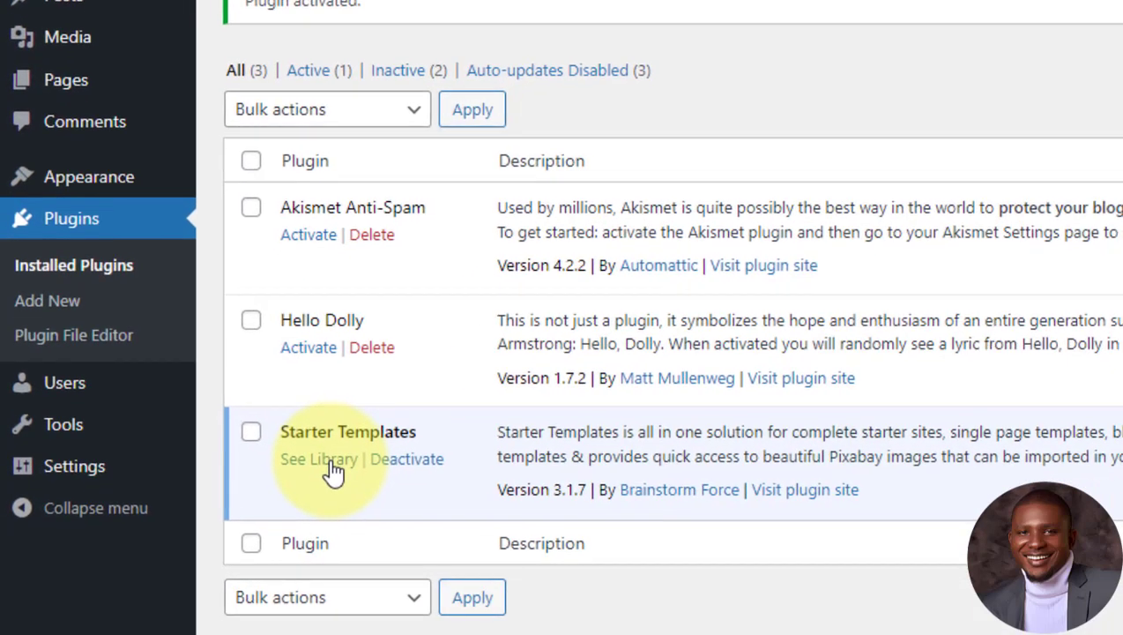
left_click(319, 459)
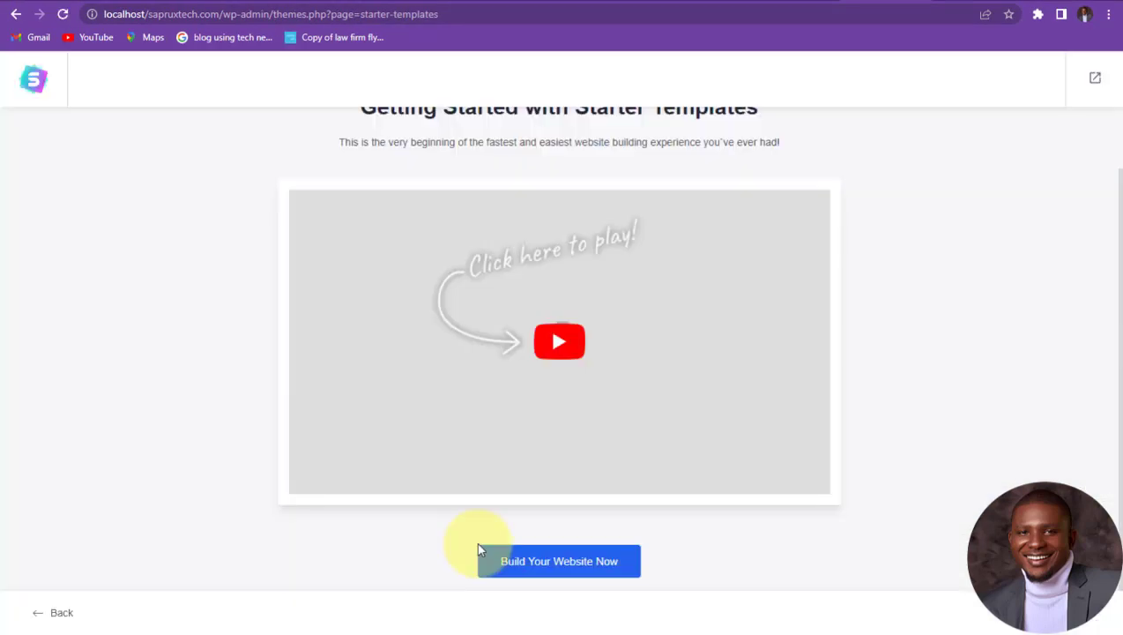
Step: Start building a website from a template with Elementor as the page builder
scroll(484, 306, "up", 1)
scroll(555, 317, "down", 1)
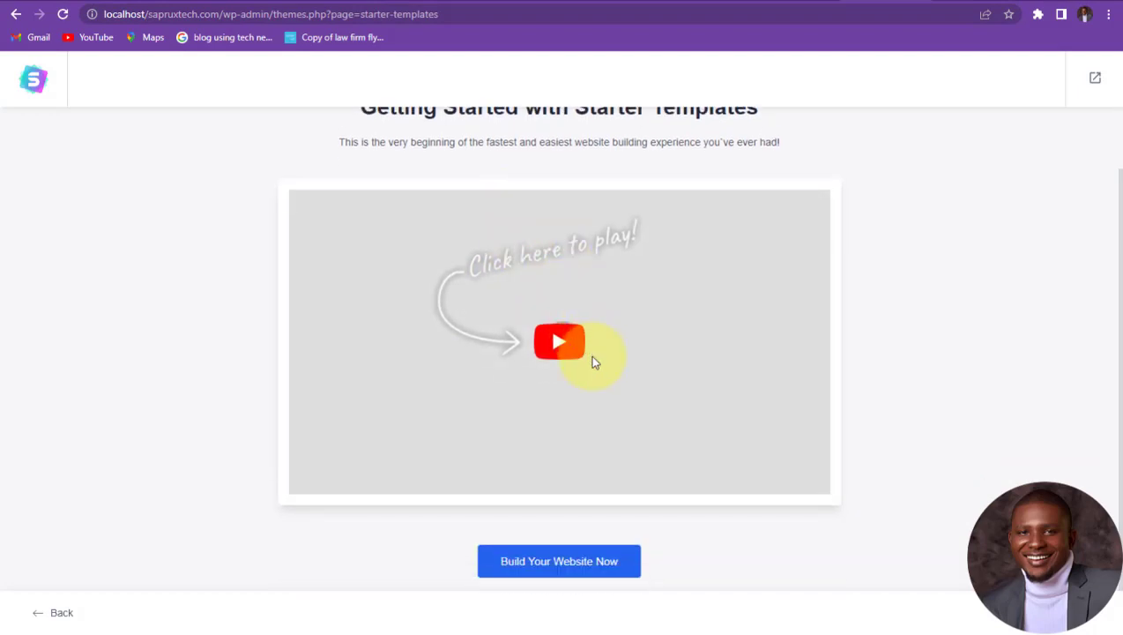
left_click(574, 564)
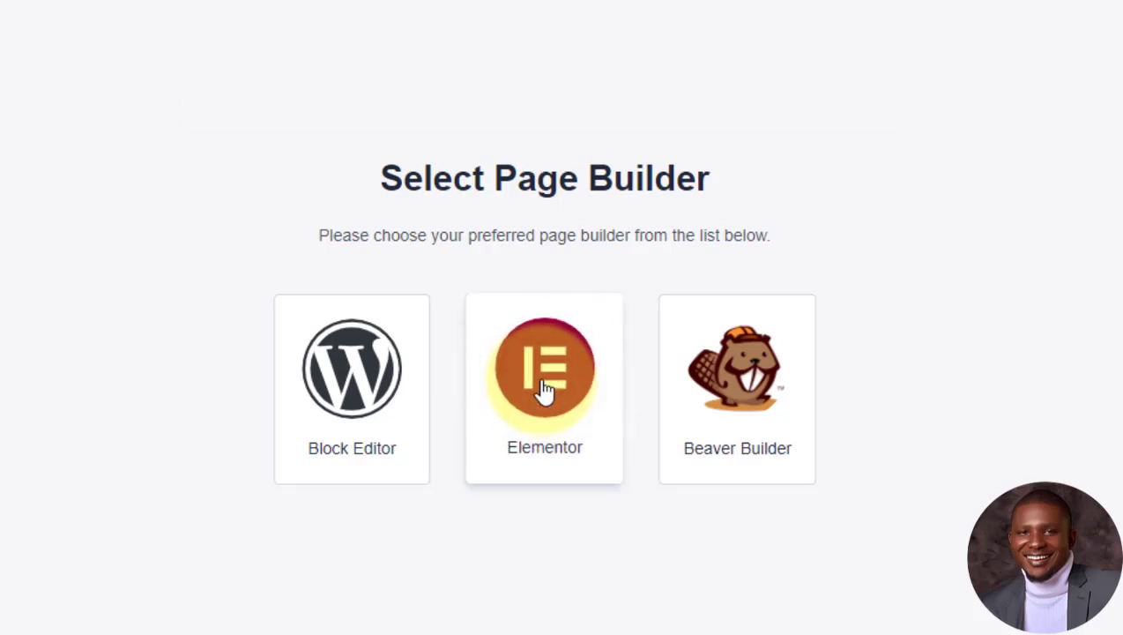
left_click(545, 391)
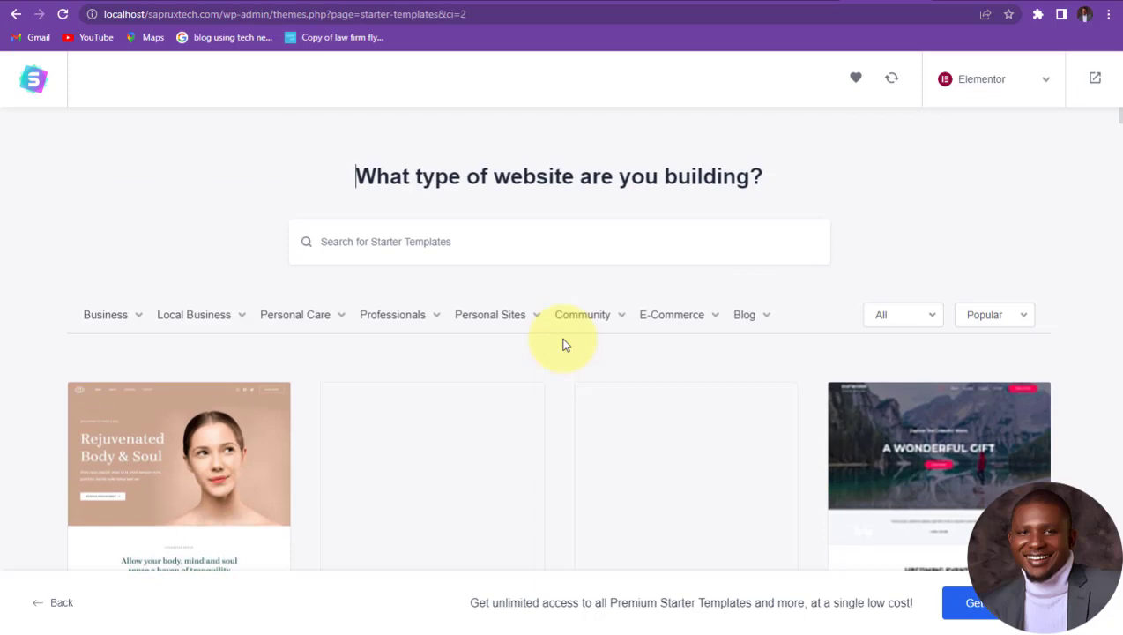
Step: Browse the template grid and choose the Personal Portfolio template
scroll(564, 343, "down", 4)
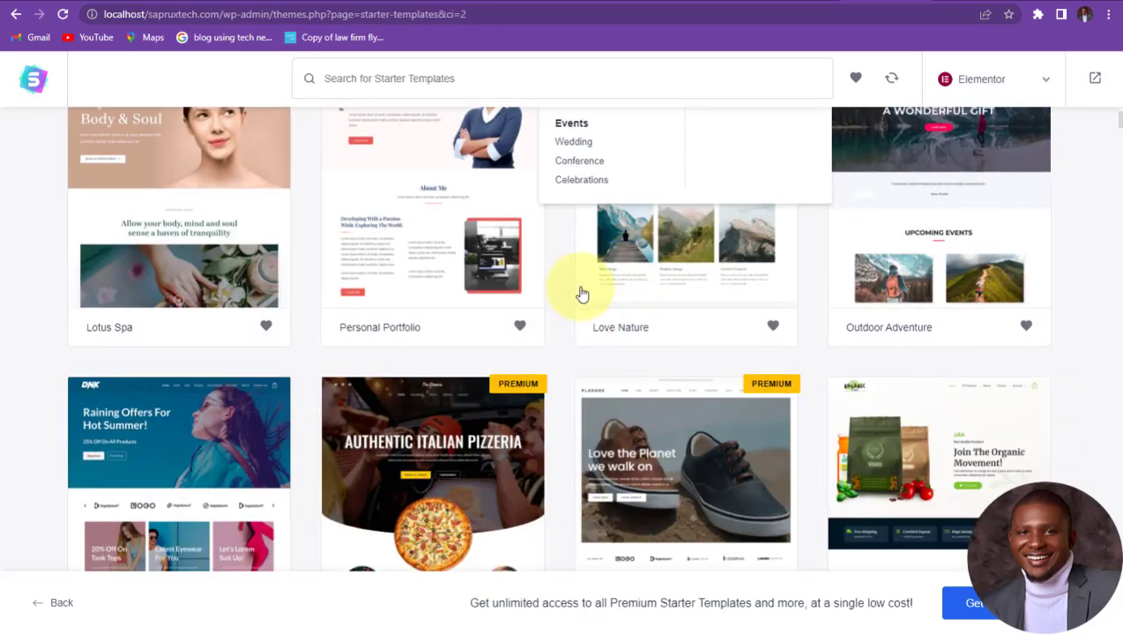
scroll(599, 291, "up", 3)
scroll(617, 348, "down", 5)
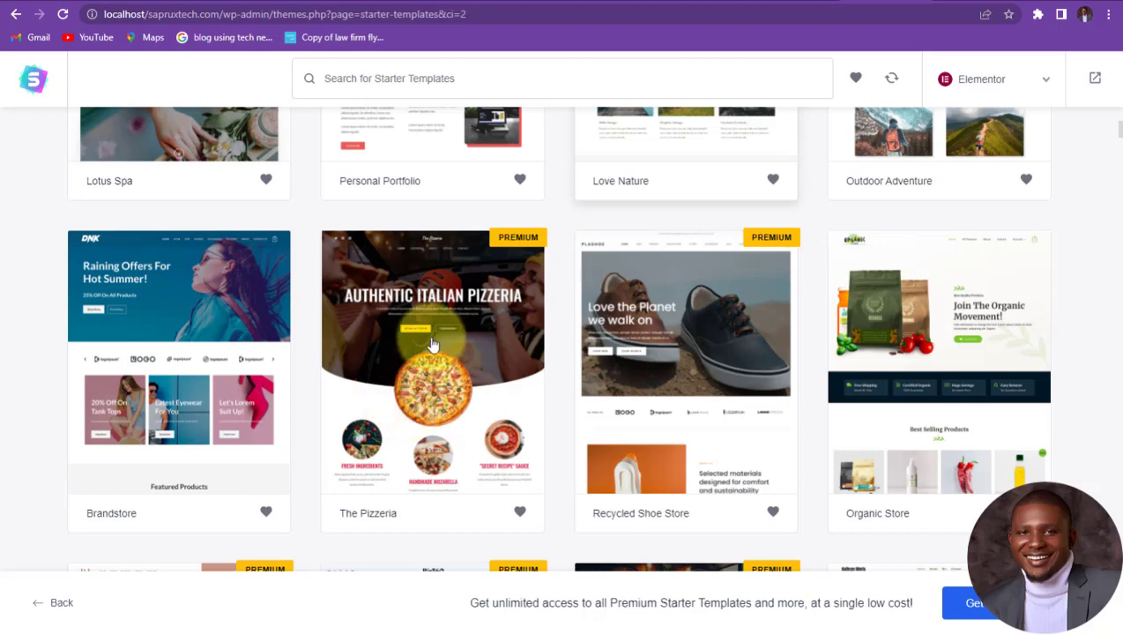
scroll(434, 333, "up", 4)
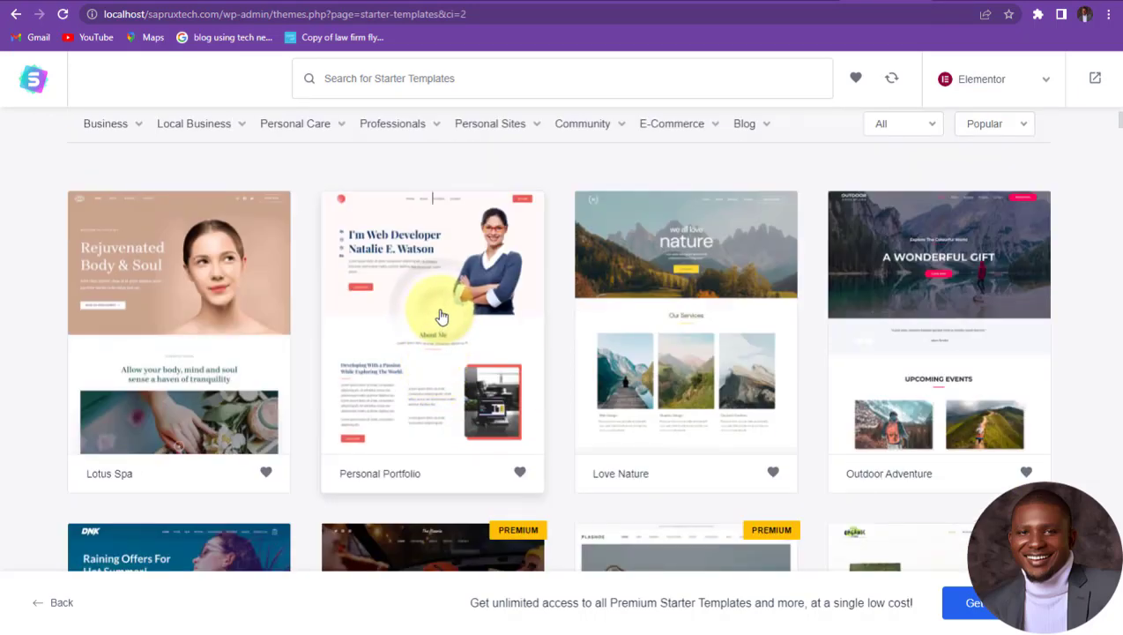
left_click(441, 316)
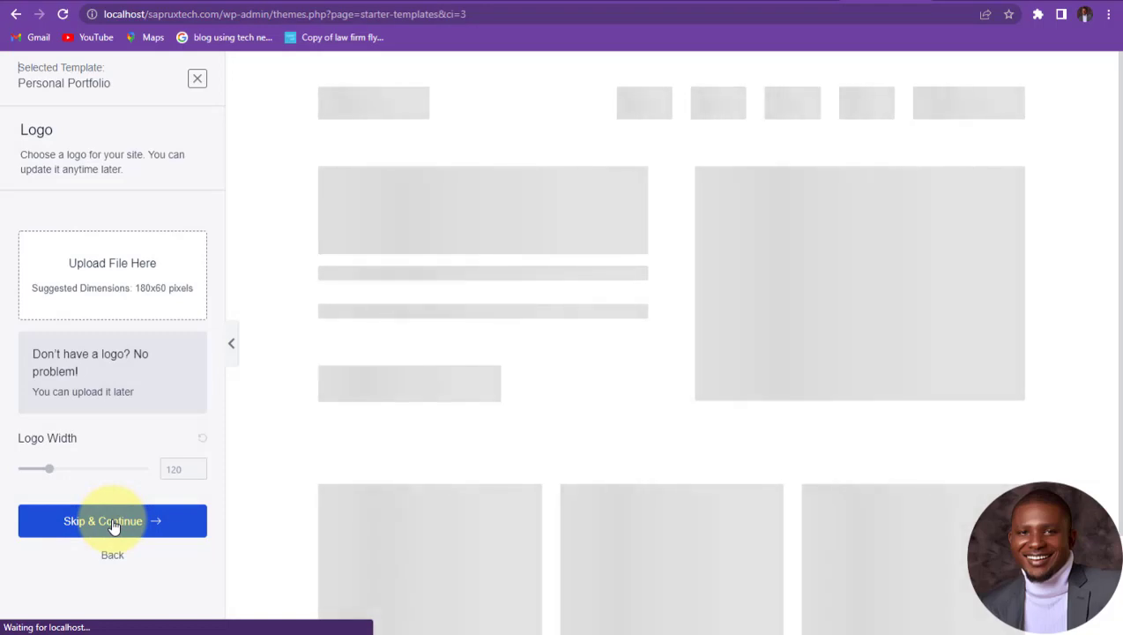
Step: Keep the default colours and fonts and submit to build the Personal Portfolio site
scroll(123, 403, "down", 2)
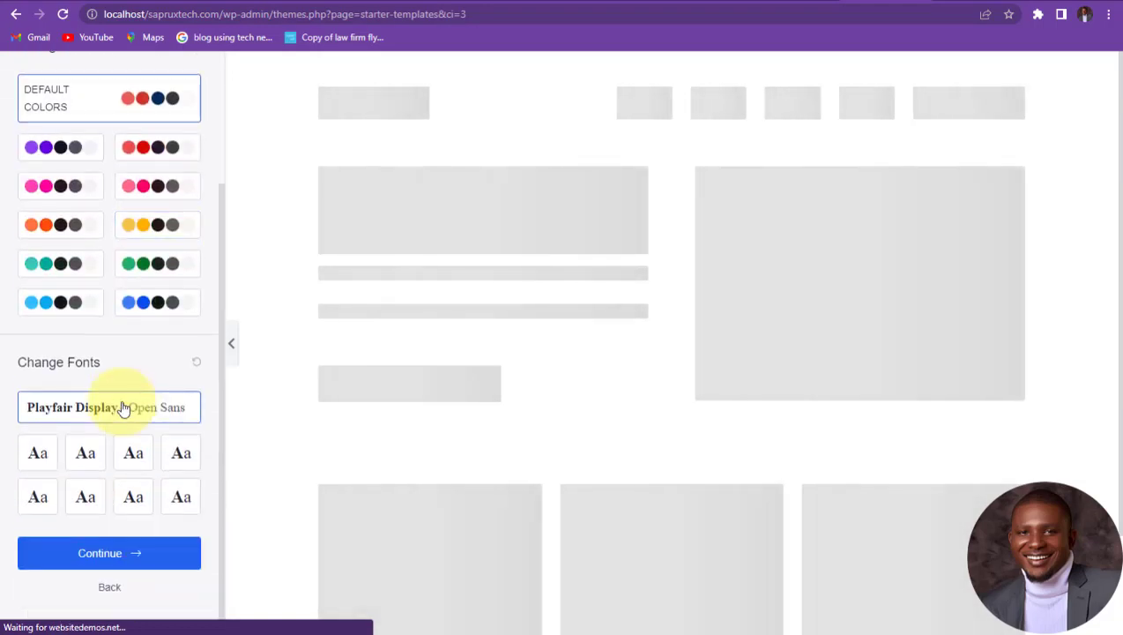
left_click(130, 554)
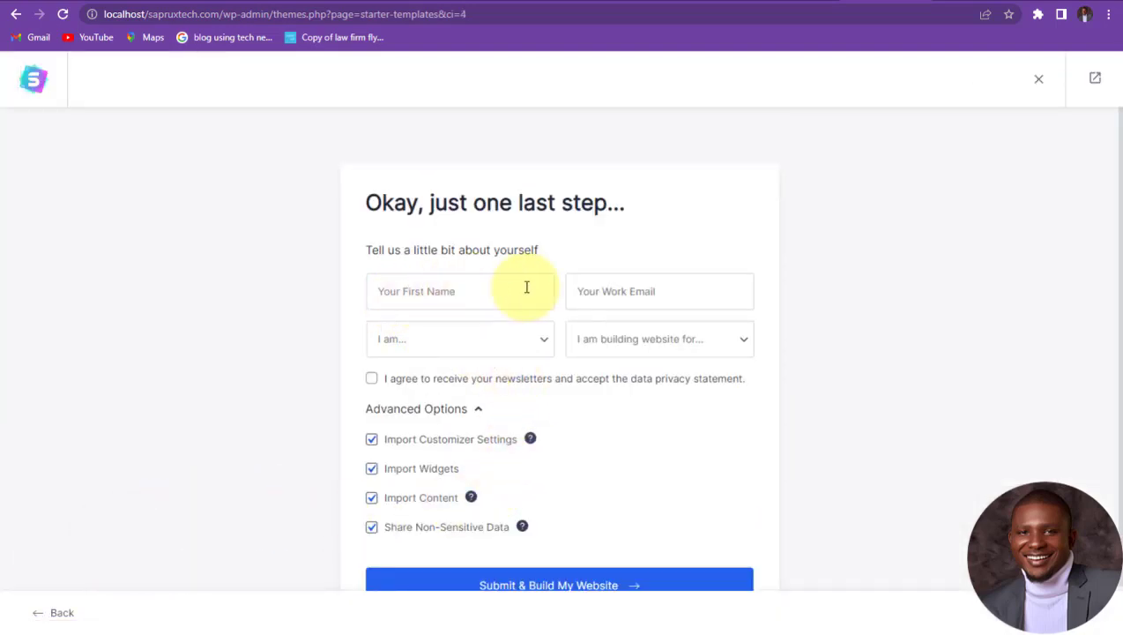
scroll(518, 361, "down", 1)
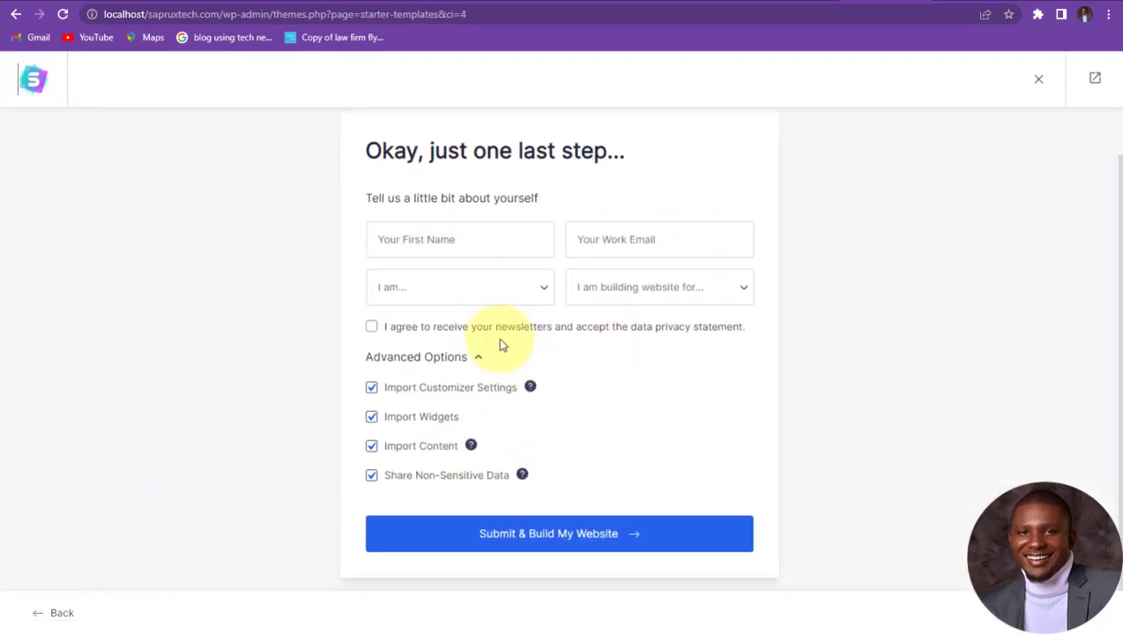
left_click(554, 534)
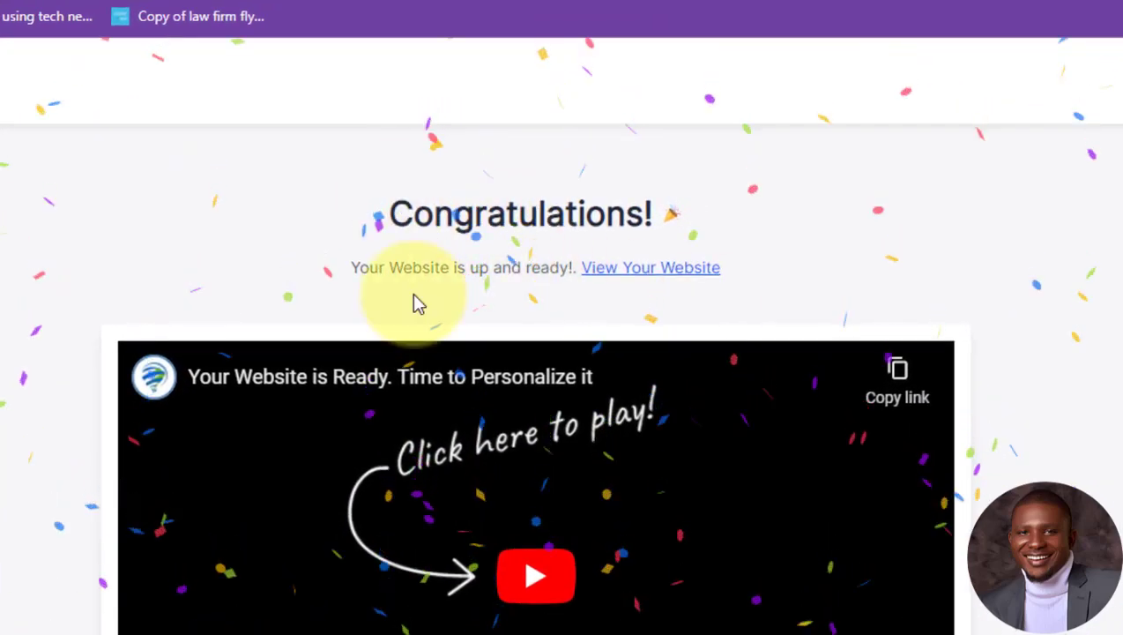
Step: Close the network list and switch to the localhost/sapruxtech.com homepage tab
left_click(1039, 237)
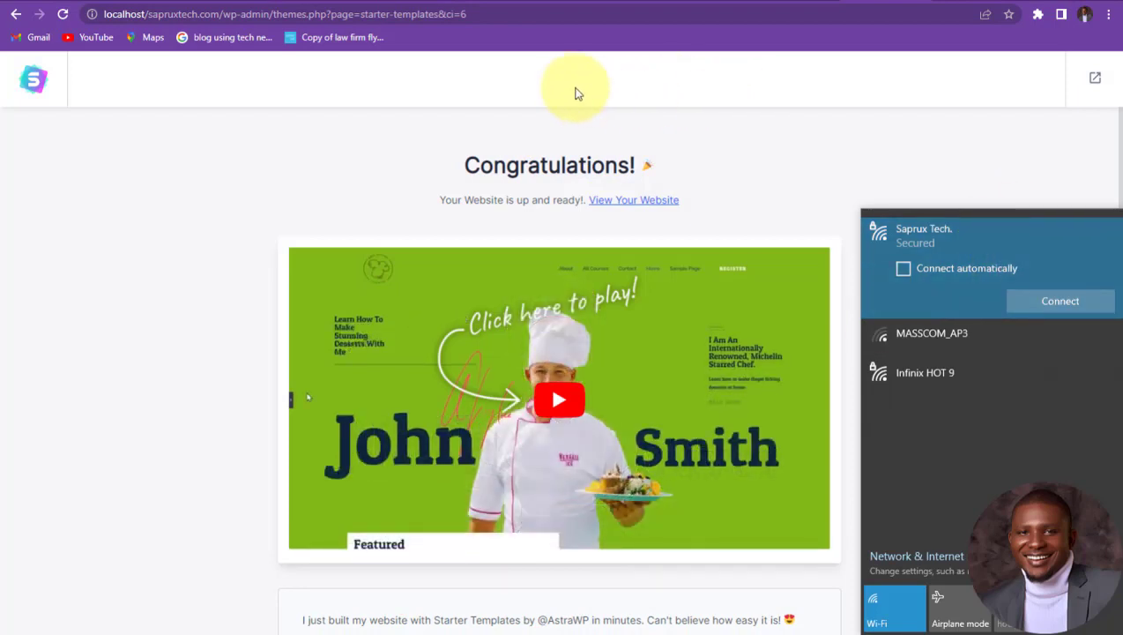
left_click(572, 86)
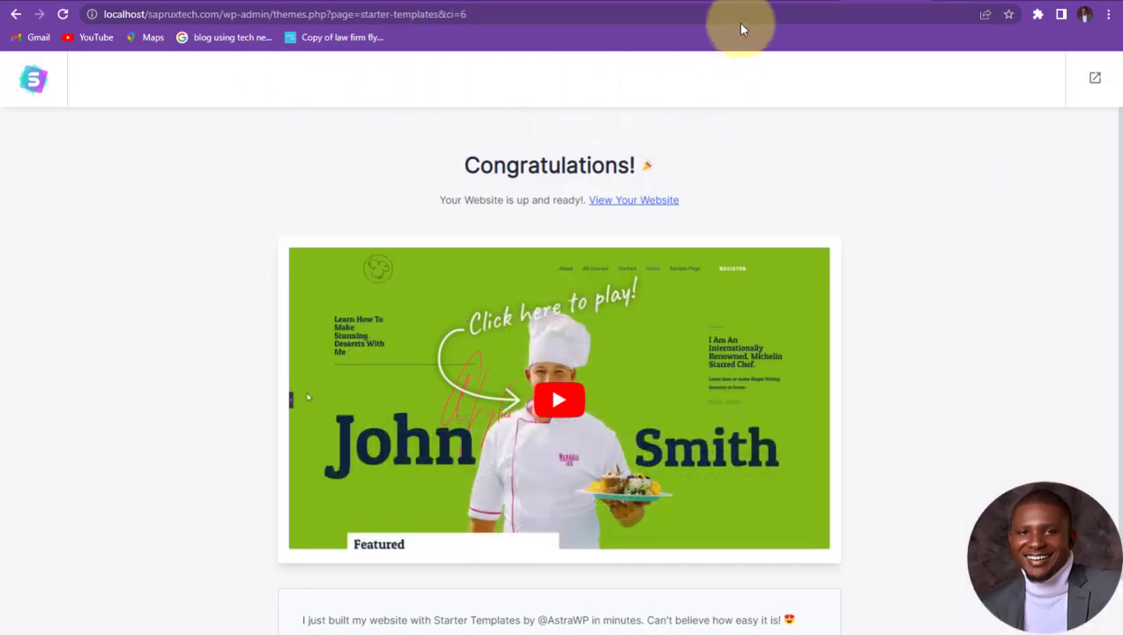
left_click(790, 3)
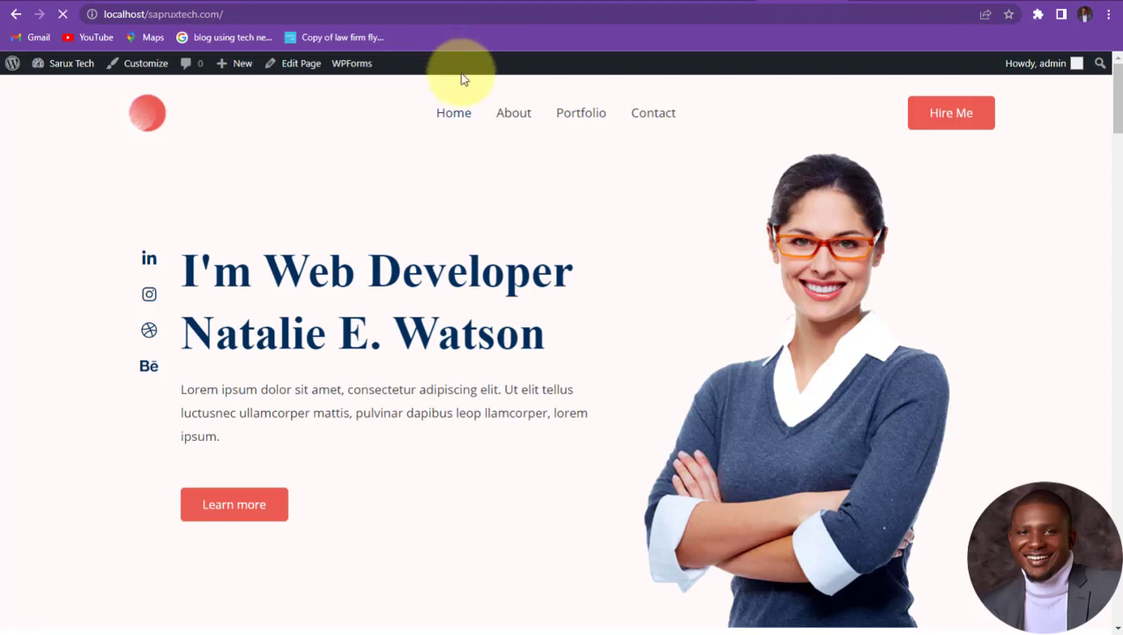
scroll(467, 236, "down", 6)
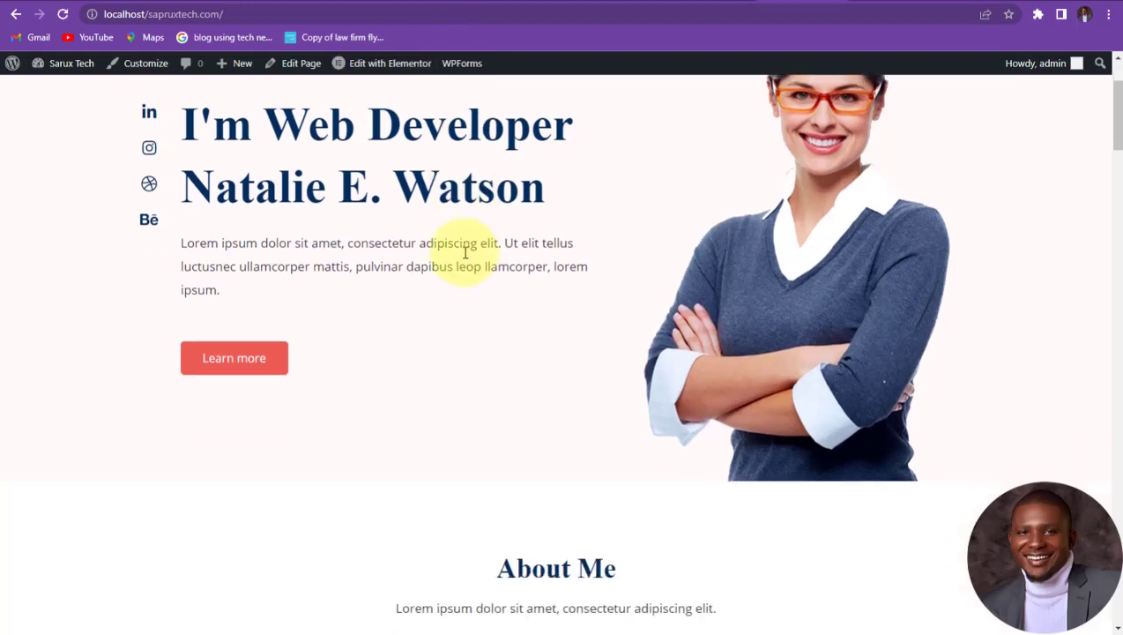
scroll(468, 267, "down", 12)
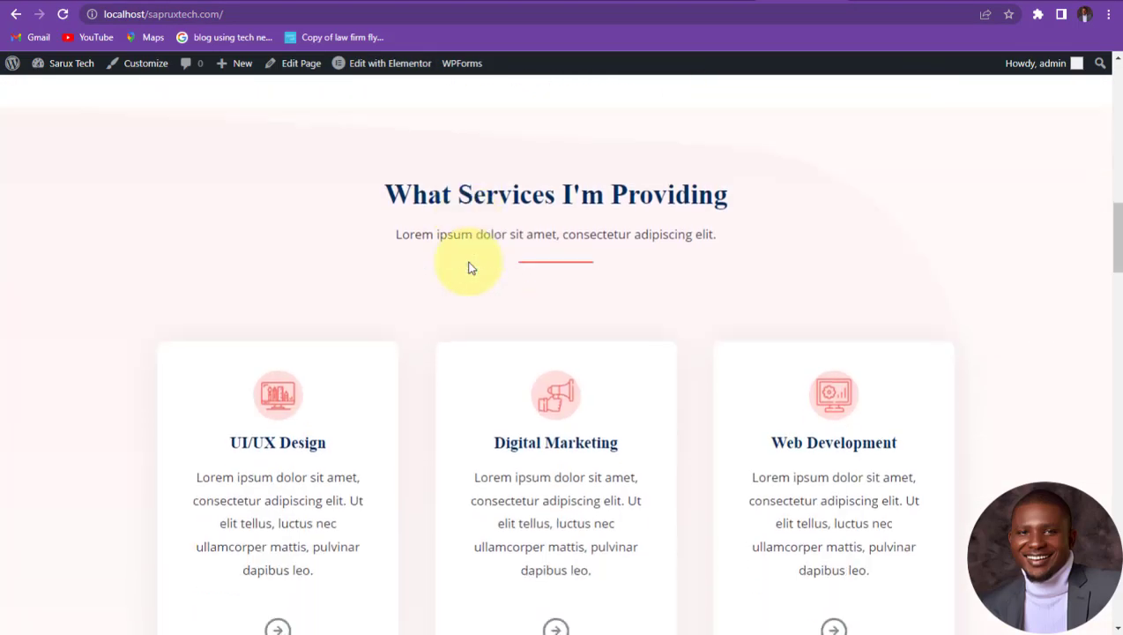
scroll(468, 267, "down", 15)
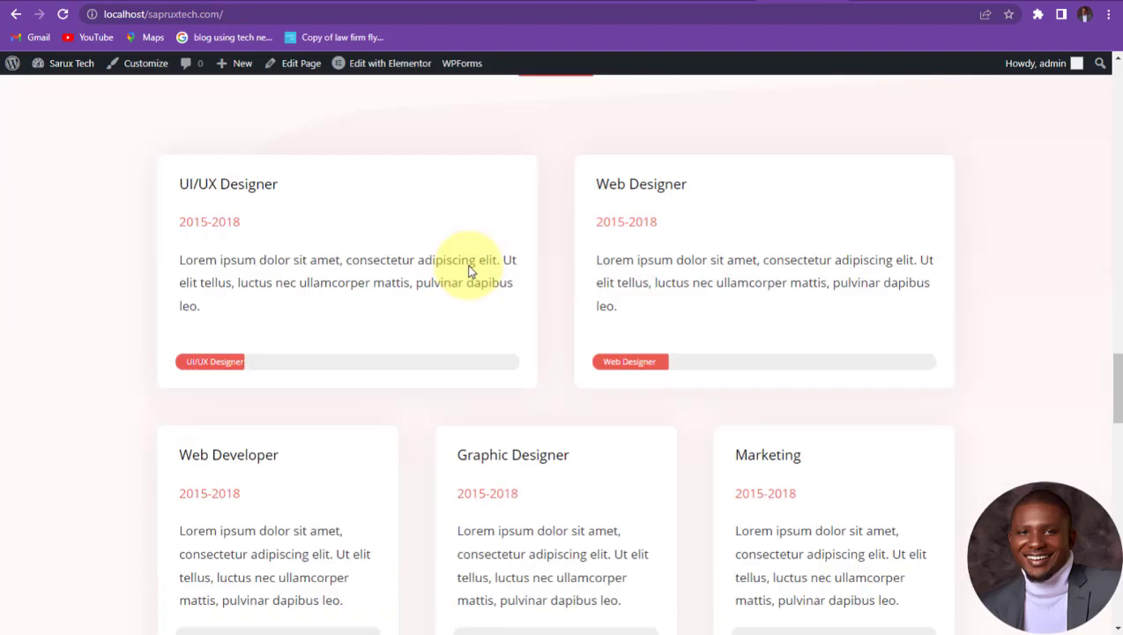
scroll(468, 271, "down", 9)
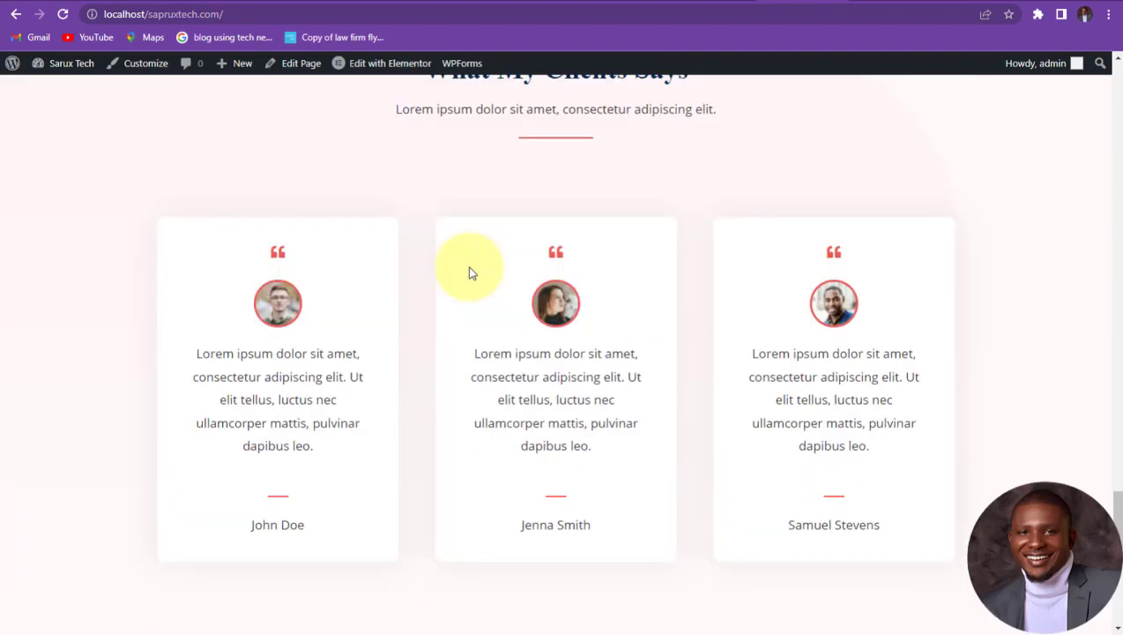
scroll(470, 273, "up", 2)
scroll(469, 272, "down", 4)
scroll(469, 272, "up", 10)
scroll(469, 272, "up", 20)
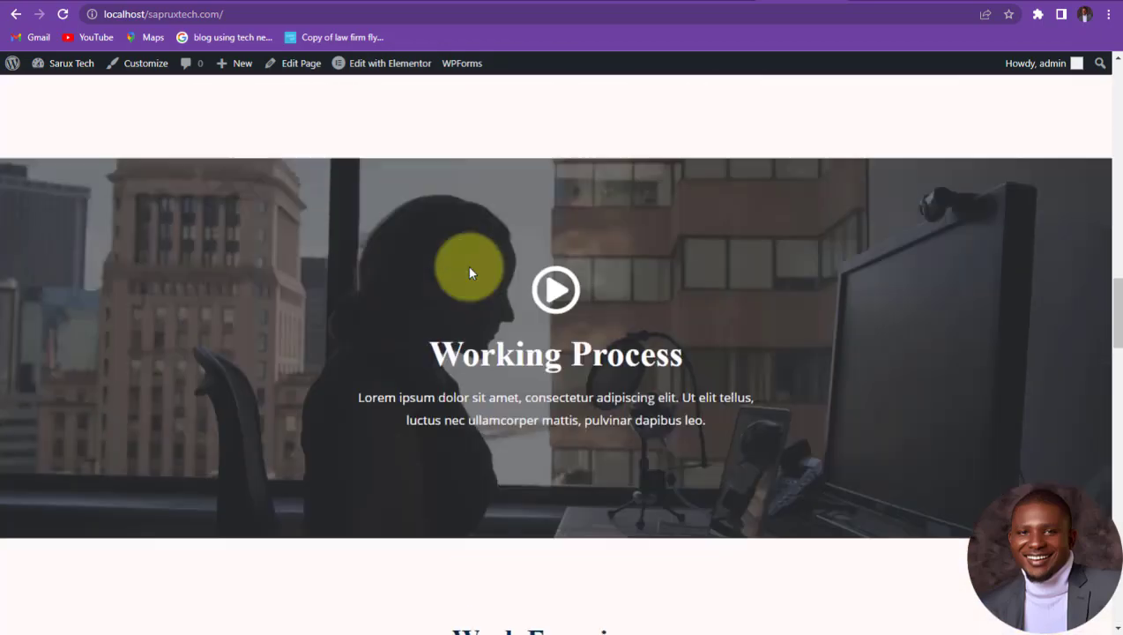
scroll(469, 273, "up", 2)
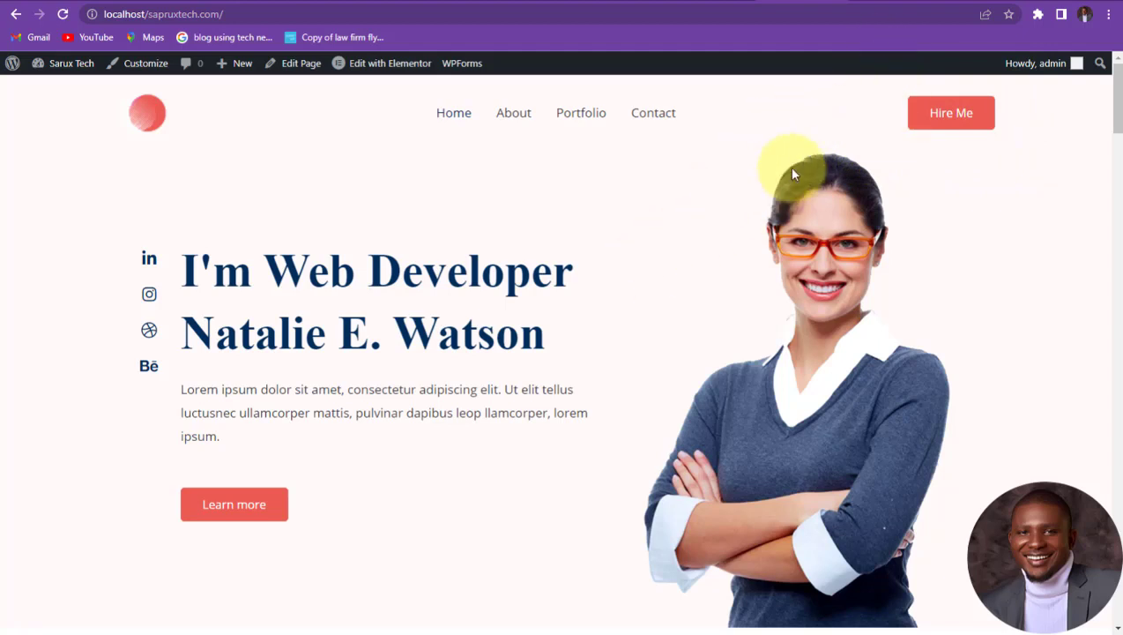
scroll(358, 263, "down", 5)
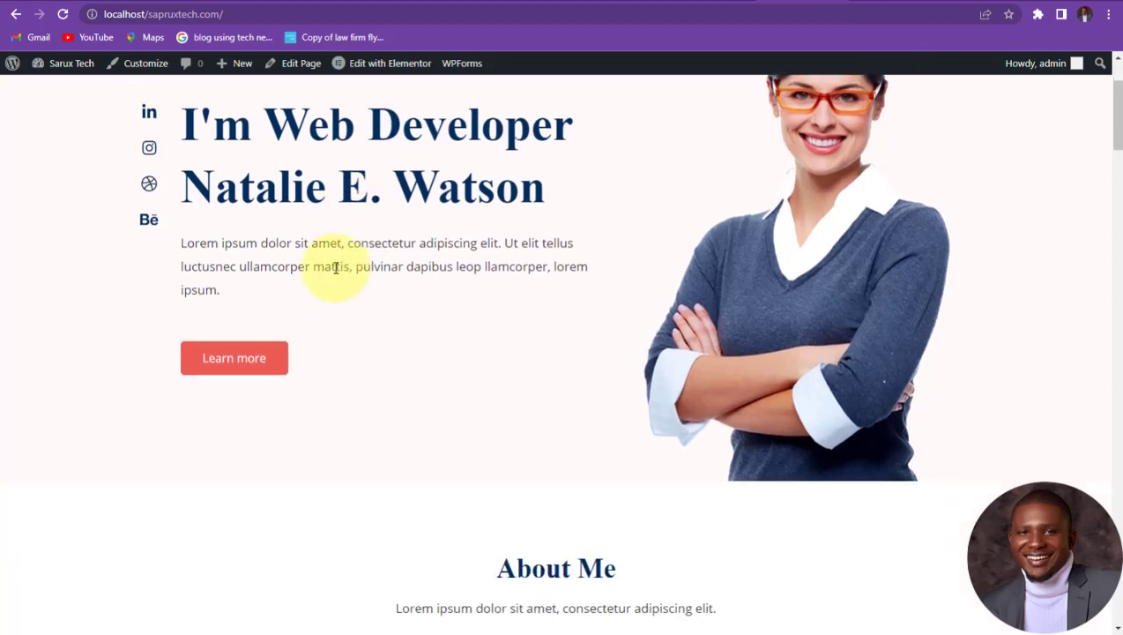
scroll(335, 268, "down", 4)
scroll(329, 276, "up", 2)
scroll(326, 268, "down", 1)
scroll(329, 273, "down", 12)
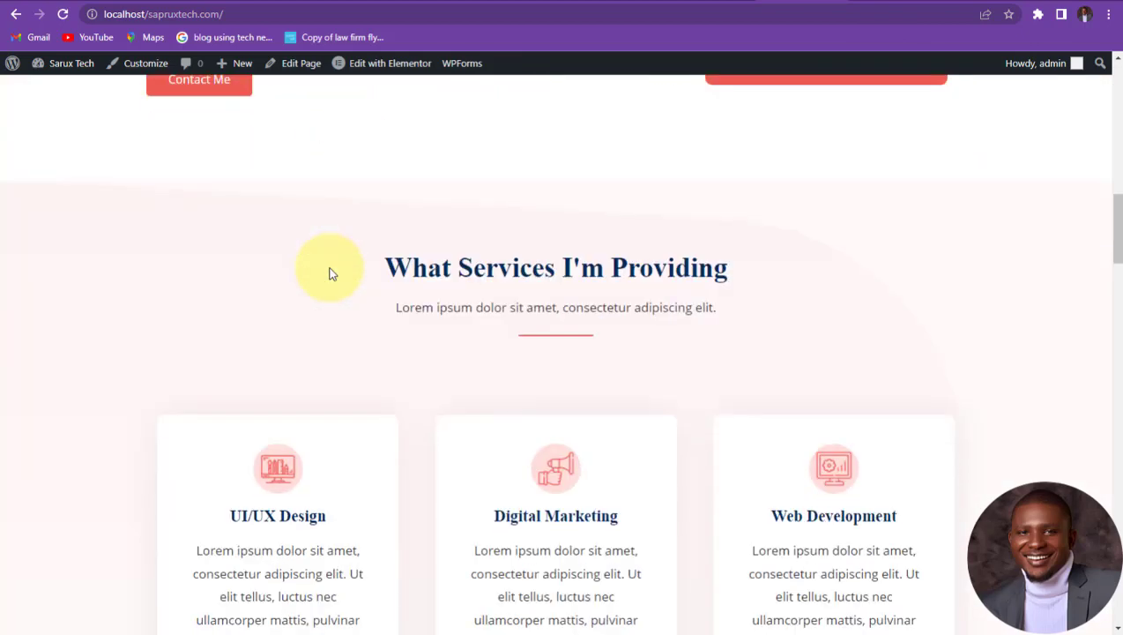
scroll(329, 273, "down", 20)
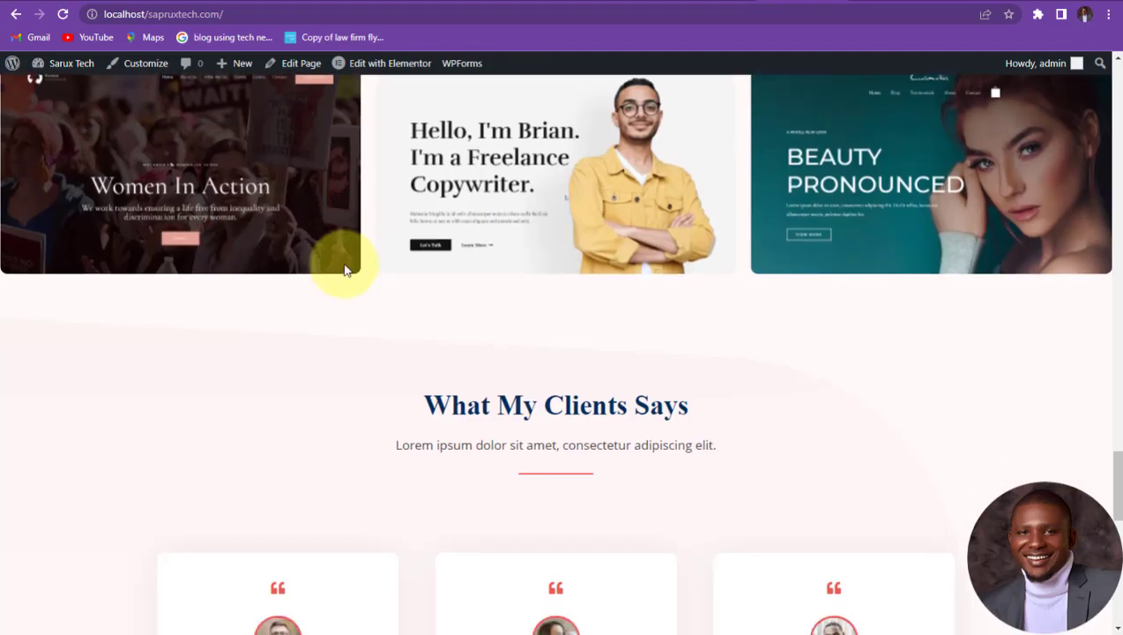
scroll(345, 270, "up", 18)
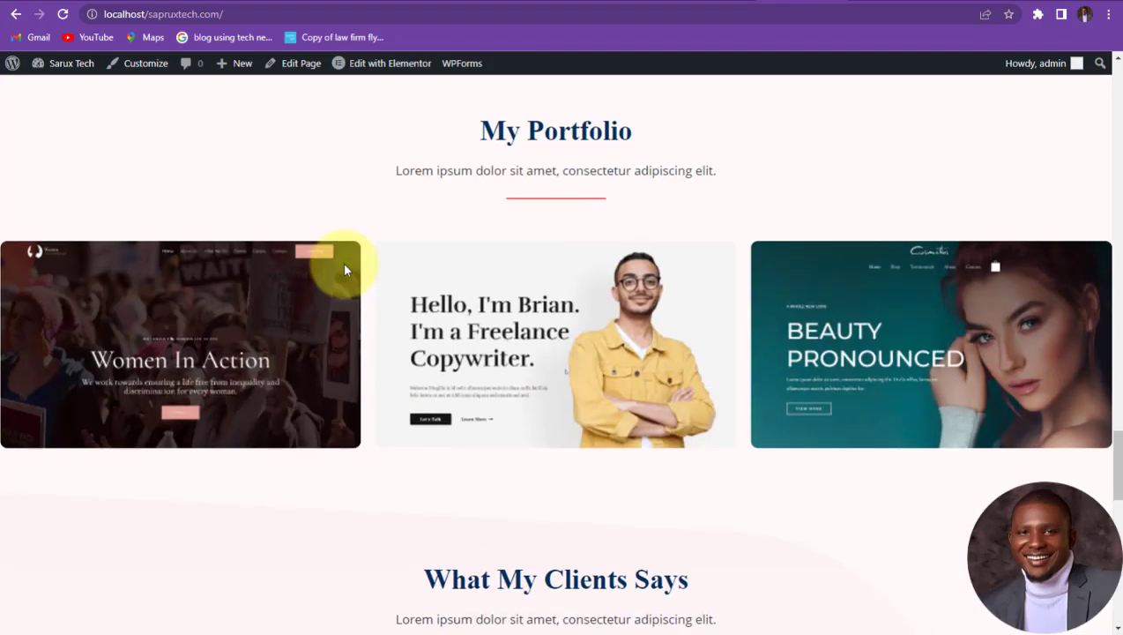
scroll(345, 270, "up", 20)
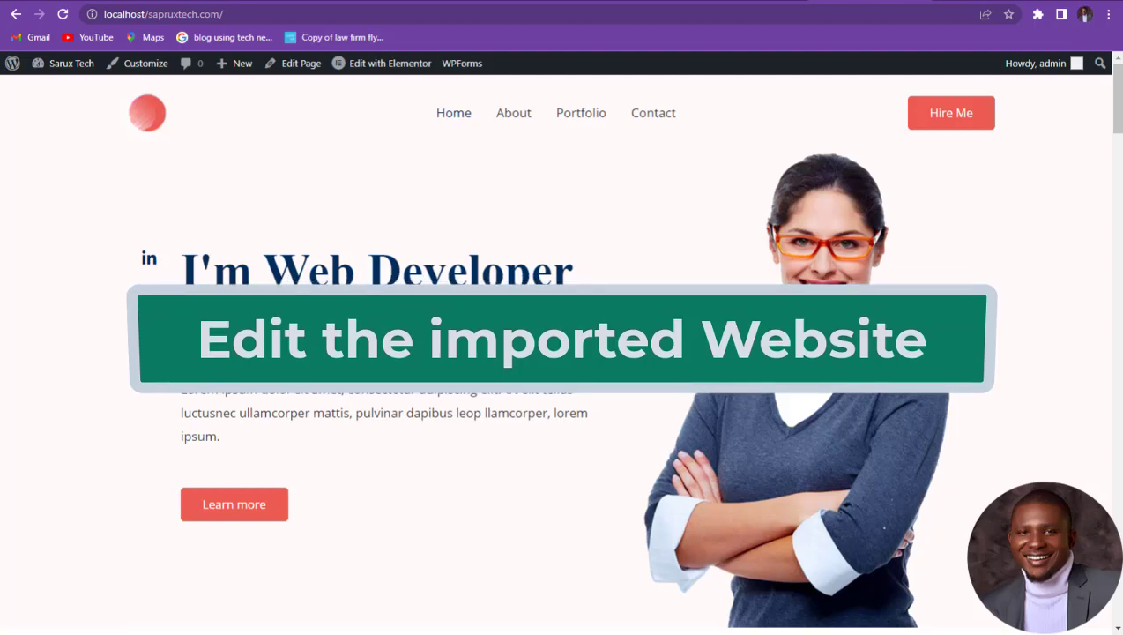
scroll(367, 279, "down", 2)
scroll(368, 279, "up", 2)
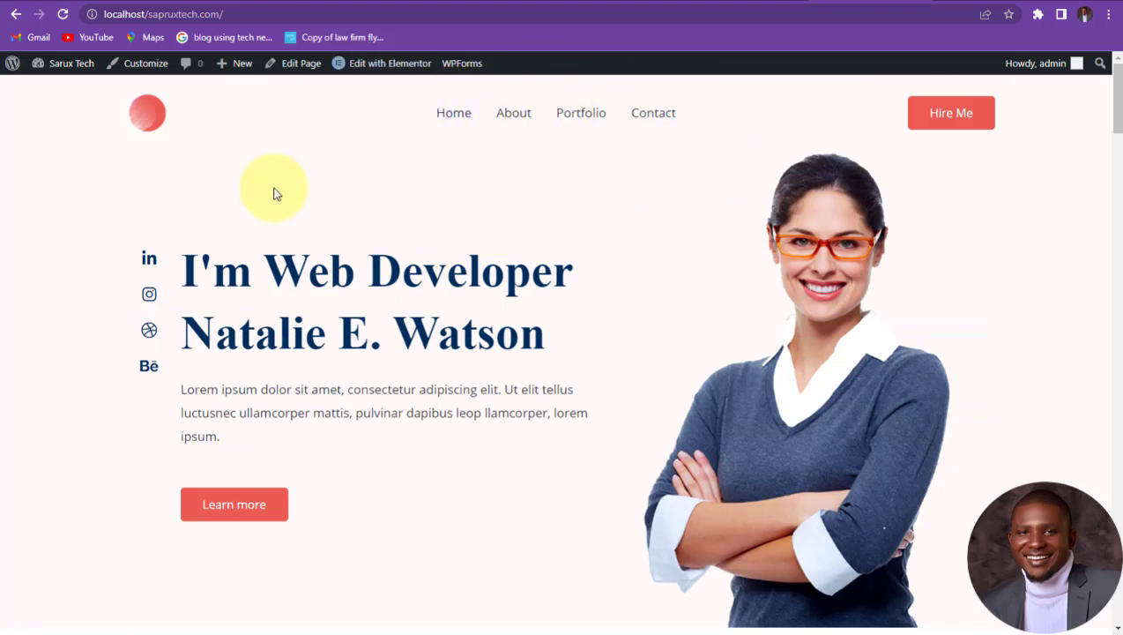
mouse_move(390, 67)
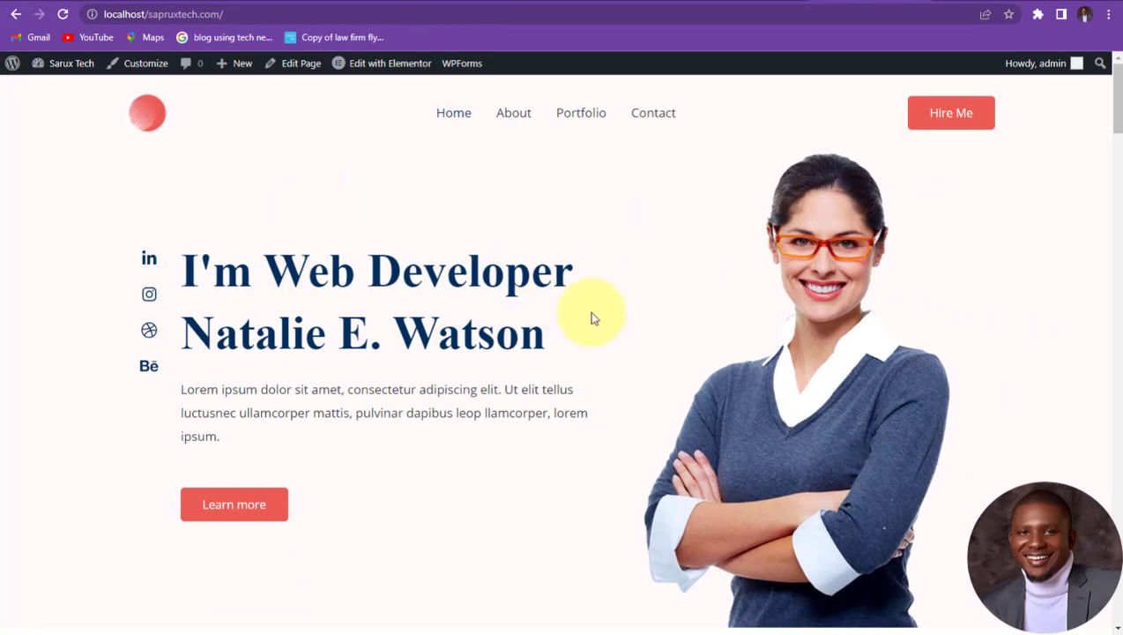
scroll(467, 302, "down", 15)
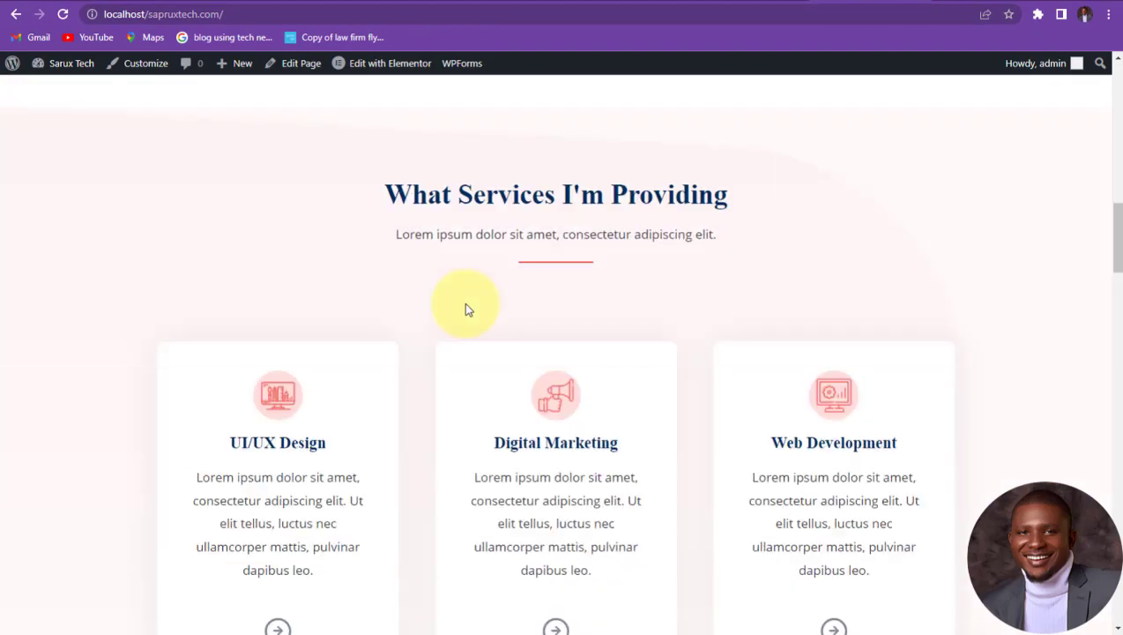
scroll(463, 302, "up", 10)
scroll(464, 305, "up", 5)
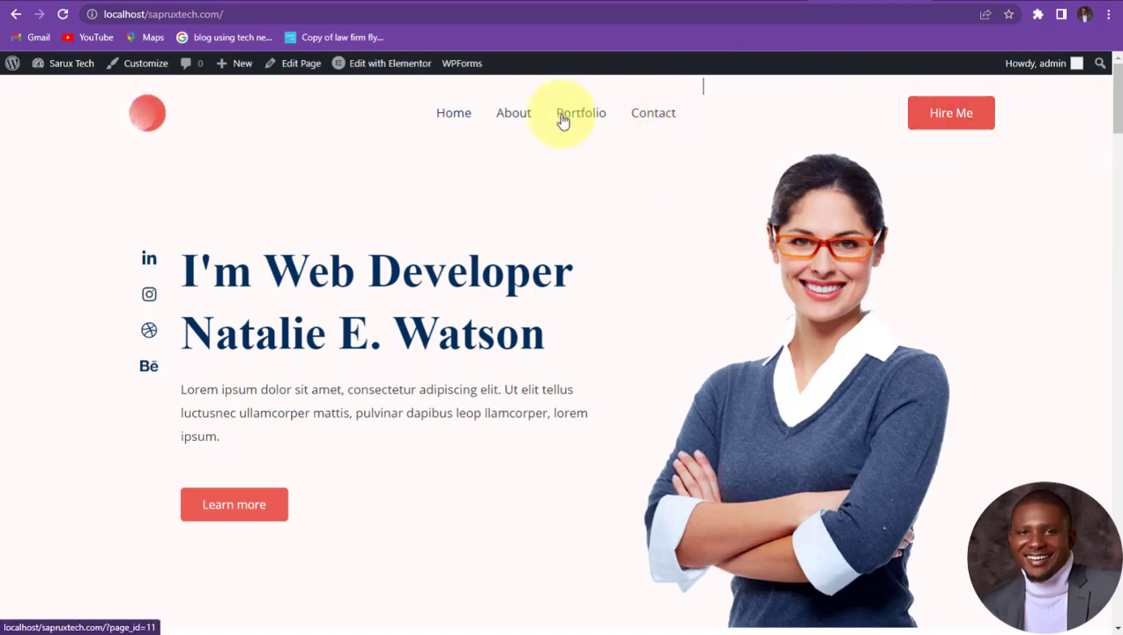
scroll(502, 278, "down", 1)
scroll(502, 277, "down", 15)
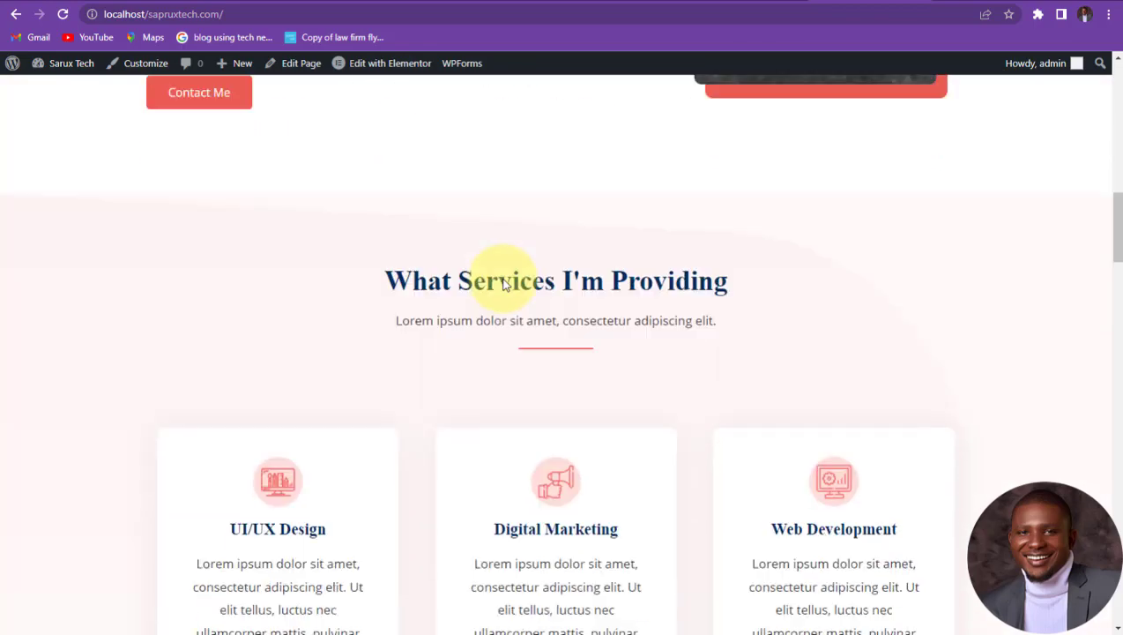
scroll(503, 283, "down", 20)
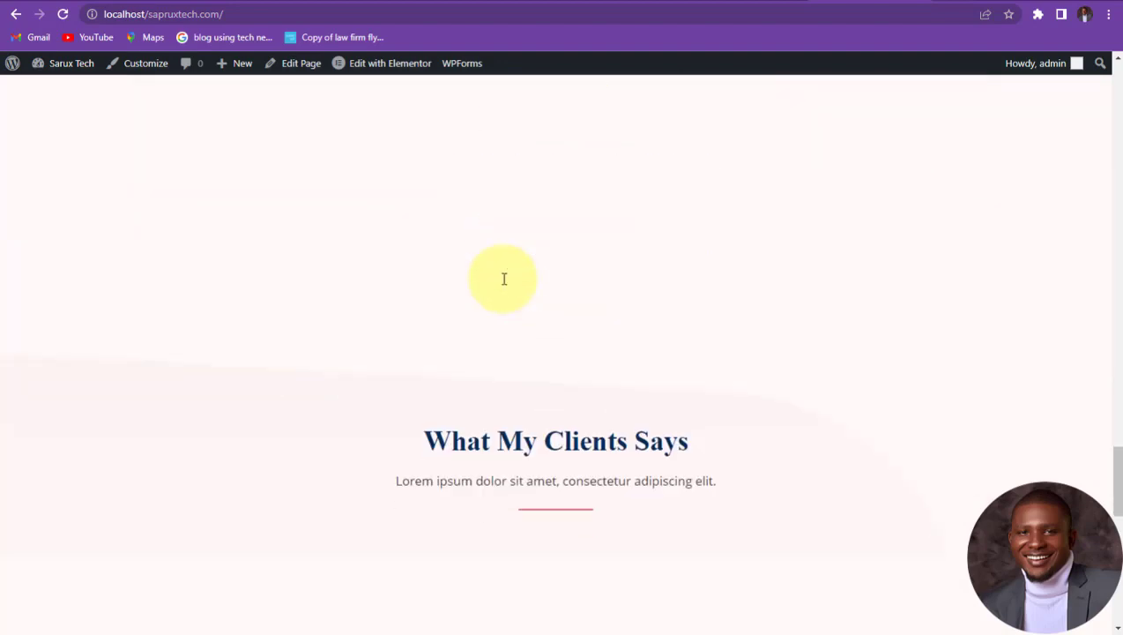
scroll(504, 284, "down", 2)
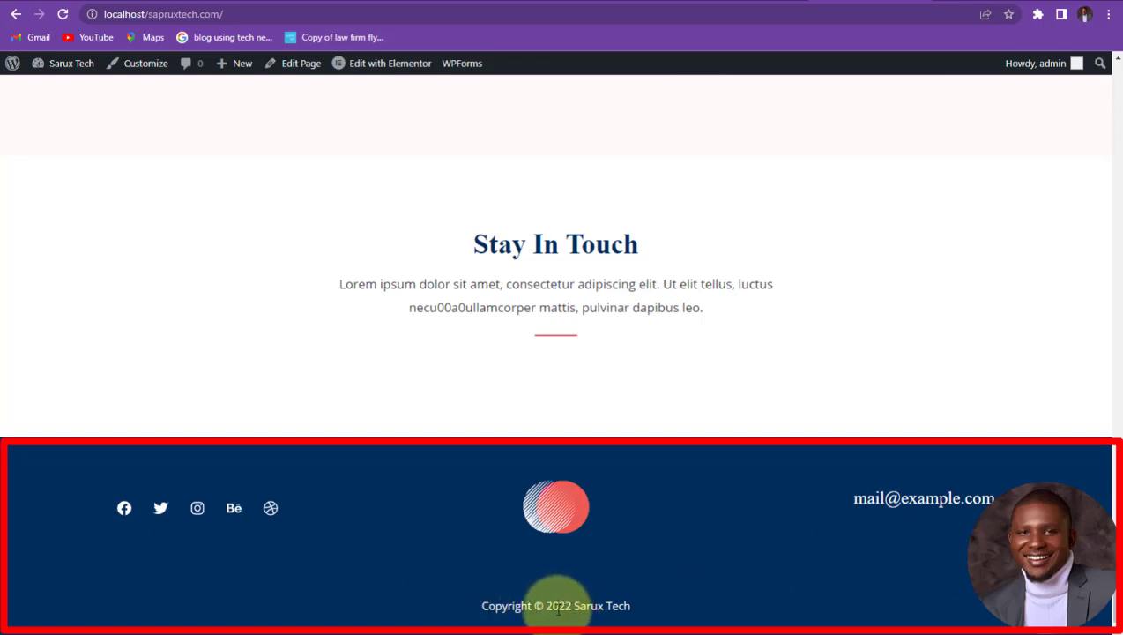
left_click_drag(631, 606, 574, 606)
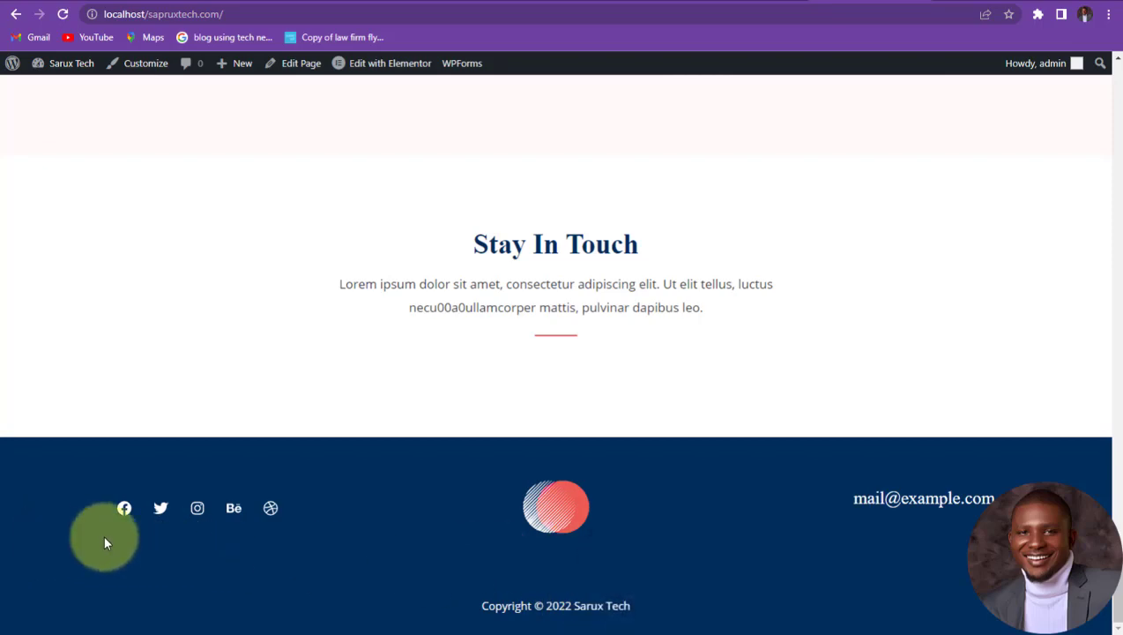
scroll(533, 277, "up", 8)
scroll(533, 277, "up", 20)
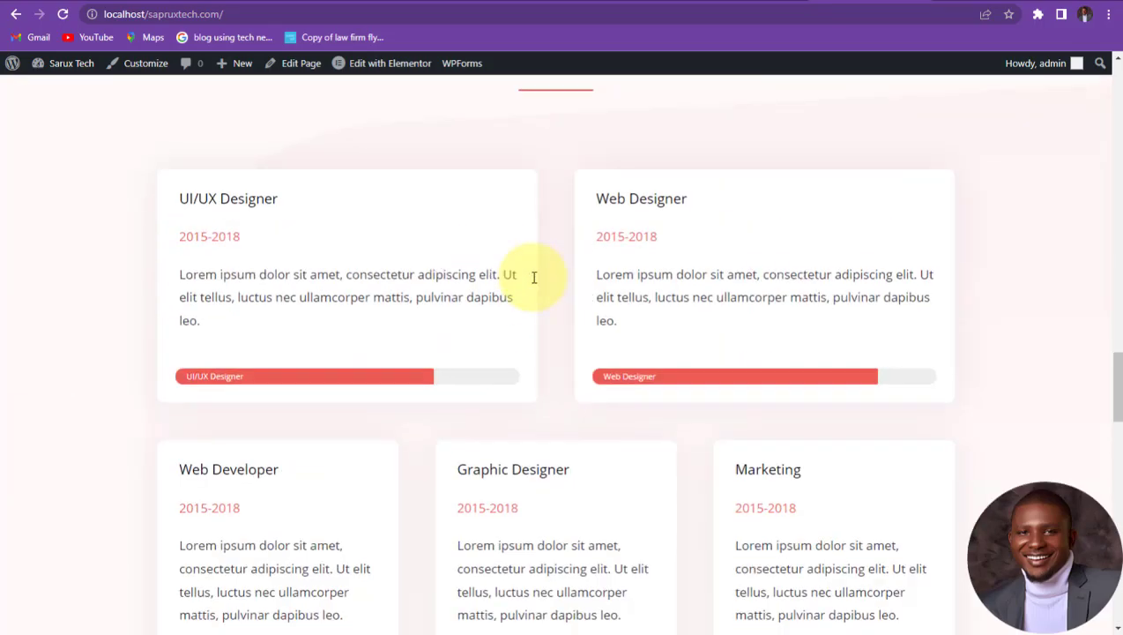
scroll(447, 228, "up", 3)
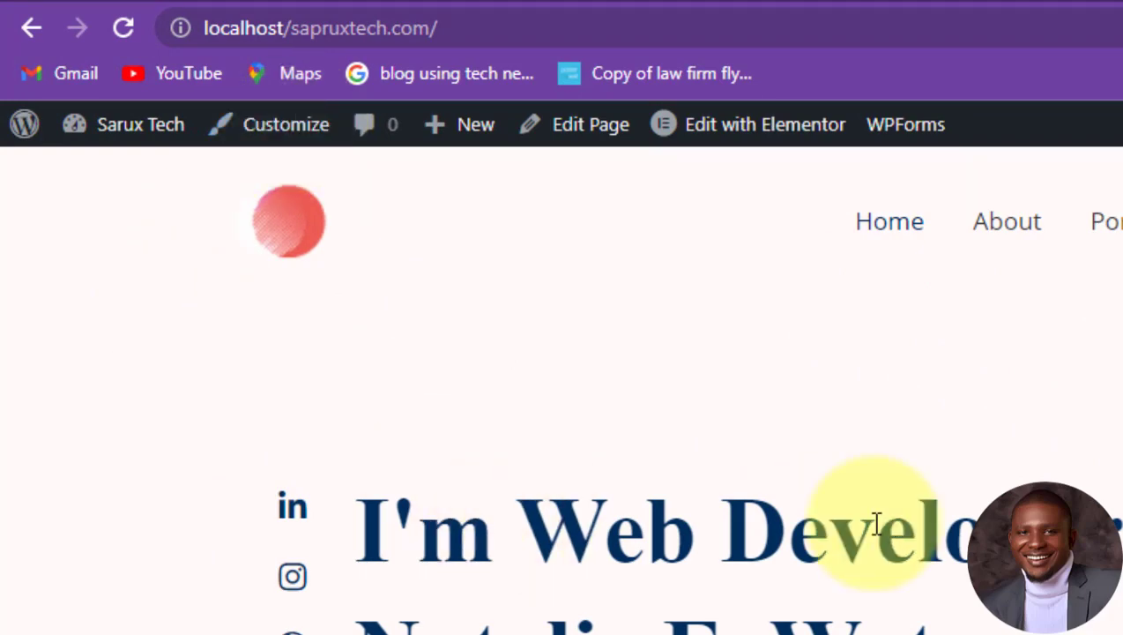
scroll(705, 608, "down", 2)
scroll(353, 343, "up", 2)
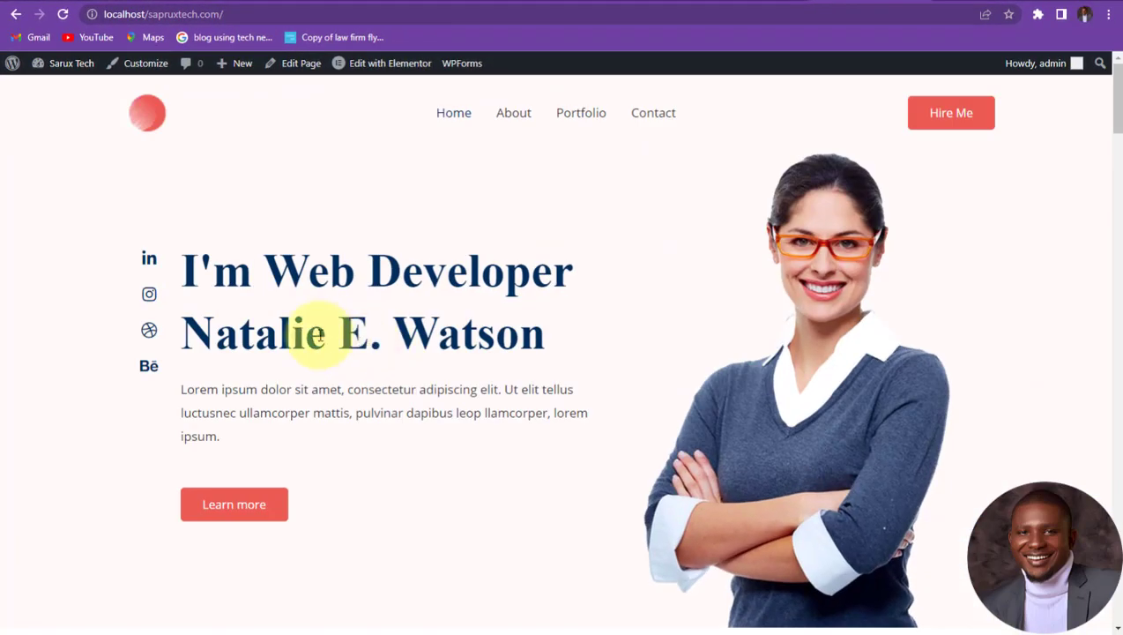
scroll(321, 379, "down", 10)
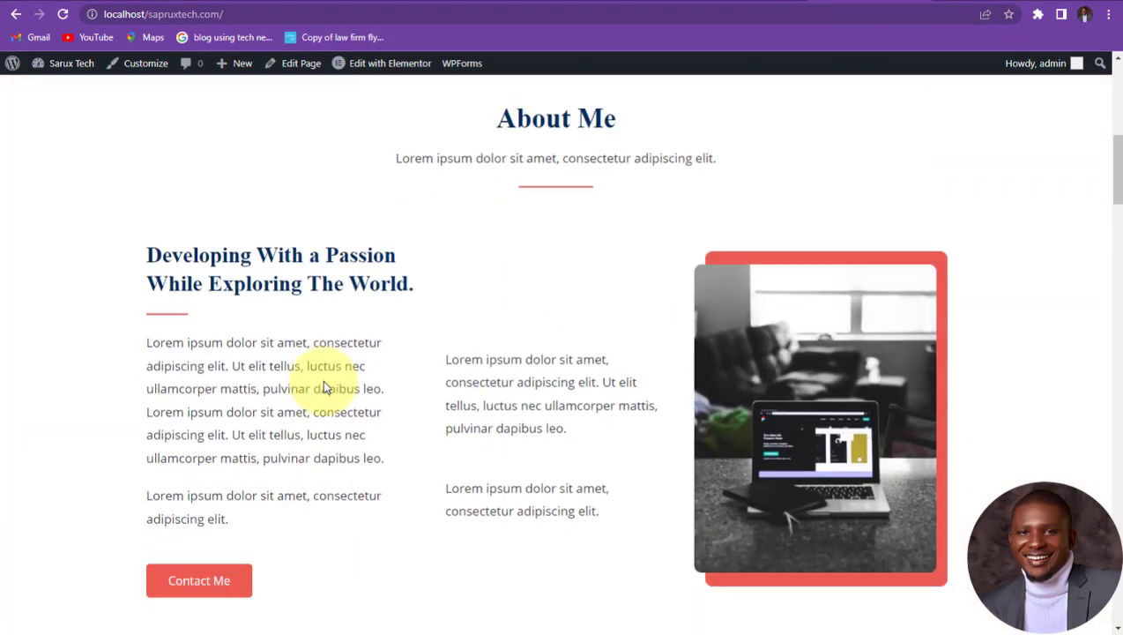
scroll(320, 377, "down", 15)
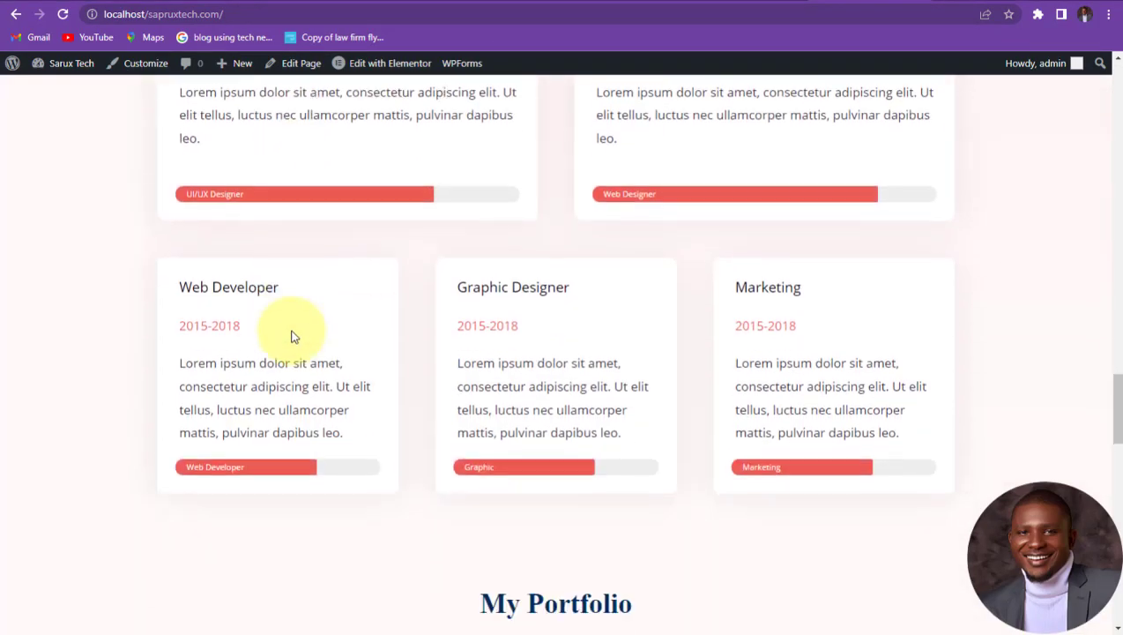
scroll(290, 329, "up", 10)
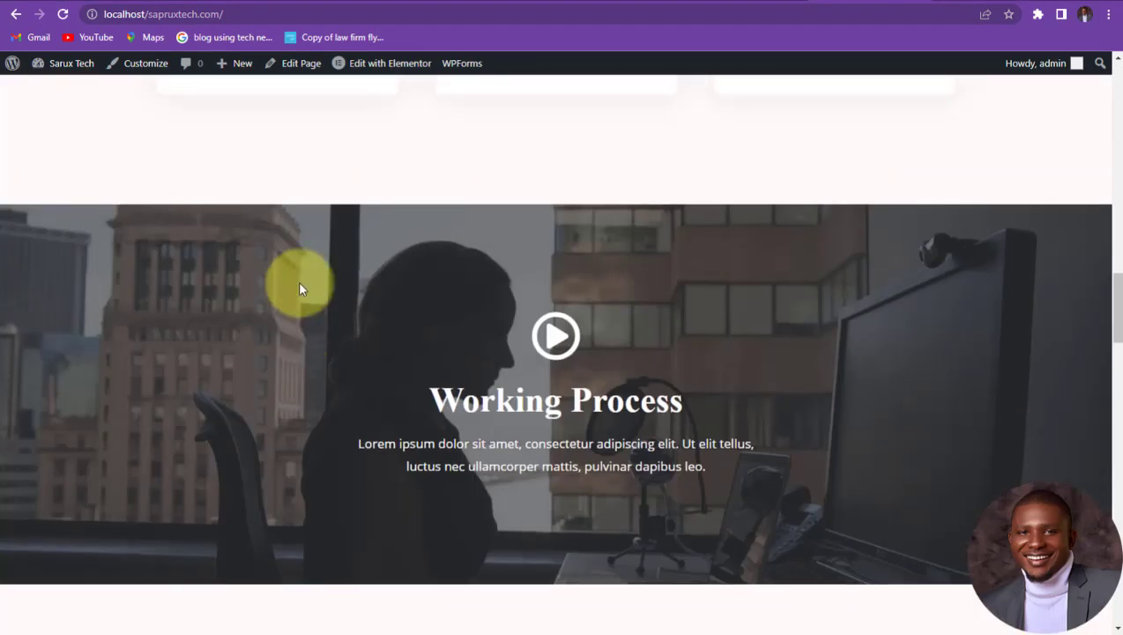
scroll(388, 87, "up", 12)
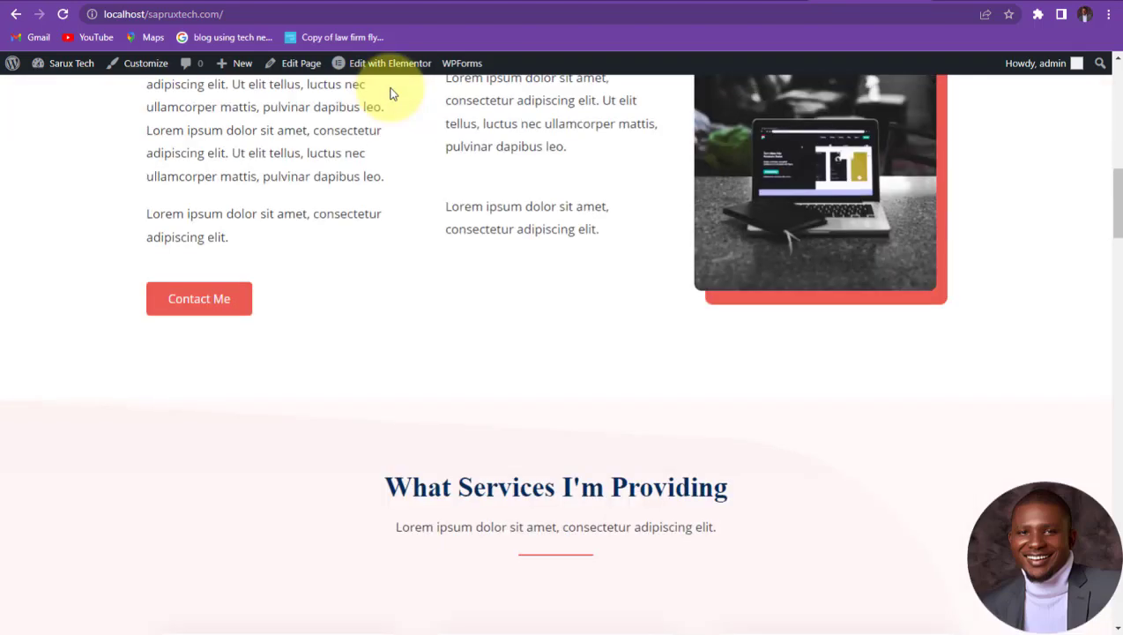
scroll(398, 161, "up", 4)
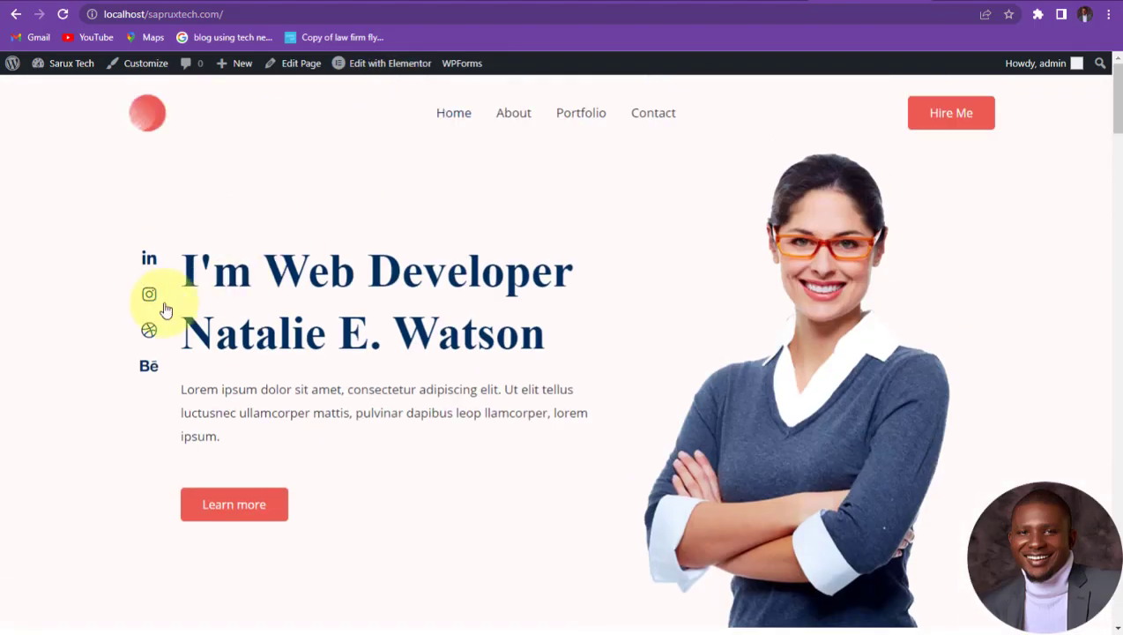
left_click_drag(186, 262, 503, 389)
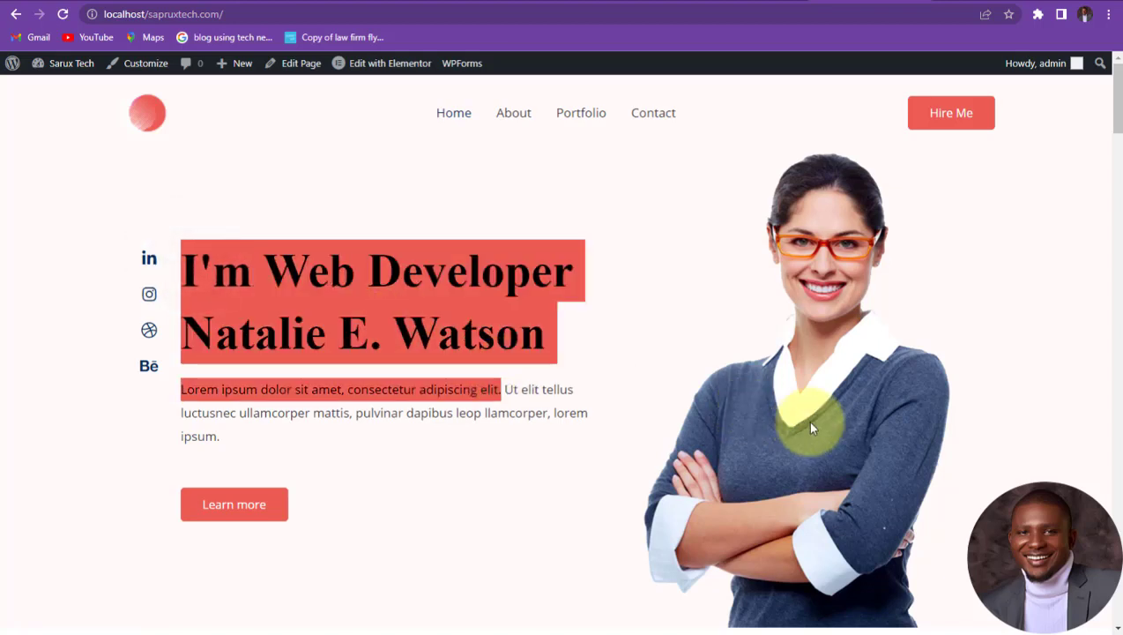
scroll(594, 431, "down", 3)
left_click_drag(308, 309, 183, 252)
scroll(276, 230, "down", 3)
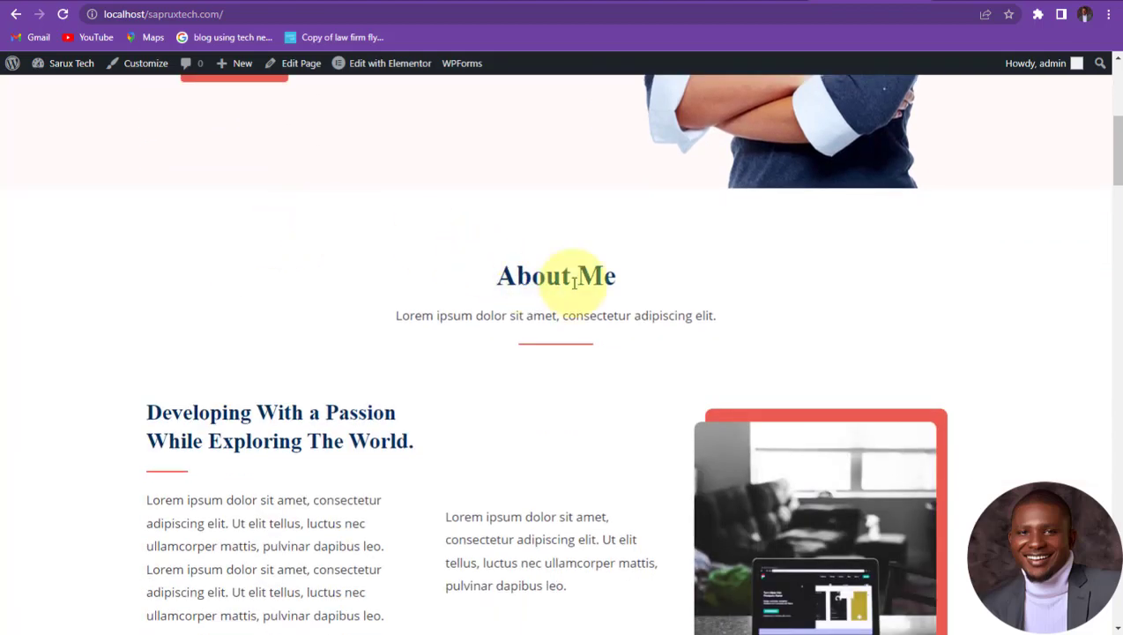
scroll(541, 281, "down", 2)
scroll(513, 166, "up", 2)
left_click_drag(492, 277, 627, 276)
scroll(676, 321, "down", 3)
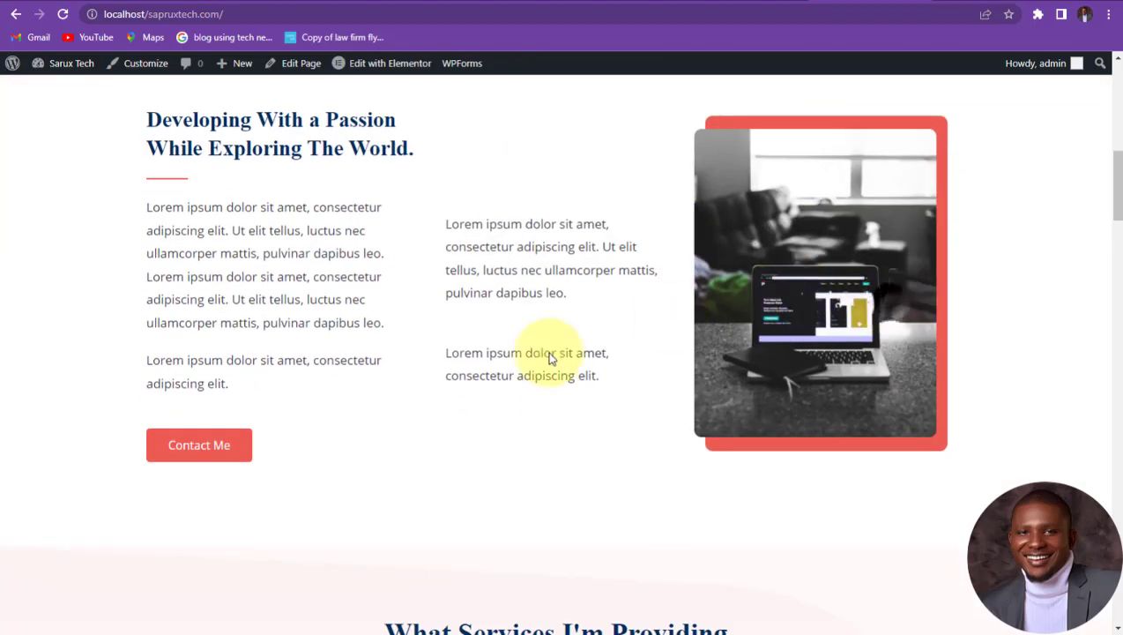
left_click_drag(173, 120, 321, 322)
scroll(426, 407, "down", 8)
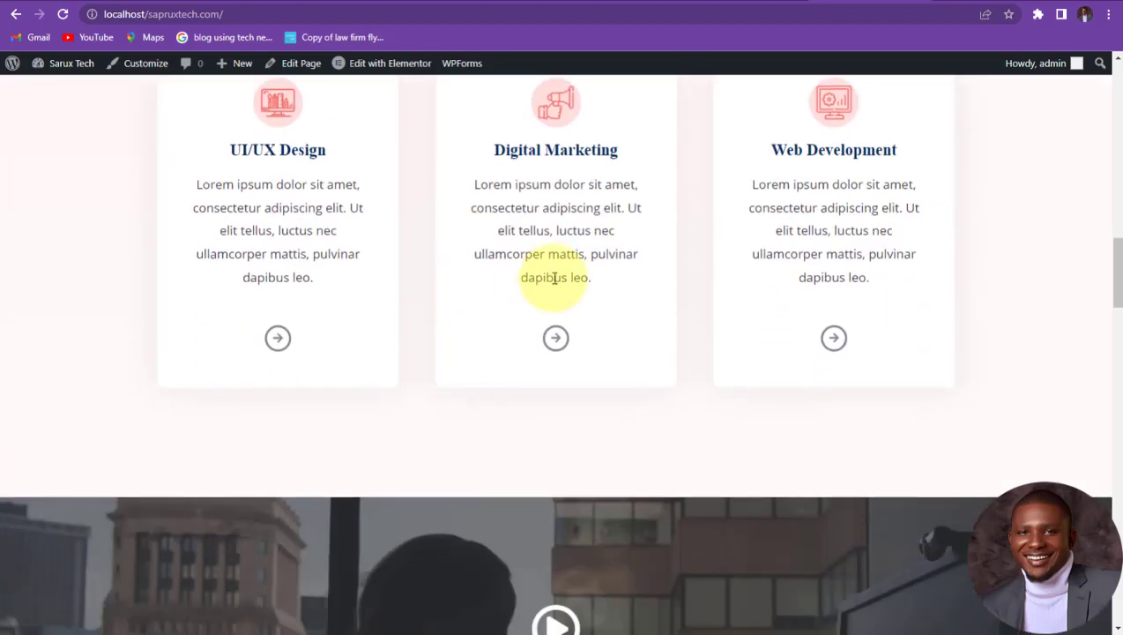
scroll(513, 306, "down", 6)
scroll(514, 307, "down", 2)
scroll(528, 292, "up", 4)
left_click(556, 259)
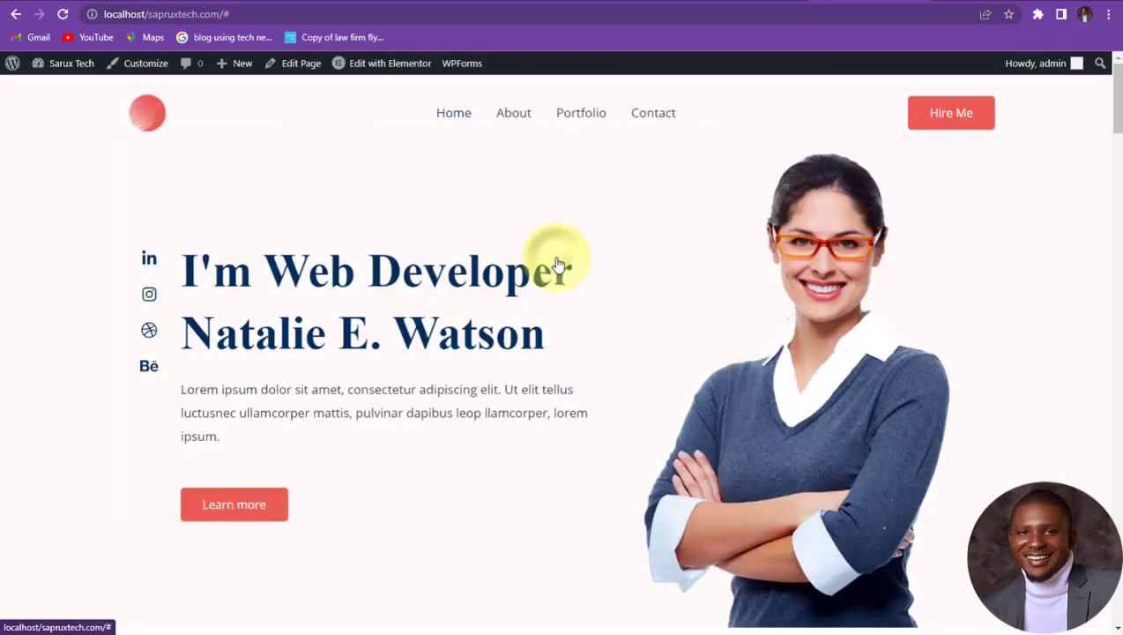
left_click(557, 263)
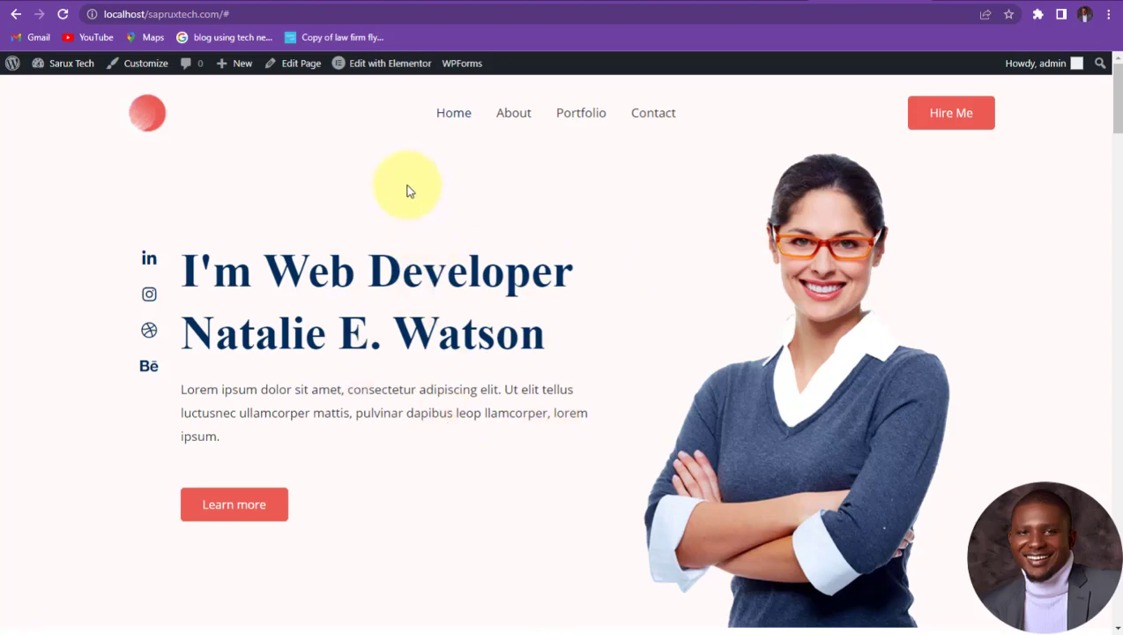
mouse_move(381, 74)
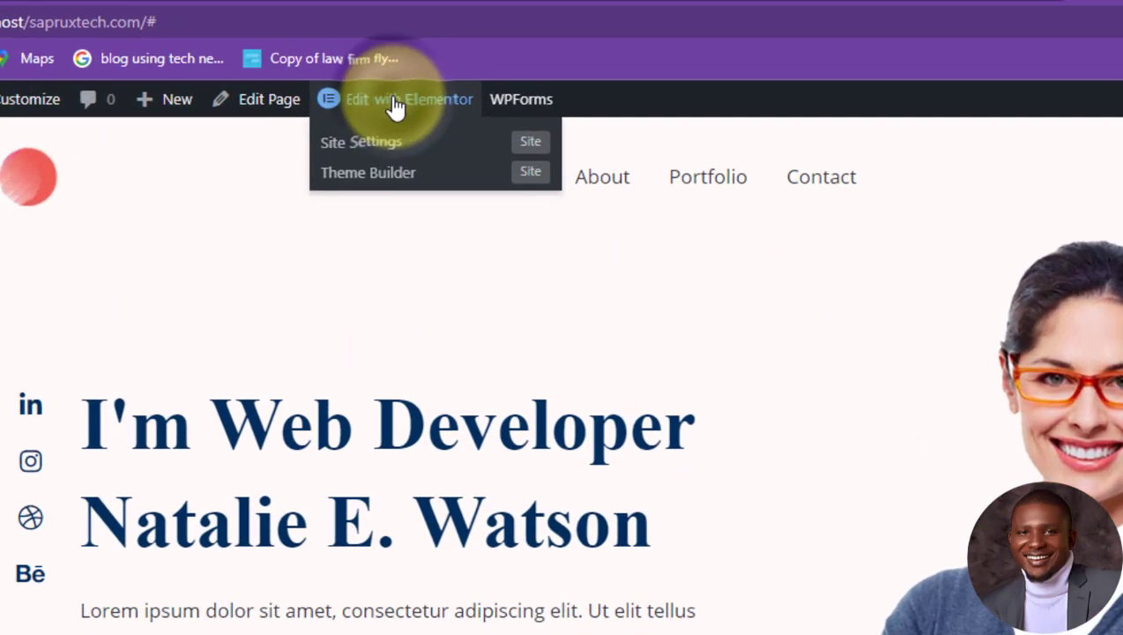
Step: Open the homepage in Elementor and show the I'm Web Developer heading's Style settings
left_click(394, 102)
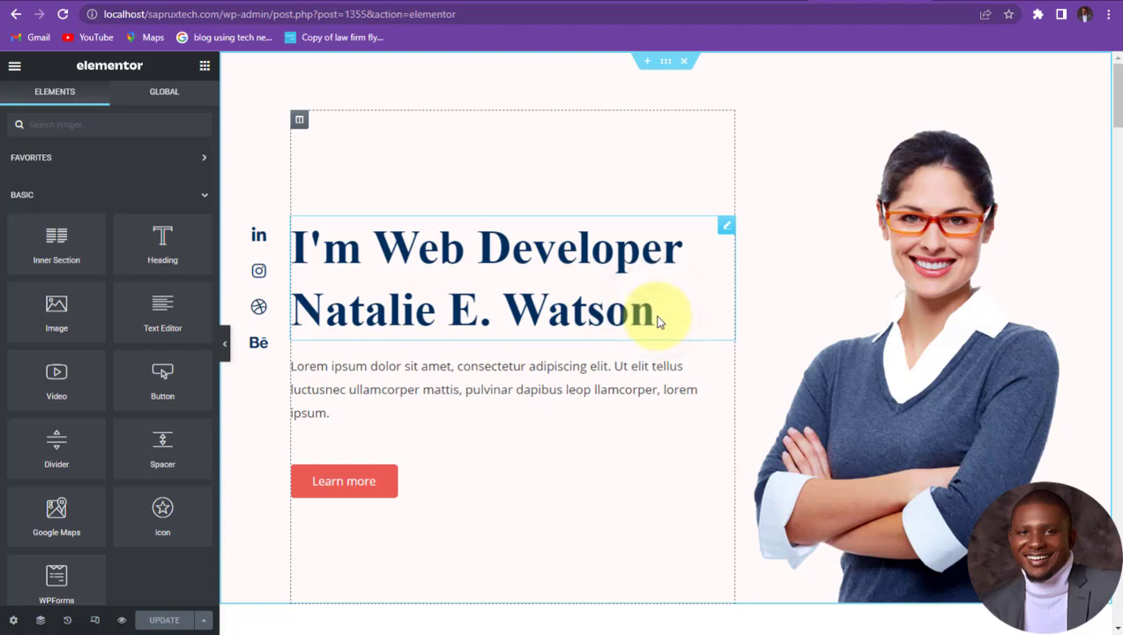
left_click(725, 227)
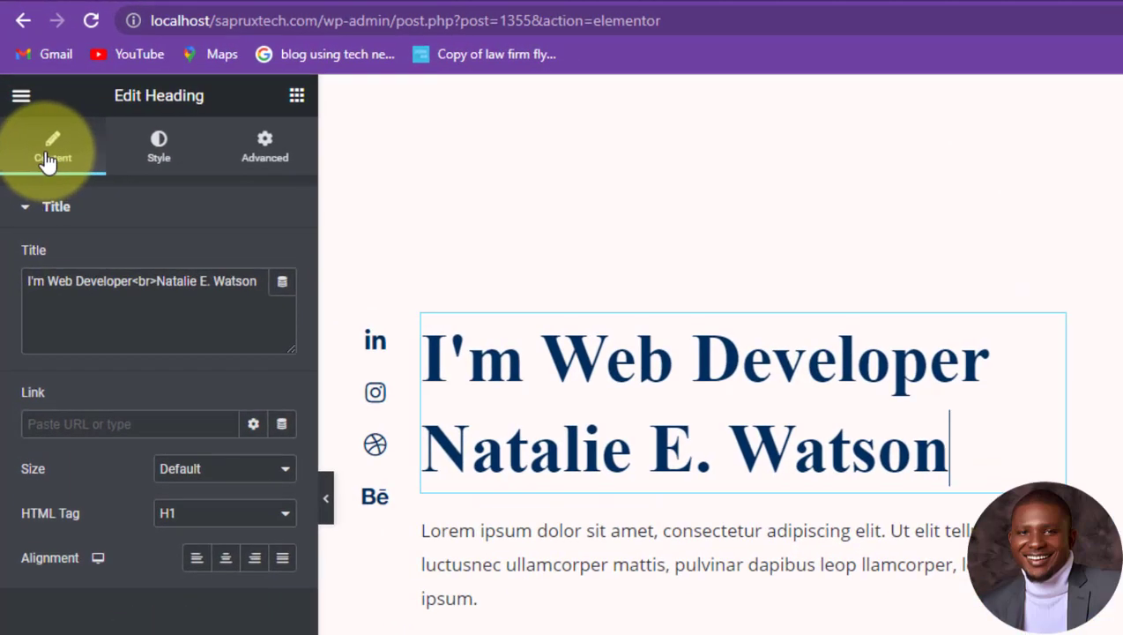
left_click(167, 158)
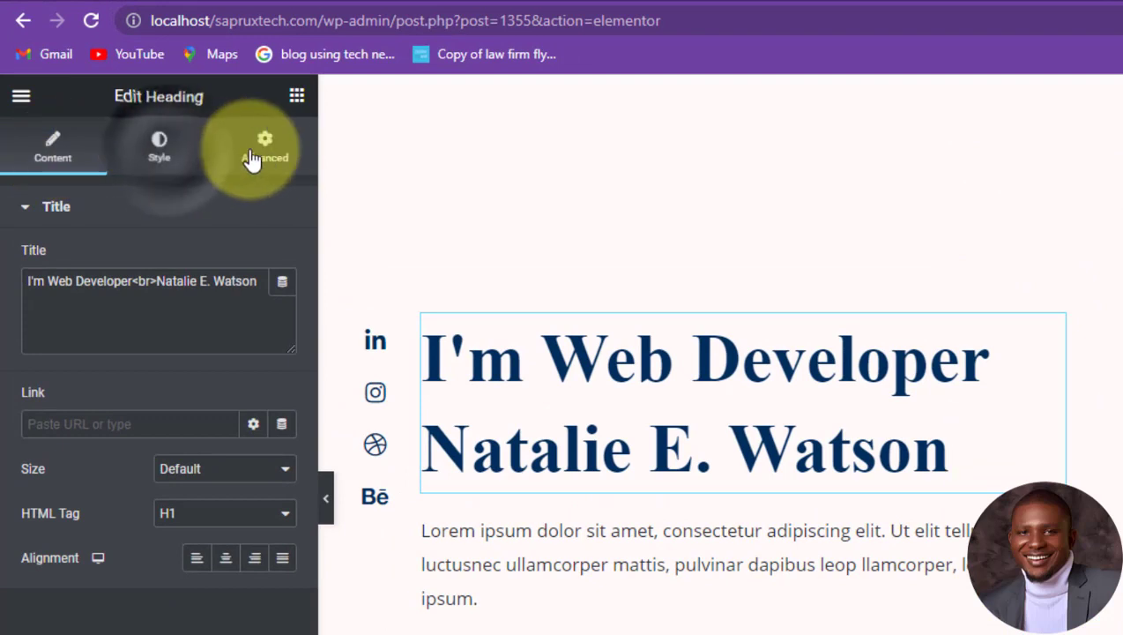
left_click(266, 149)
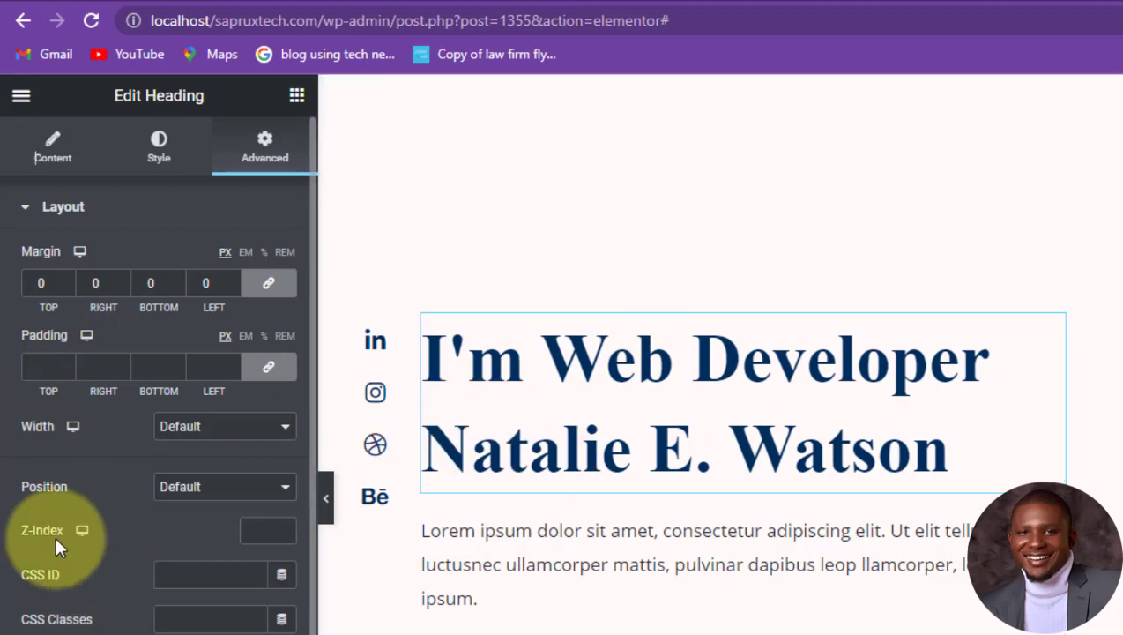
scroll(27, 616, "down", 1)
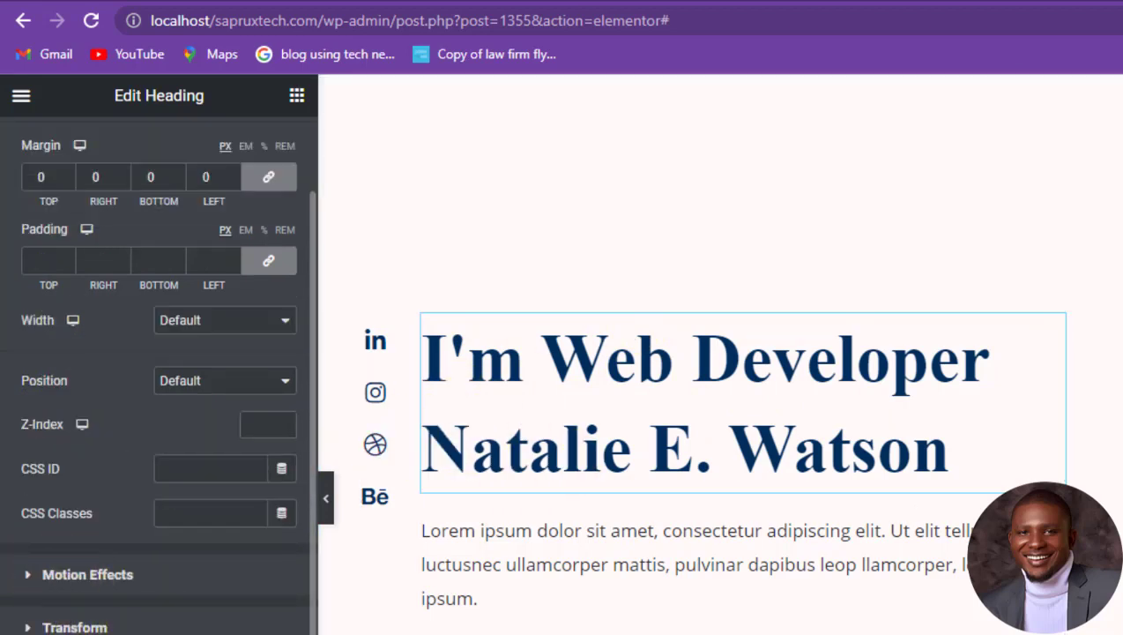
key("F11")
scroll(40, 479, "down", 2)
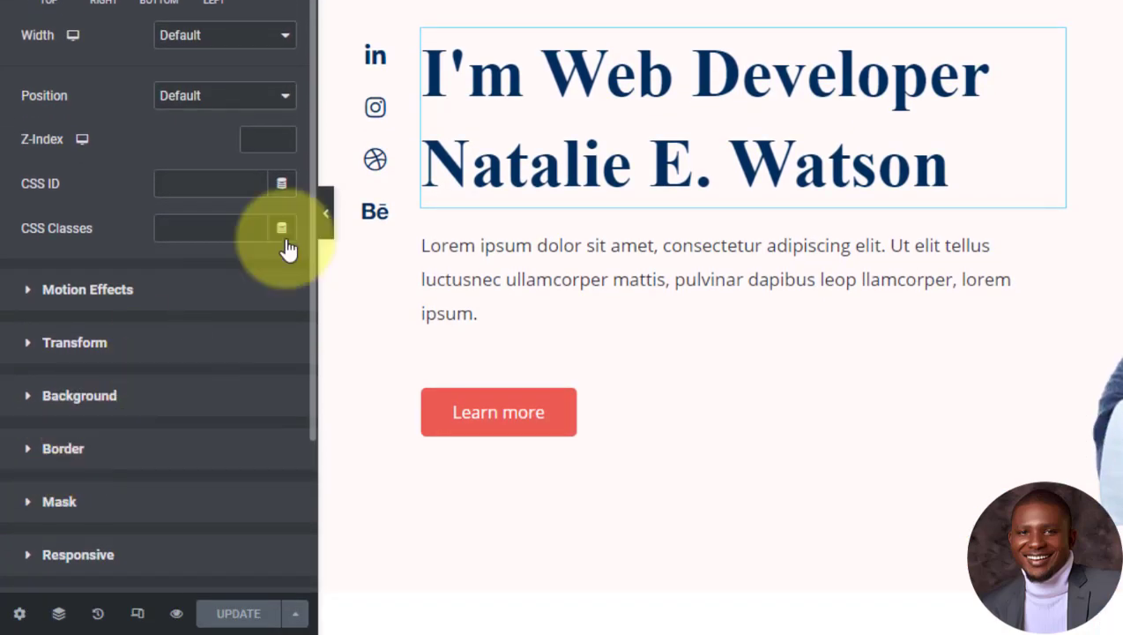
scroll(97, 7, "up", 1)
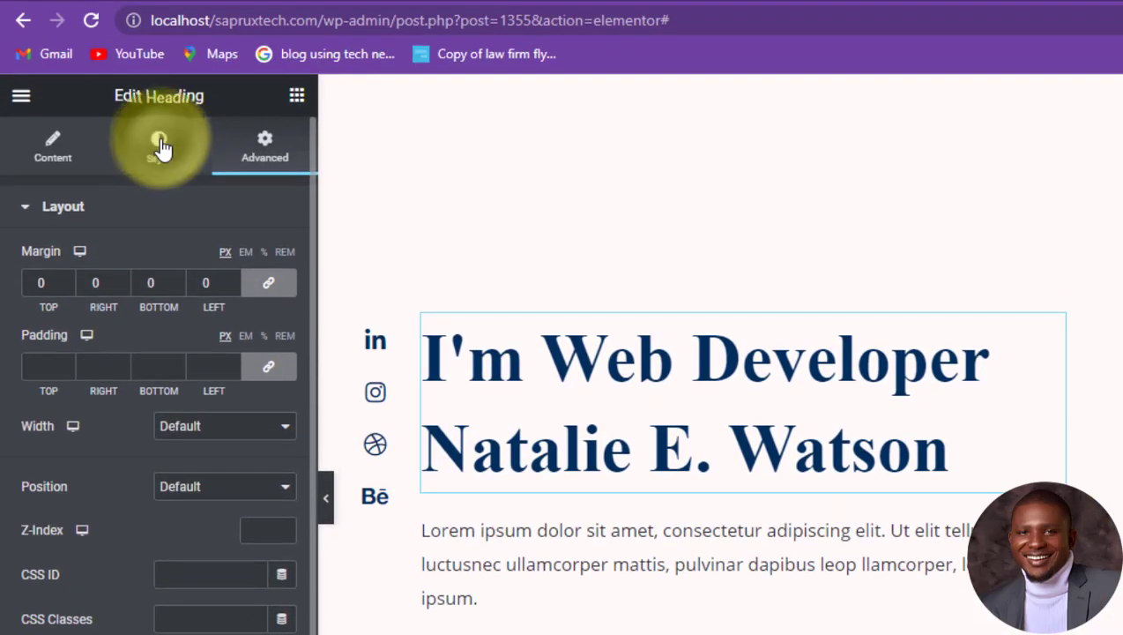
left_click(160, 144)
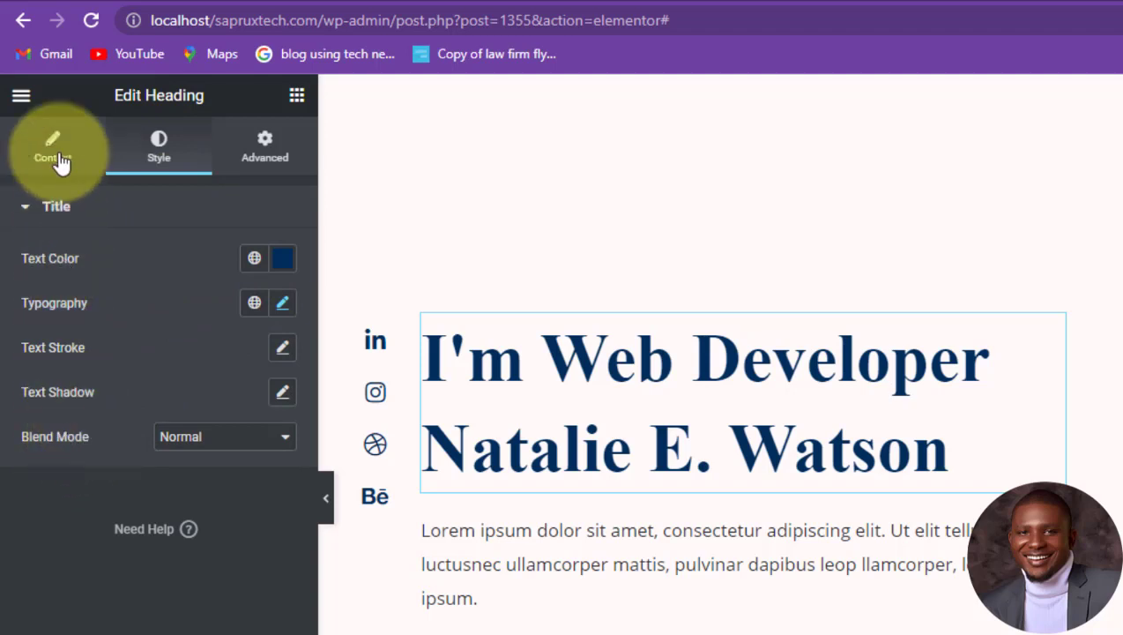
Step: Replace the name on the heading title's second line with the site owner's name
left_click(55, 150)
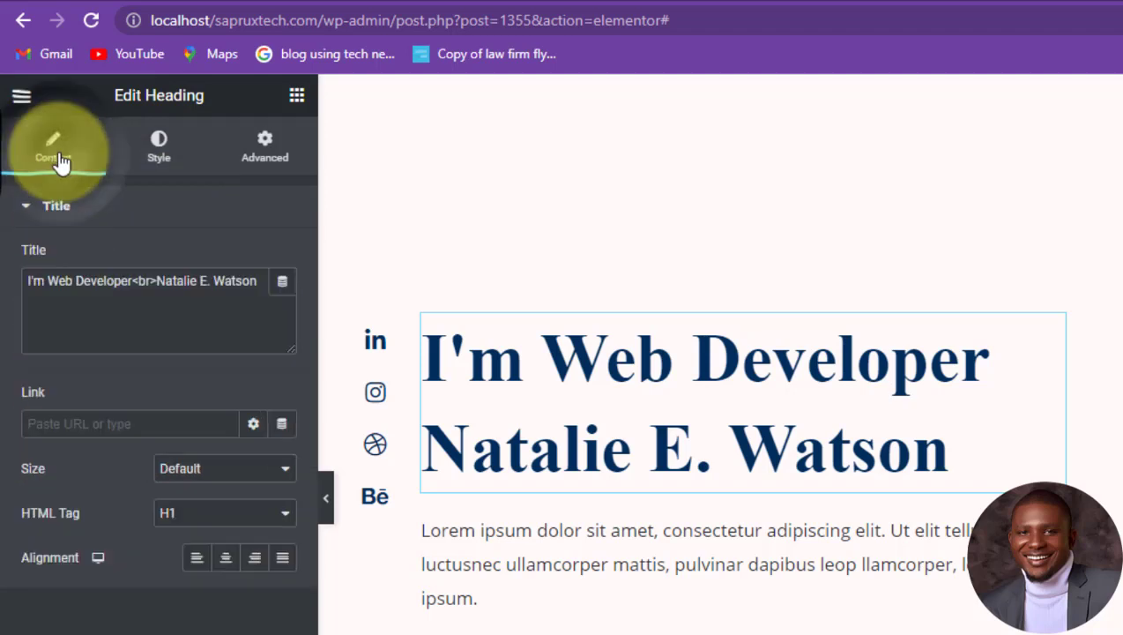
left_click(248, 282)
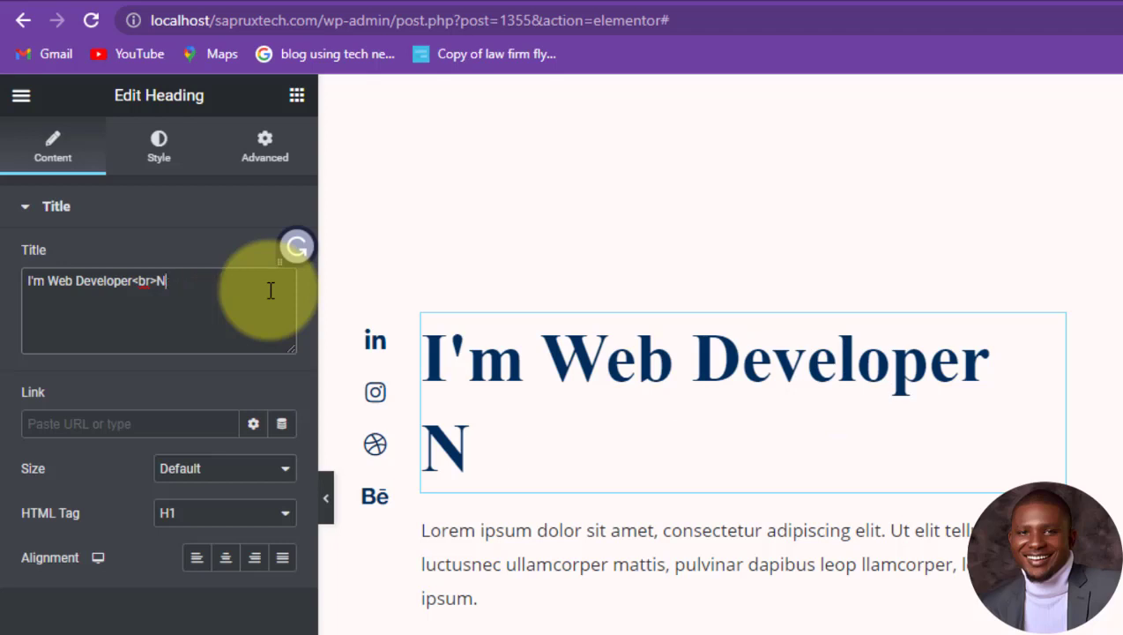
key("BackSpace")
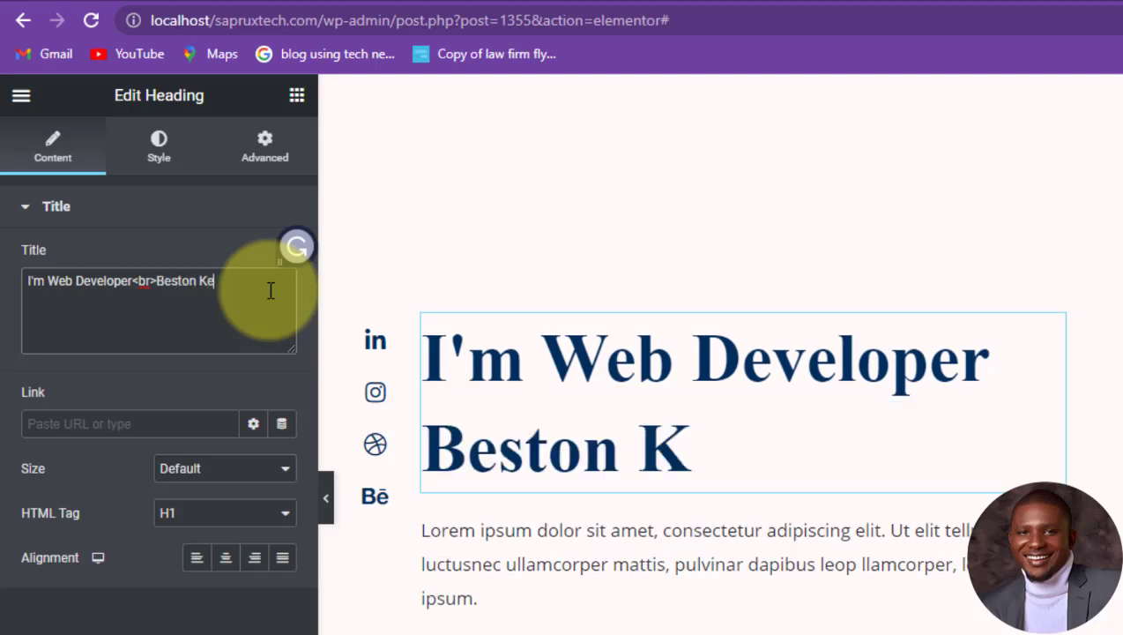
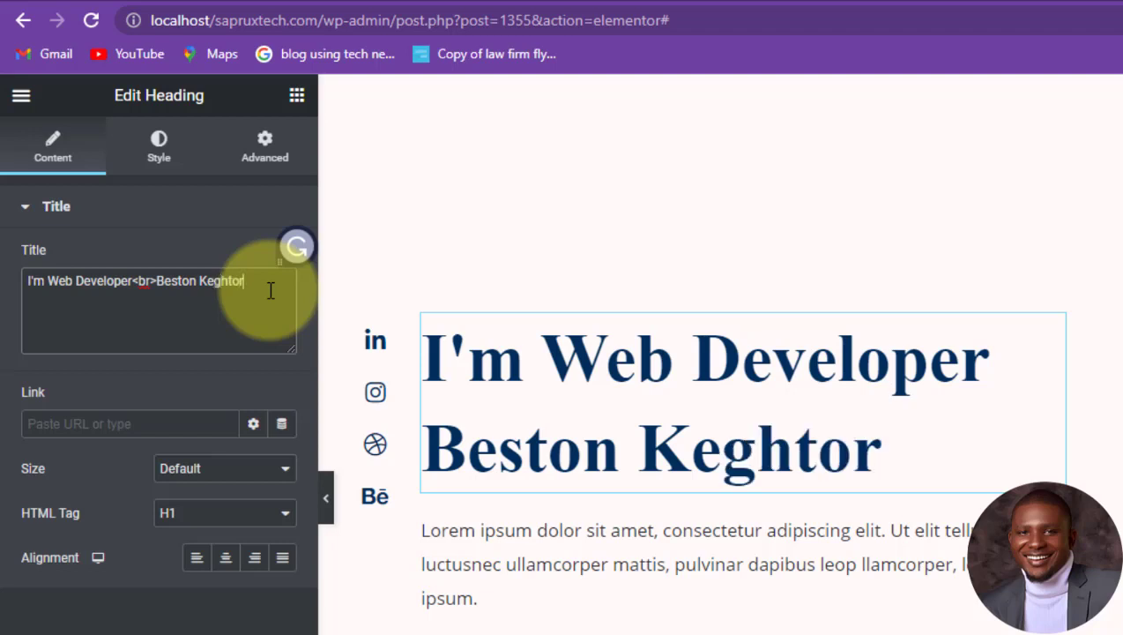
Step: Try H4 then set the heading tag back to H1, ending with center alignment
left_click(227, 557)
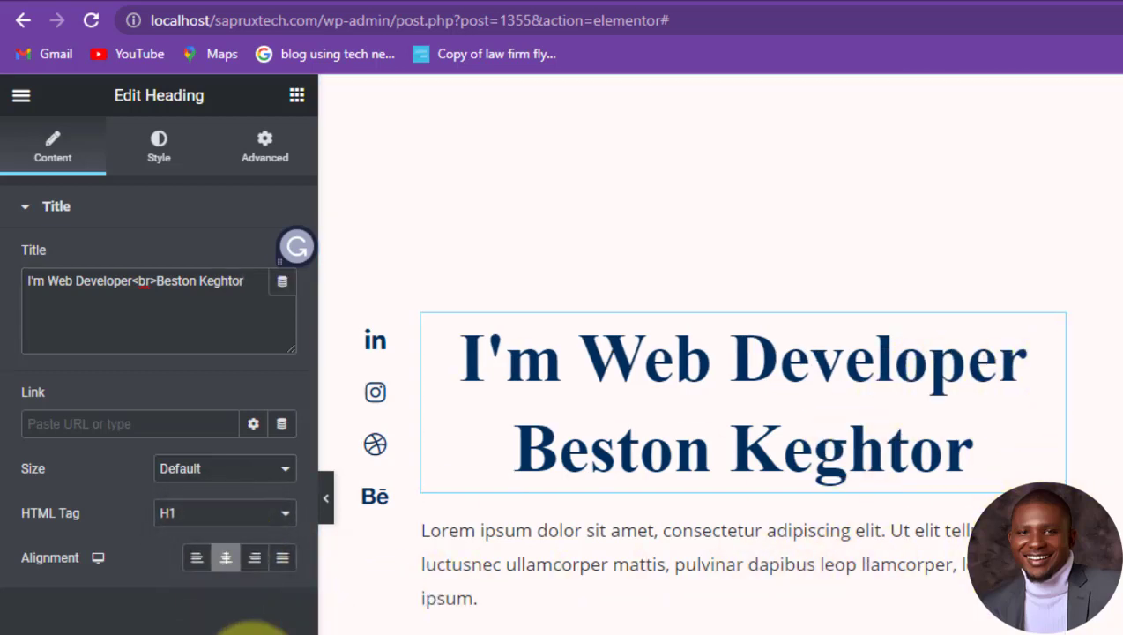
left_click(247, 517)
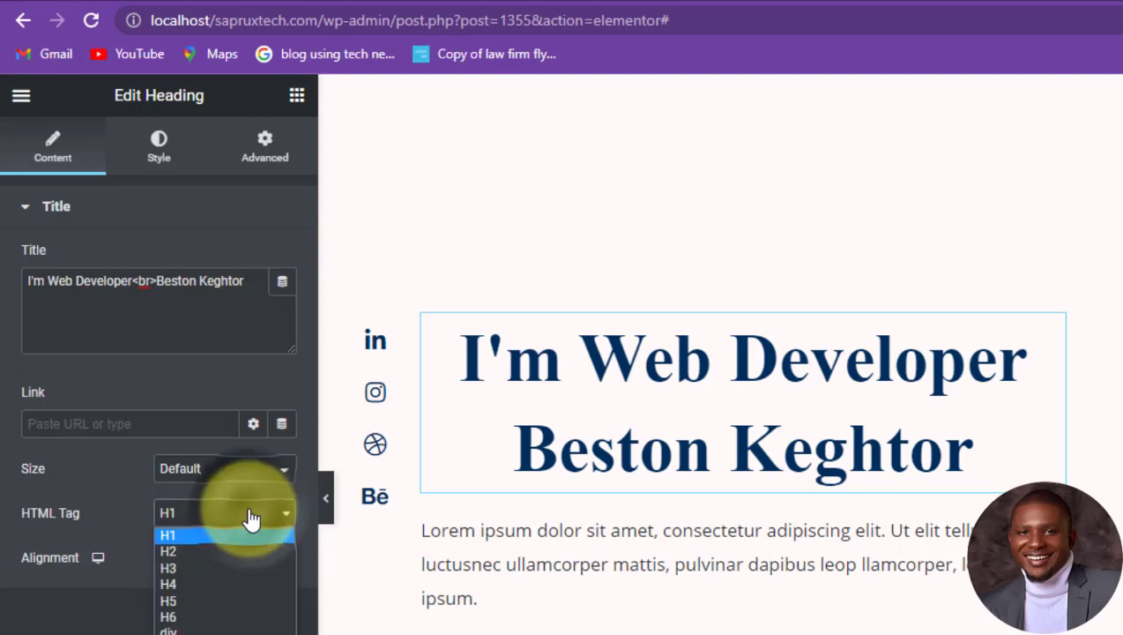
left_click(188, 584)
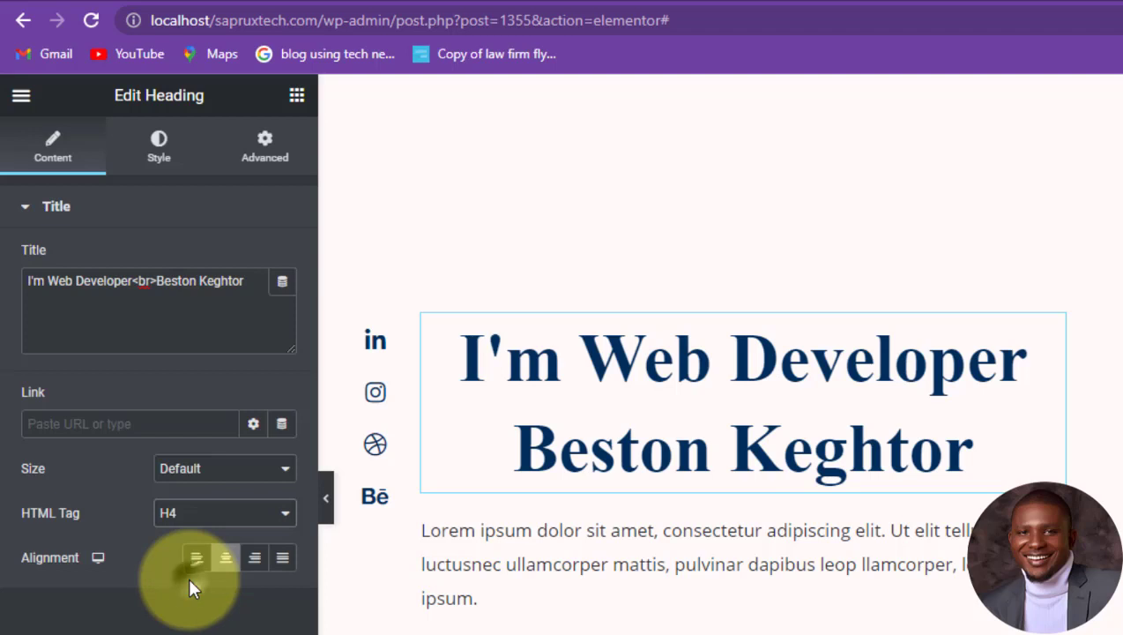
left_click(277, 515)
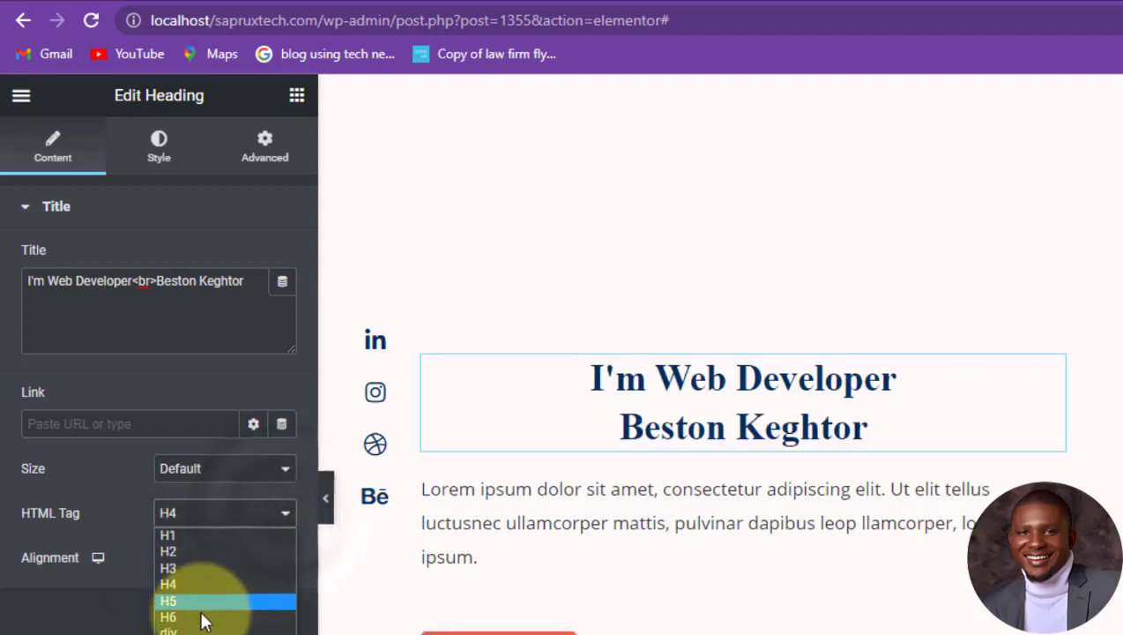
left_click(199, 532)
left_click(94, 473)
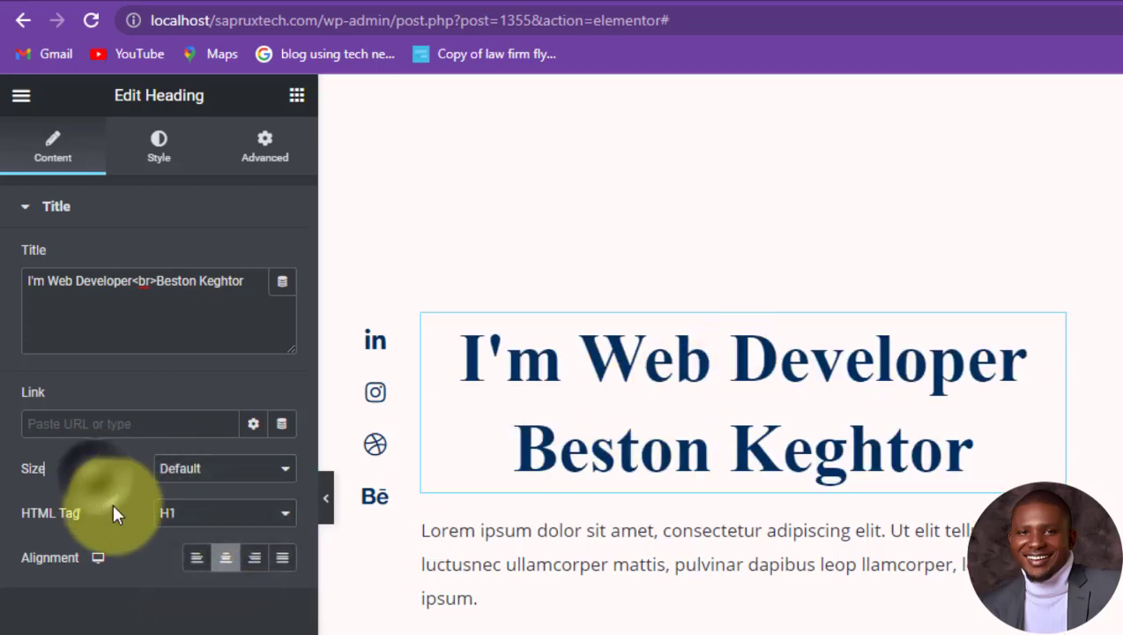
left_click(260, 564)
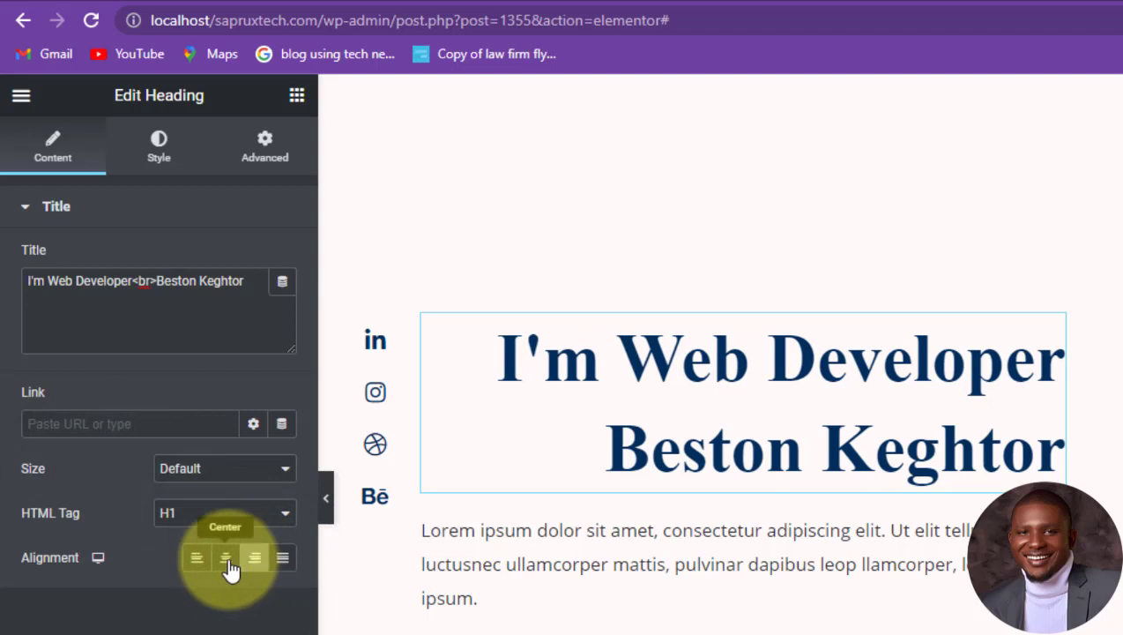
left_click(226, 559)
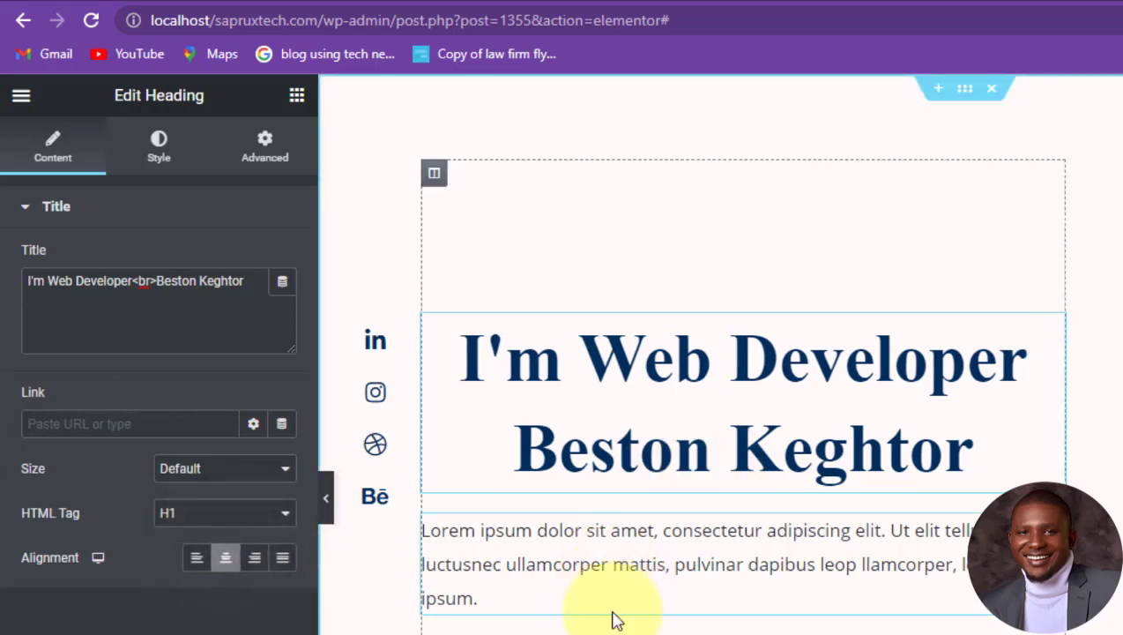
Step: Replace the lorem ipsum text with 'I design professional websites for businesses, organisations, personal brands…'
left_click(555, 553)
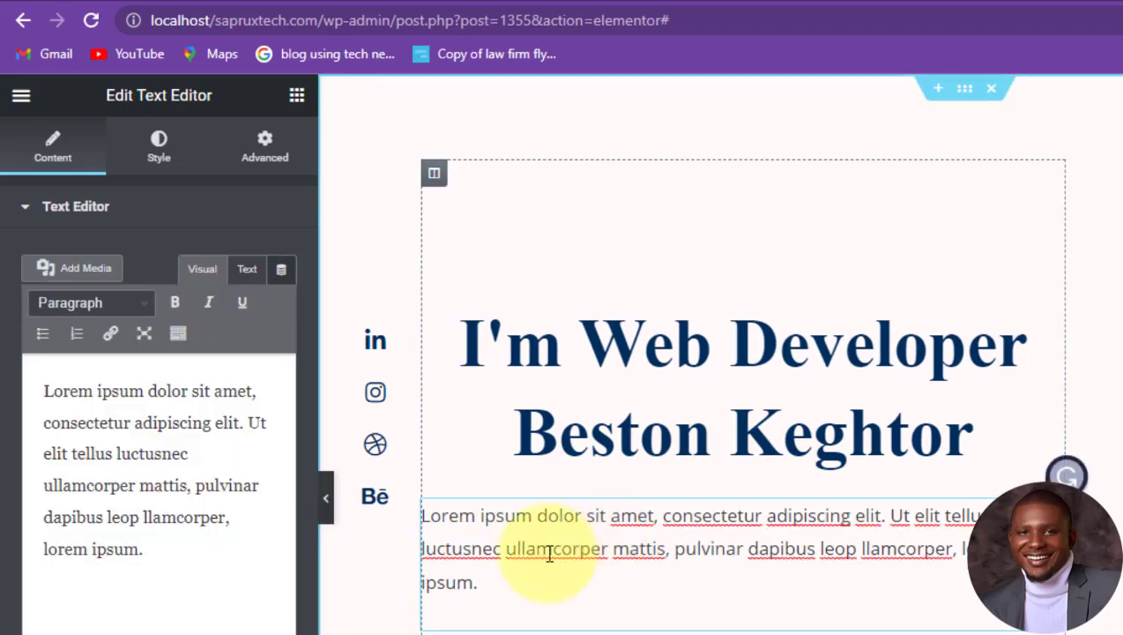
key("ctrl+a")
type("I design p")
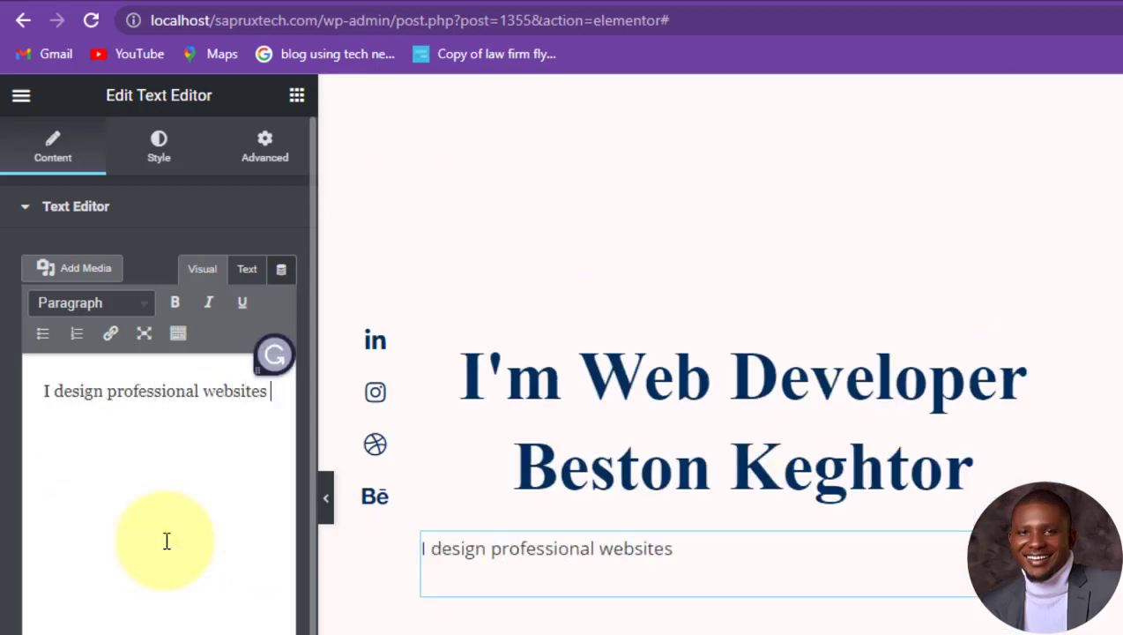
key("BackSpace")
key("BackSpace")
key("BackSpace")
key("BackSpace")
key("BackSpace")
key("BackSpace")
key("BackSpace")
key("BackSpace")
key("BackSpace")
key("BackSpace")
key("BackSpace")
key("BackSpace")
key("BackSpace")
type(", personal brands, govenrmentsd and any estab")
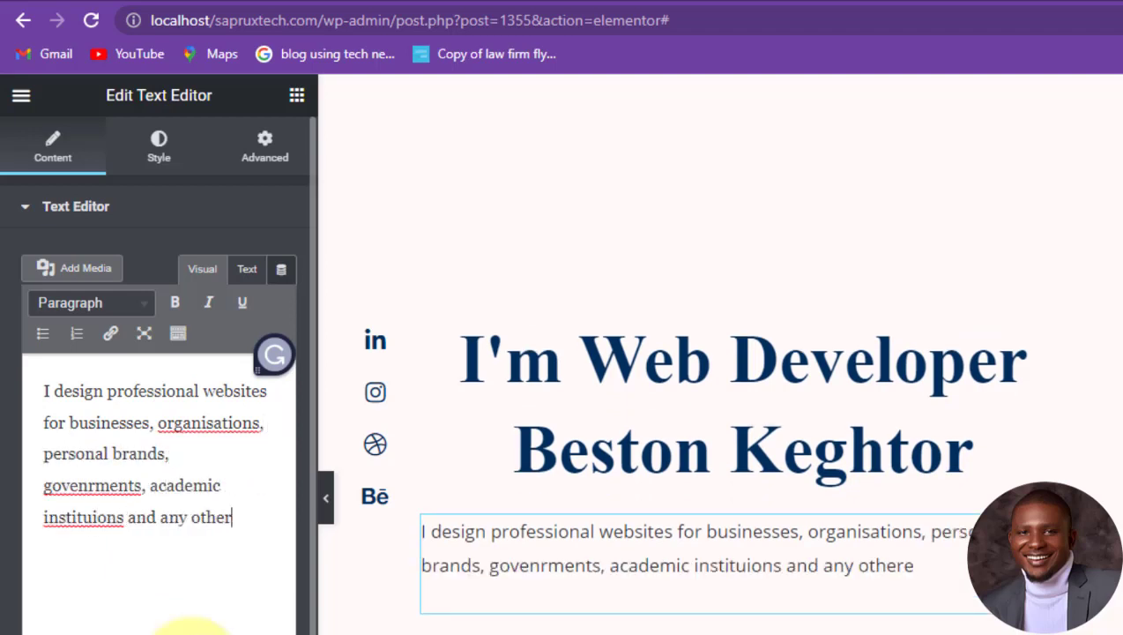
key("BackSpace")
type("establishiment")
scroll(657, 557, "down", 1)
left_click(377, 243)
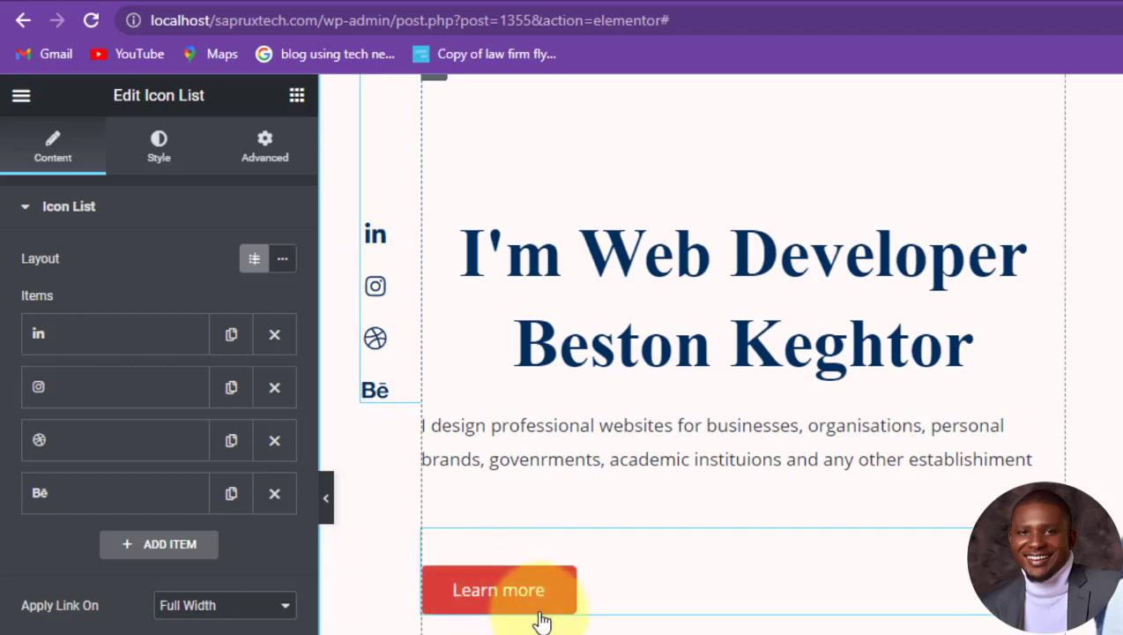
scroll(572, 591, "down", 3)
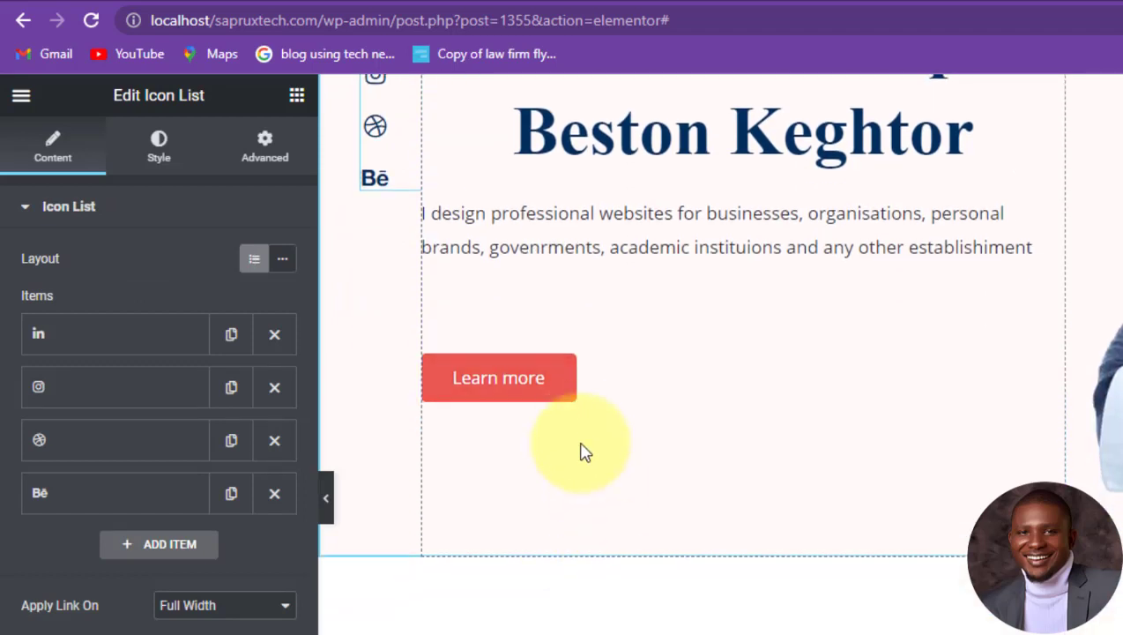
left_click(566, 379)
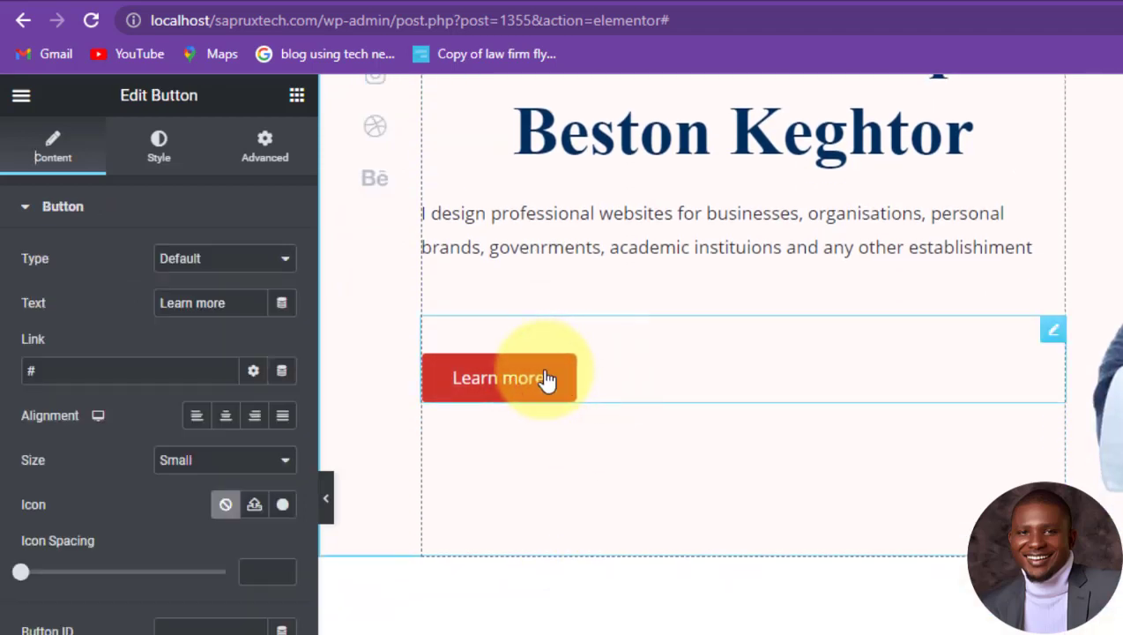
left_click_drag(37, 370, 2, 372)
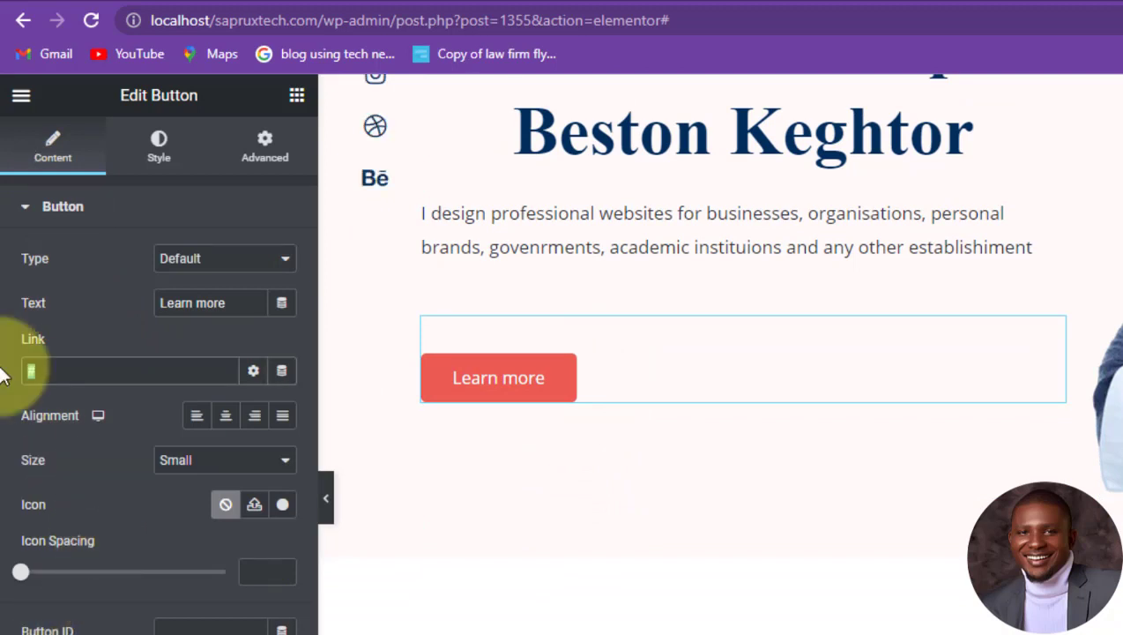
type("www.")
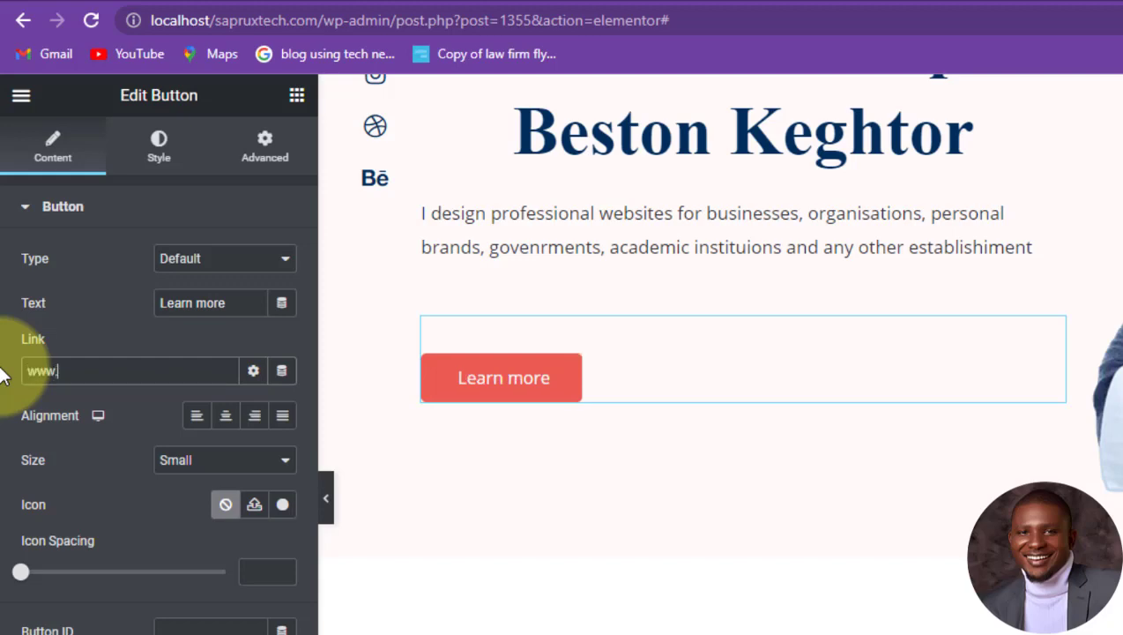
type("sapruxtech.")
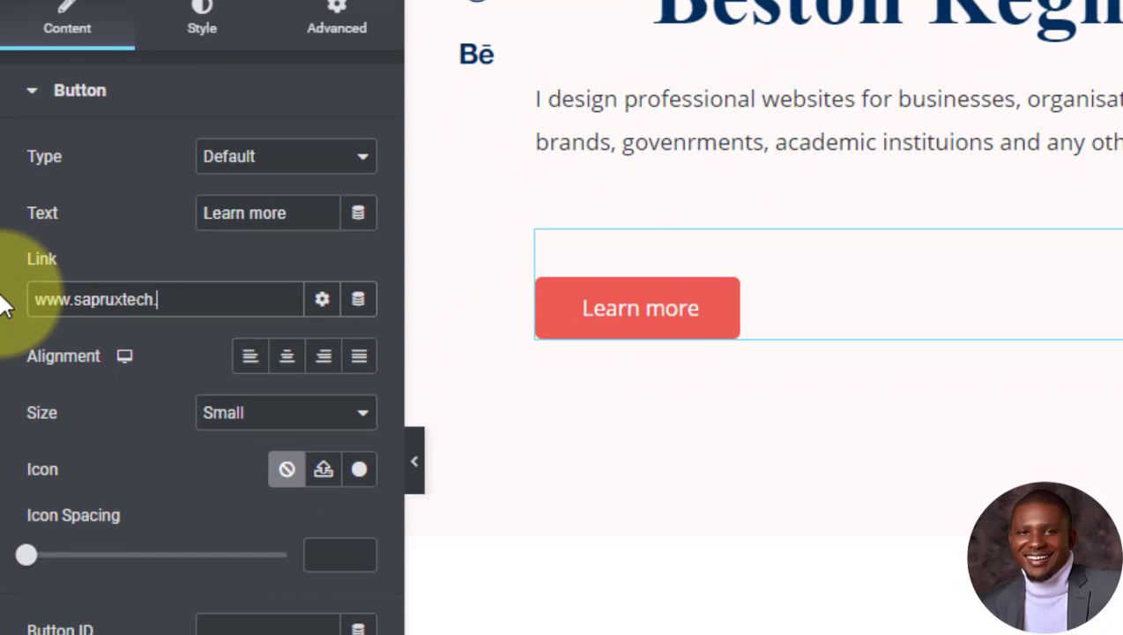
type("com/blog")
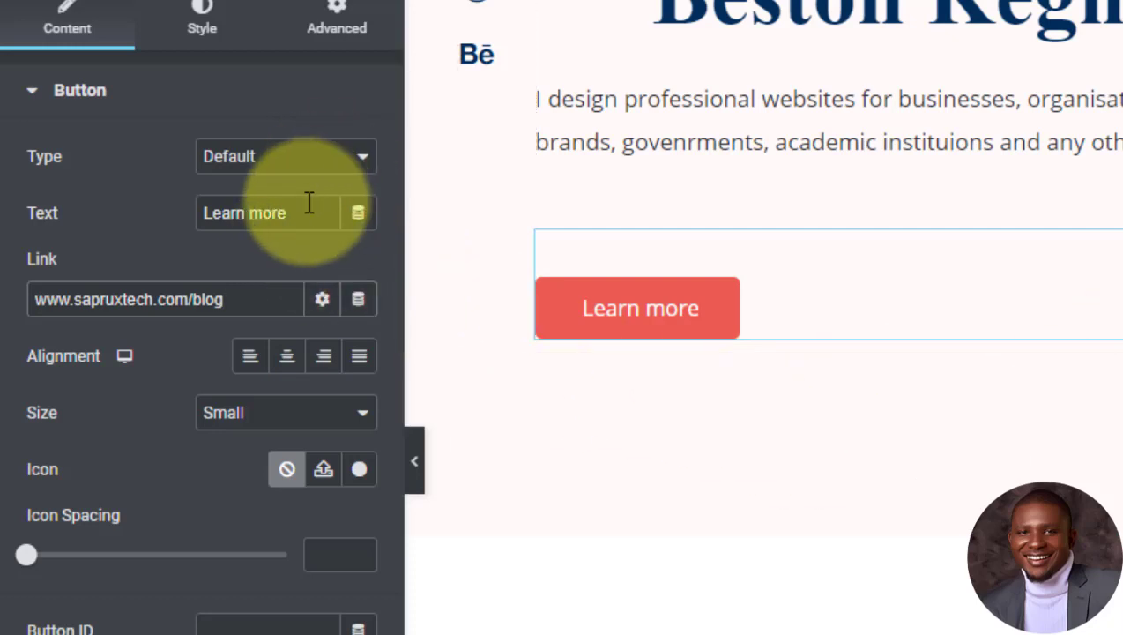
Step: Change the button's label from Learn more to Read More
left_click_drag(305, 214, 176, 218)
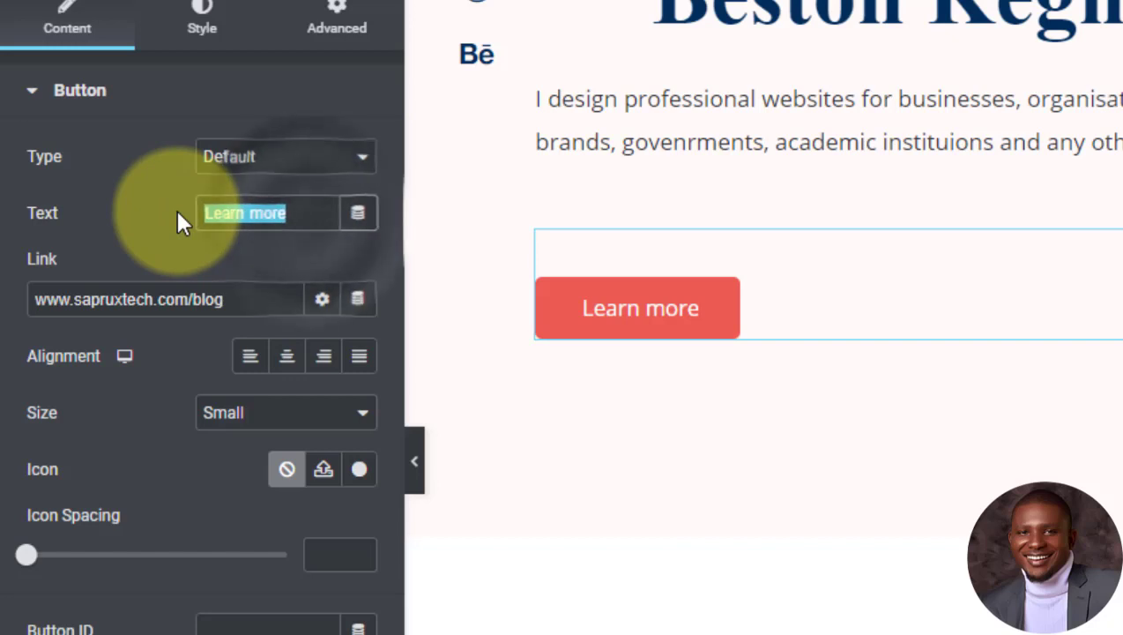
type("REad")
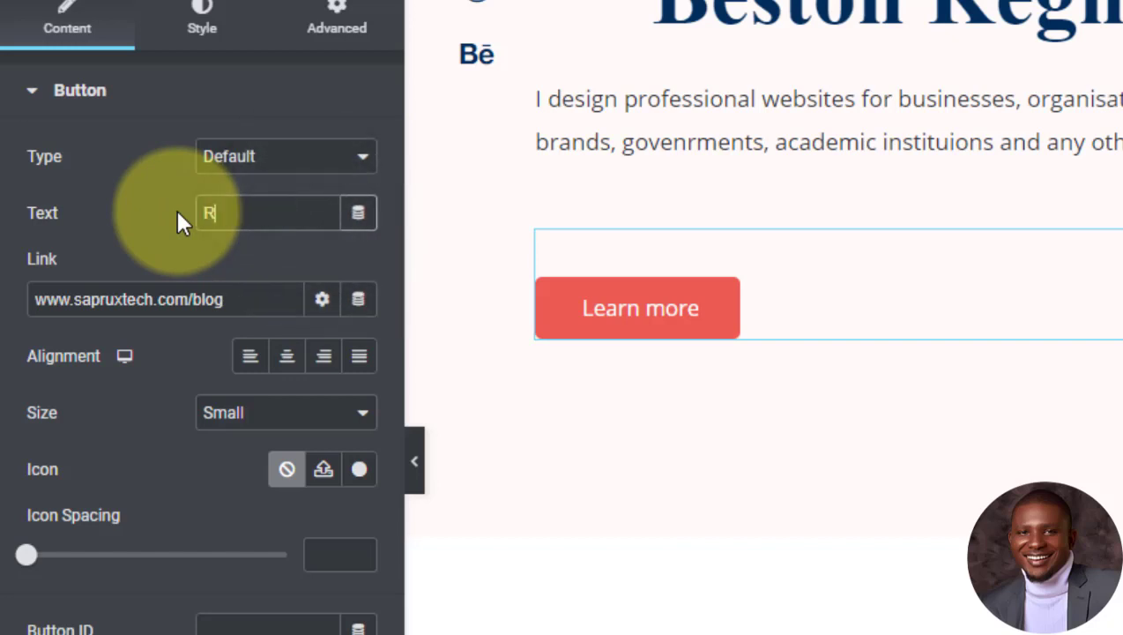
key("BackSpace")
key("BackSpace")
key("BackSpace")
type("ead More")
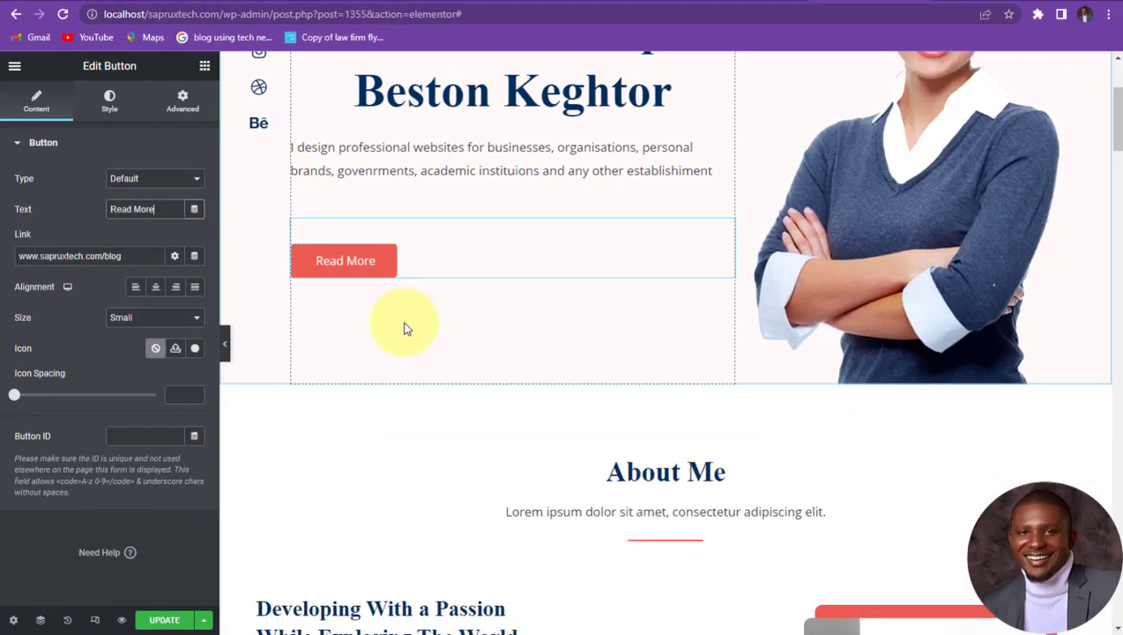
scroll(917, 302, "up", 3)
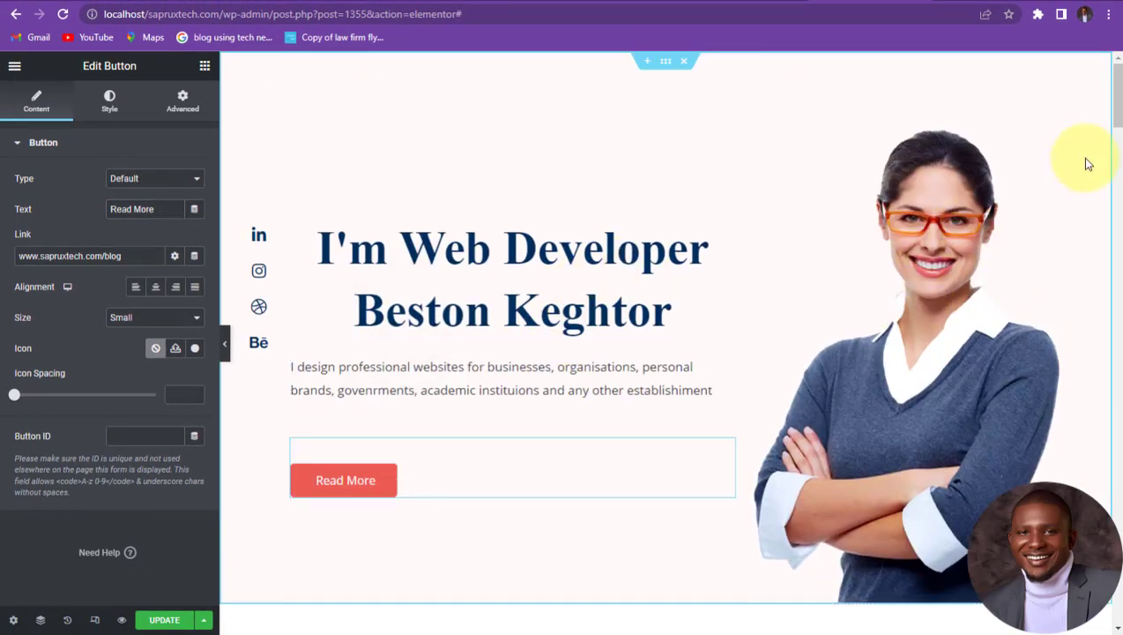
left_click(1068, 120)
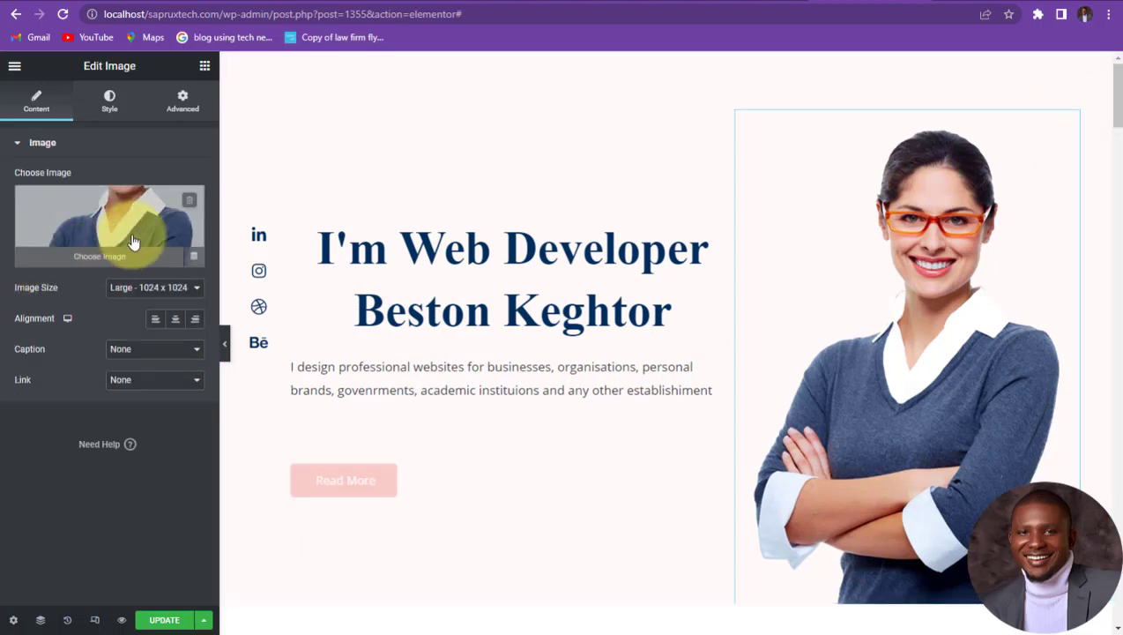
Step: Upload the SJS_3818 - Copy photo from the Photos folder as the hero image
left_click(119, 265)
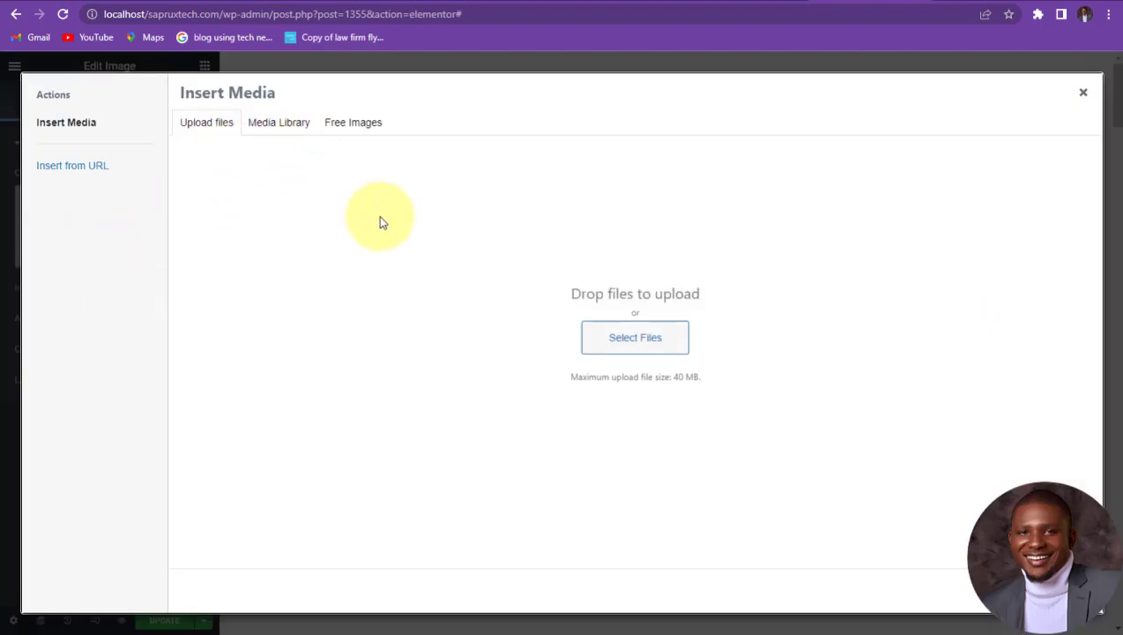
left_click(627, 345)
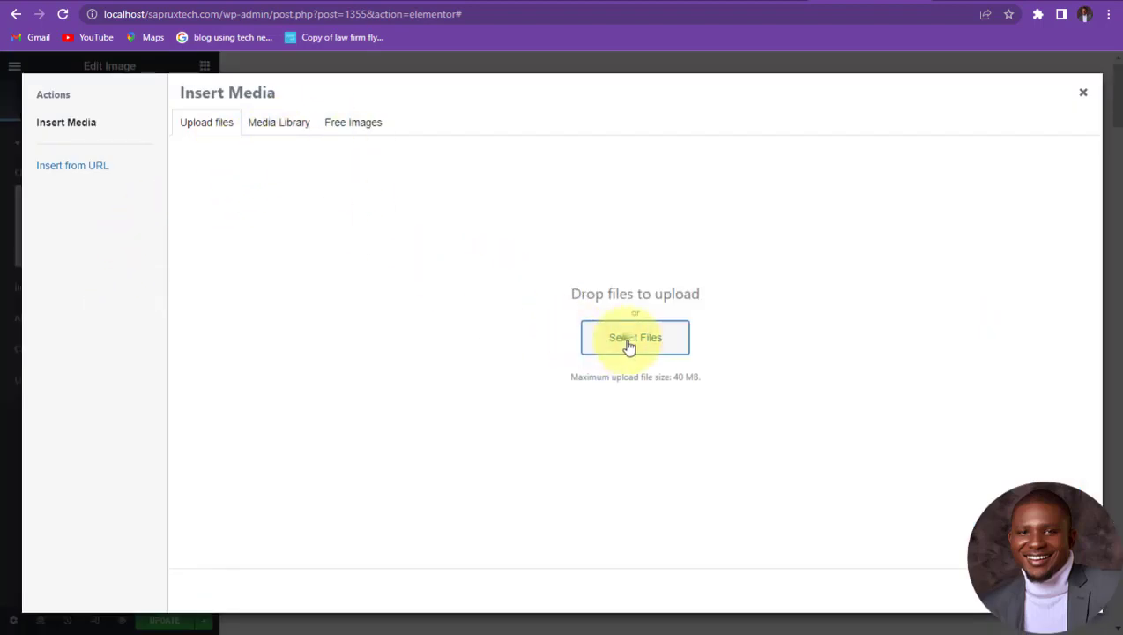
scroll(516, 220, "down", 3)
double_click(516, 221)
scroll(352, 159, "down", 10)
left_click(157, 207)
left_click(440, 299)
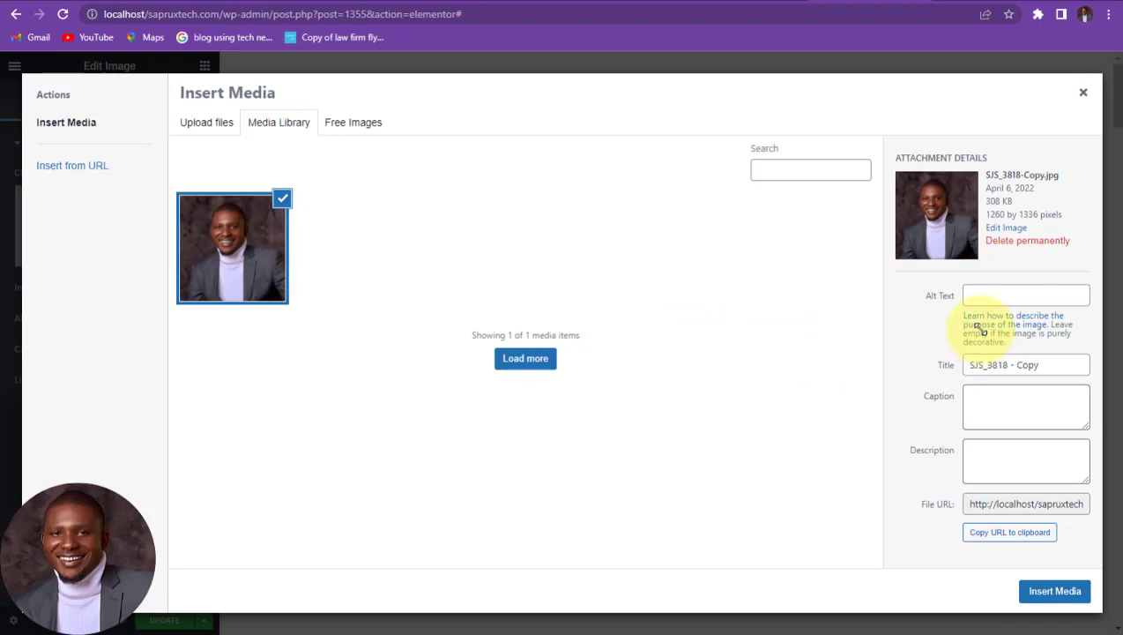
Step: Adjust the photo's alt text and title, then insert it into the page
left_click(990, 297)
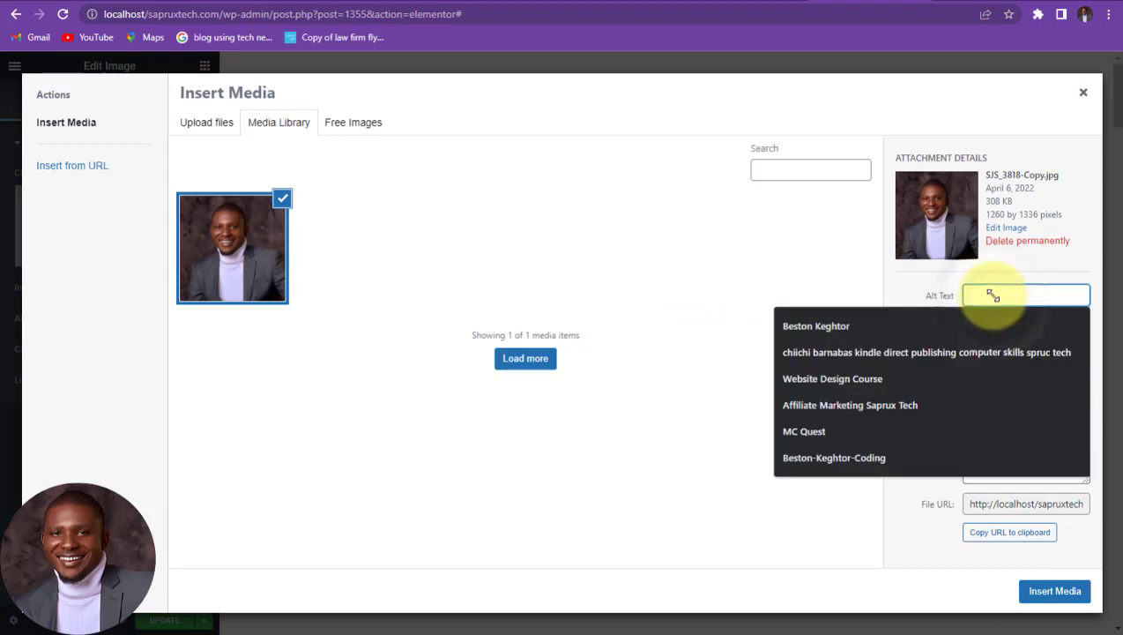
left_click(855, 534)
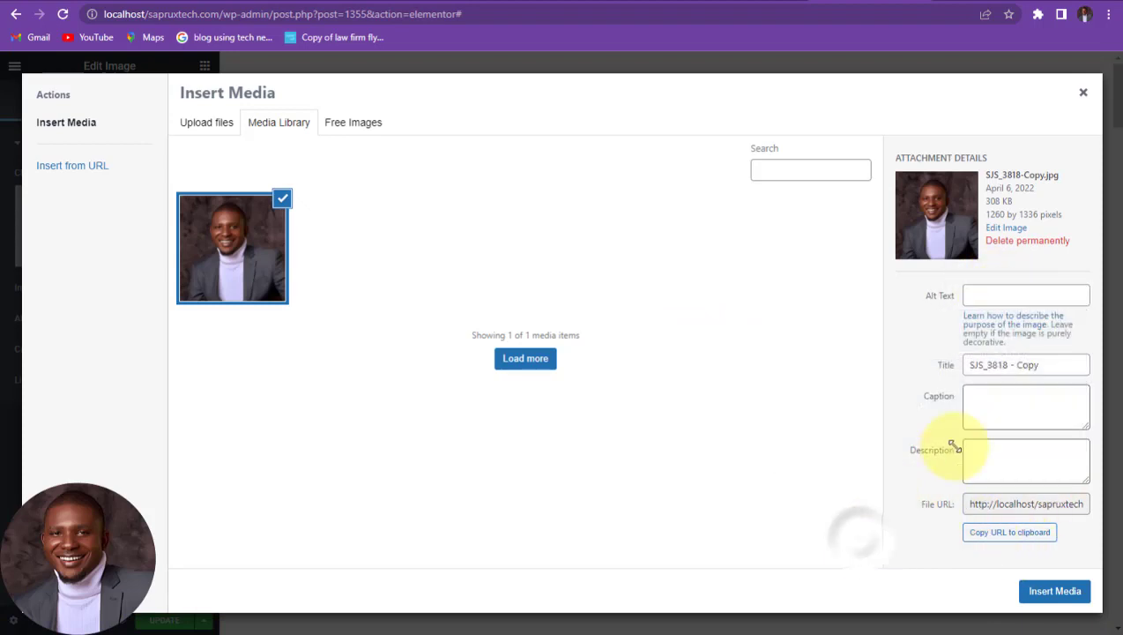
double_click(1041, 365)
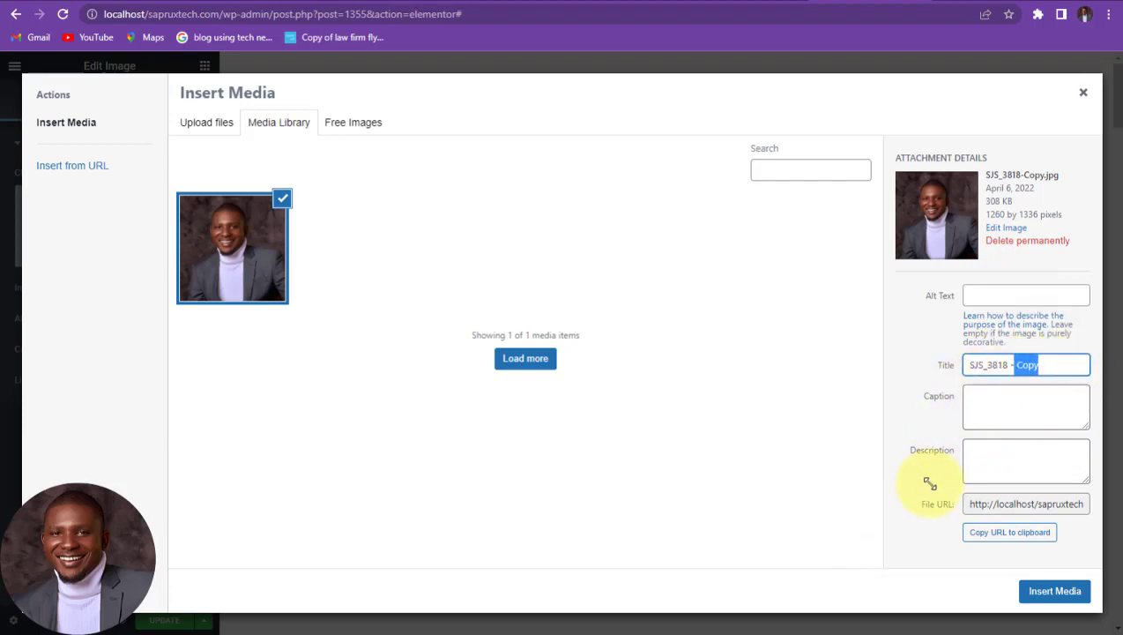
left_click(1054, 591)
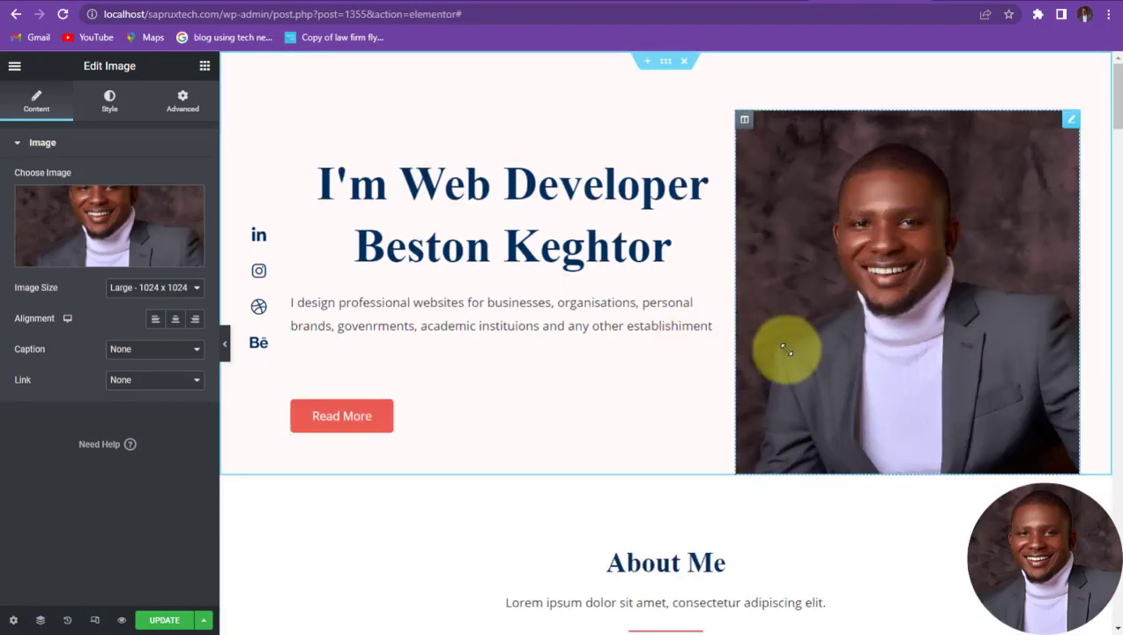
scroll(784, 349, "down", 2)
Step: Choose Fade In Left as the hero section's entrance animation under Motion Effects
scroll(758, 342, "down", 2)
scroll(723, 333, "up", 4)
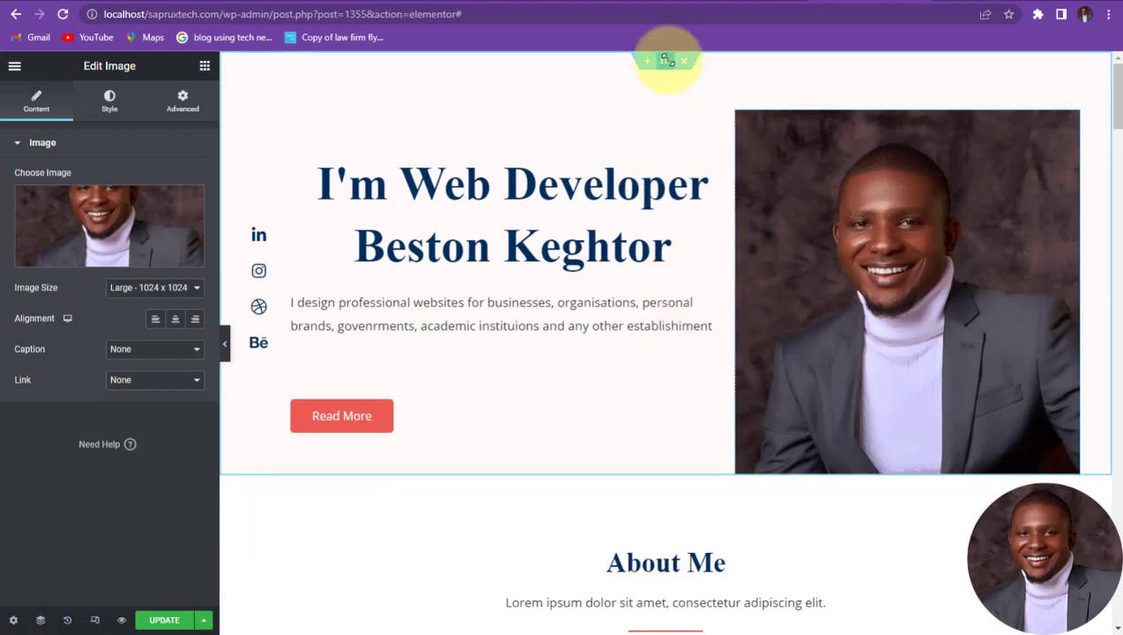
left_click_drag(667, 61, 182, 98)
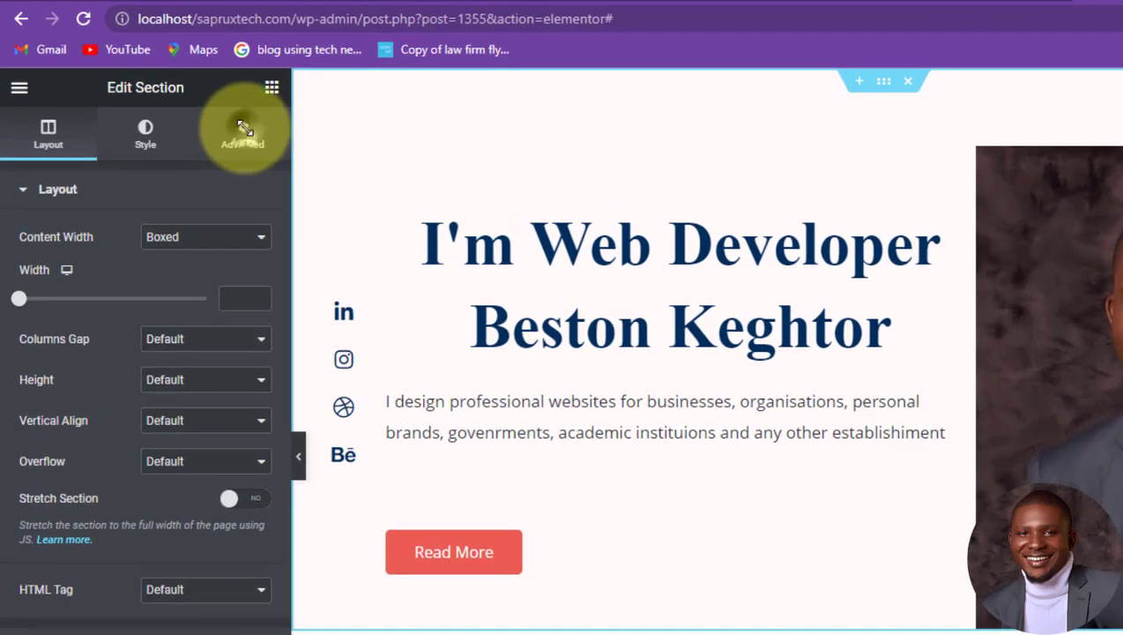
left_click(243, 129)
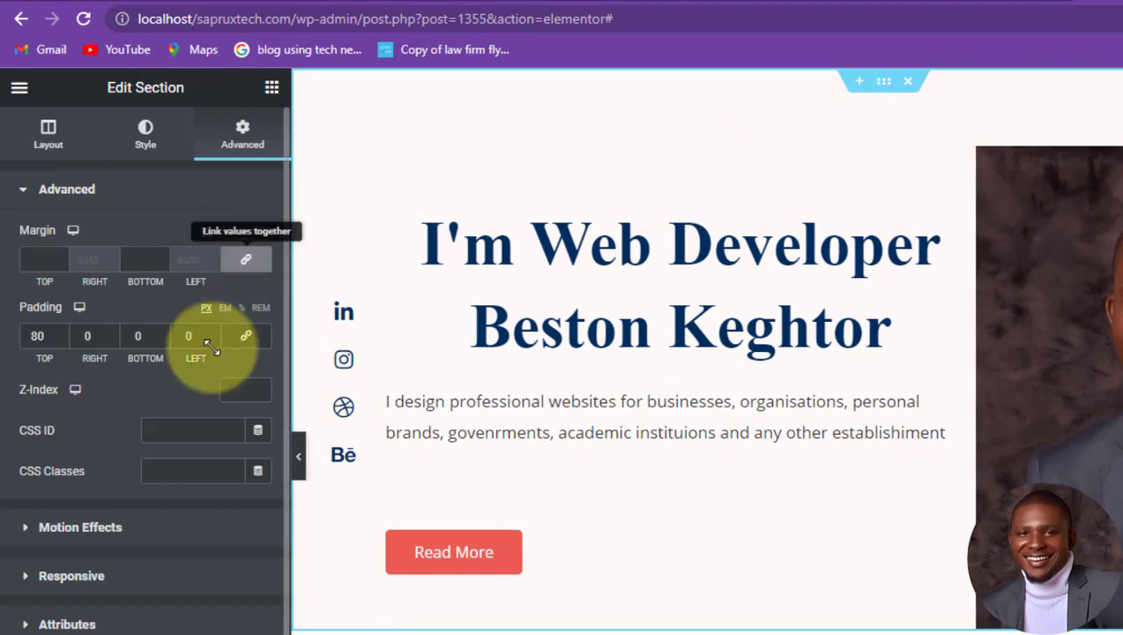
left_click(26, 526)
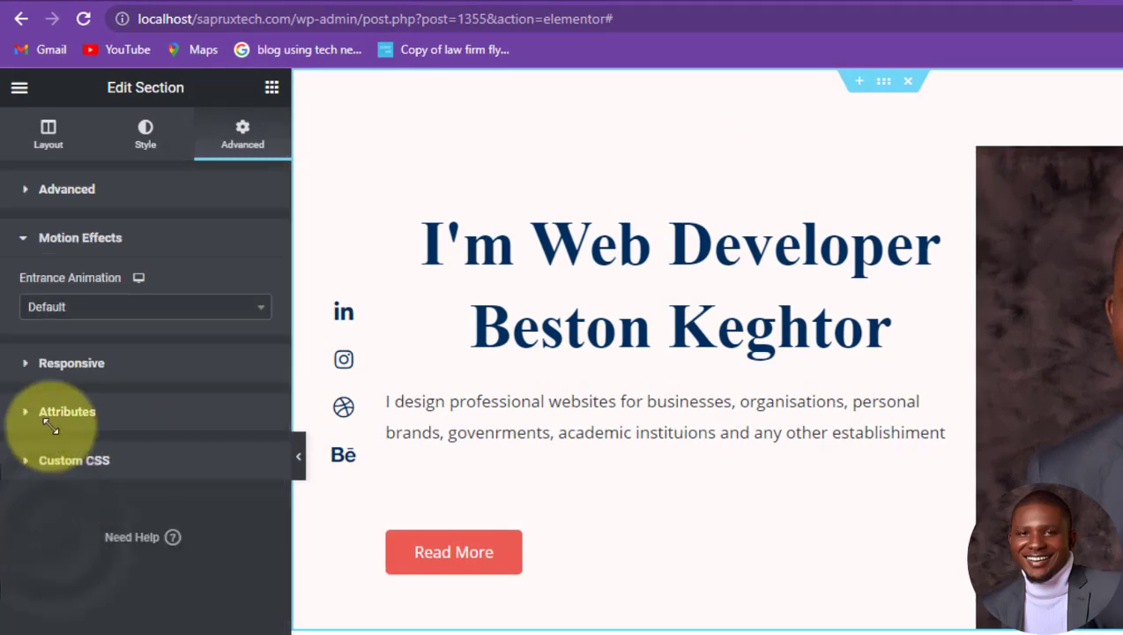
left_click(65, 305)
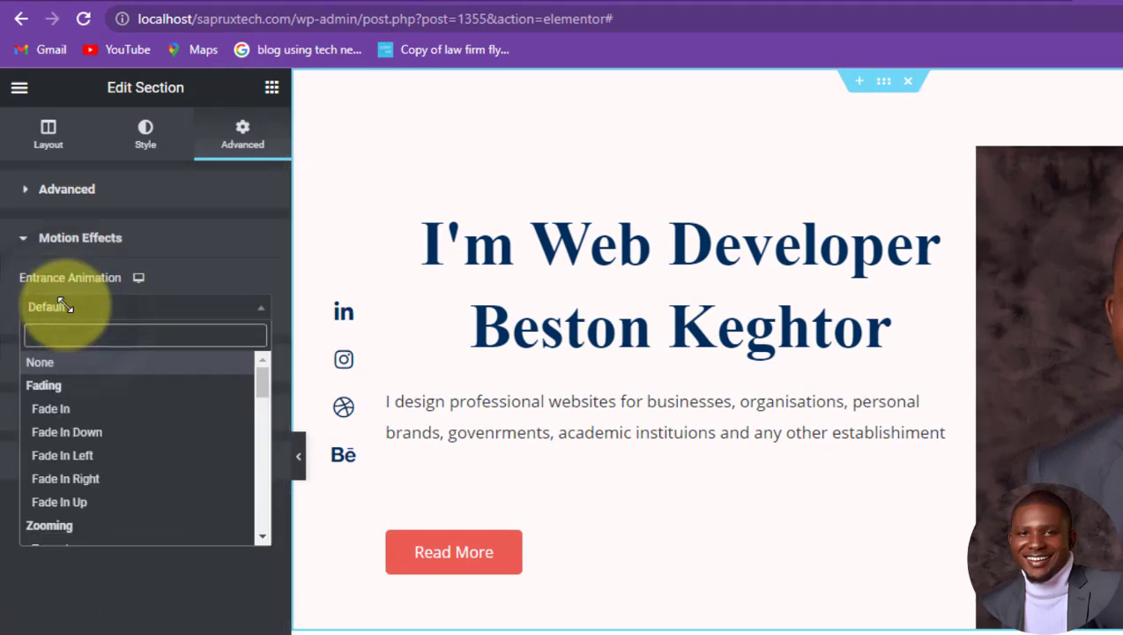
left_click(62, 455)
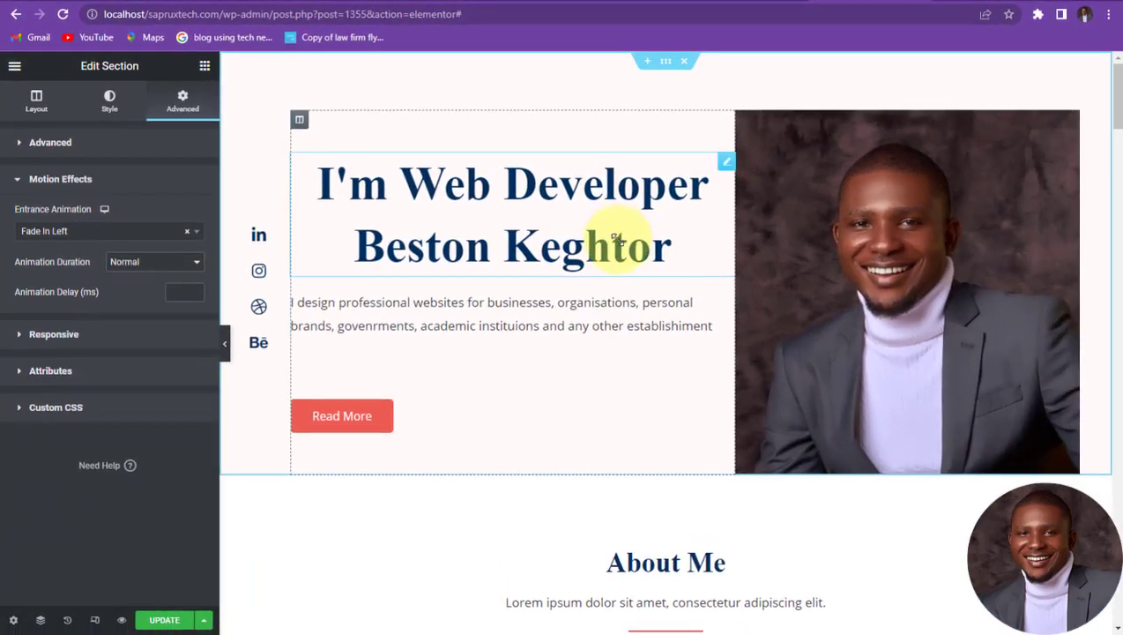
scroll(617, 239, "down", 3)
scroll(591, 258, "down", 1)
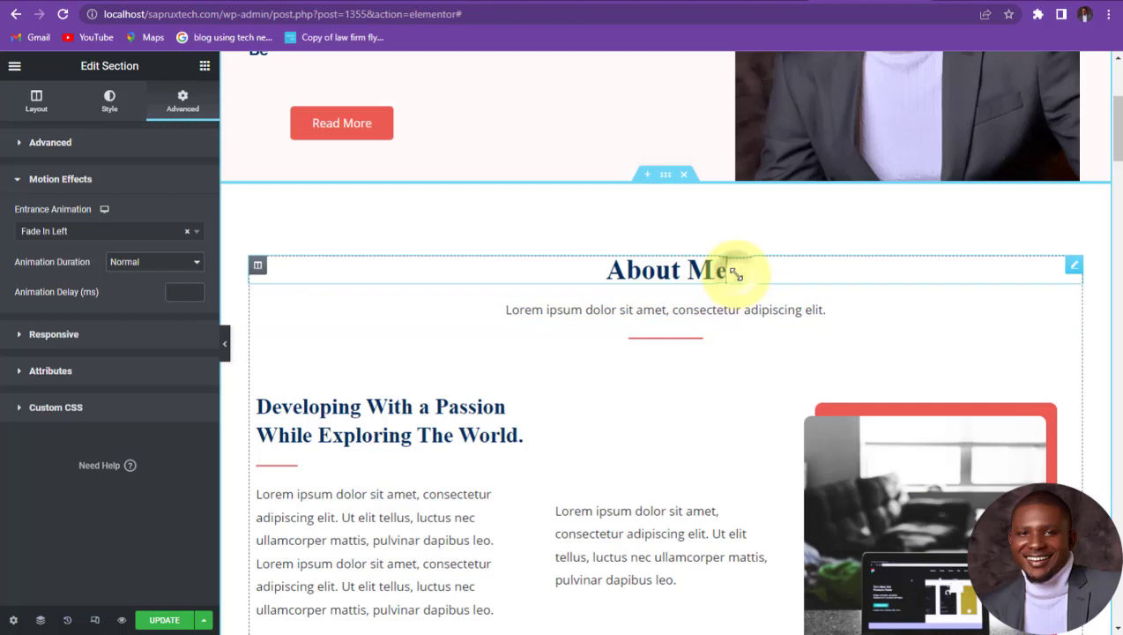
Step: Rewrite the About Me subtitle to 'I have a robust experience in website design, Social Media Management…'
left_click(730, 269)
scroll(728, 266, "down", 1)
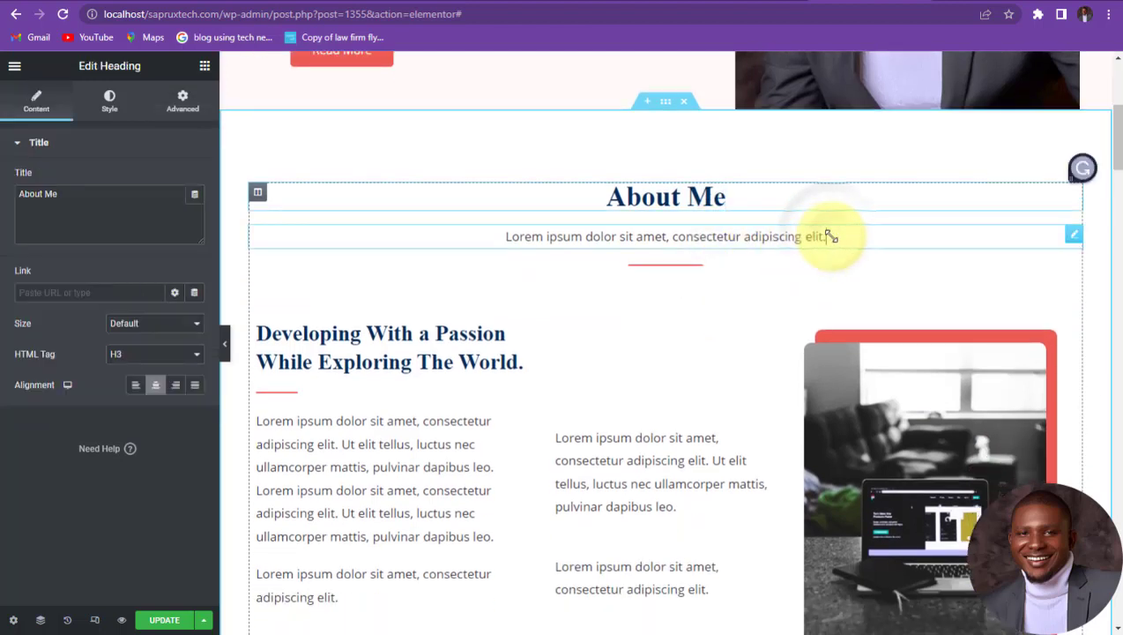
left_click(826, 236)
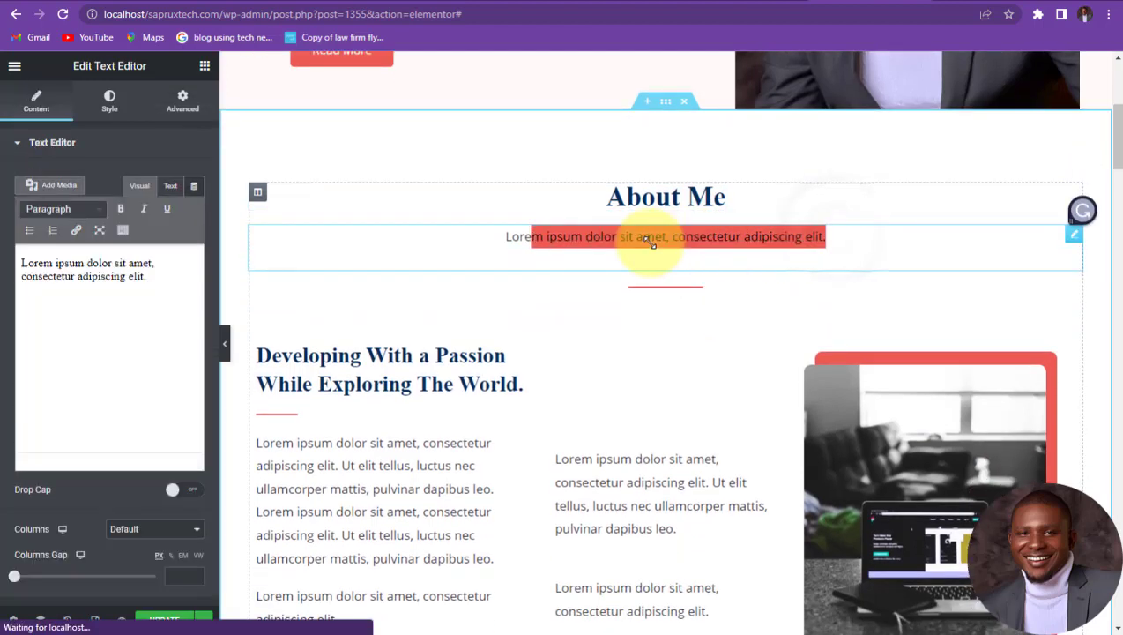
type("I have a robust experience in website des")
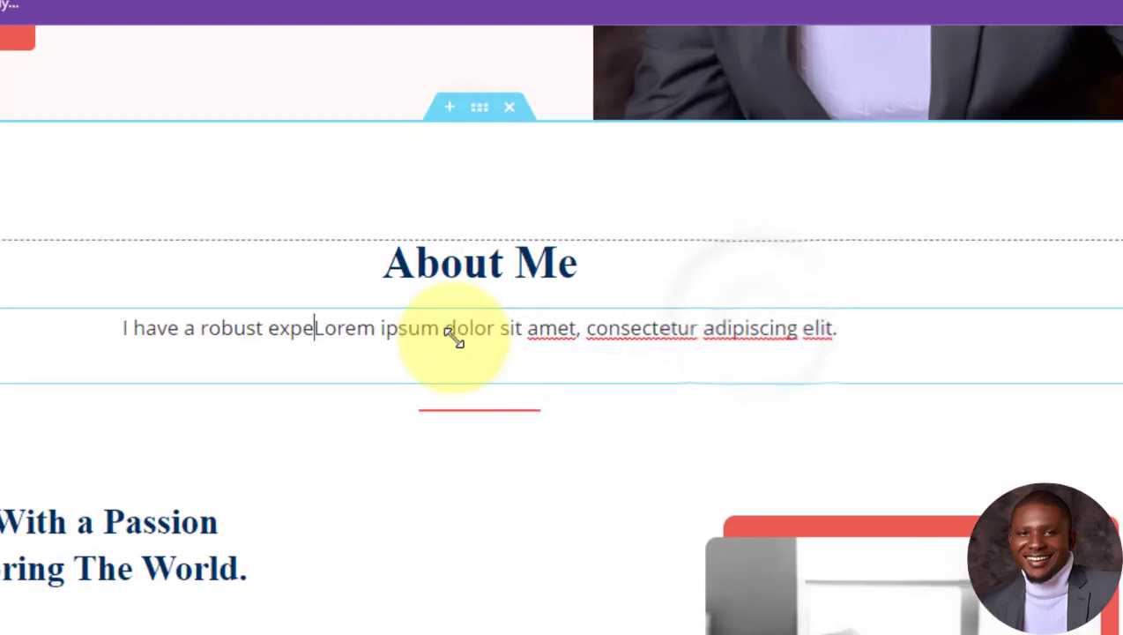
type("ign and Digital Market")
key("BackSpace")
key("BackSpace")
key("BackSpace")
key("BackSpace")
key("BackSpace")
key("BackSpace")
key("BackSpace")
key("BackSpace")
key("BackSpace")
key("BackSpace")
key("BackSpace")
key("BackSpace")
key("BackSpace")
key("BackSpace")
key("BackSpace")
key("BackSpace")
key("BackSpace")
key("BackSpace")
key("BackSpace")
type(", Social Media Management")
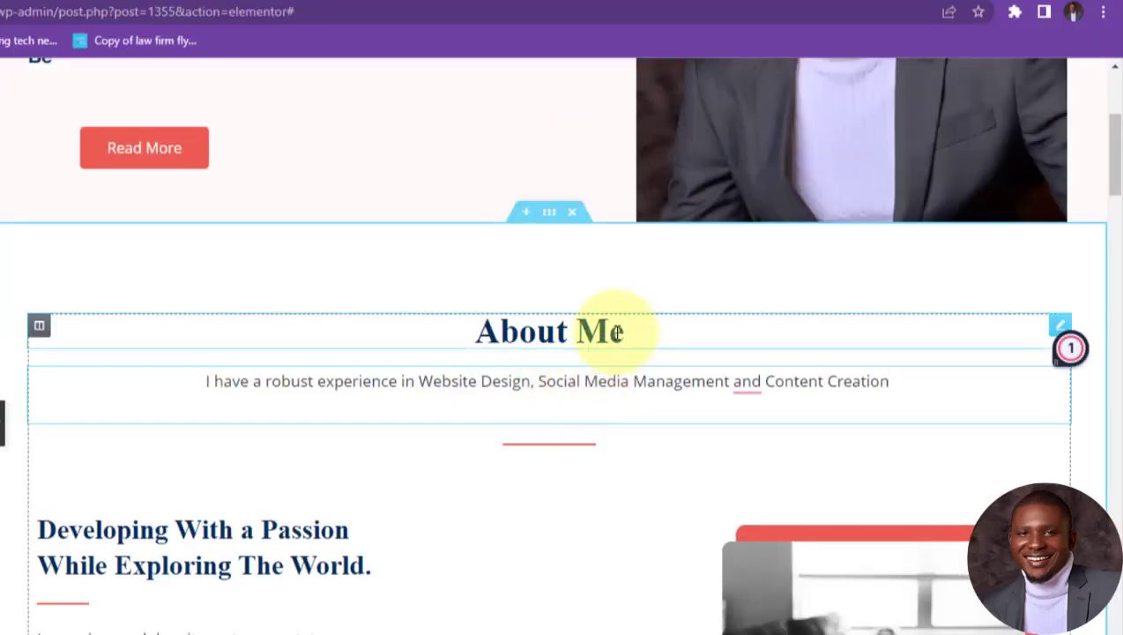
Step: Reselect the subtitle's text settings and save the page with Update
left_click(619, 329)
scroll(722, 380, "down", 1)
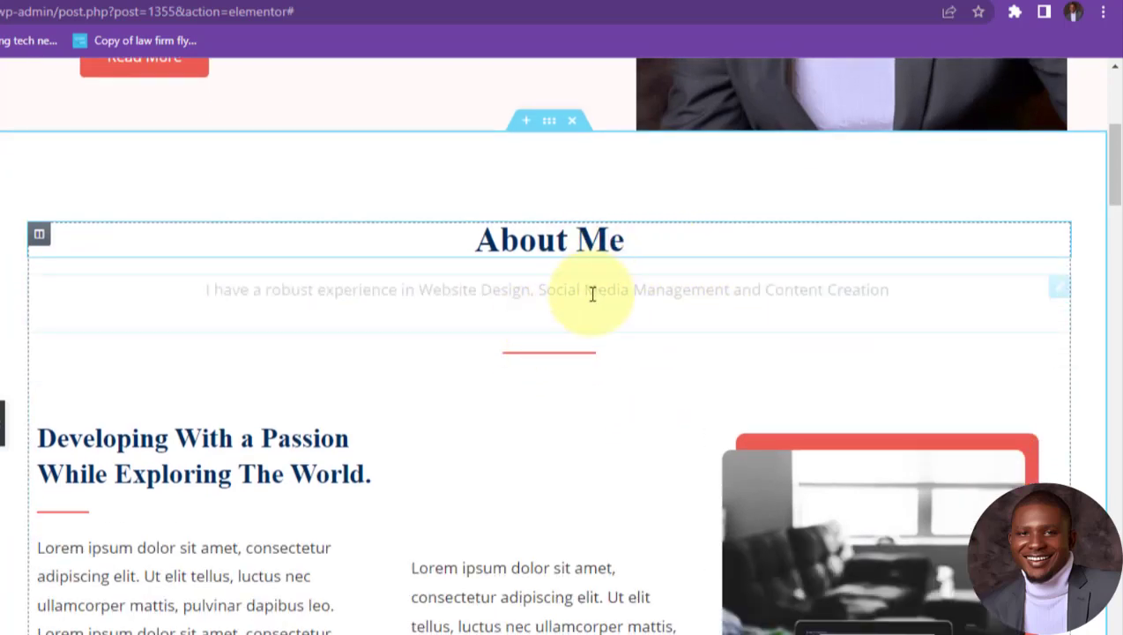
left_click(276, 314)
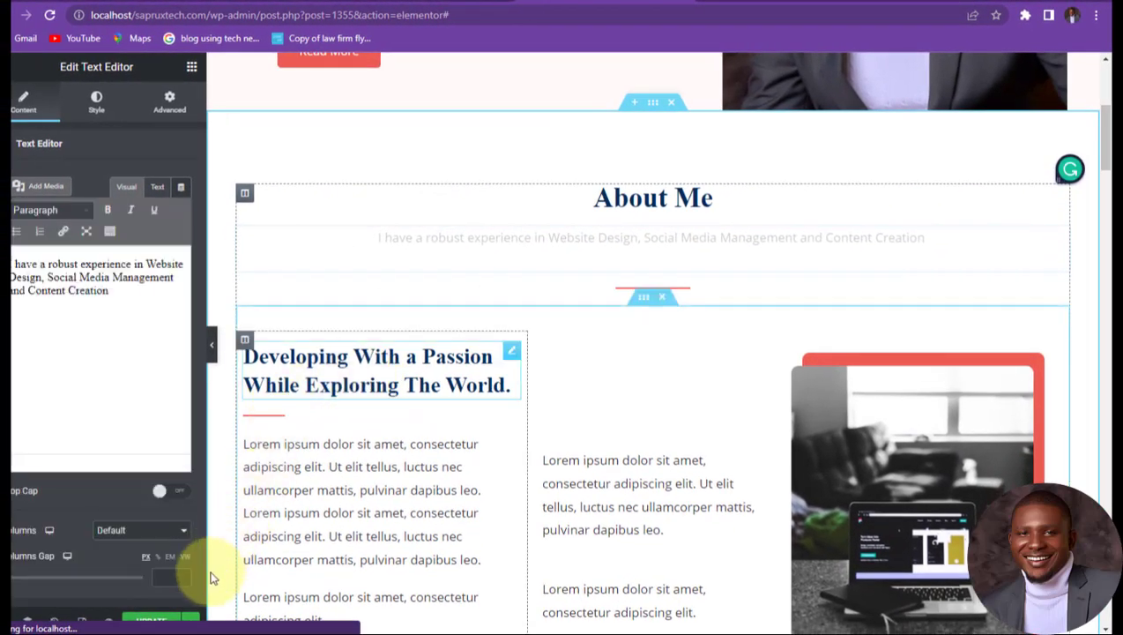
left_click(151, 620)
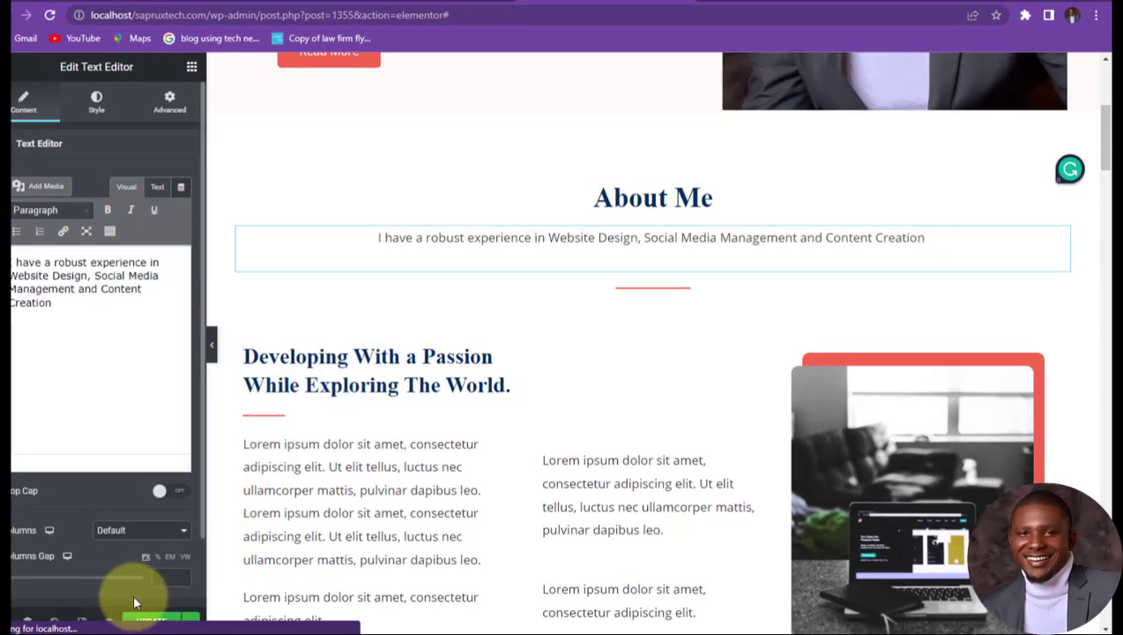
scroll(161, 519, "down", 2)
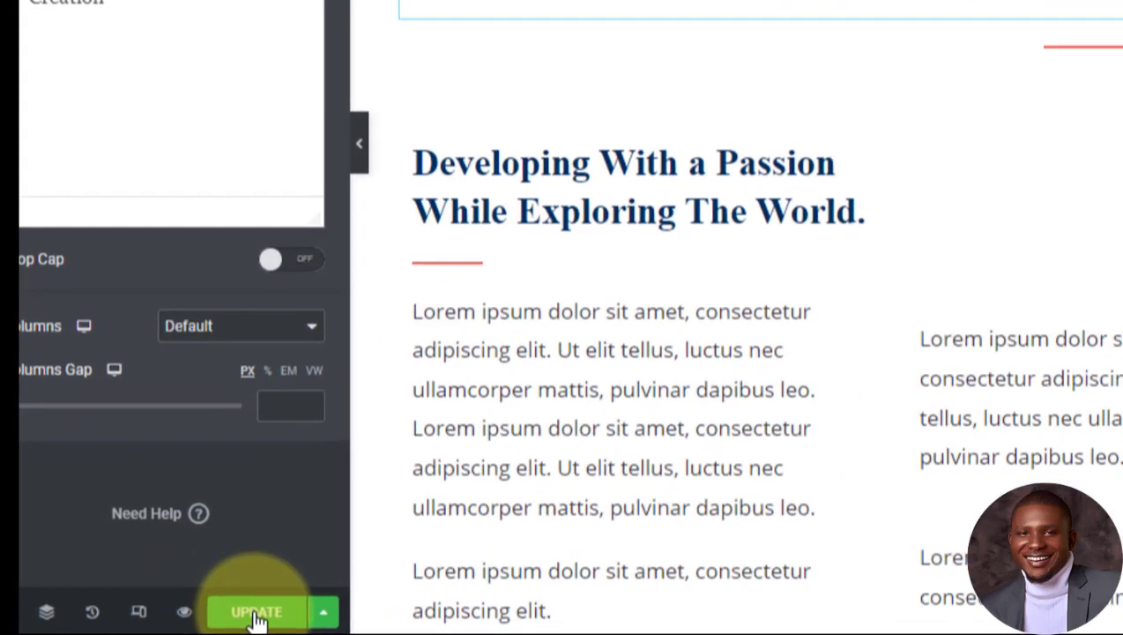
left_click(256, 616)
scroll(877, 569, "down", 3)
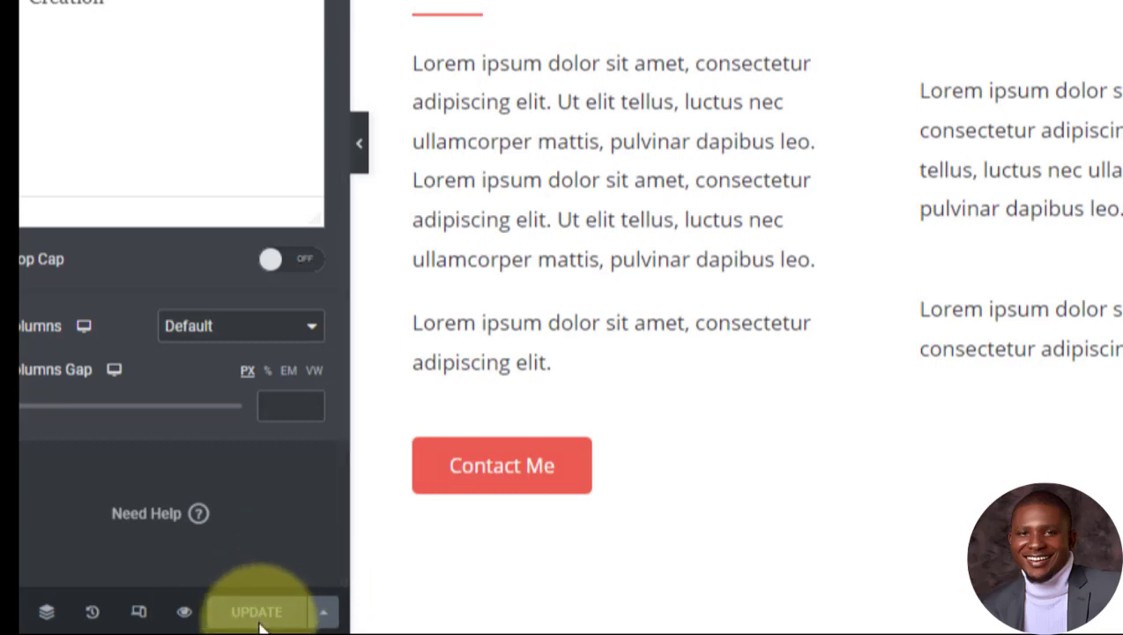
scroll(926, 423, "up", 1)
scroll(929, 426, "up", 1)
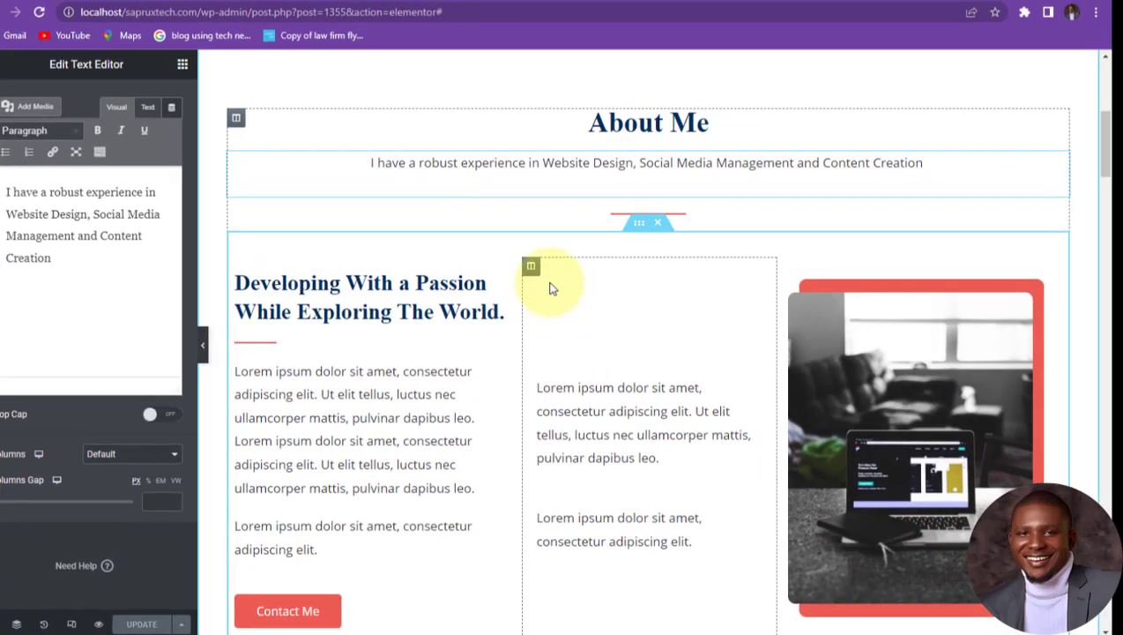
left_click_drag(530, 266, 885, 291)
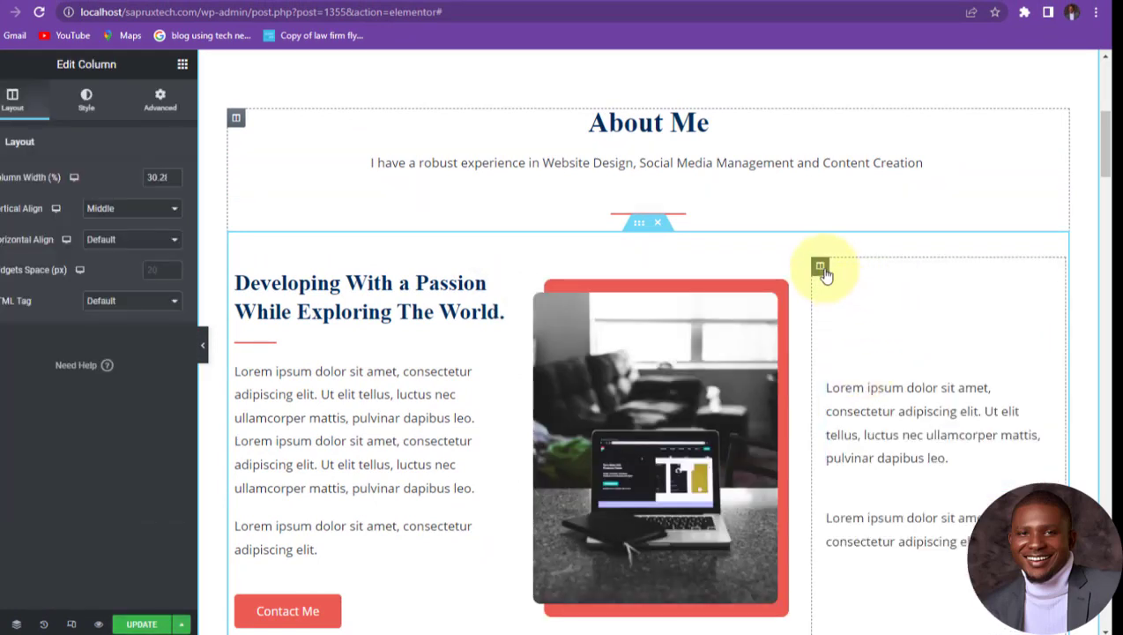
left_click_drag(821, 267, 841, 293)
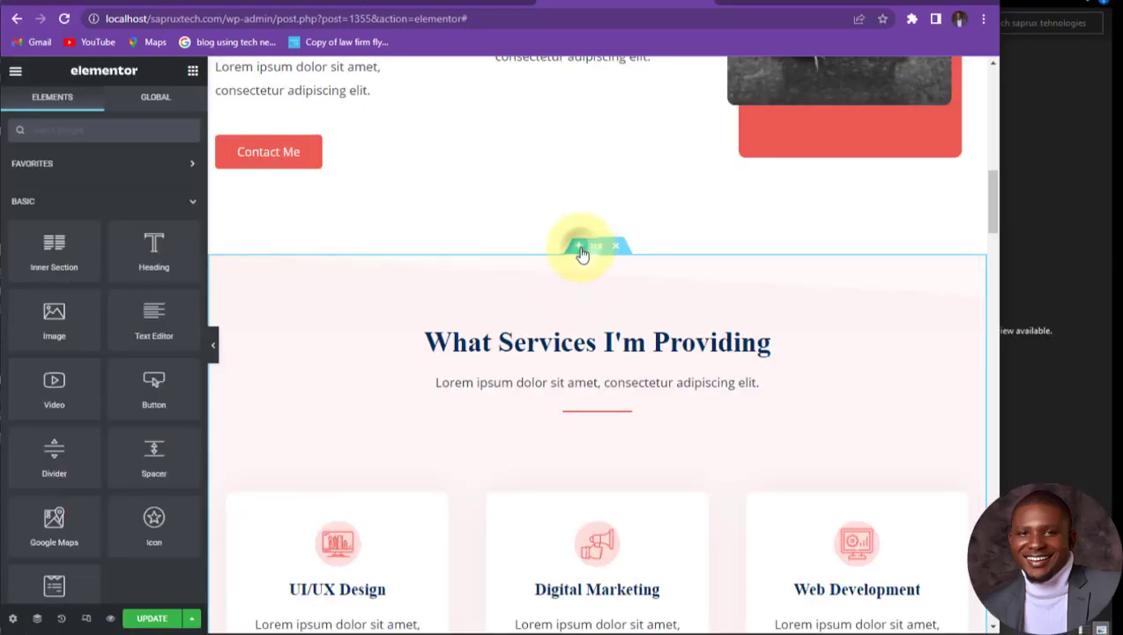
Step: Insert a two-column section above What Services I'm Providing with an Image widget in its left column
left_click(579, 249)
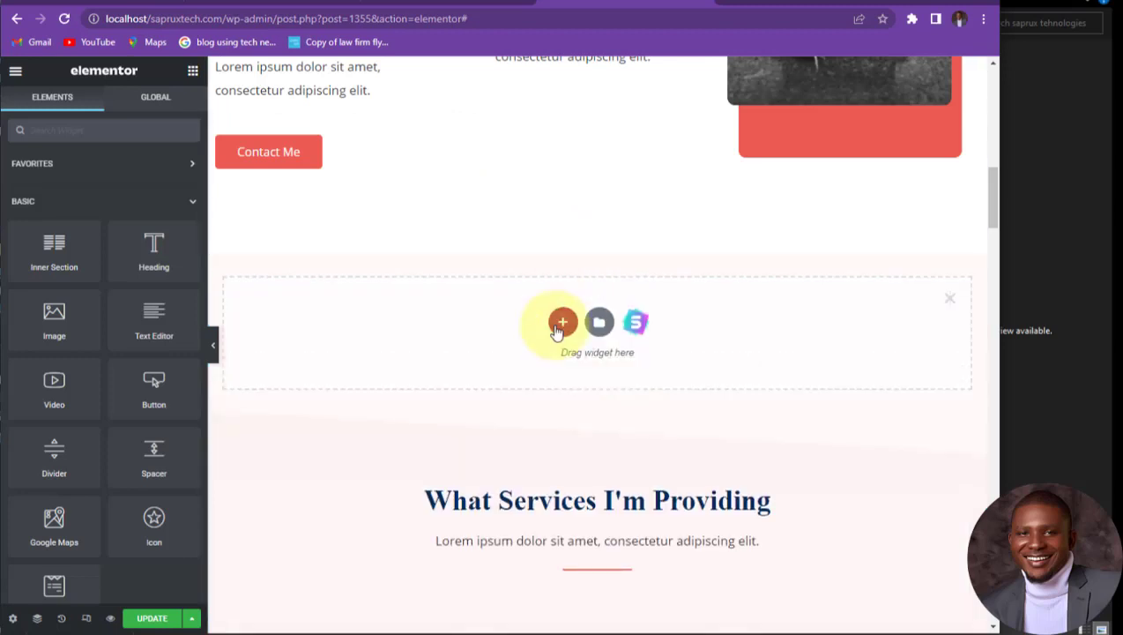
left_click(561, 325)
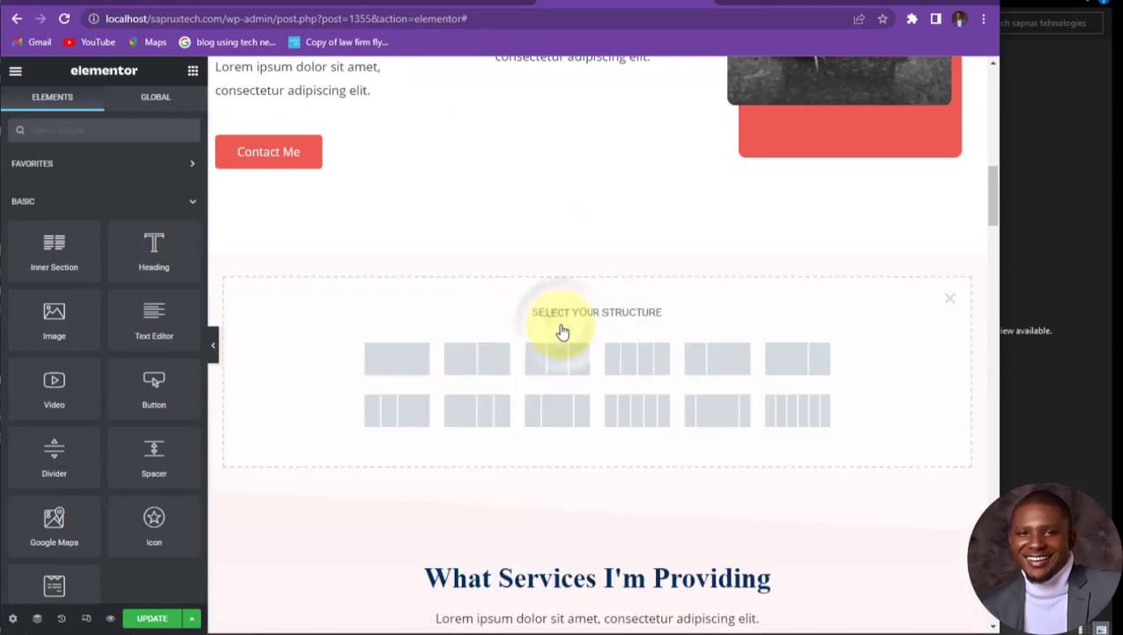
left_click(493, 365)
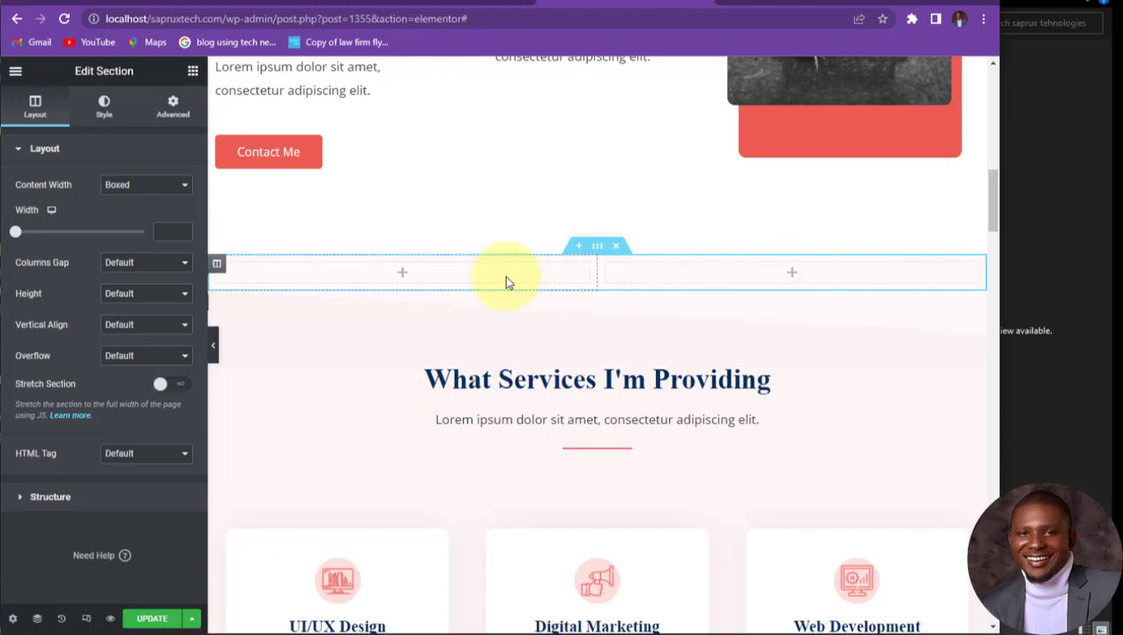
left_click(402, 278)
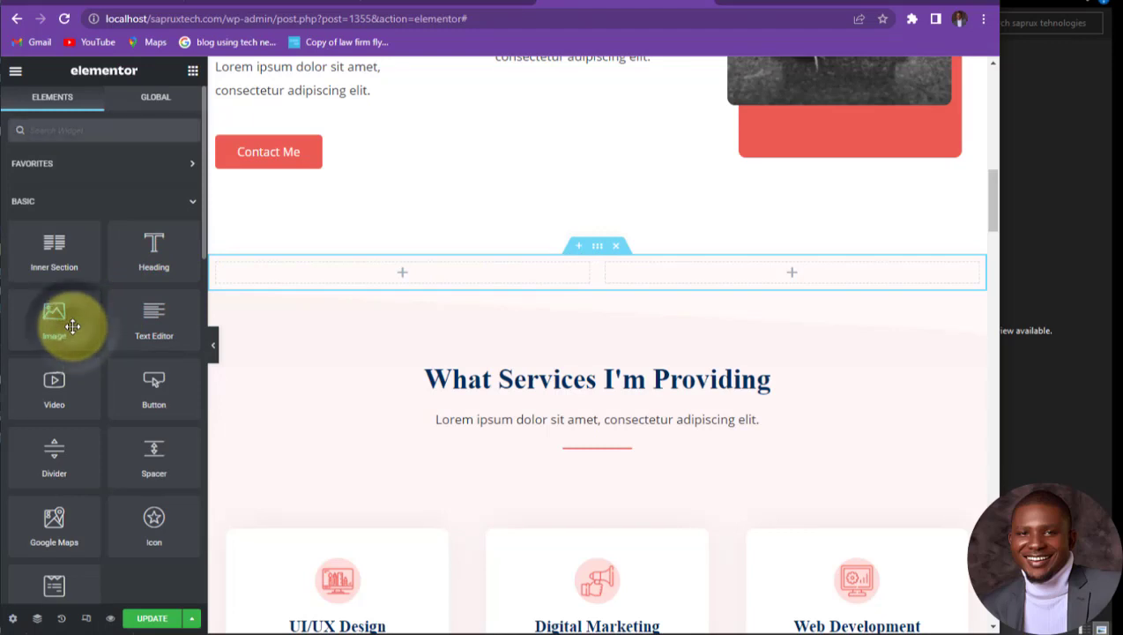
left_click_drag(72, 326, 413, 277)
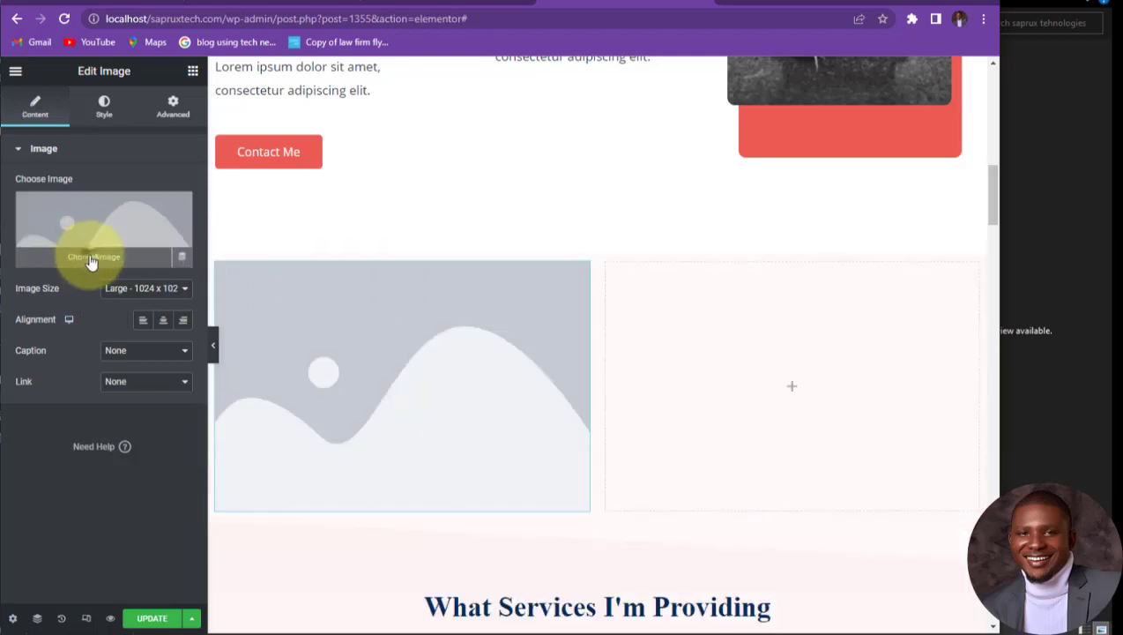
Step: Insert male-3.jpg from the Media Library as the left-column image
left_click(92, 258)
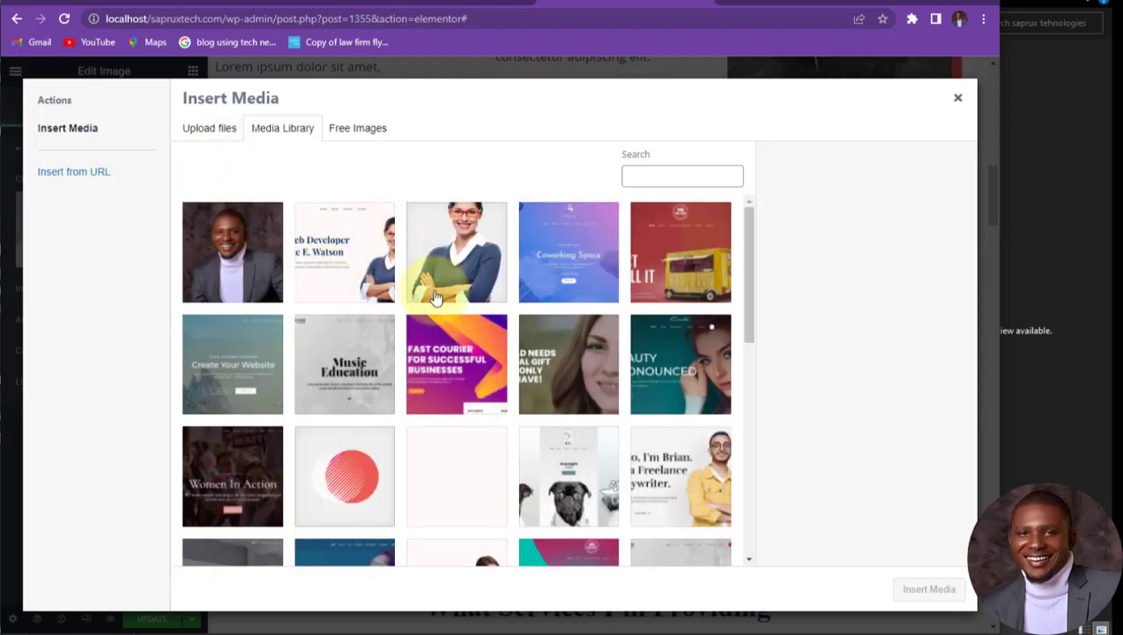
scroll(397, 423, "down", 1)
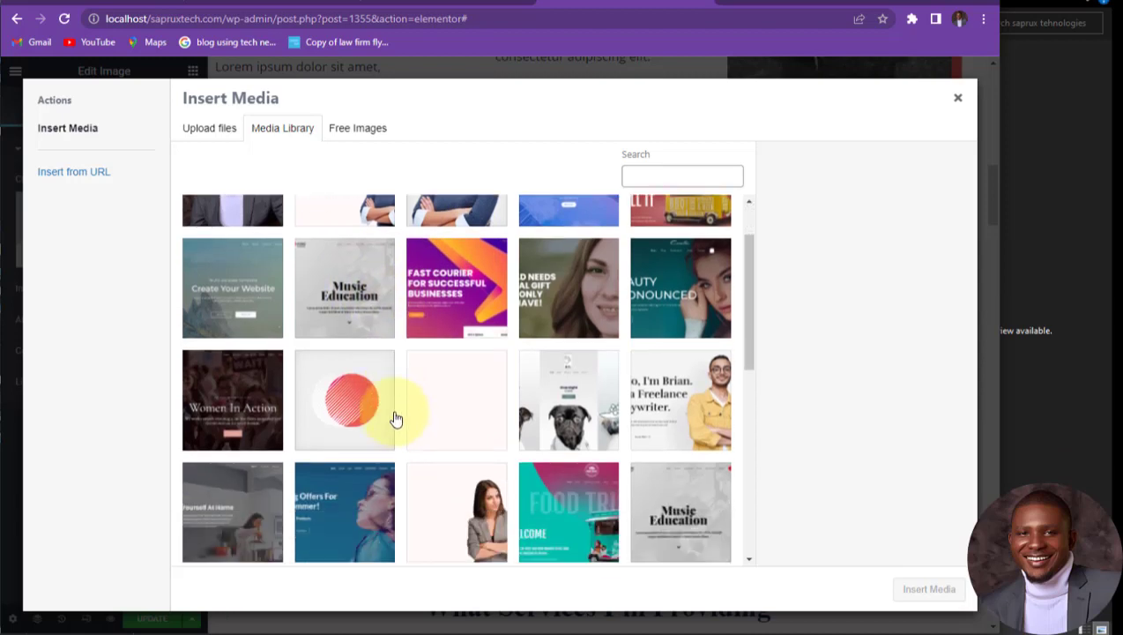
scroll(396, 423, "down", 2)
scroll(406, 388, "down", 4)
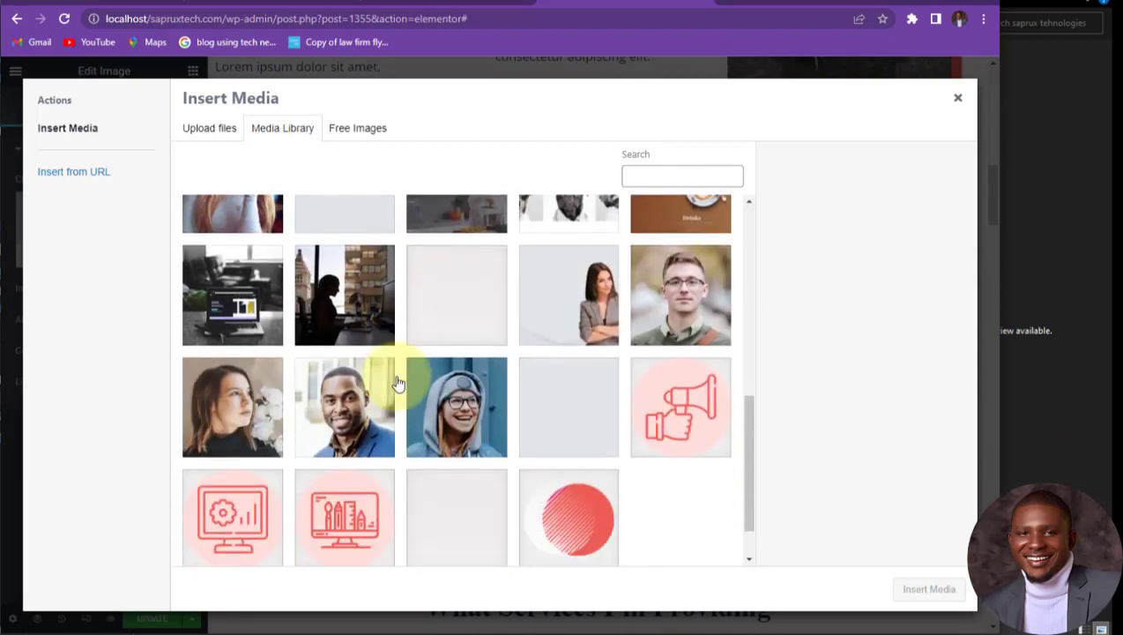
left_click(687, 298)
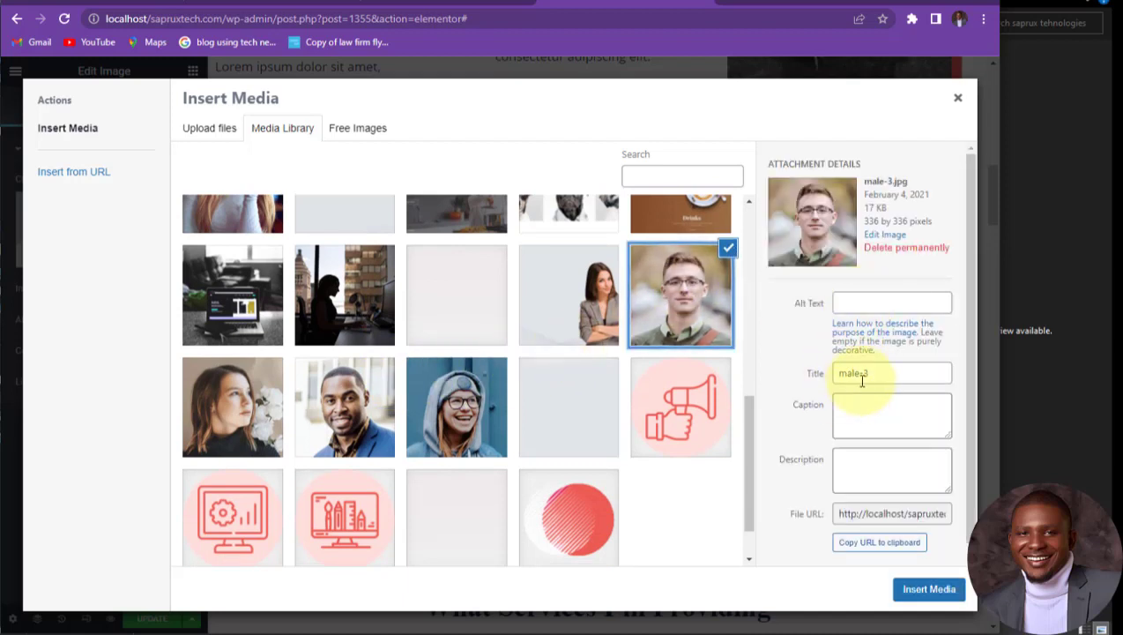
left_click(924, 589)
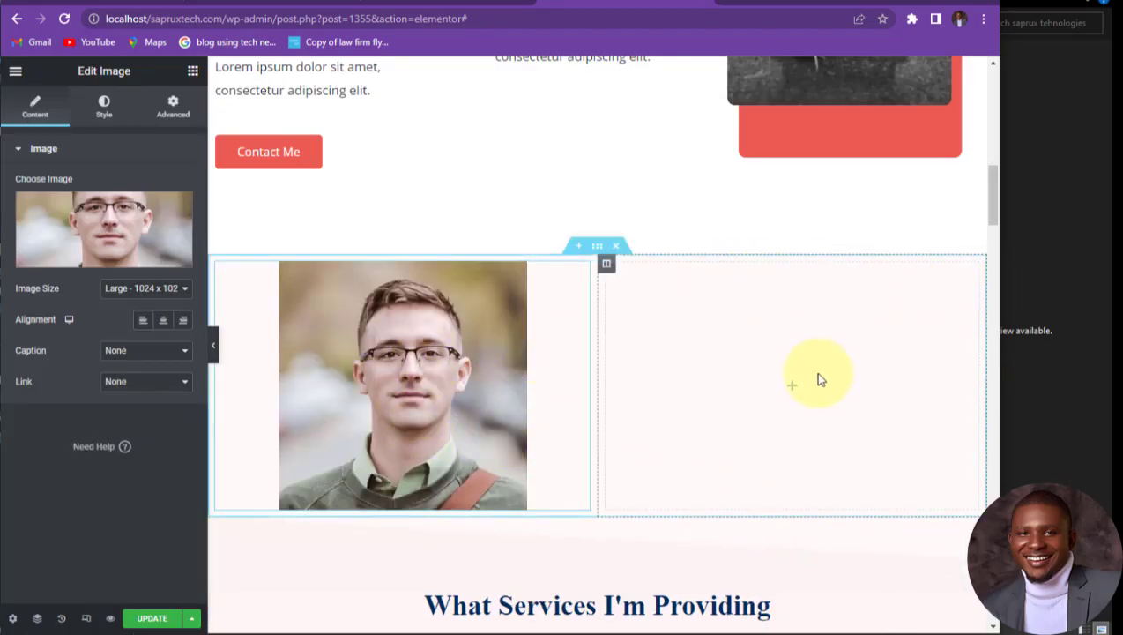
left_click(791, 390)
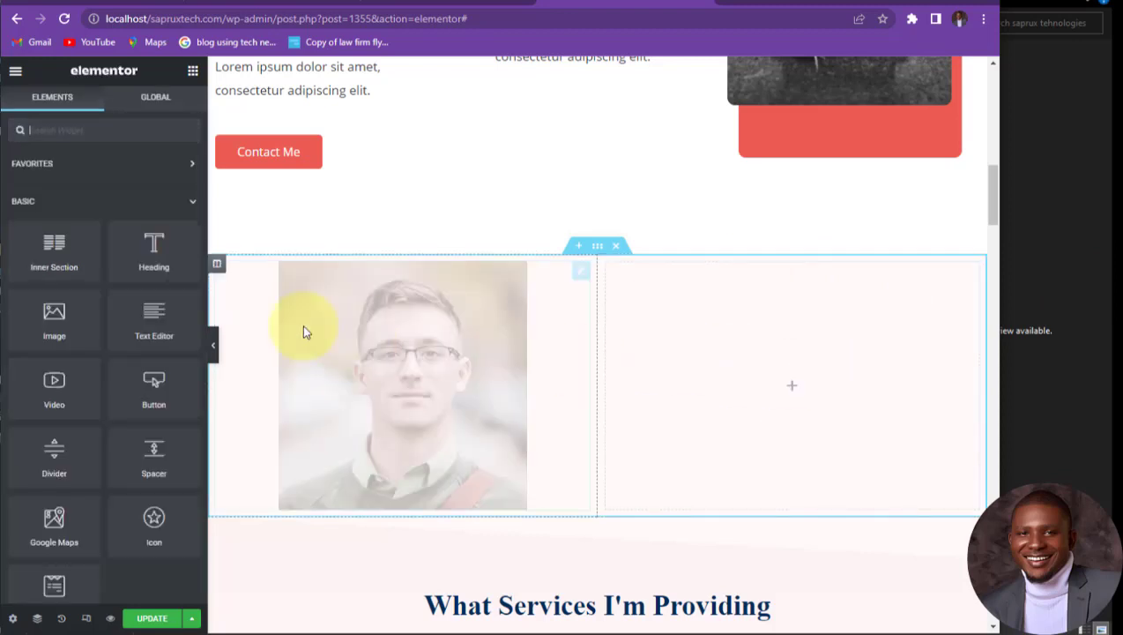
Step: Add a Text Editor in the right column replacing Lorem ipsum with the marketing and strategic-planning partner introduction
left_click_drag(144, 321, 770, 393)
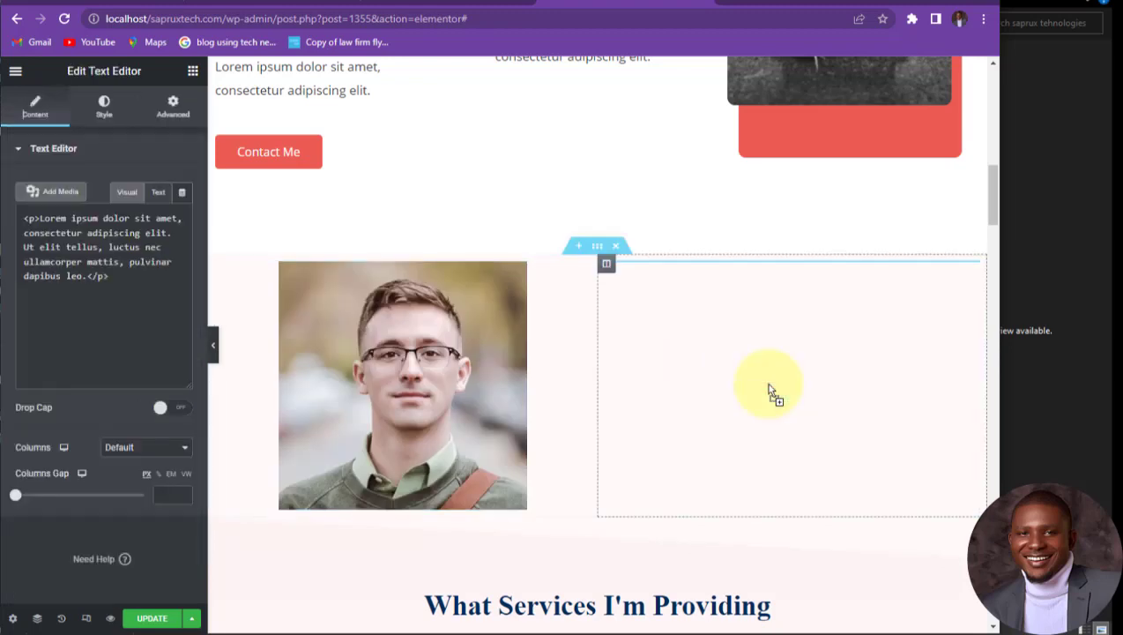
left_click(792, 300)
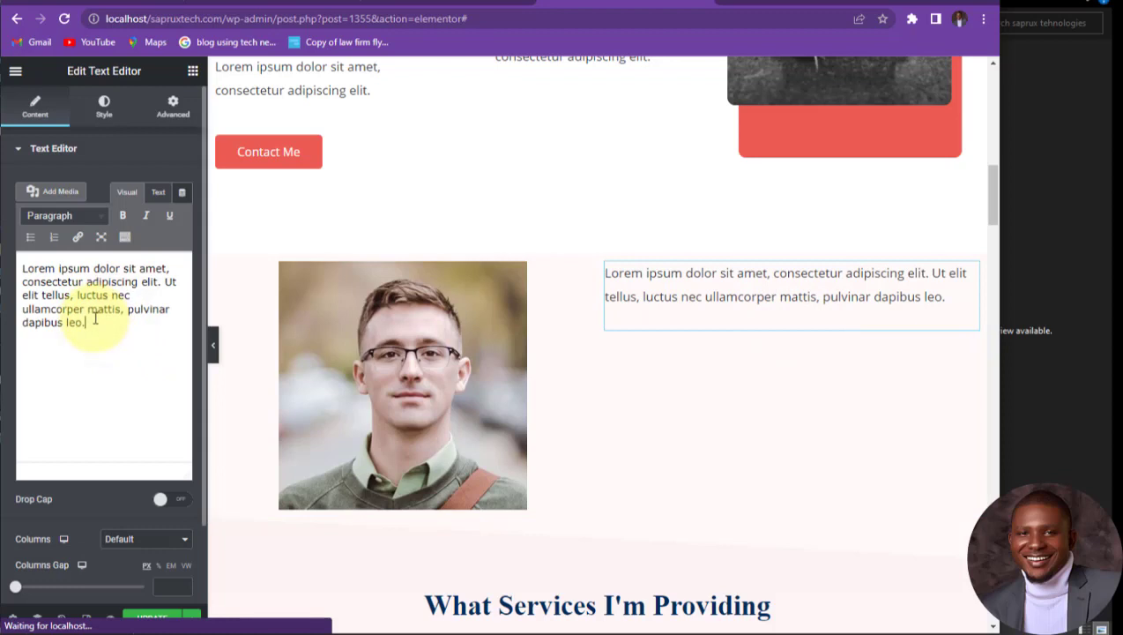
key("ctrl+a")
type("Hee")
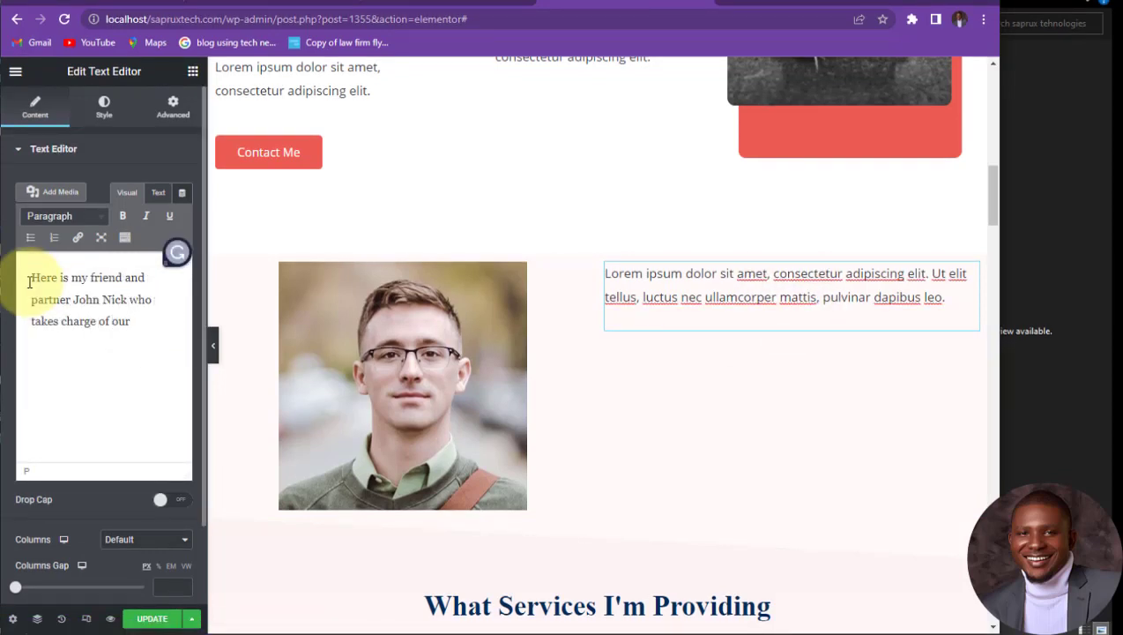
type("c planning")
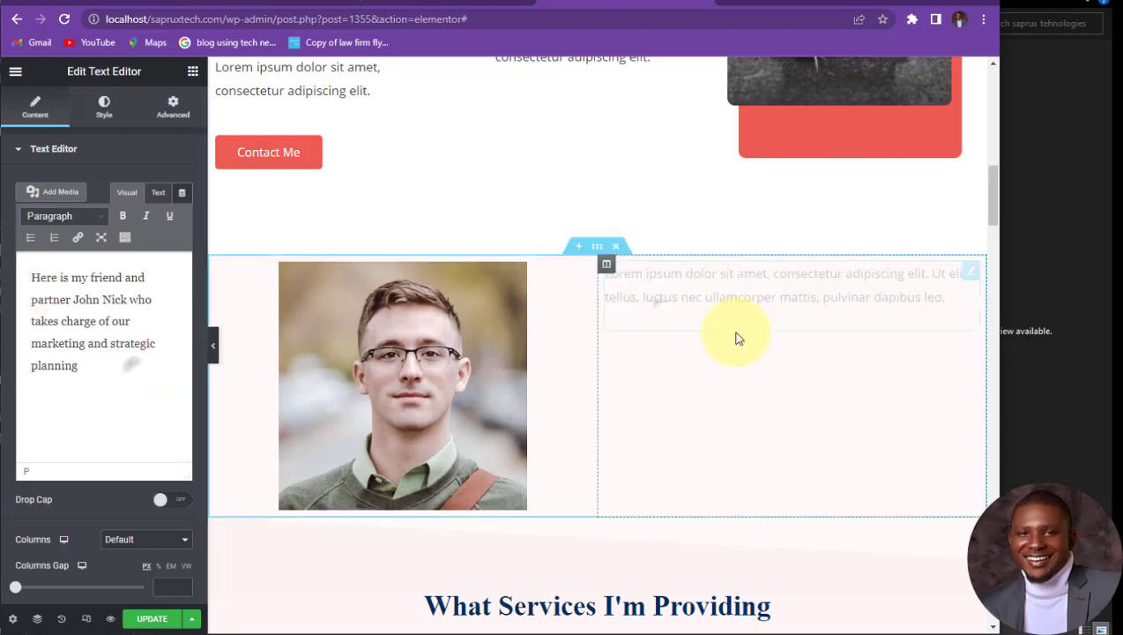
right_click(973, 275)
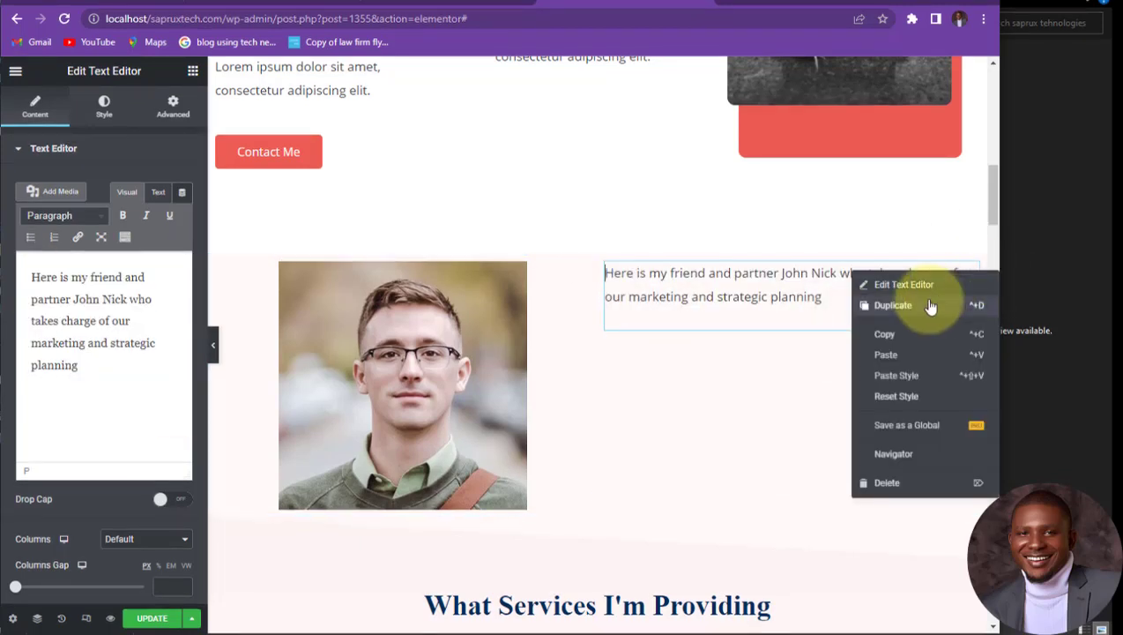
Step: Duplicate the partner paragraph twice and move the stray third copy back into the right column
left_click(892, 305)
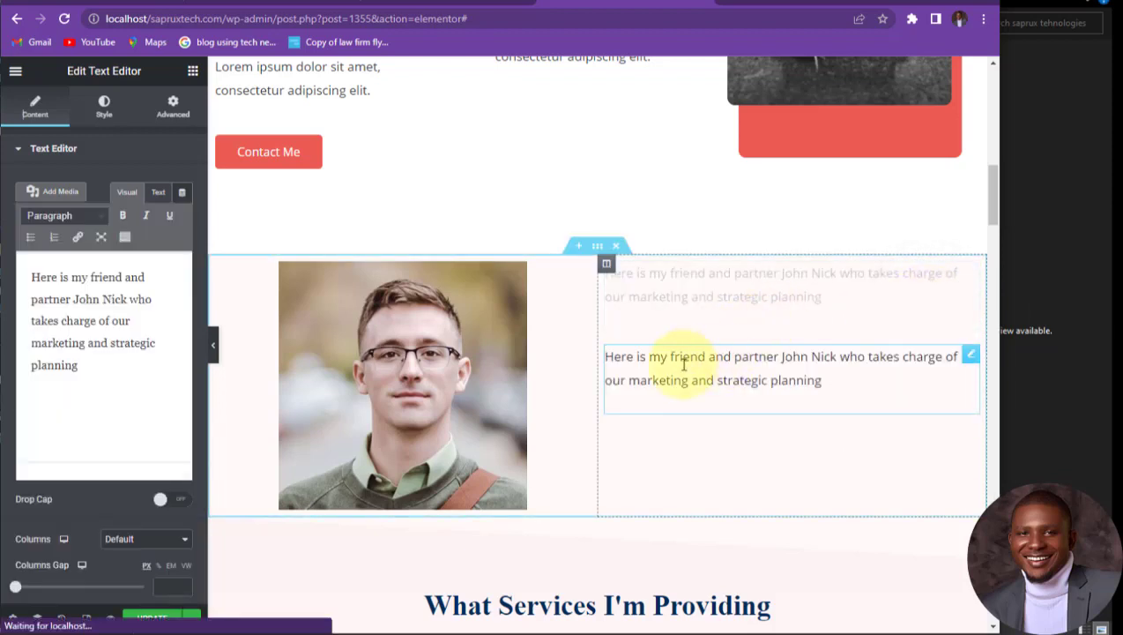
right_click(973, 356)
left_click(915, 387)
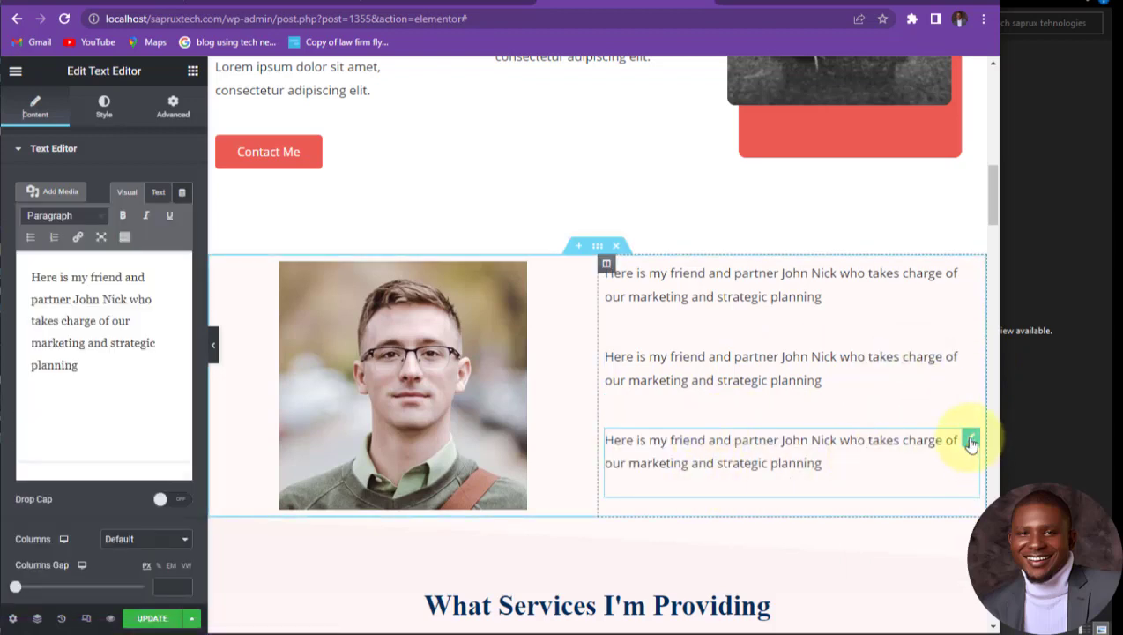
left_click_drag(969, 441, 634, 594)
scroll(639, 547, "down", 3)
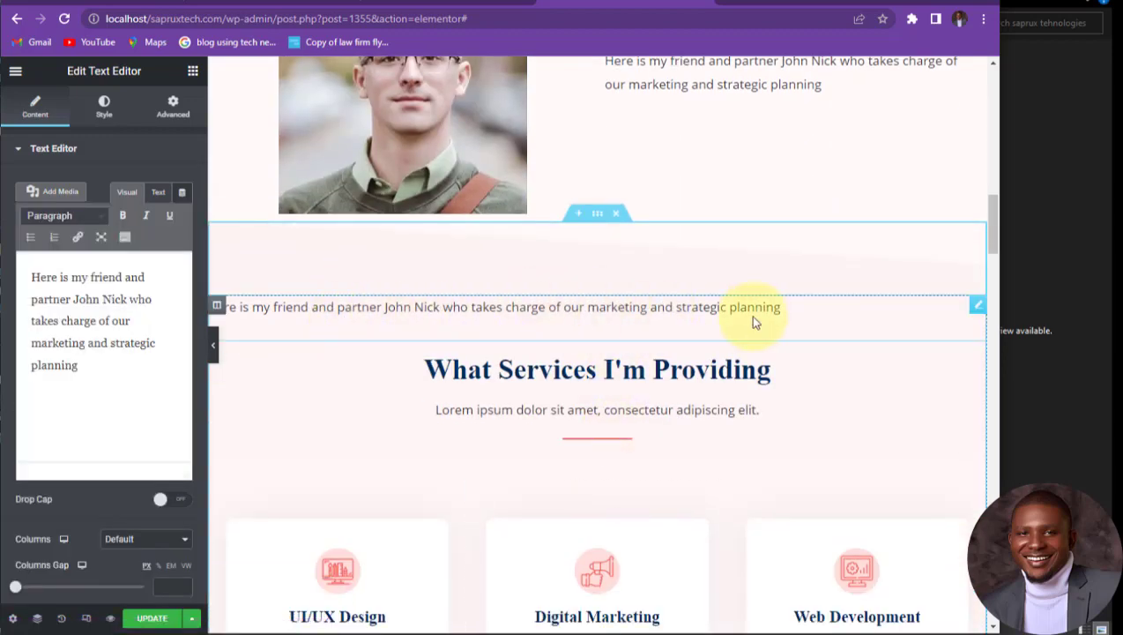
scroll(834, 326, "up", 3)
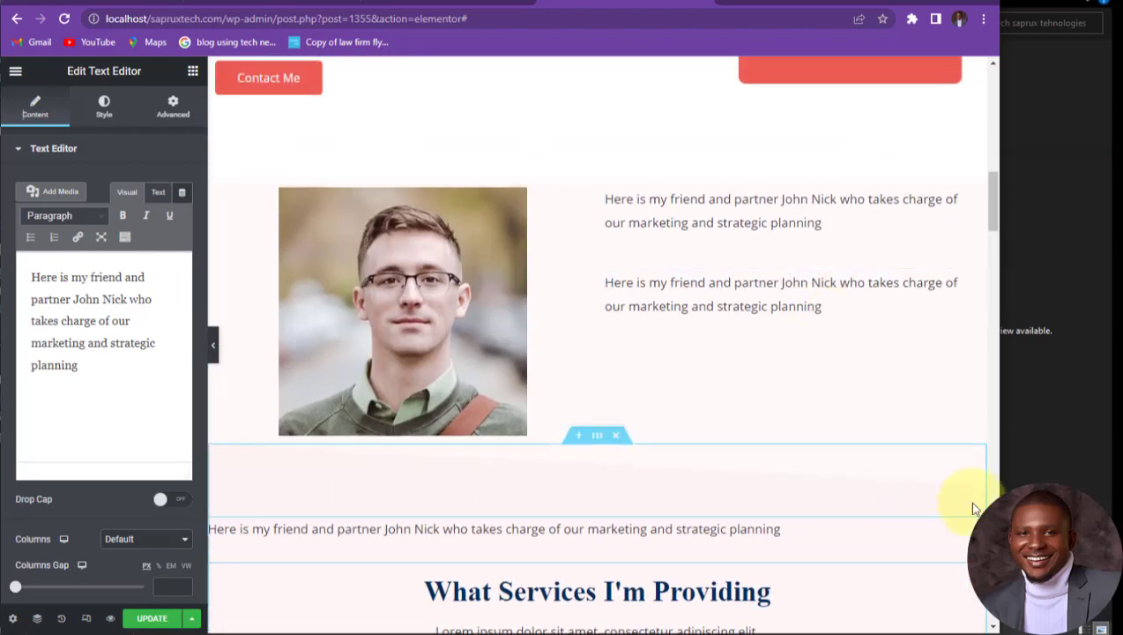
left_click_drag(965, 527, 901, 368)
Step: Check the portrait image settings and the second paragraph in the new section
scroll(812, 300, "up", 1)
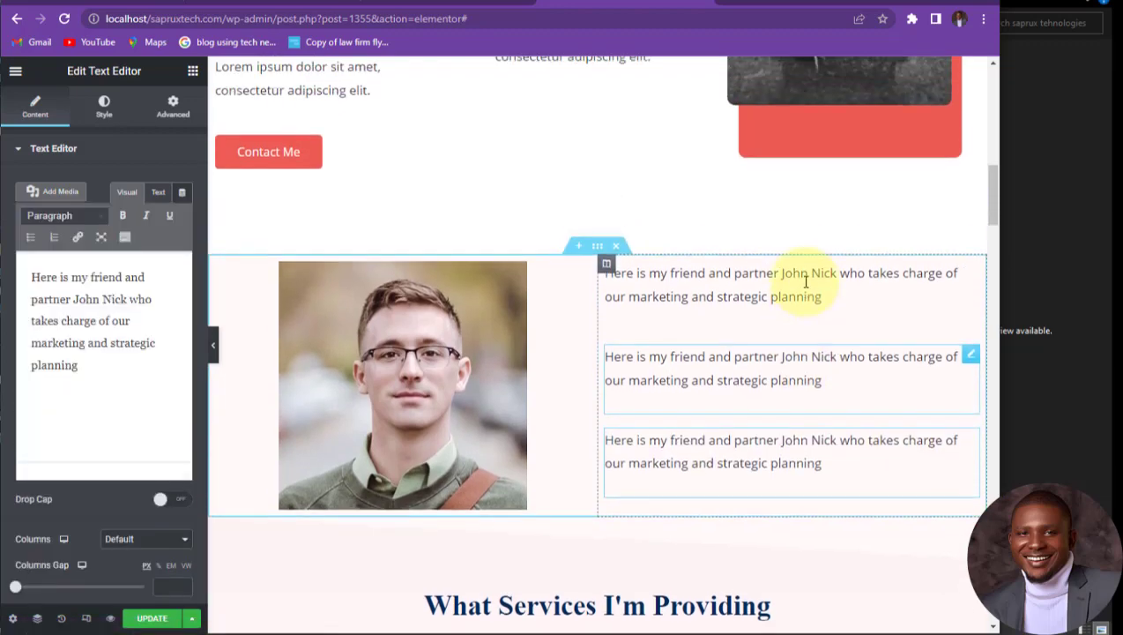
scroll(731, 294, "down", 3)
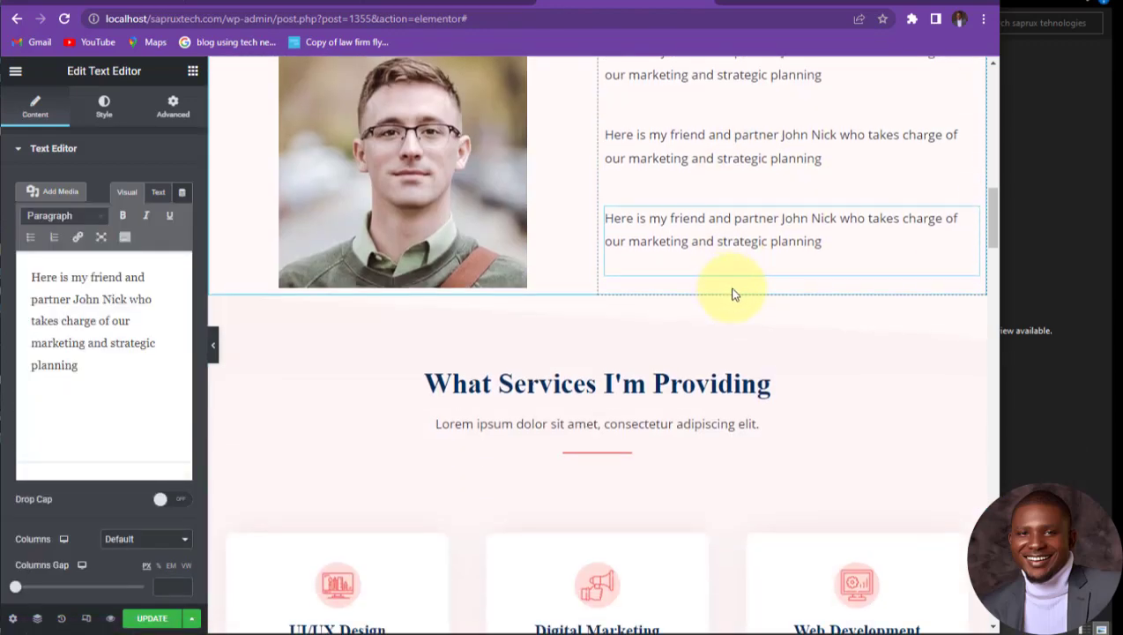
scroll(705, 291, "up", 3)
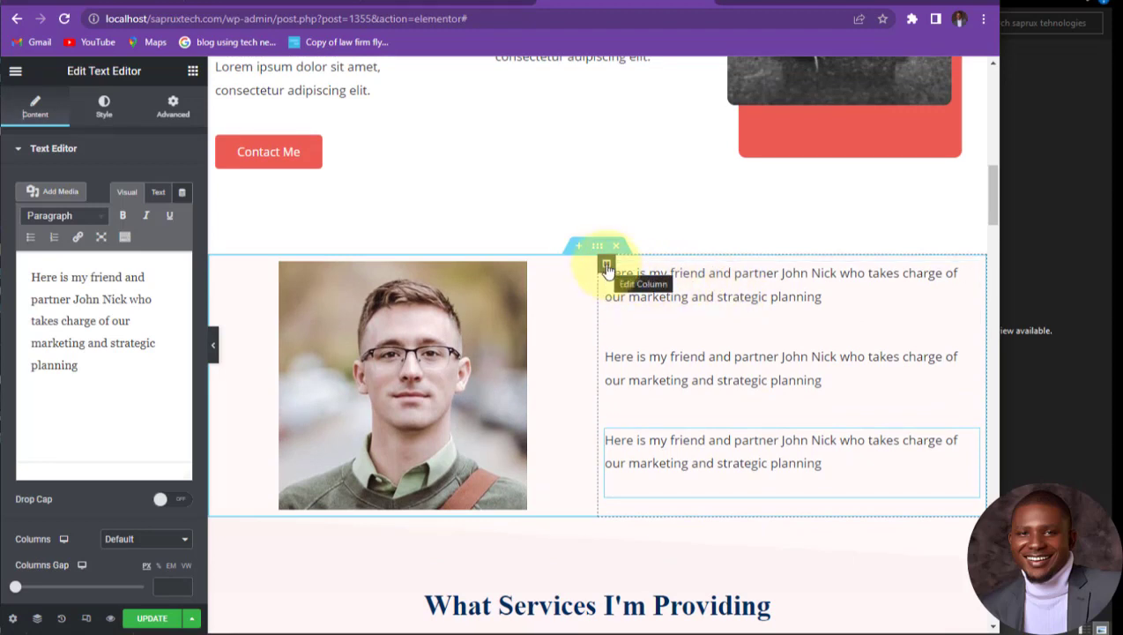
scroll(617, 266, "down", 1)
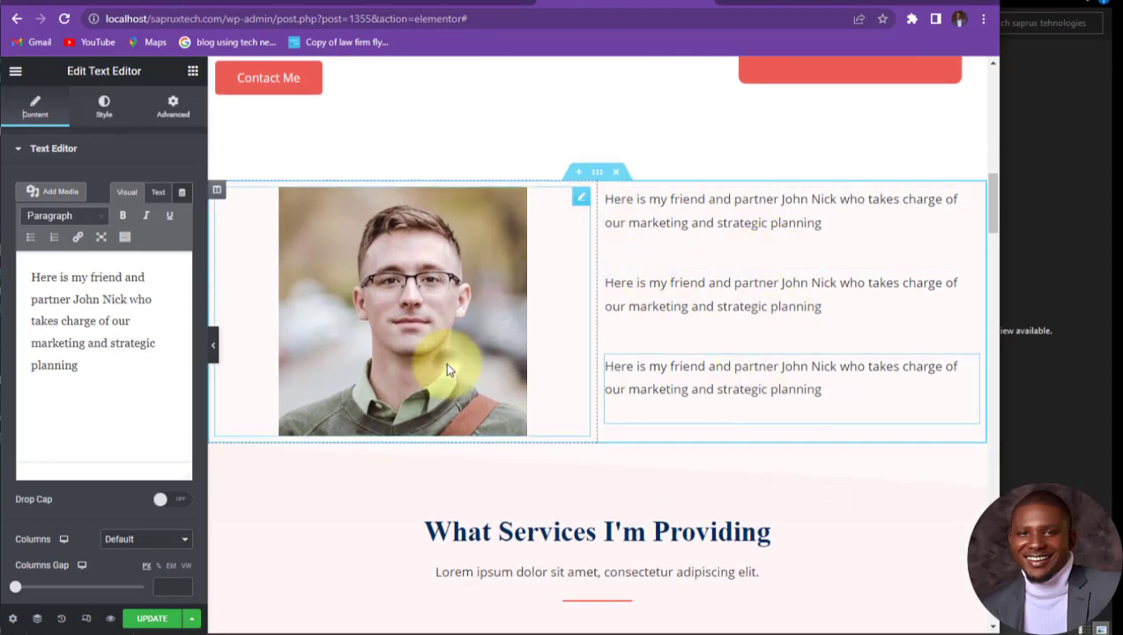
left_click(447, 368)
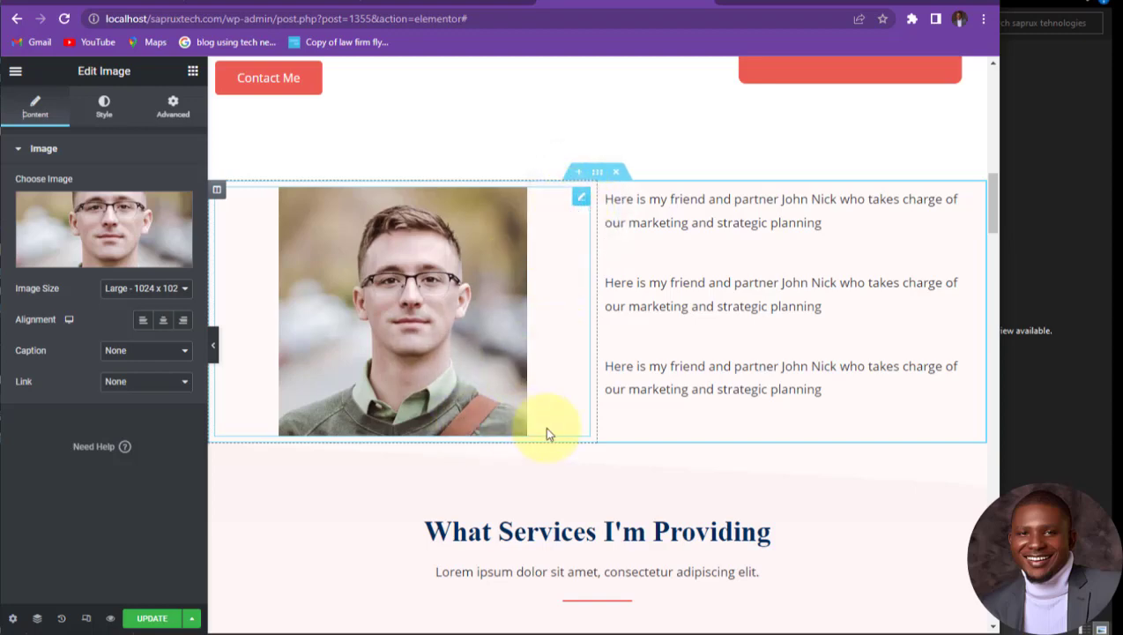
scroll(524, 238, "down", 3)
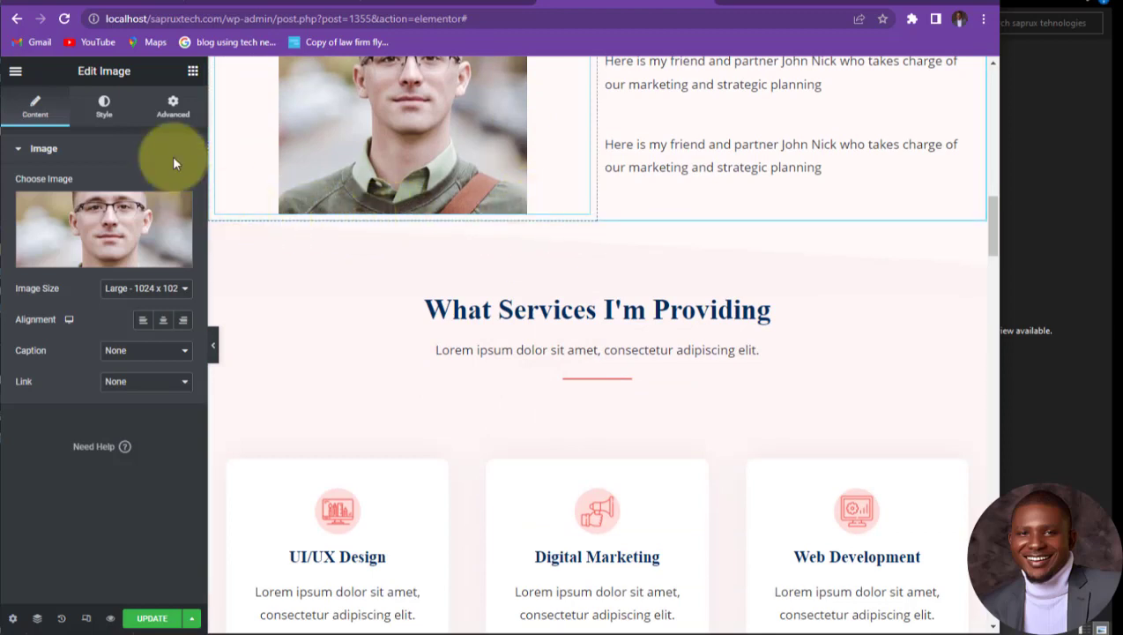
scroll(471, 148, "up", 3)
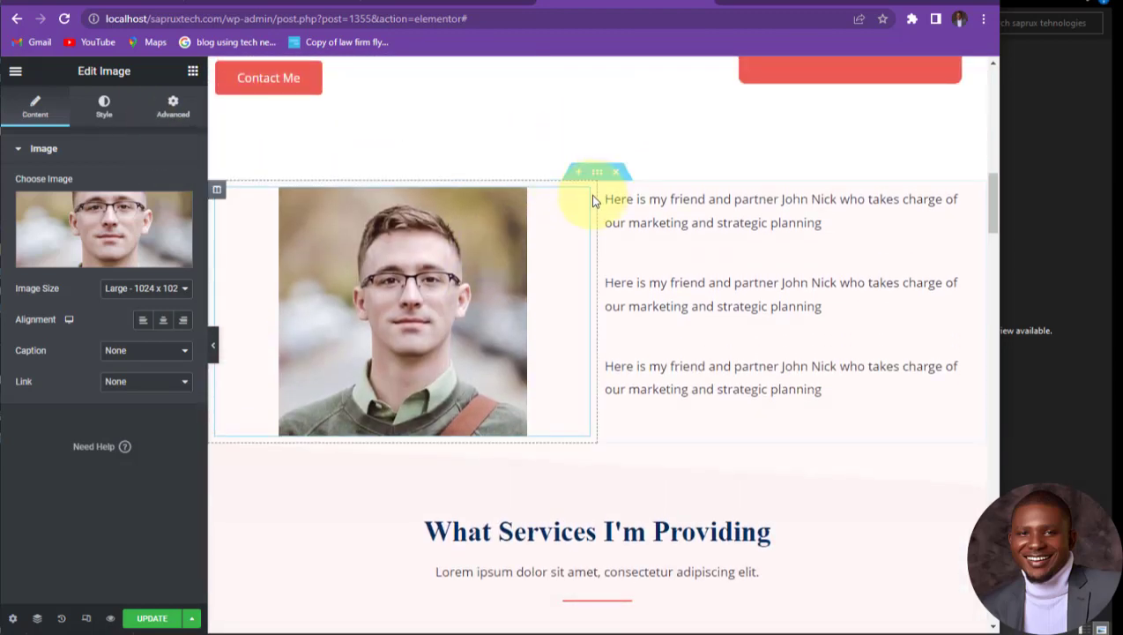
left_click(639, 293)
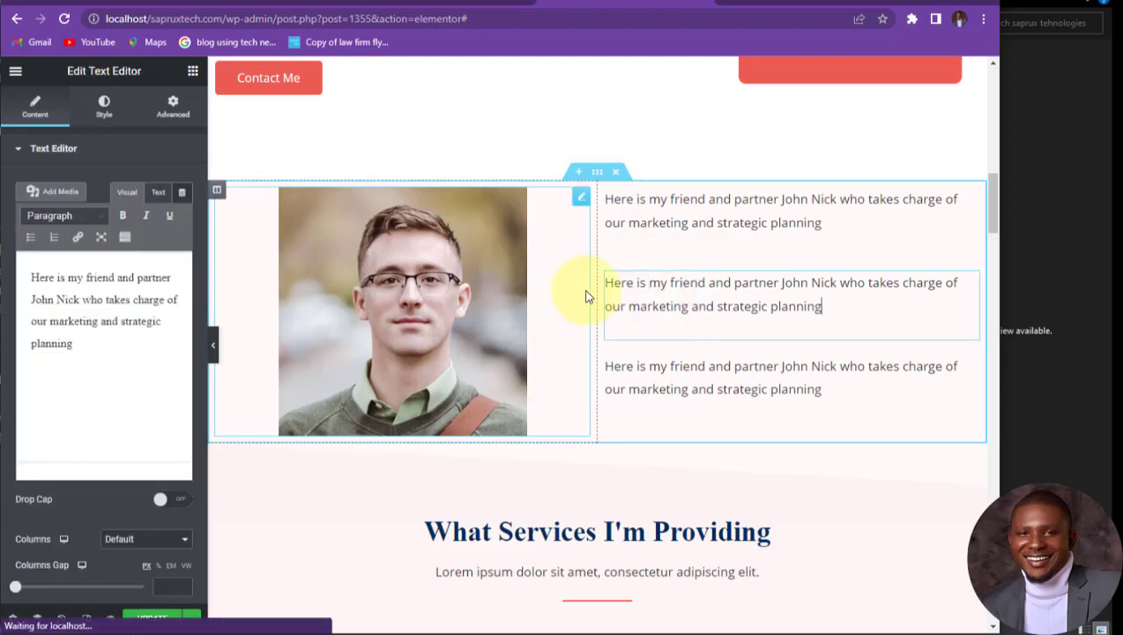
scroll(494, 370, "down", 2)
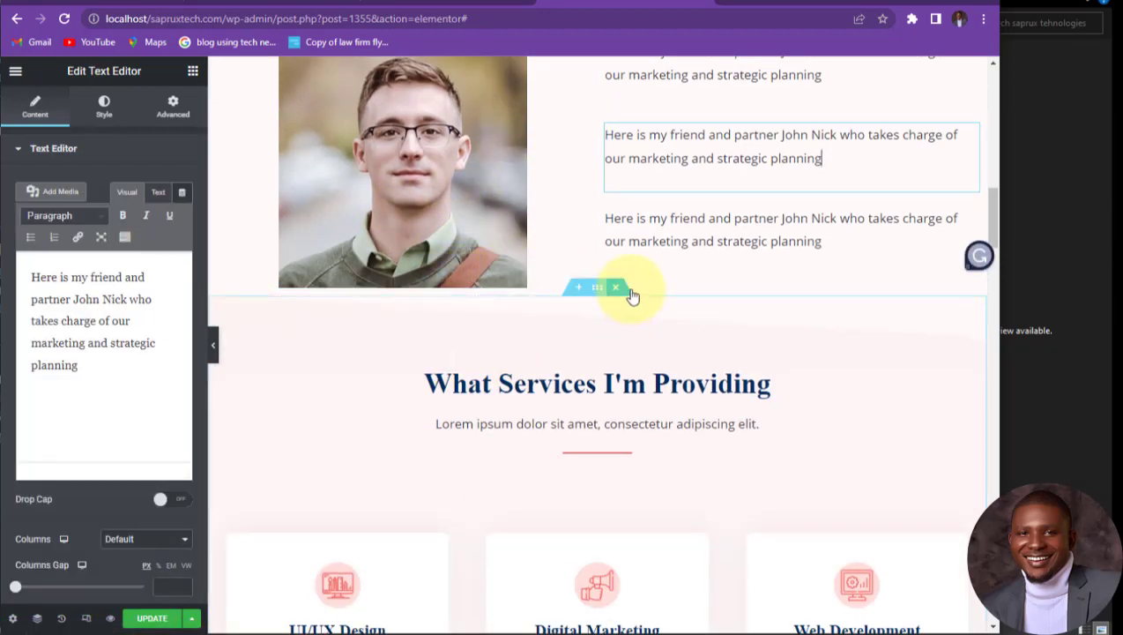
Step: Add a single-column section above What Services containing a Heading widget
left_click(579, 291)
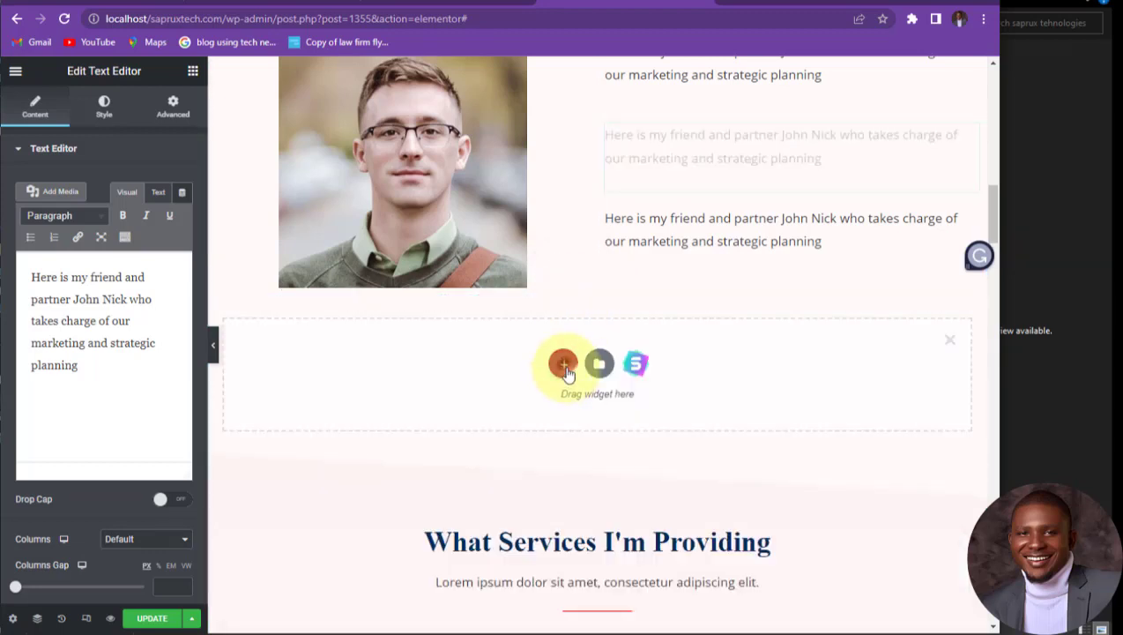
left_click(563, 364)
left_click(421, 394)
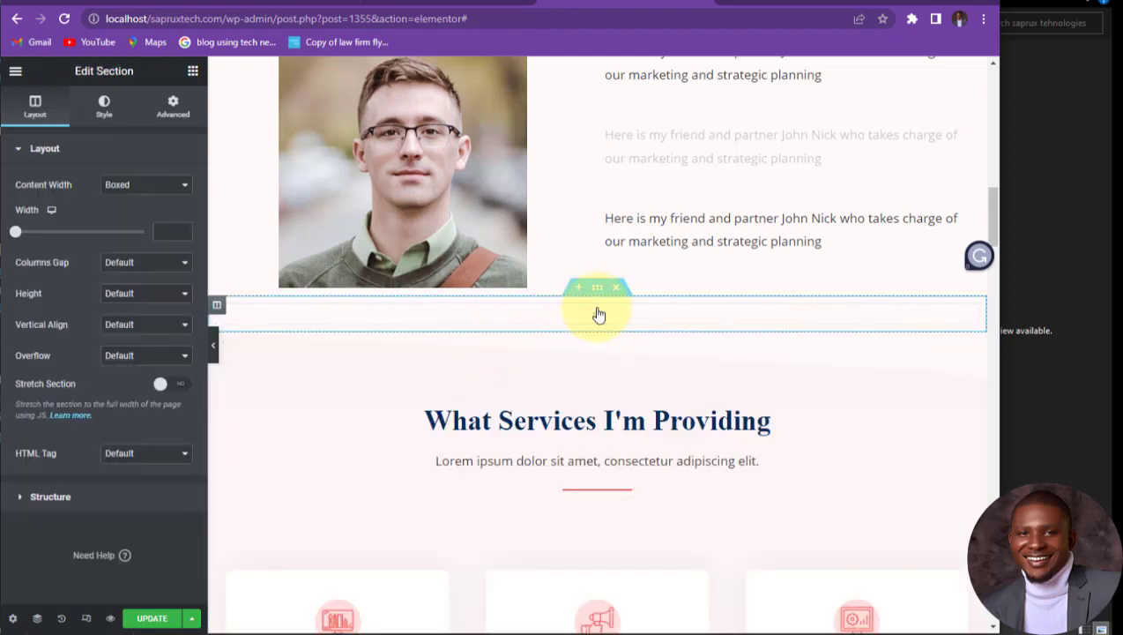
left_click(554, 318)
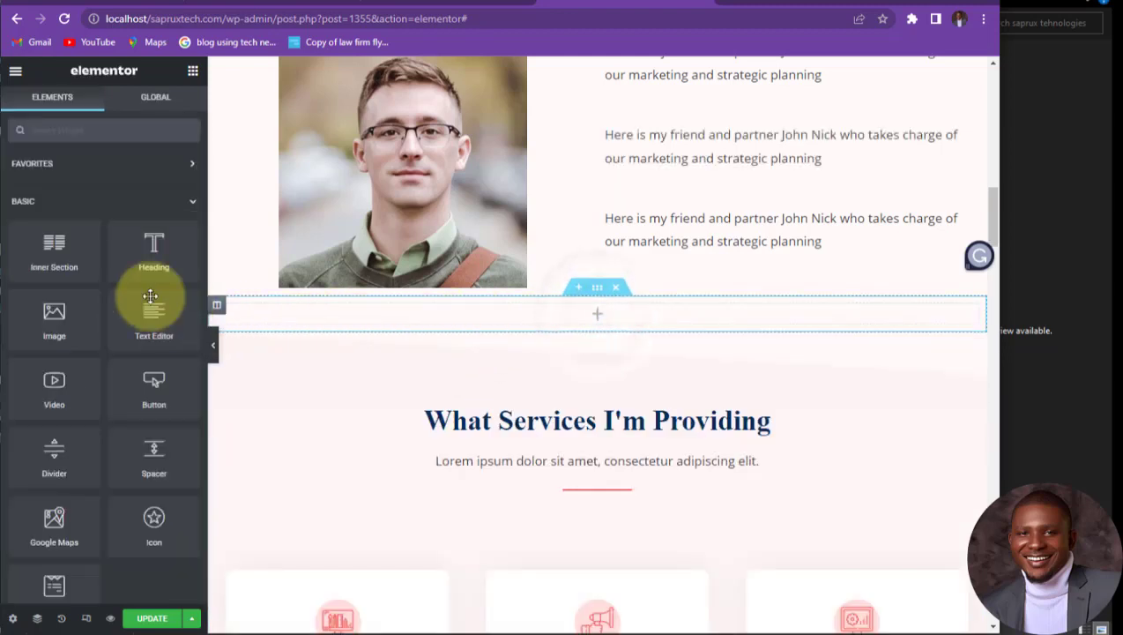
left_click_drag(164, 261, 399, 291)
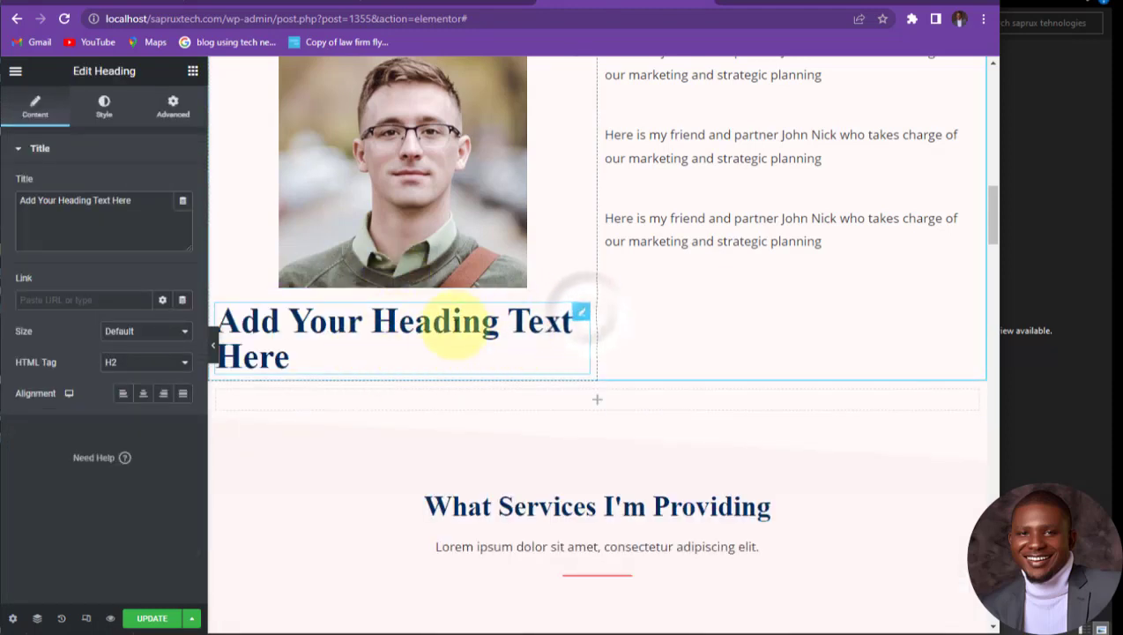
Step: Make the heading H4, enter the partner's name as its title, and centre-align it
left_click(181, 364)
left_click(145, 407)
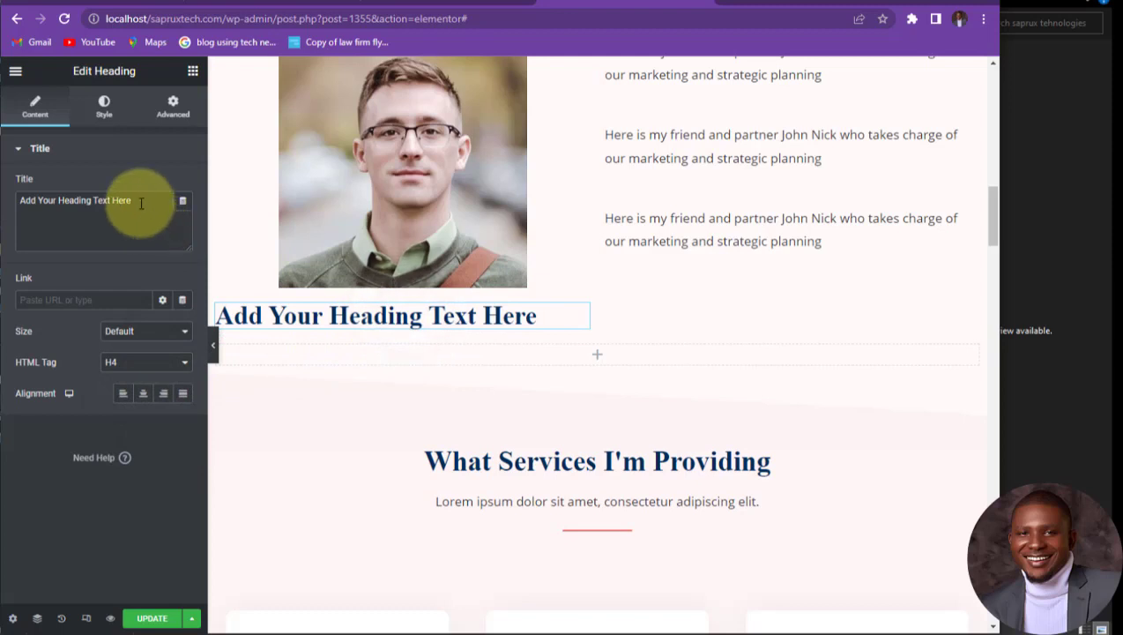
left_click_drag(140, 203, 4, 202)
type("jOhn")
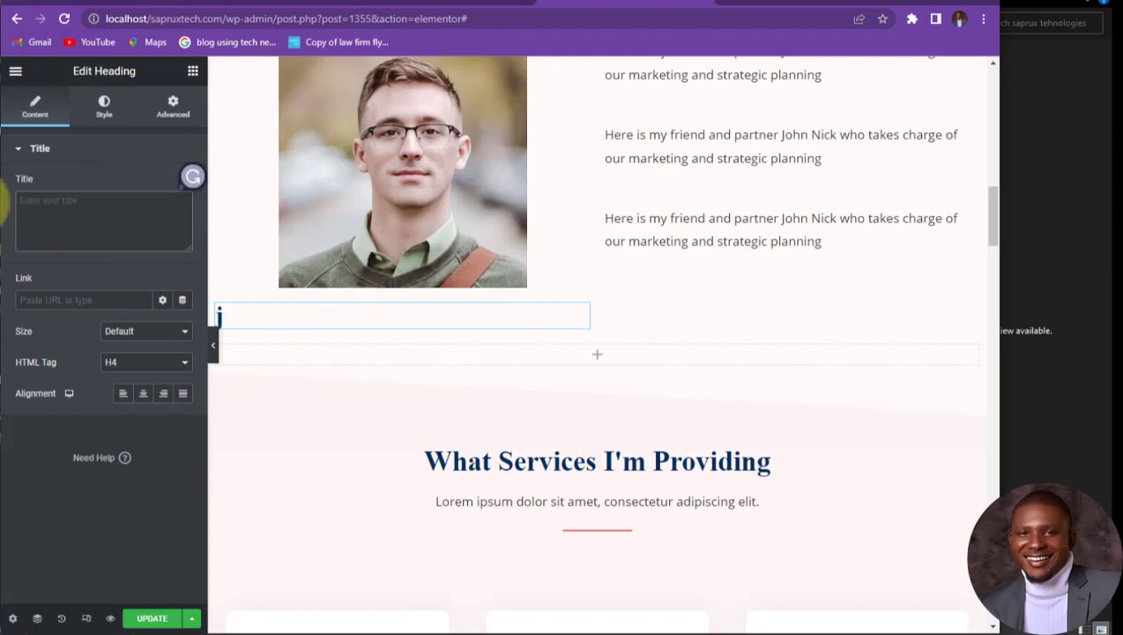
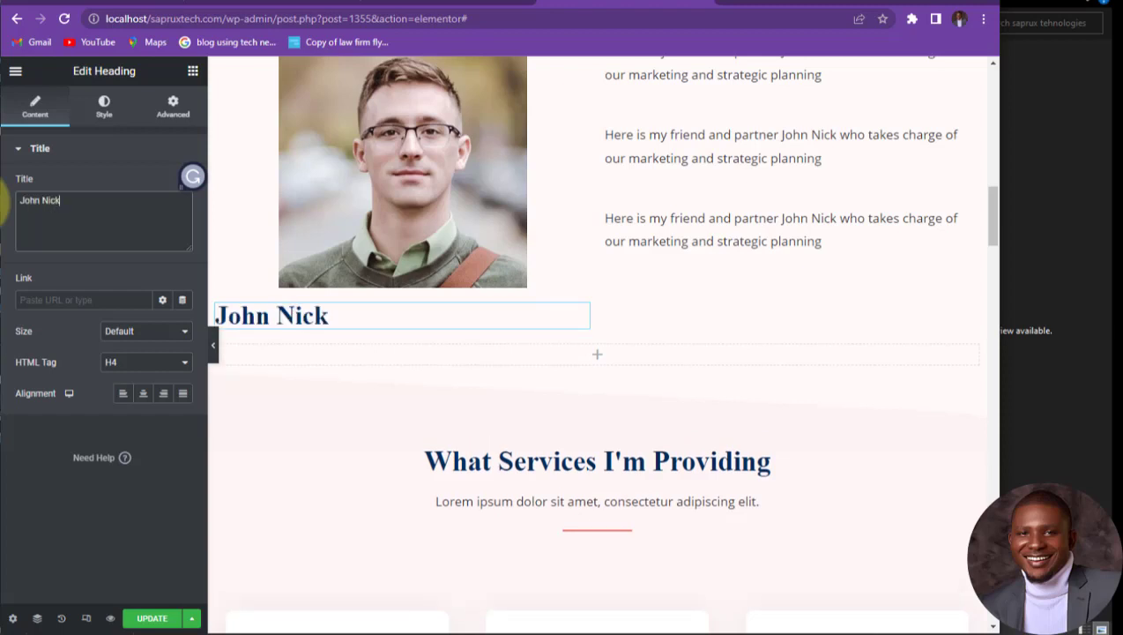
left_click(143, 395)
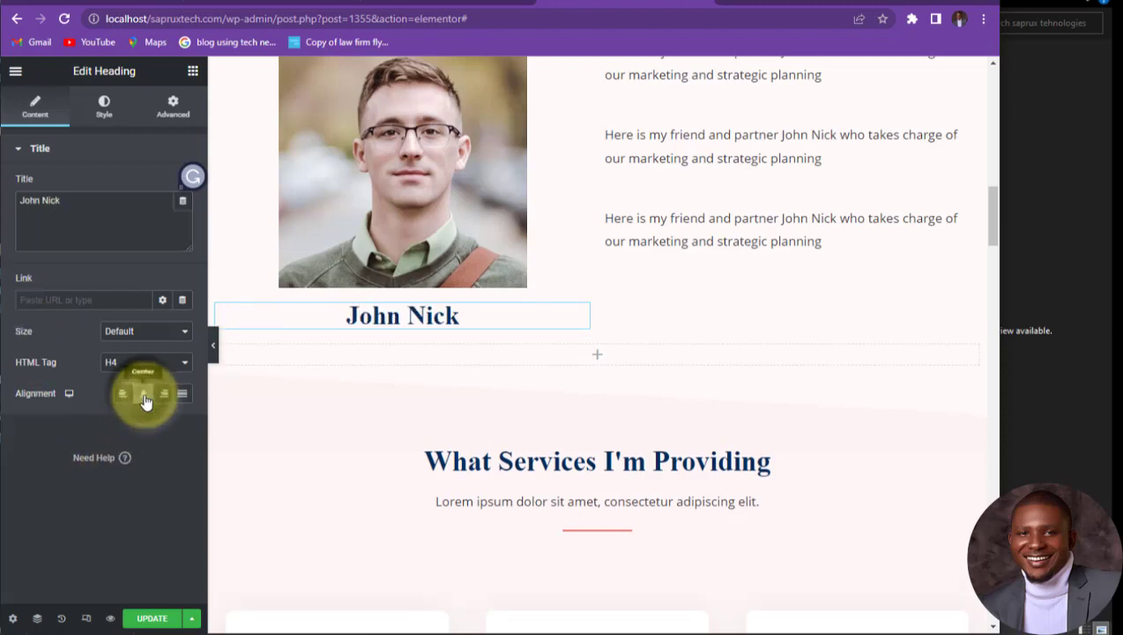
left_click(689, 266)
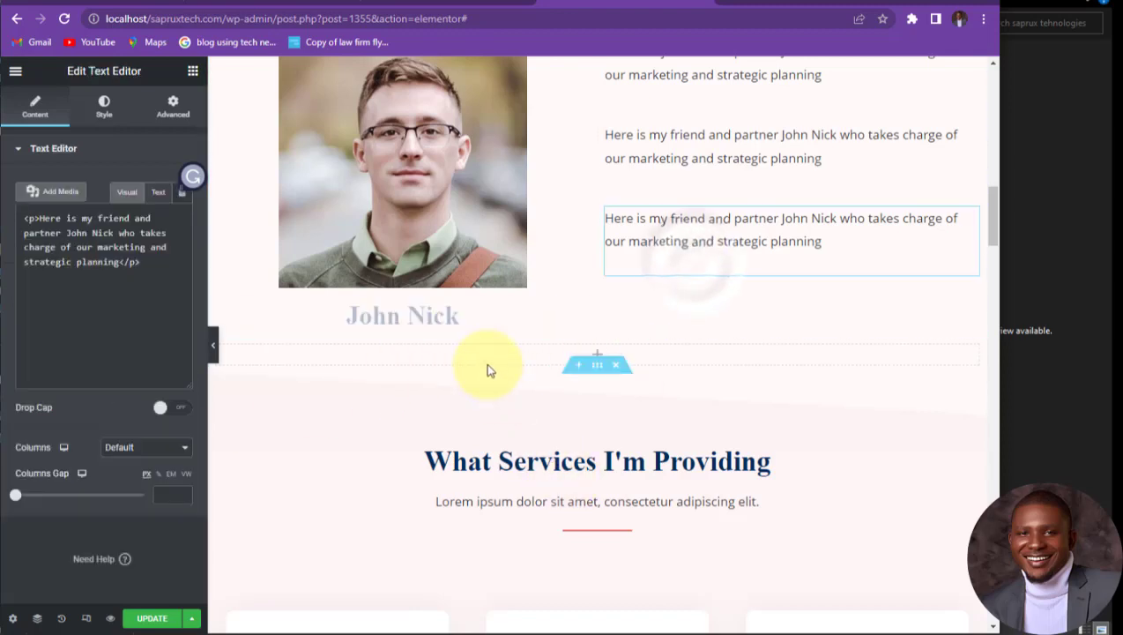
left_click(647, 318)
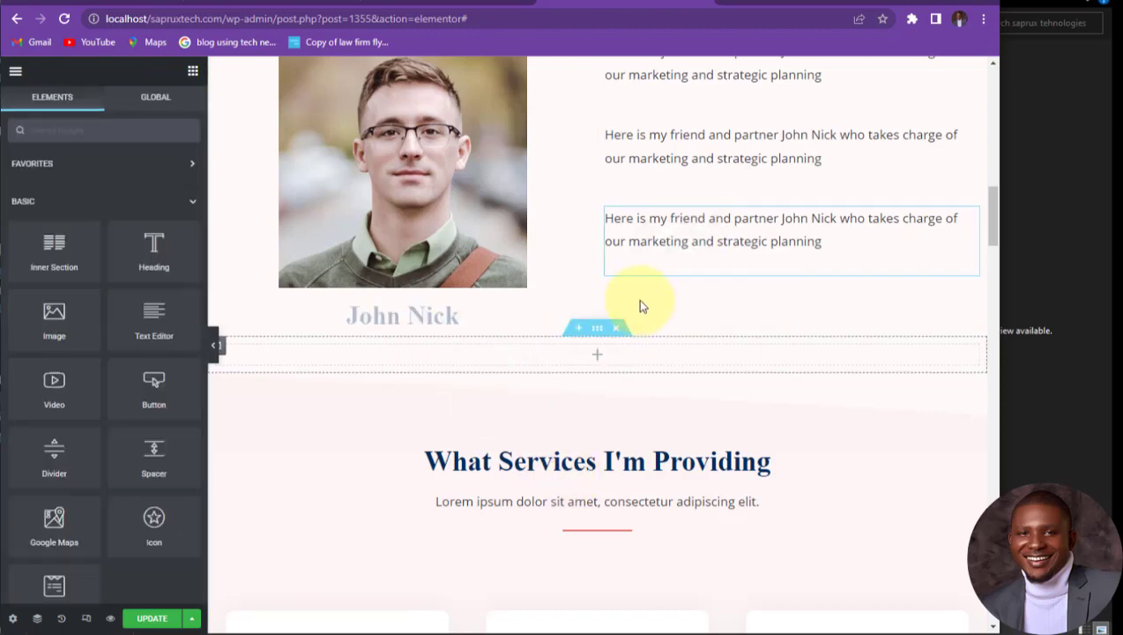
Step: Save the page with Update and delete the stray empty section
scroll(528, 418, "down", 2)
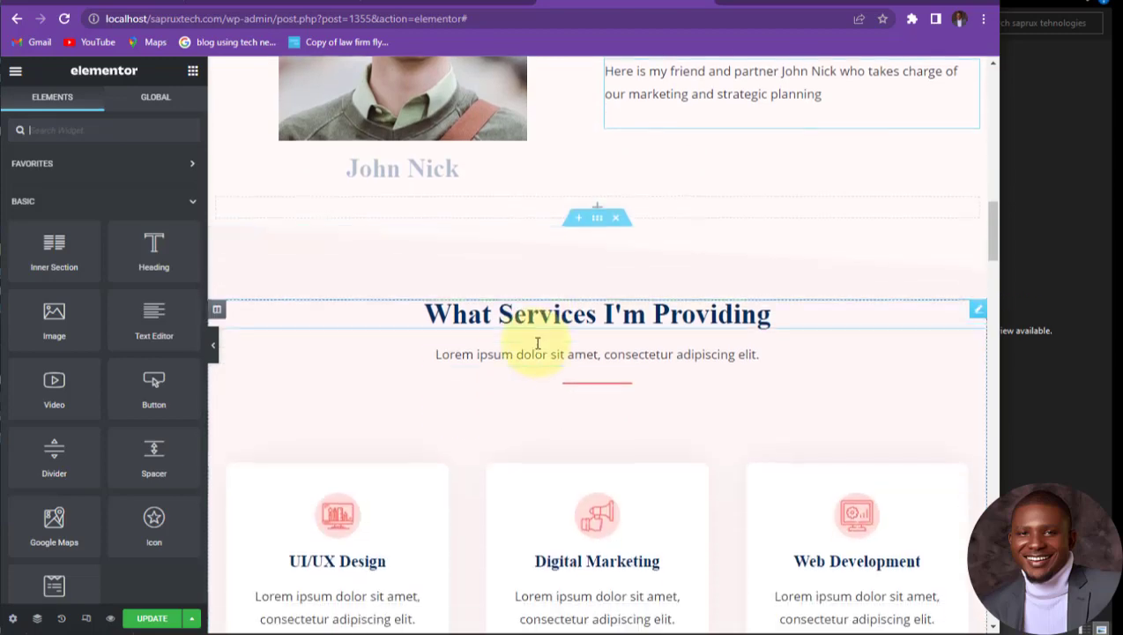
scroll(508, 175, "up", 3)
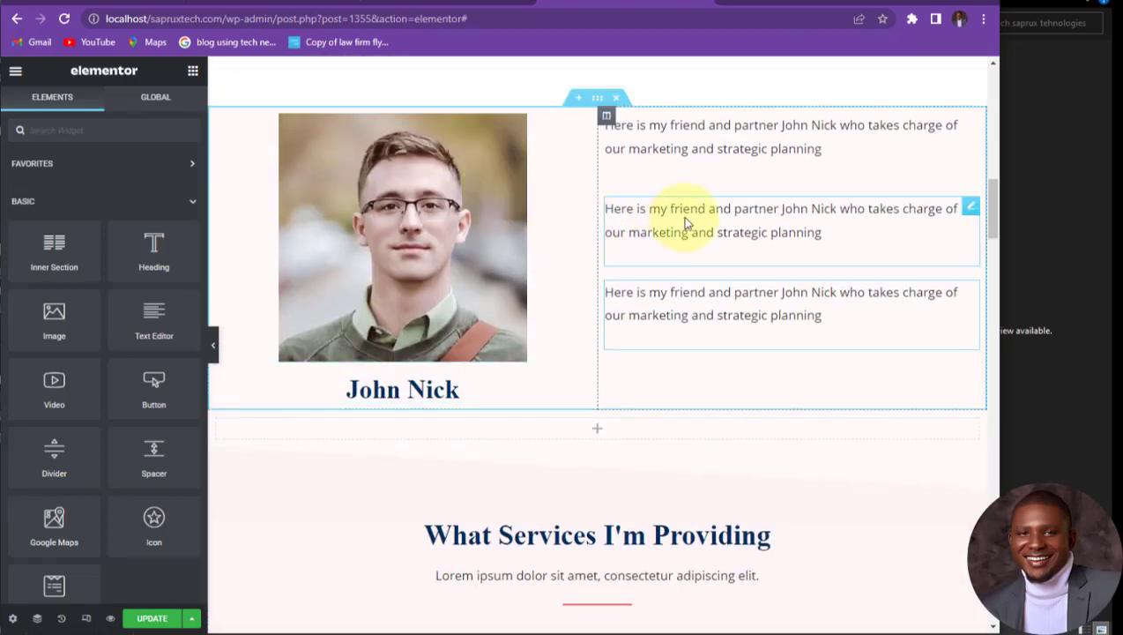
left_click(153, 618)
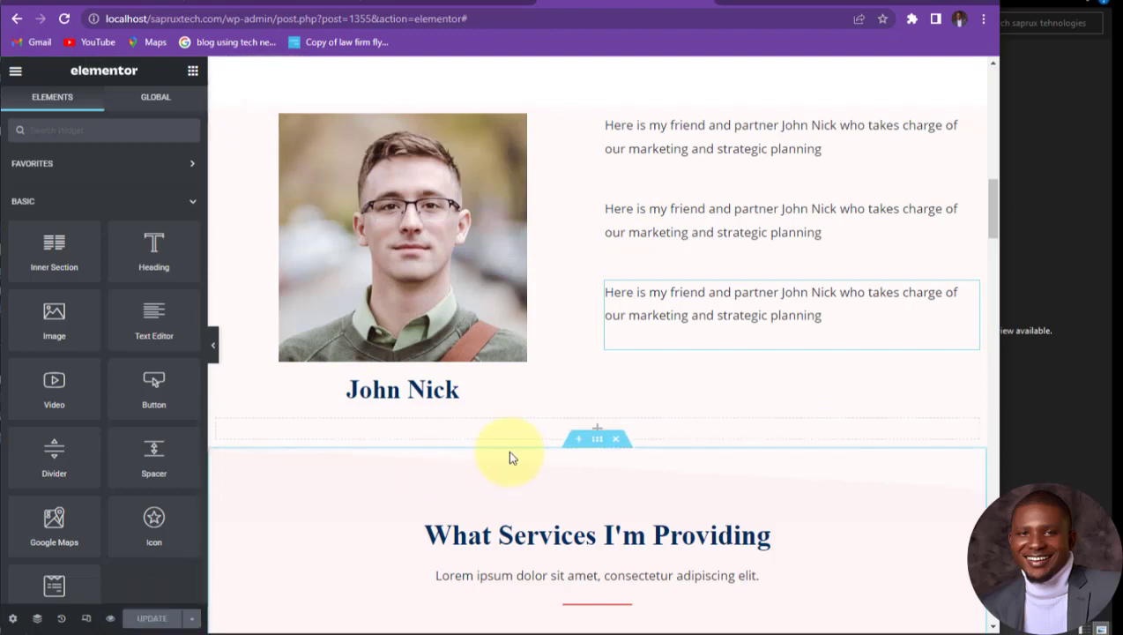
scroll(573, 344, "down", 2)
left_click(598, 287)
key("Delete")
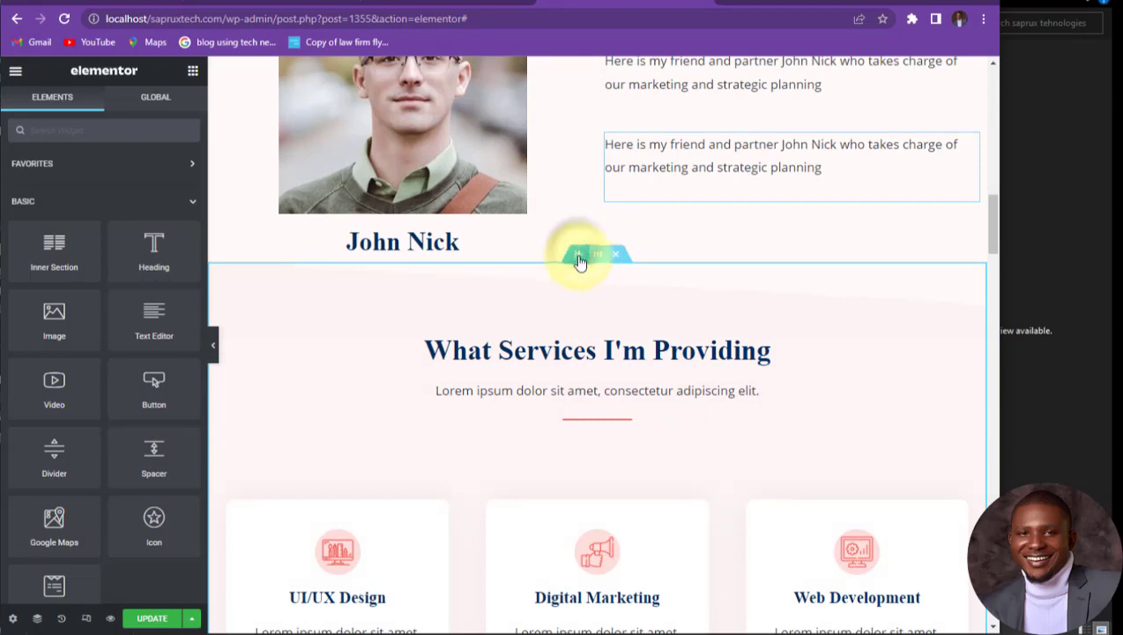
Step: Insert a new empty section above What Services I'm Providing
left_click(579, 255)
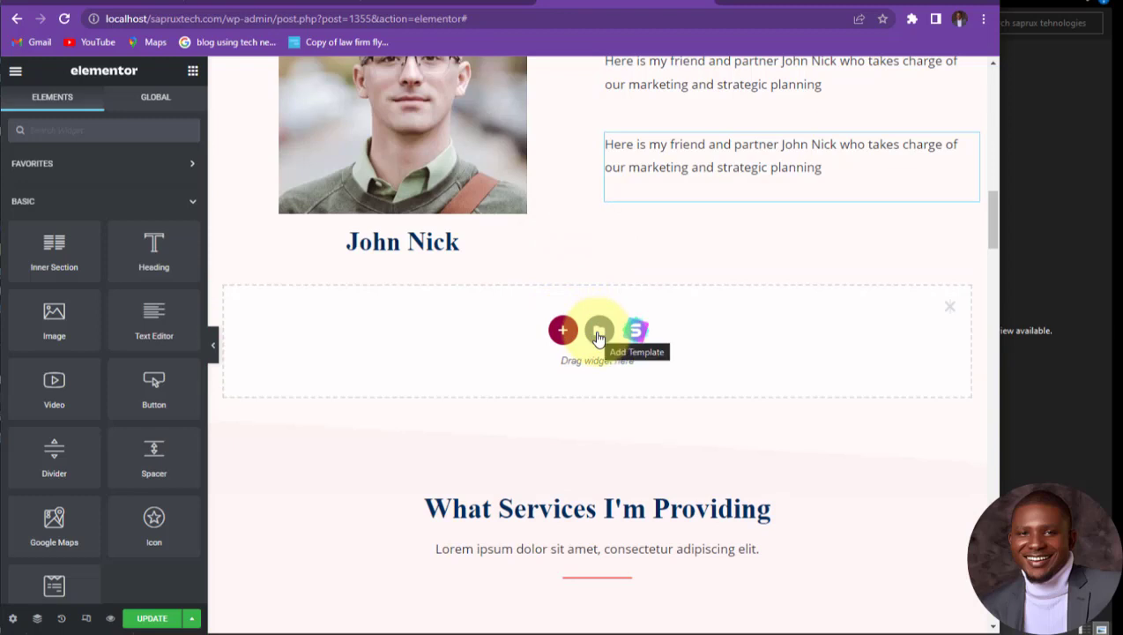
left_click(597, 333)
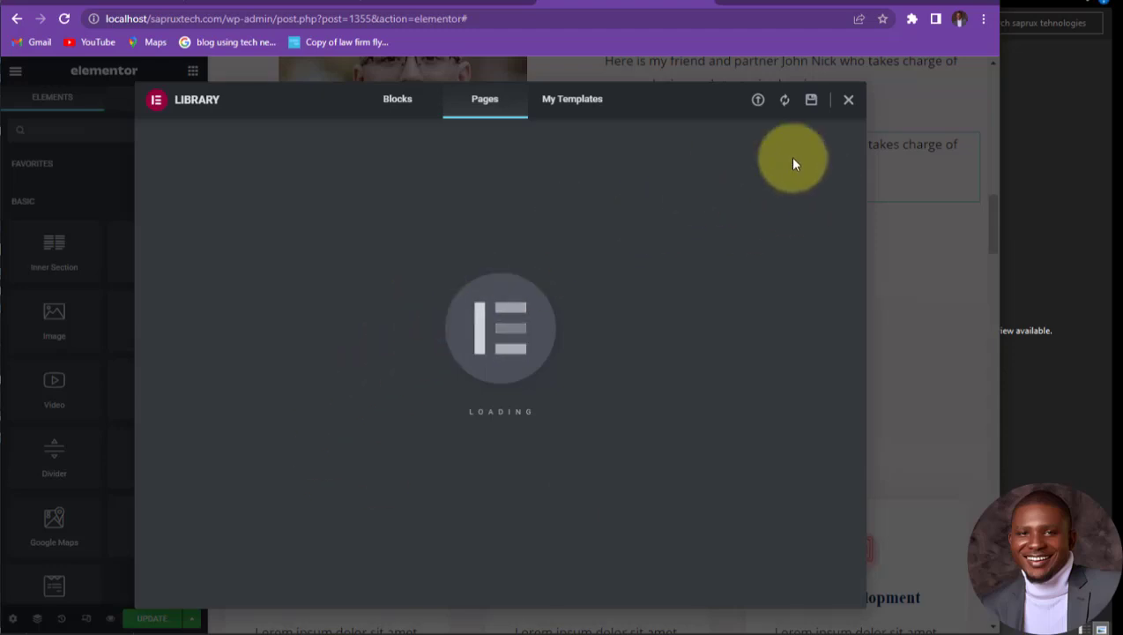
left_click(849, 102)
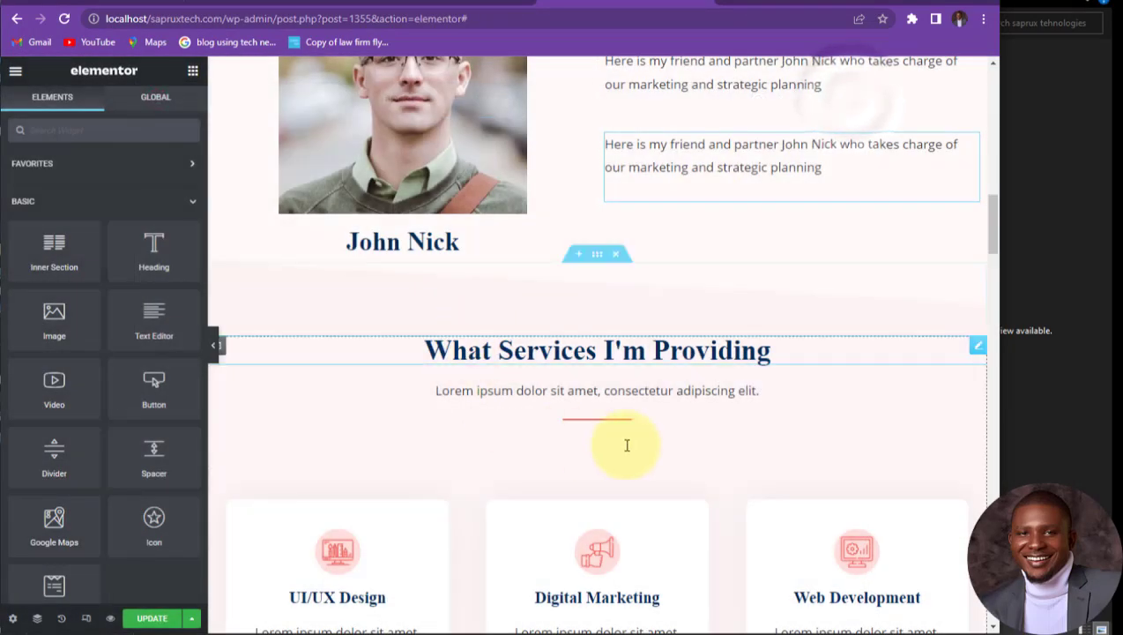
left_click(581, 256)
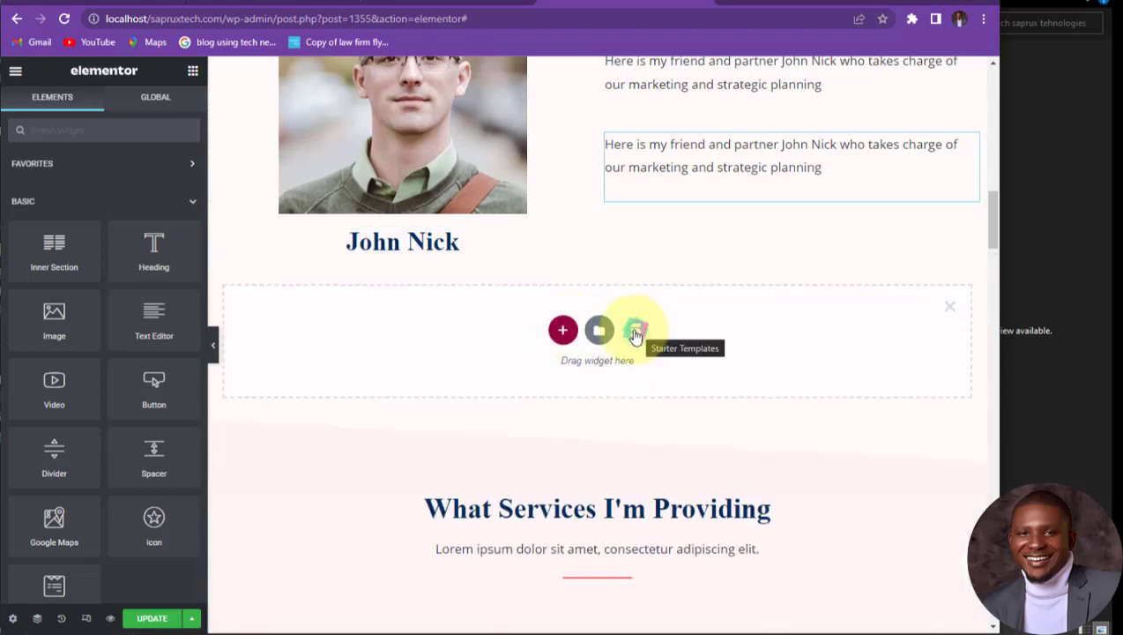
left_click(637, 332)
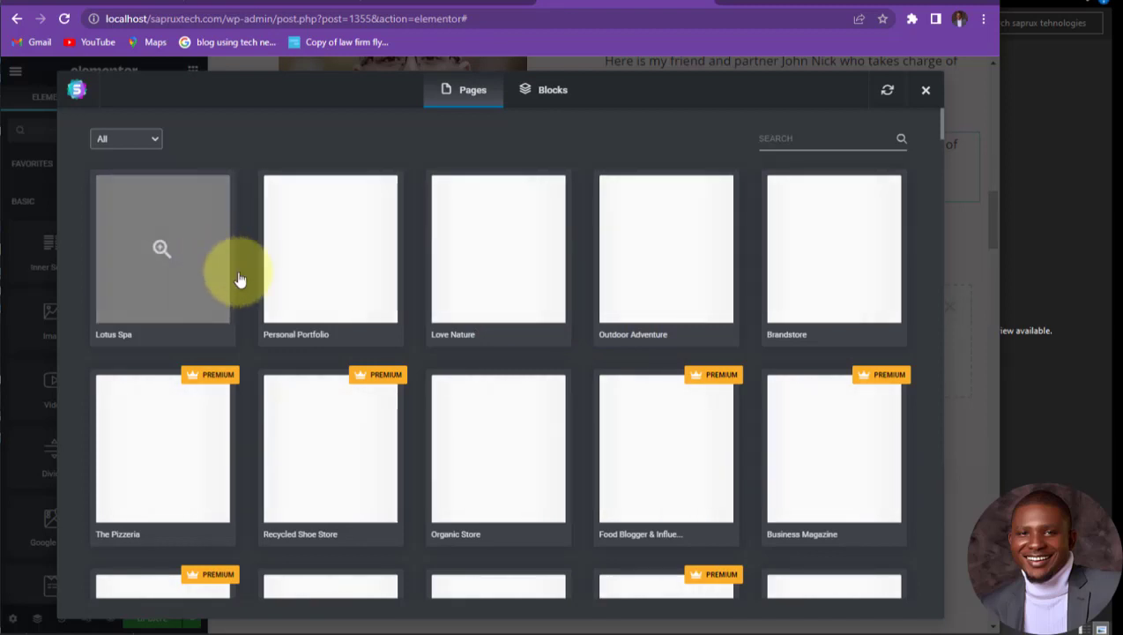
scroll(228, 273, "down", 5)
scroll(389, 356, "down", 4)
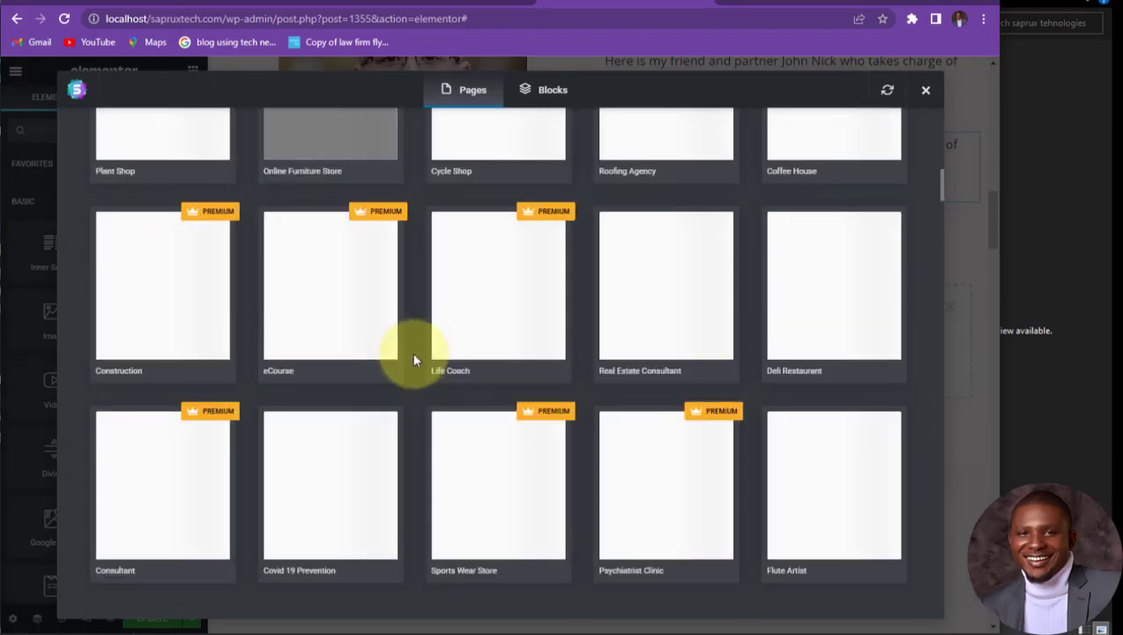
scroll(389, 346, "up", 8)
scroll(339, 322, "up", 2)
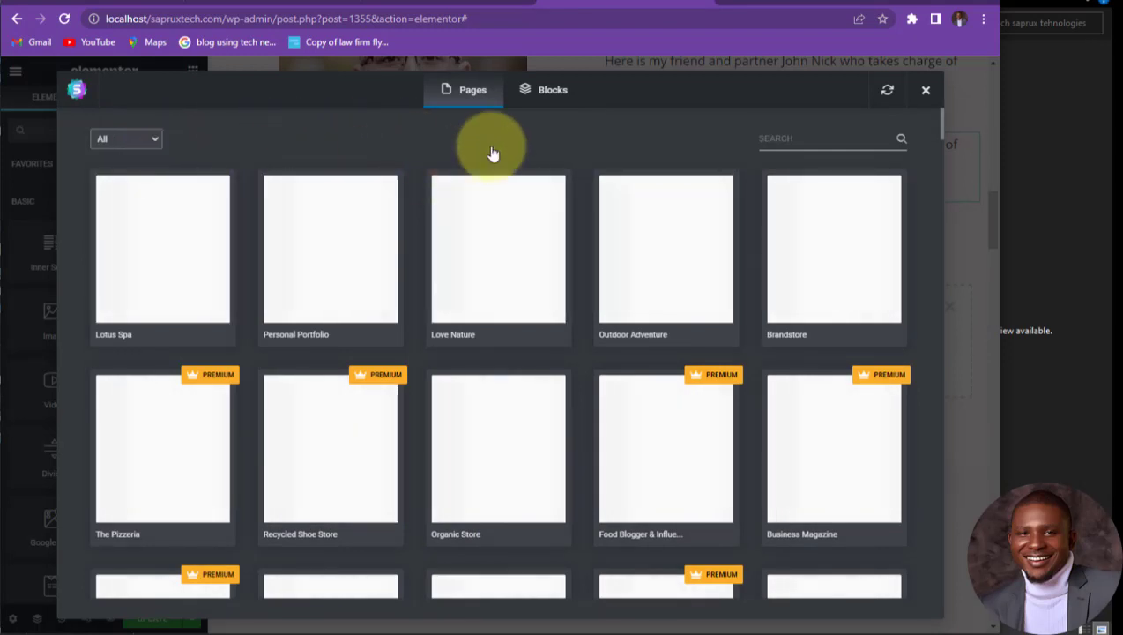
left_click(546, 92)
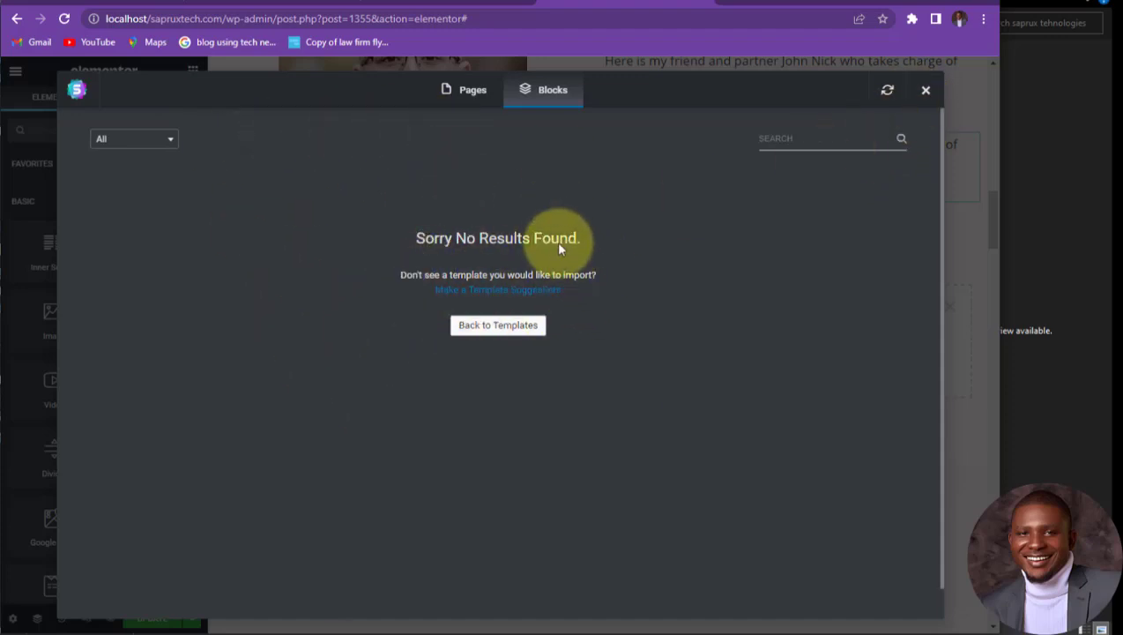
left_click(926, 92)
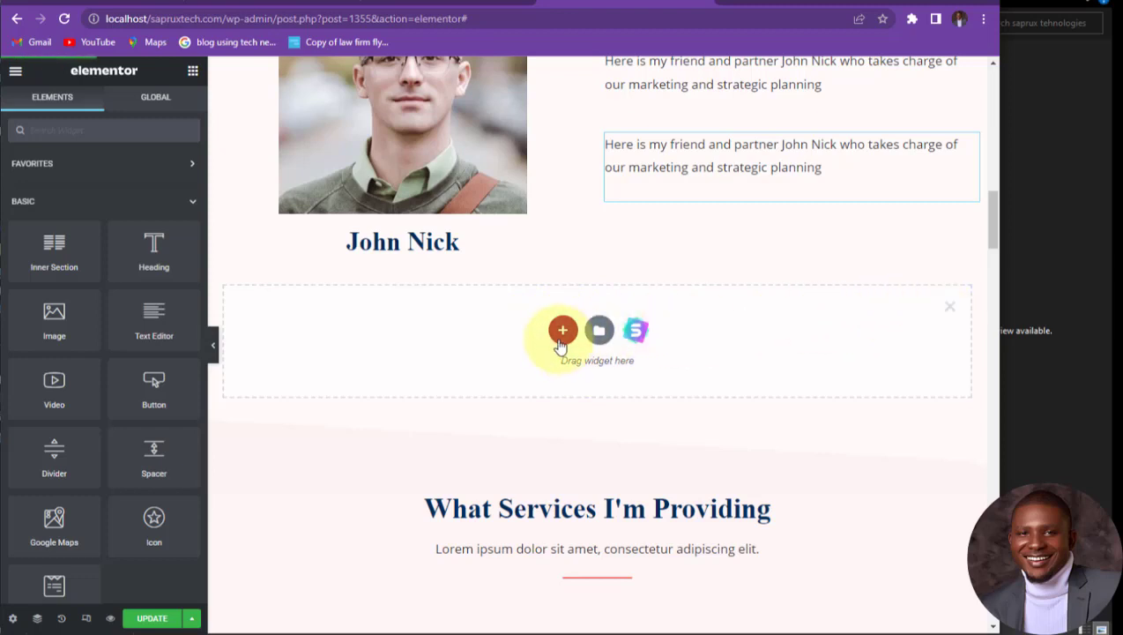
Step: Close the empty drop section beneath the partner's name heading
scroll(106, 370, "down", 2)
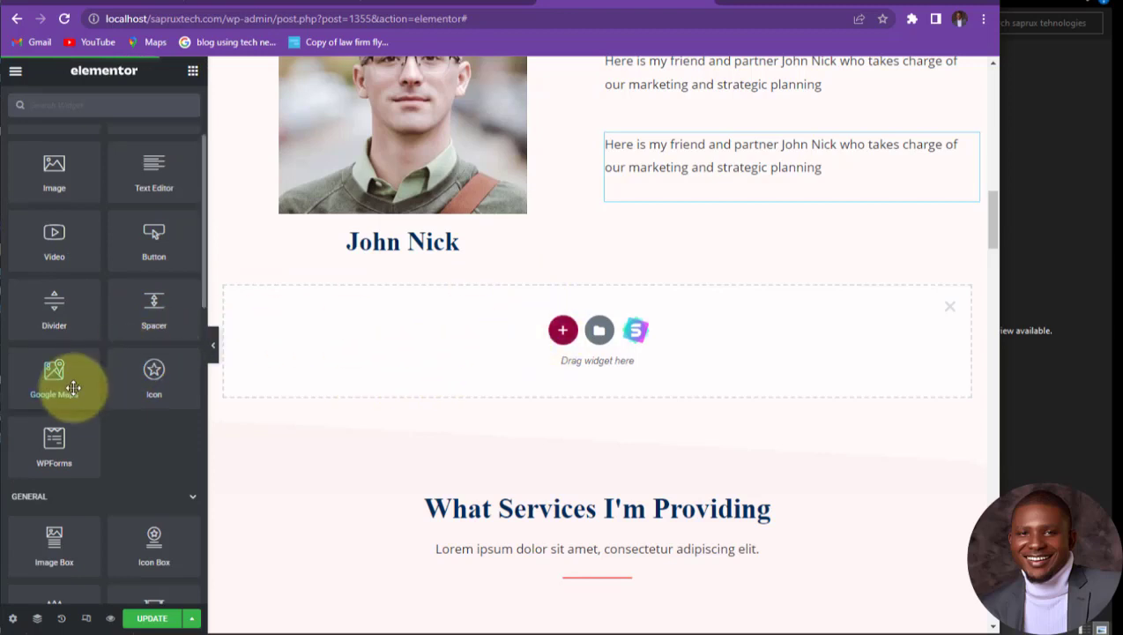
scroll(69, 414, "down", 1)
scroll(68, 418, "down", 3)
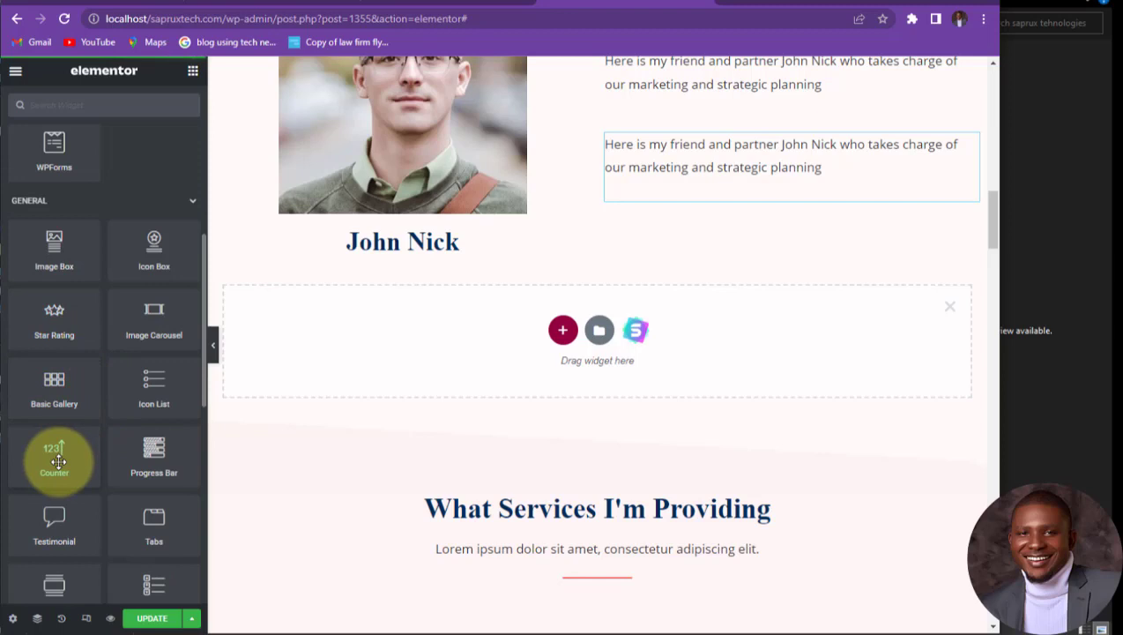
scroll(58, 461, "down", 2)
scroll(73, 383, "down", 2)
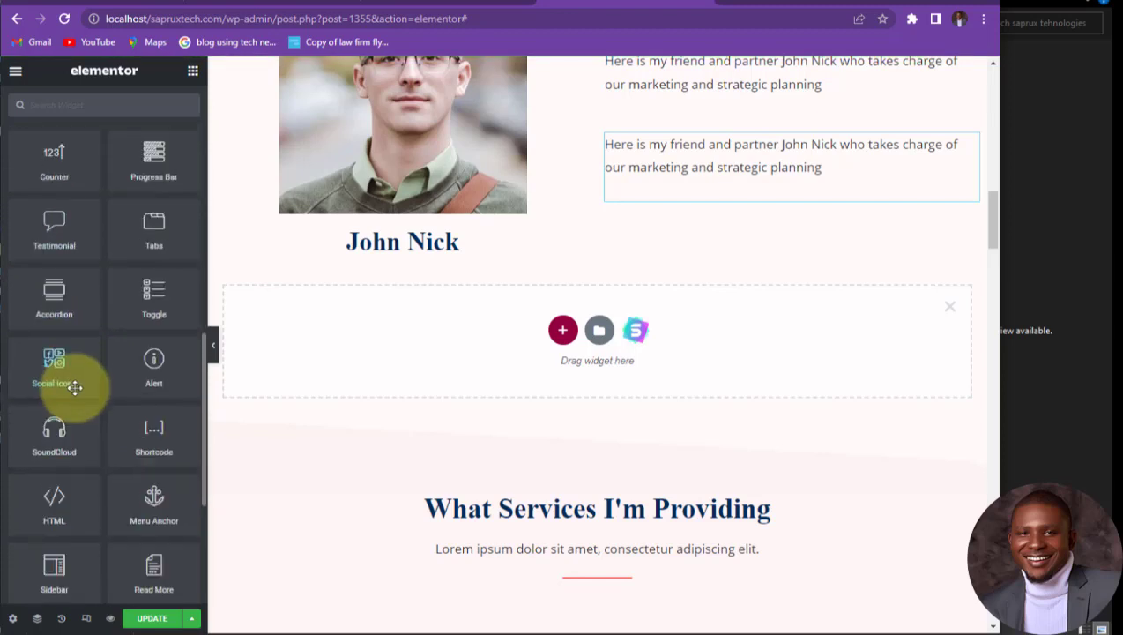
scroll(65, 433, "down", 2)
scroll(72, 432, "down", 2)
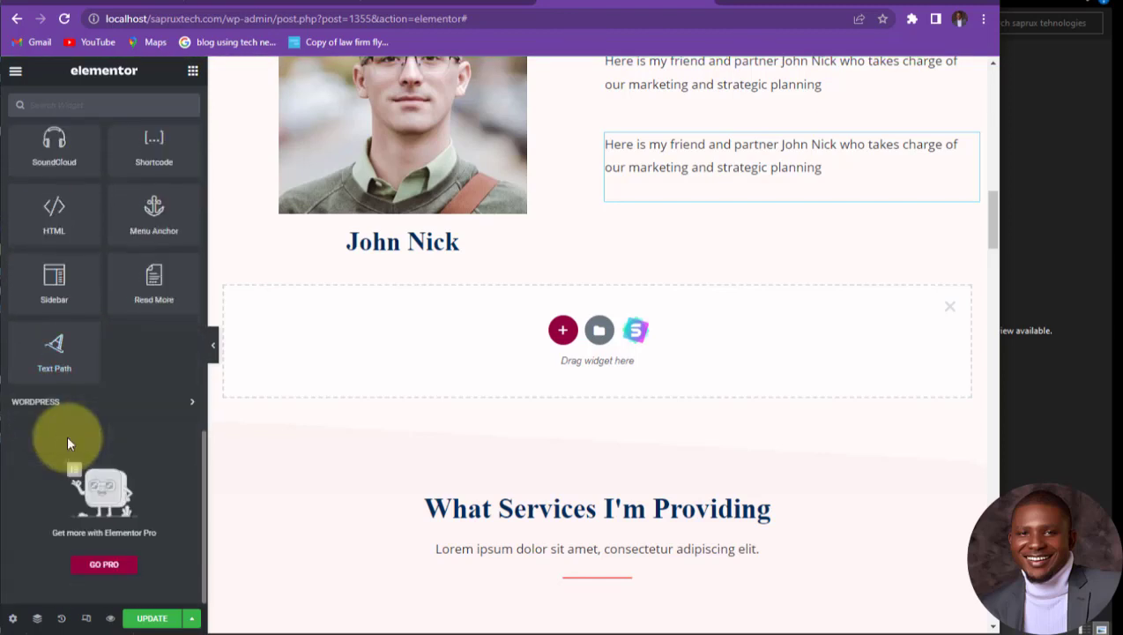
scroll(67, 434, "up", 9)
scroll(68, 436, "up", 5)
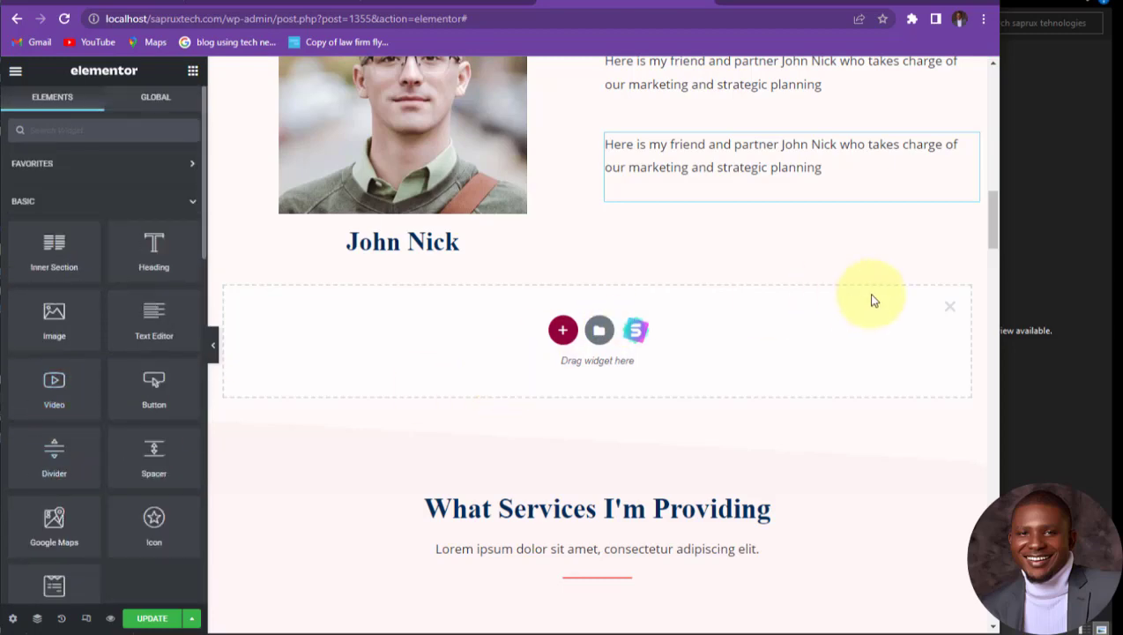
left_click(947, 311)
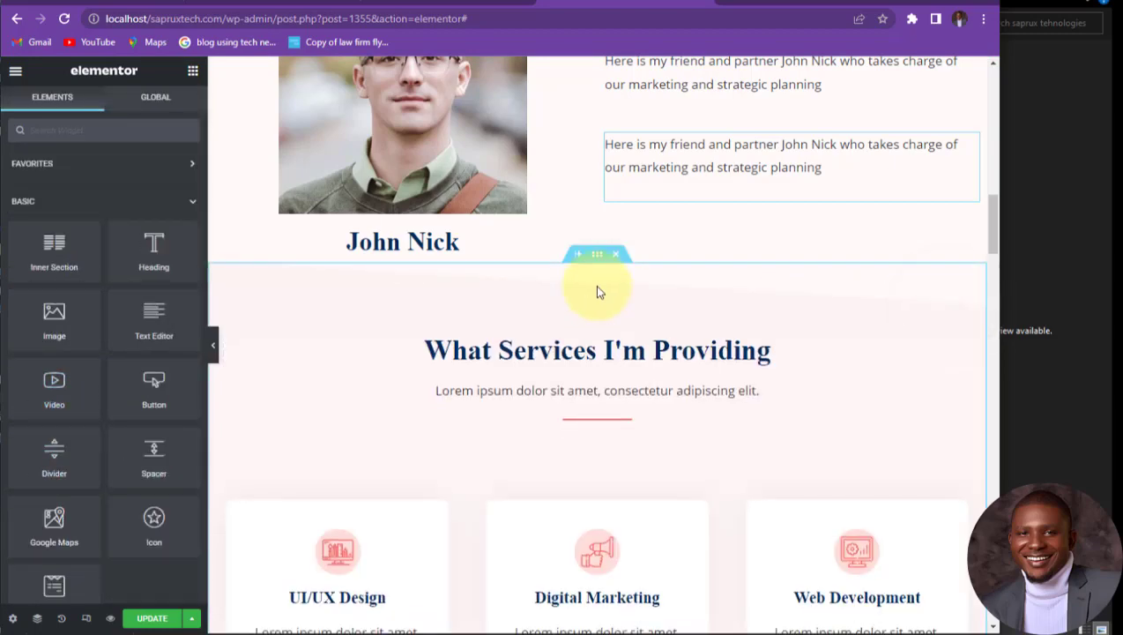
Step: Select the What Services I'm Providing heading and save the page with Update
scroll(564, 282, "down", 2)
left_click(746, 208)
scroll(491, 329, "down", 1)
scroll(393, 195, "down", 3)
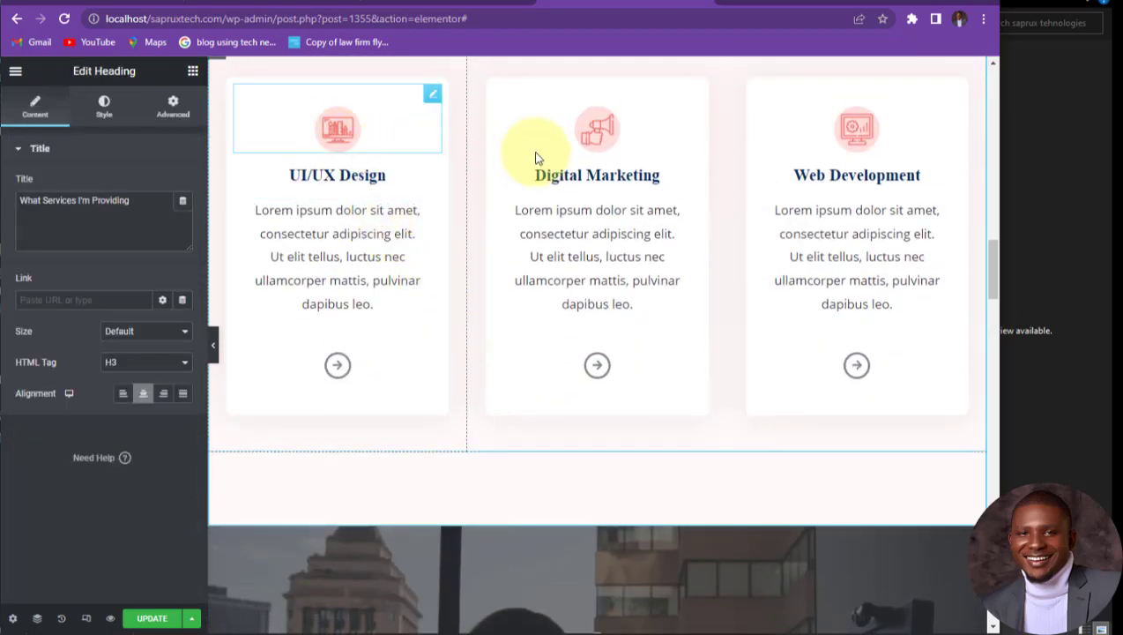
scroll(651, 381, "down", 5)
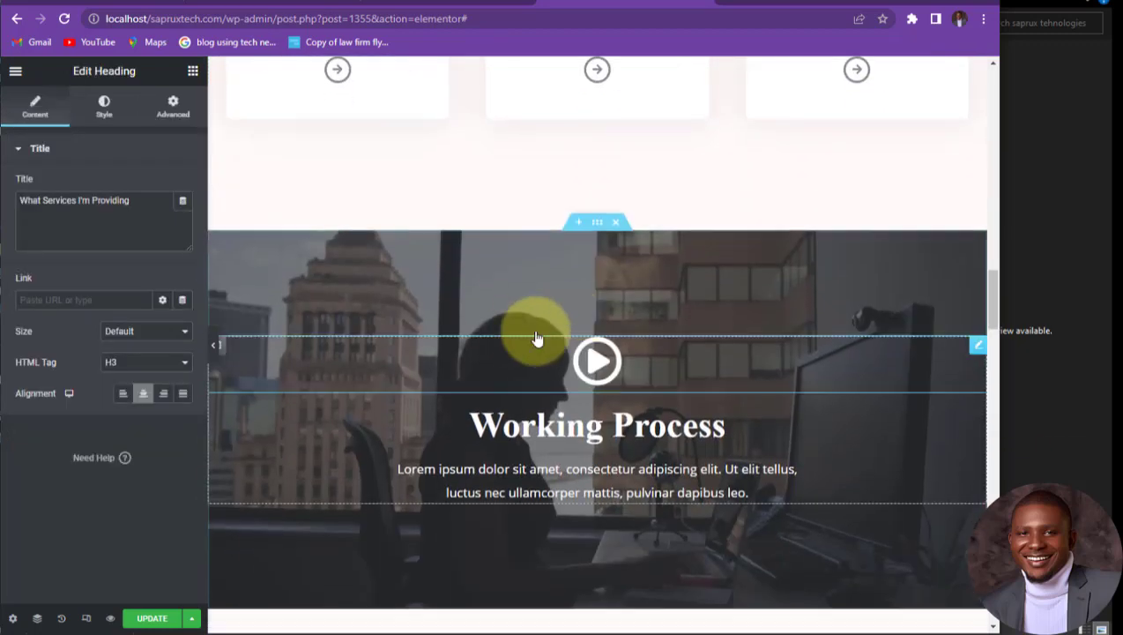
scroll(667, 265, "down", 10)
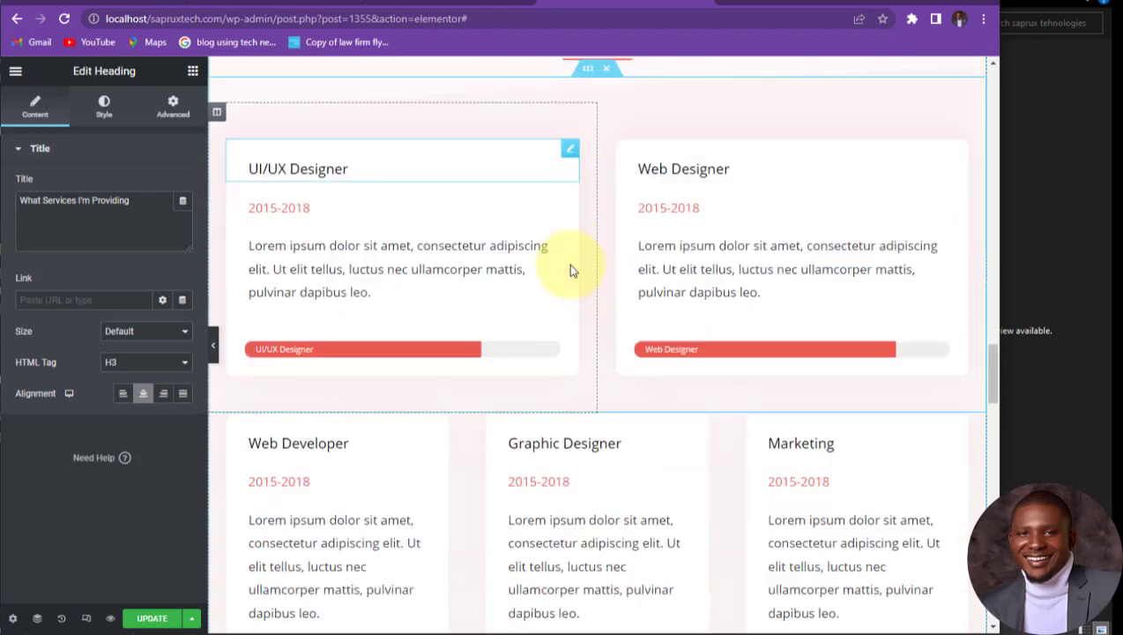
scroll(570, 269, "down", 15)
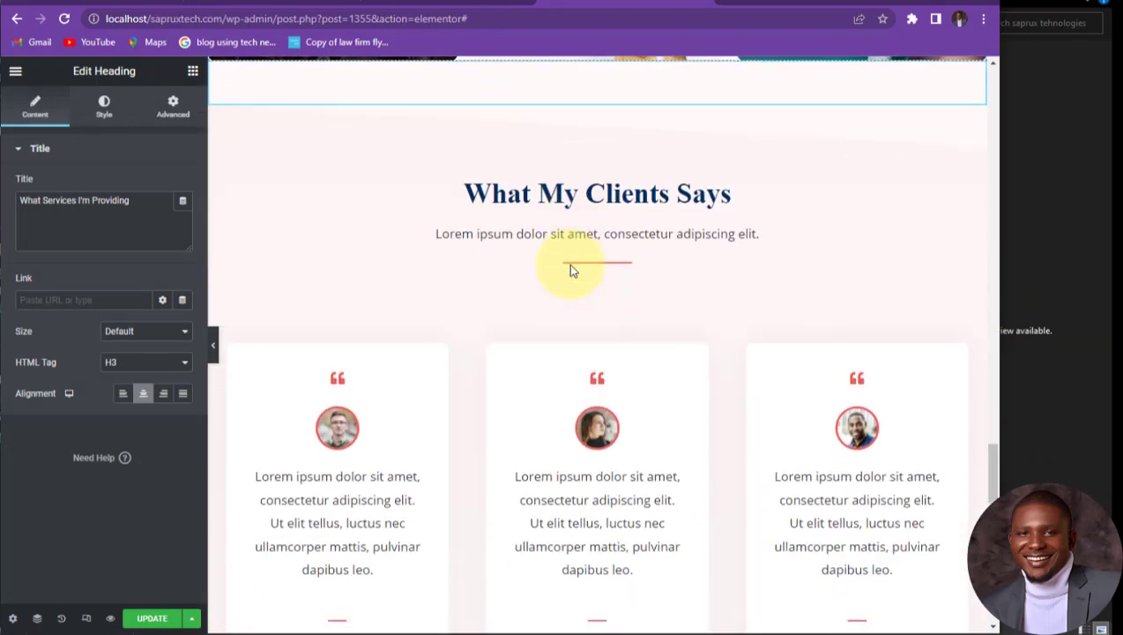
scroll(582, 338, "down", 8)
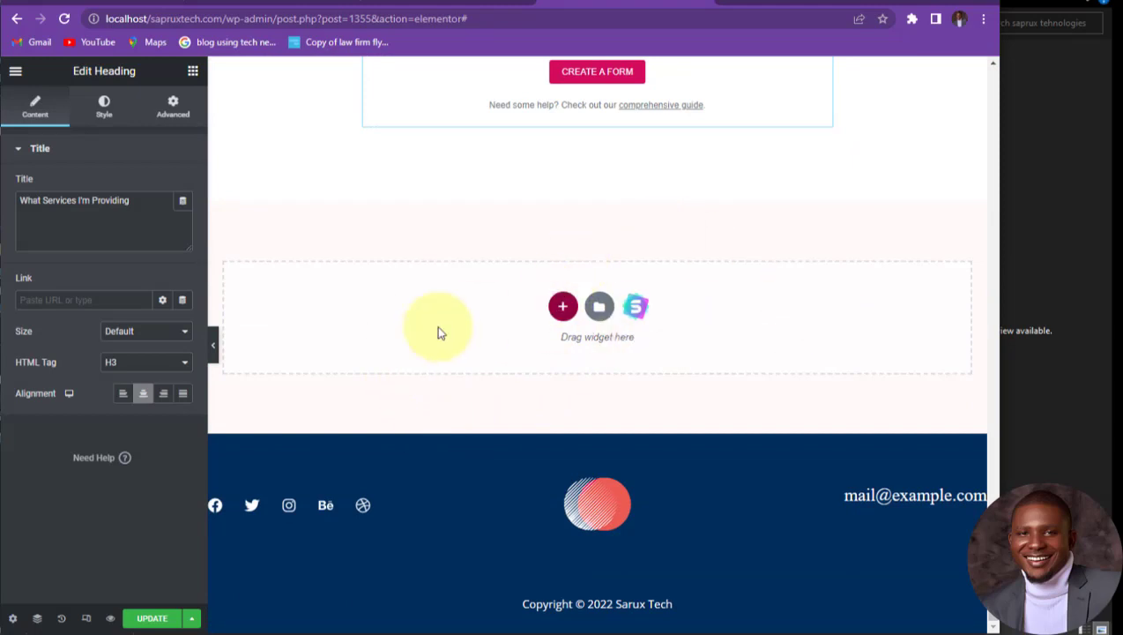
left_click(152, 620)
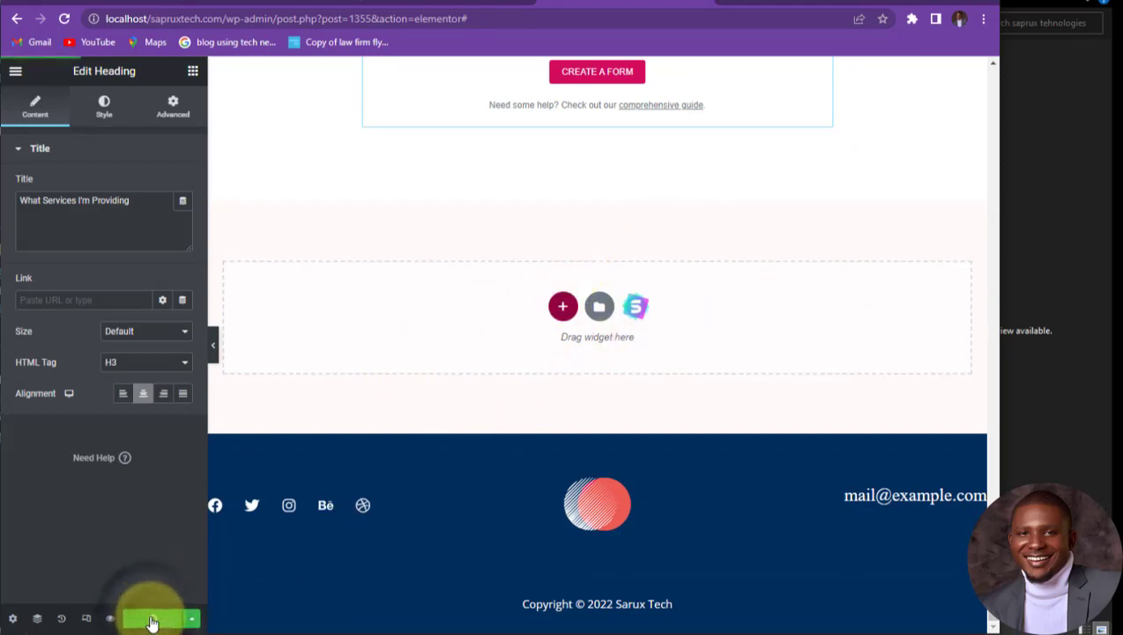
Step: Exit the Elementor editor to the WordPress dashboard and choose Visit Site
left_click(16, 73)
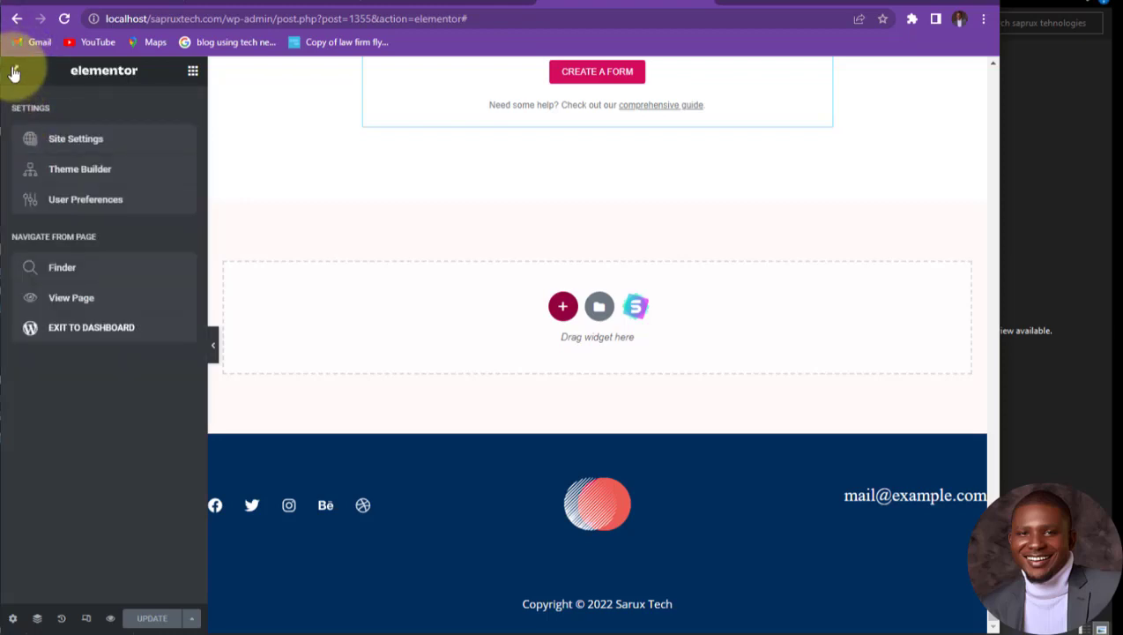
left_click(81, 333)
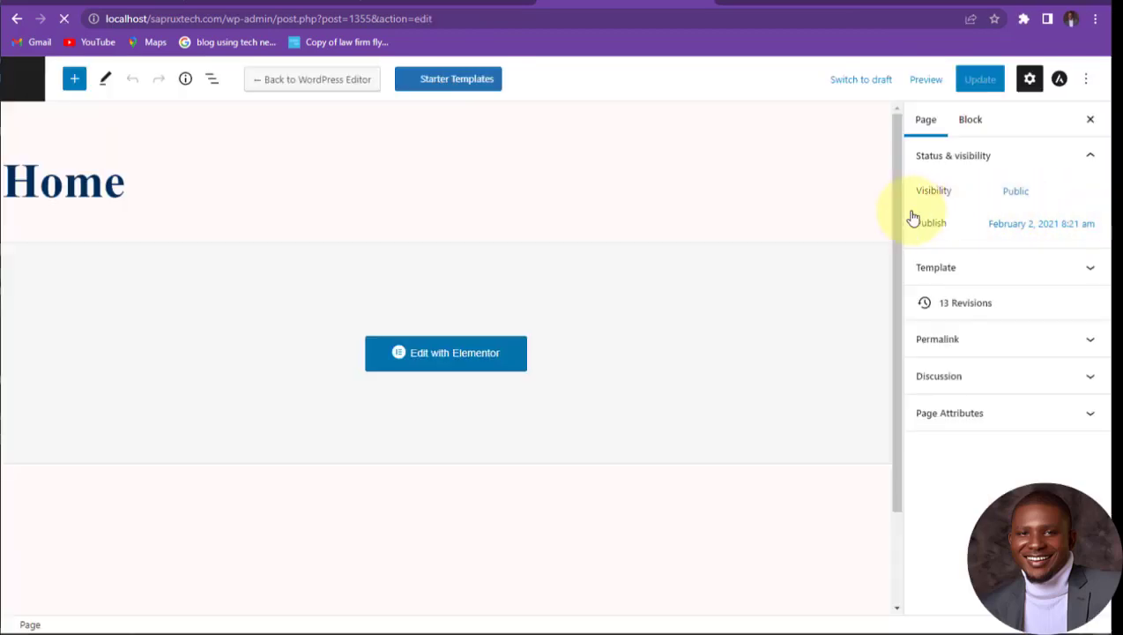
left_click(29, 80)
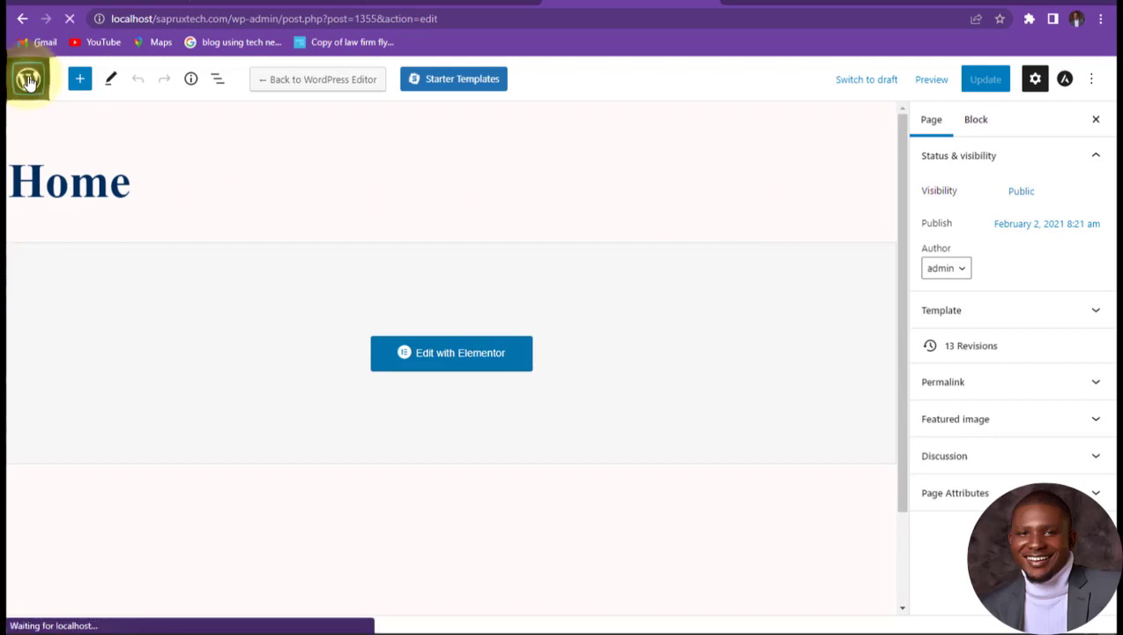
mouse_move(70, 70)
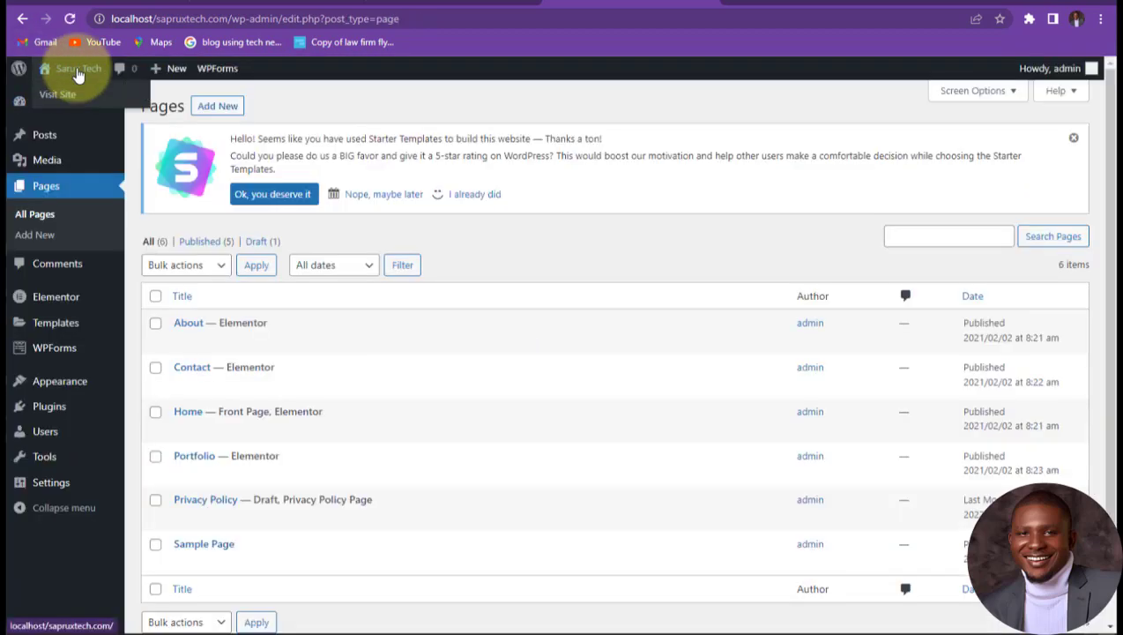
left_click(63, 99)
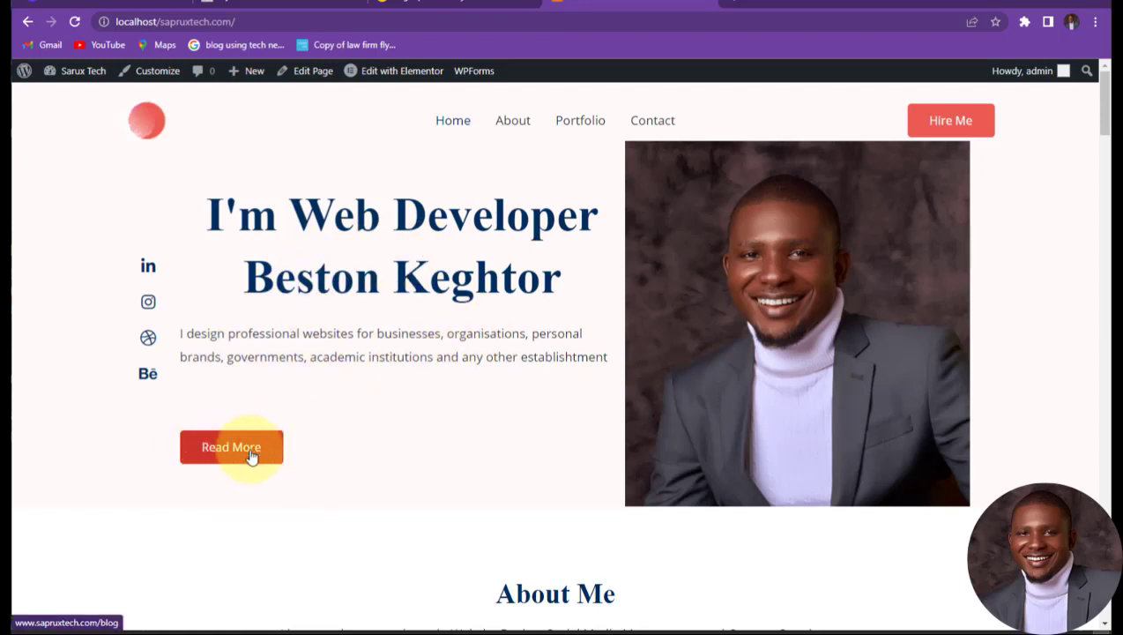
Step: Scroll the live homepage down to the footer and back up to the hero with its new portrait
scroll(797, 252, "down", 3)
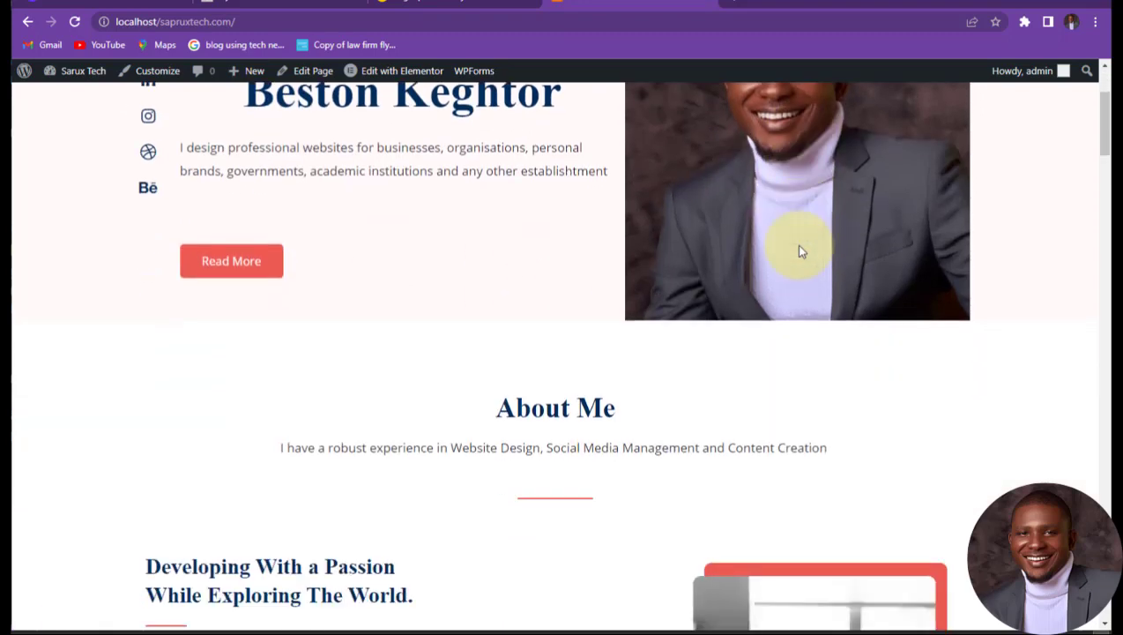
scroll(758, 291, "down", 1)
scroll(646, 373, "down", 3)
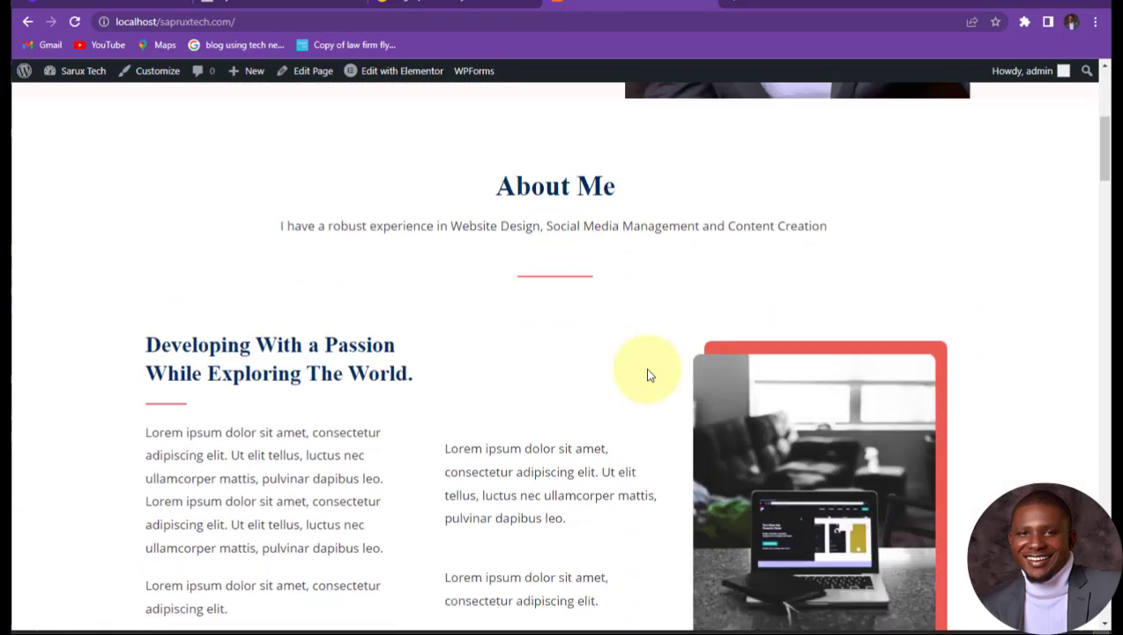
scroll(646, 369, "down", 5)
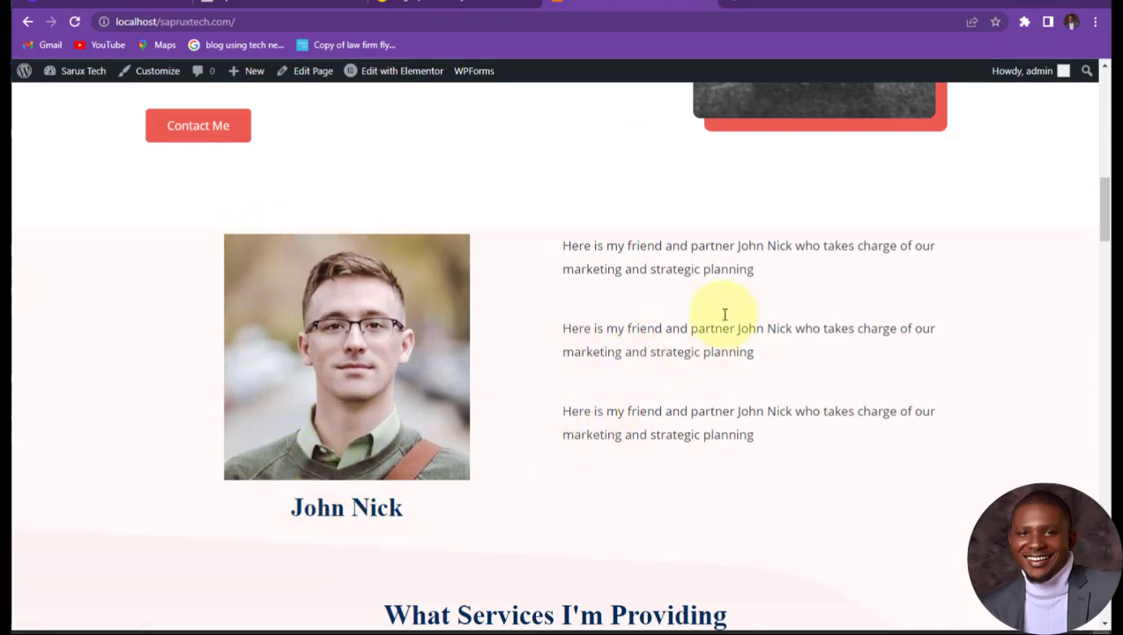
scroll(533, 388, "down", 12)
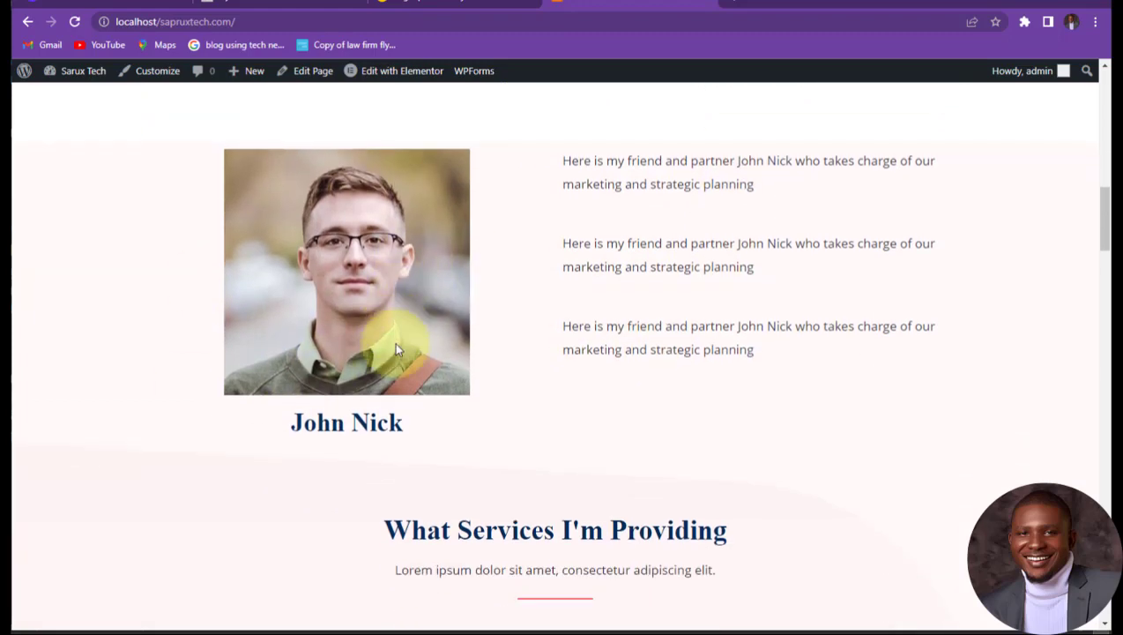
scroll(546, 353, "down", 15)
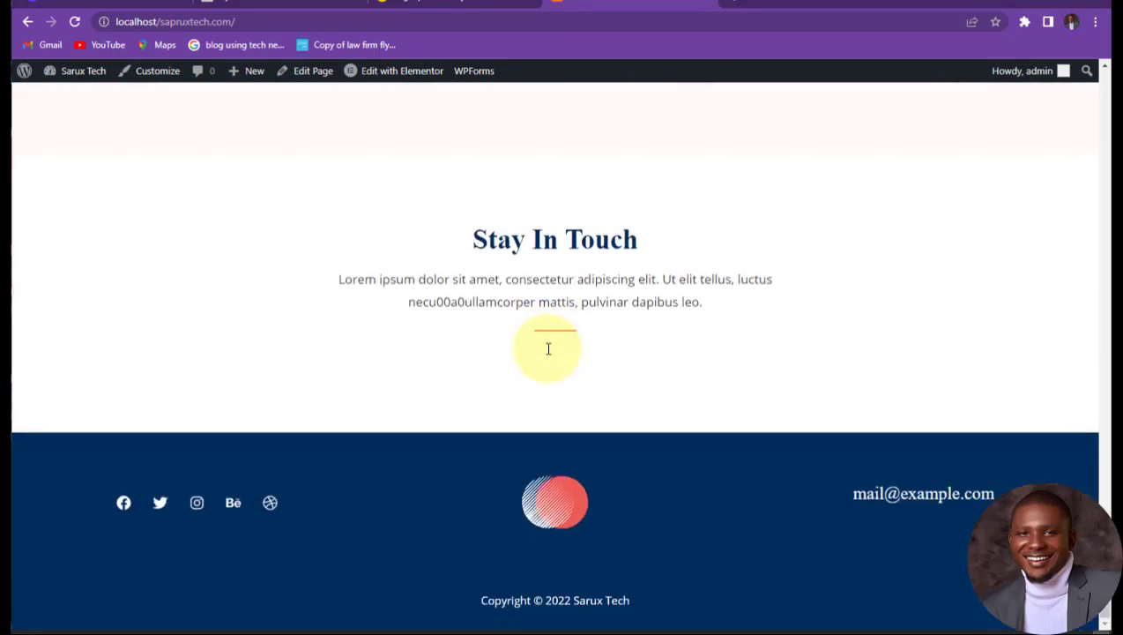
scroll(547, 349, "up", 18)
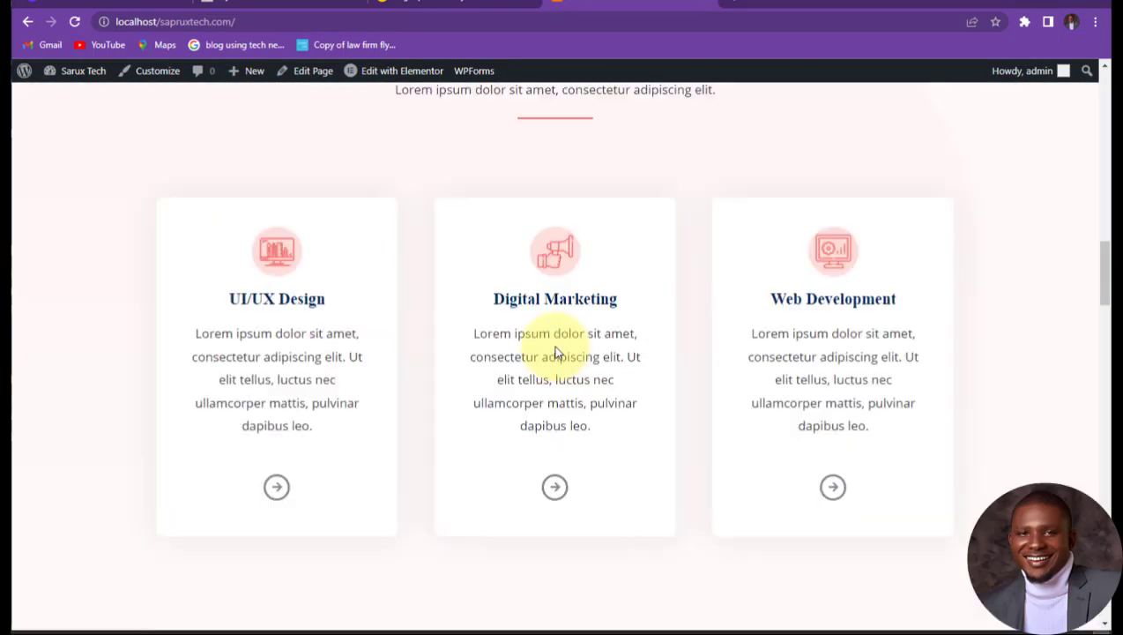
scroll(555, 352, "up", 15)
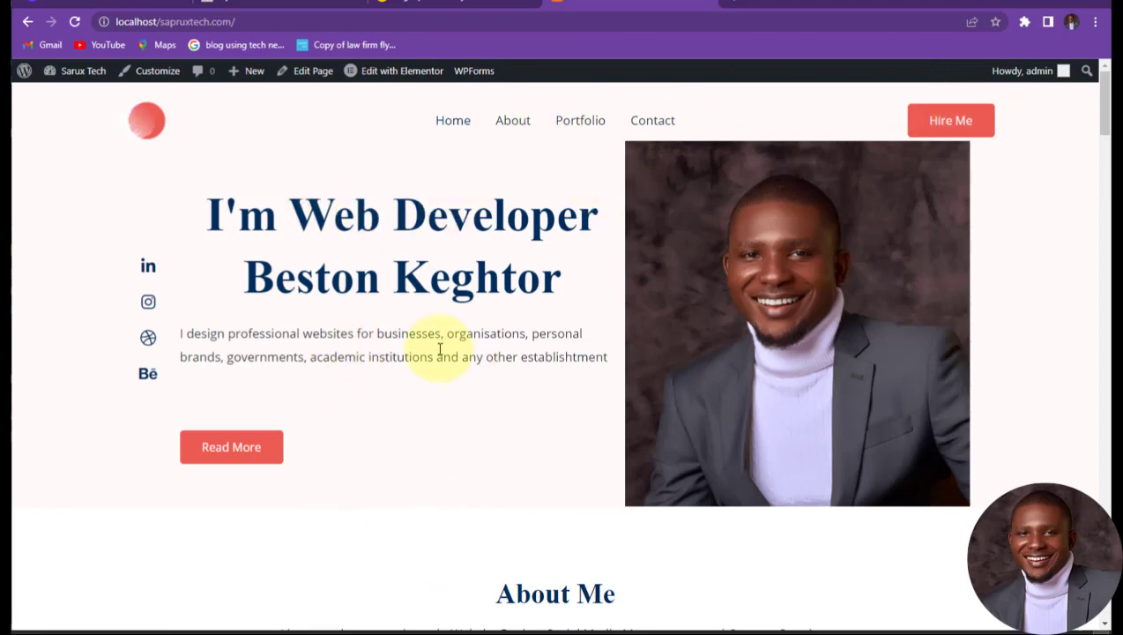
scroll(403, 366, "down", 7)
scroll(403, 366, "up", 6)
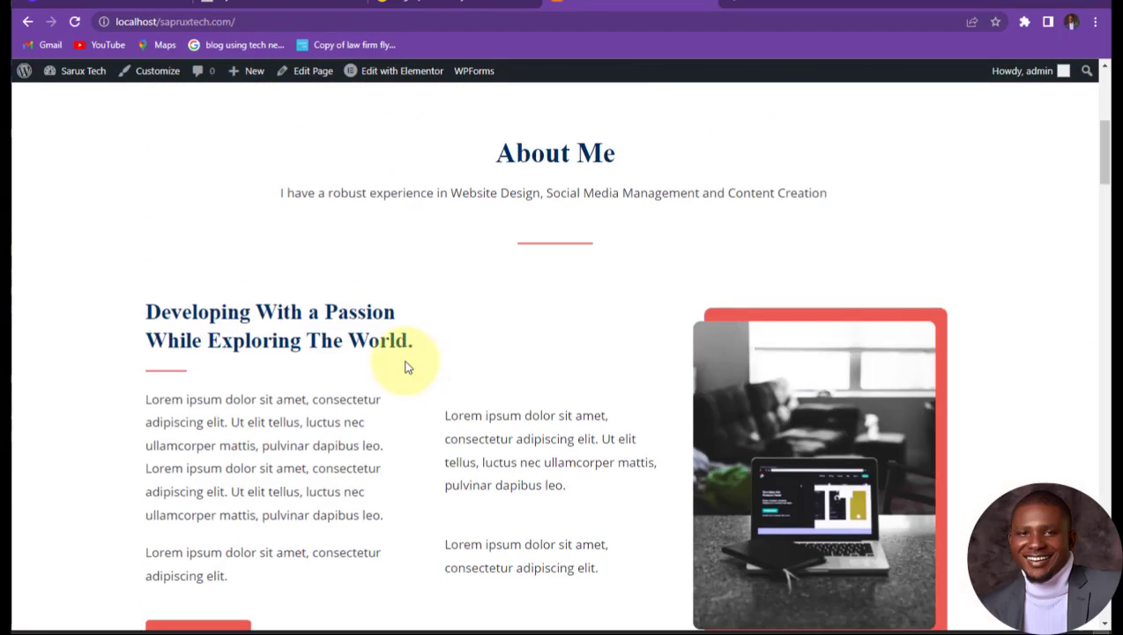
scroll(406, 367, "up", 1)
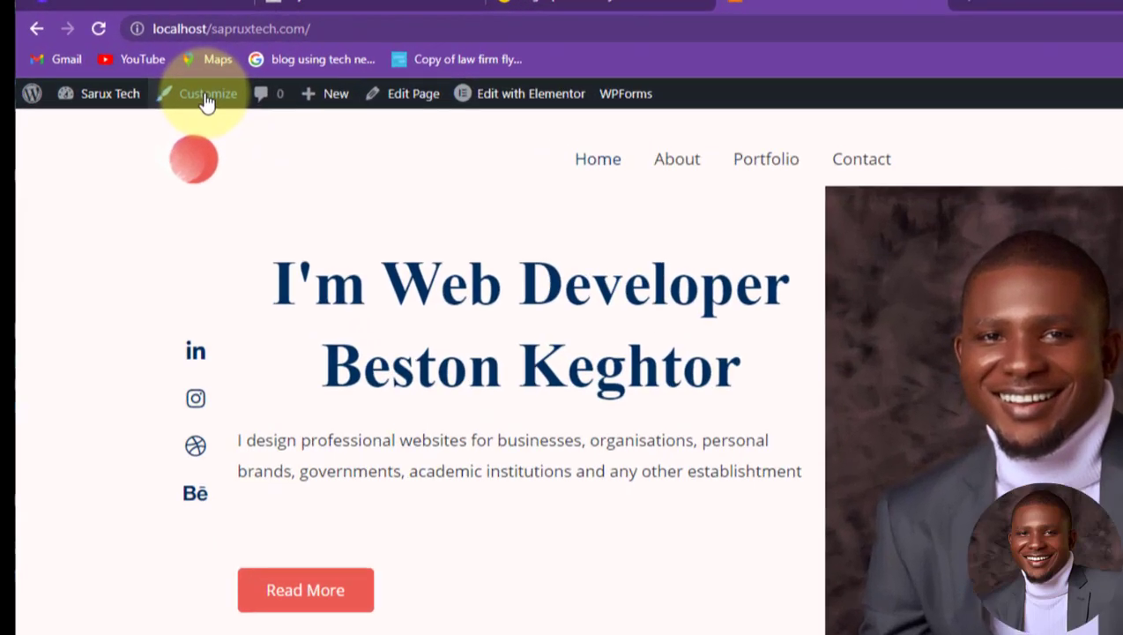
Step: In the Customizer's Header Builder Button settings, replace the Hire Me text with Send a Message
left_click(206, 95)
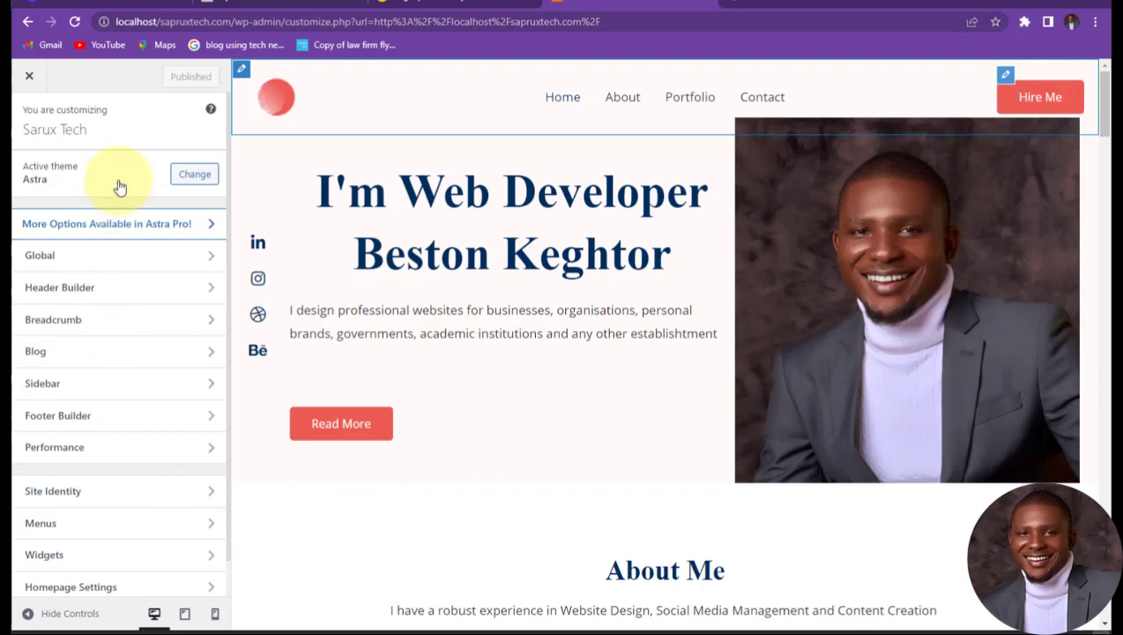
left_click(59, 286)
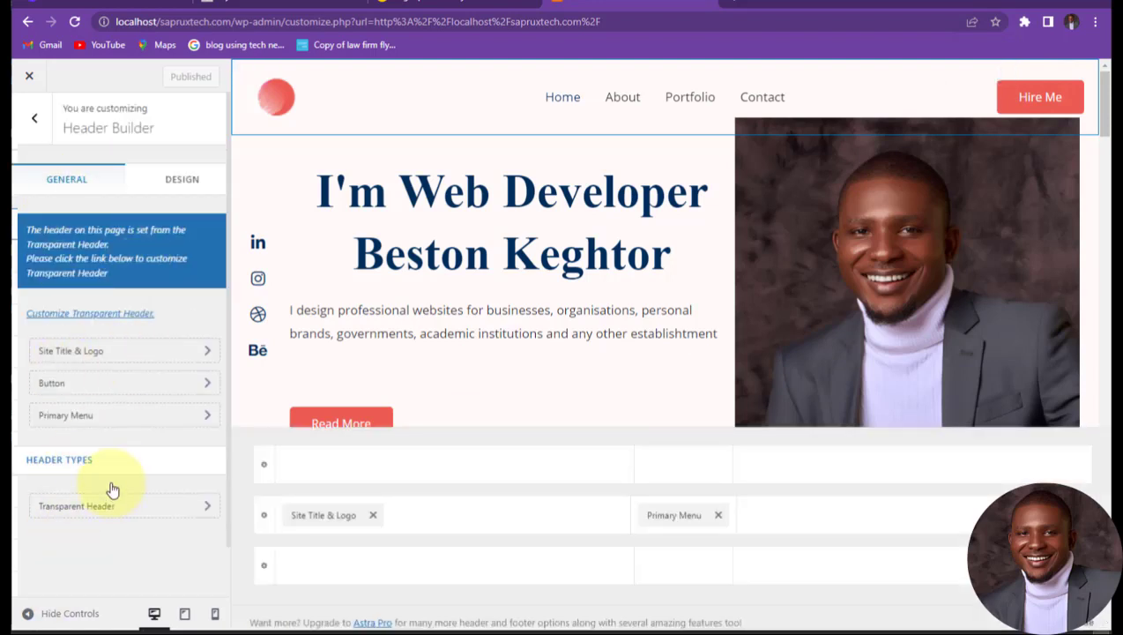
left_click(85, 382)
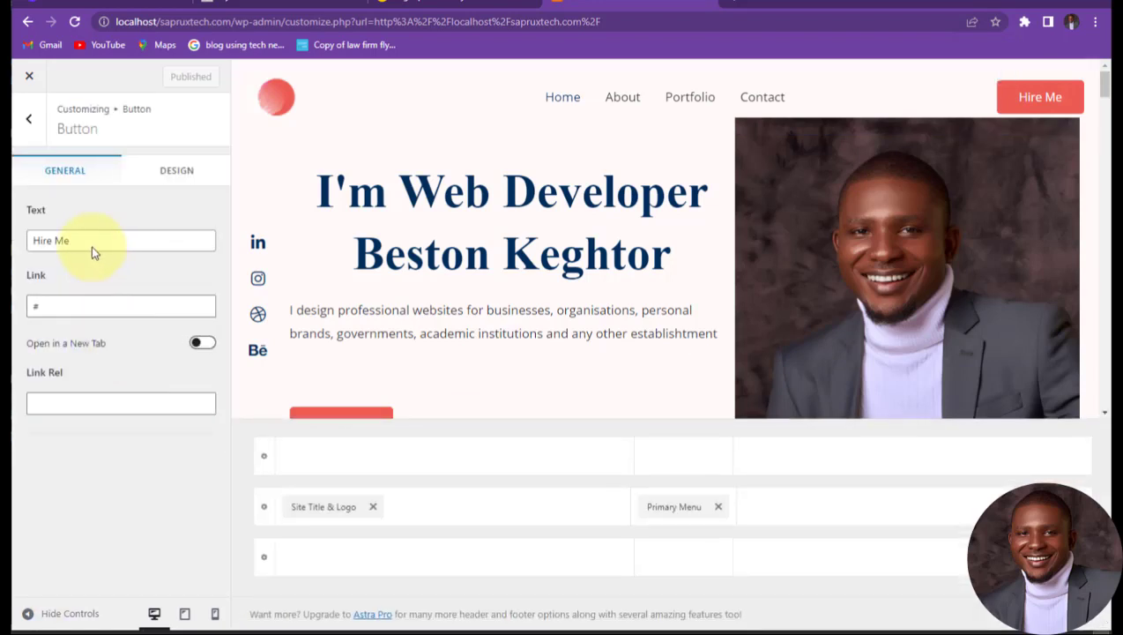
left_click_drag(85, 243, 13, 247)
type("Co")
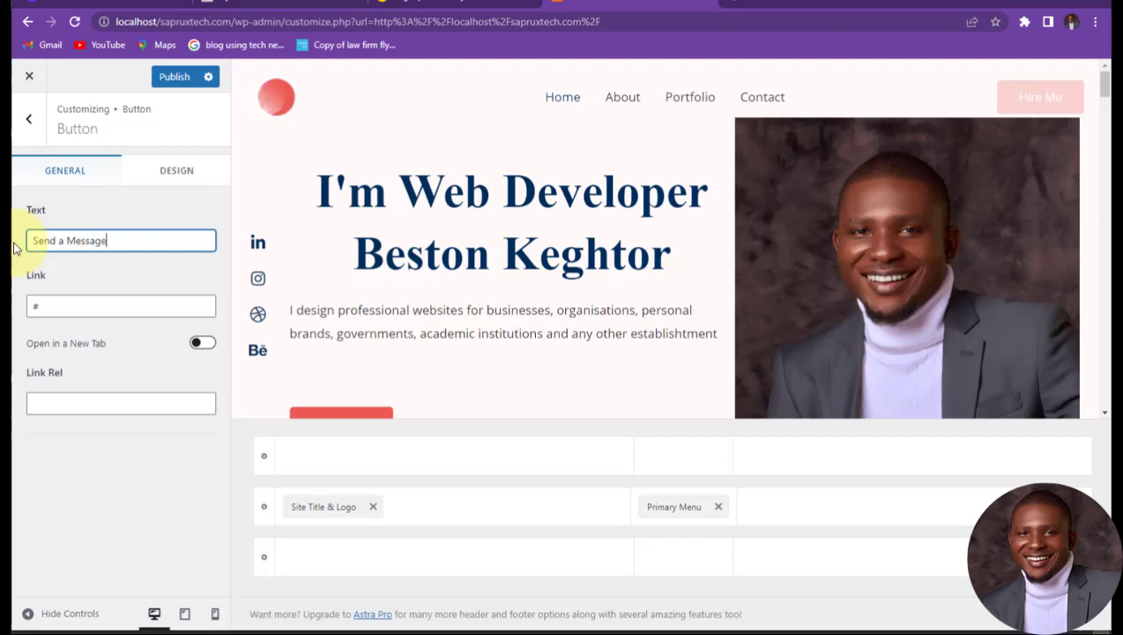
Step: Select the button's # link value and slightly adjust its corner rounding in the Design tab
left_click(60, 305)
double_click(34, 305)
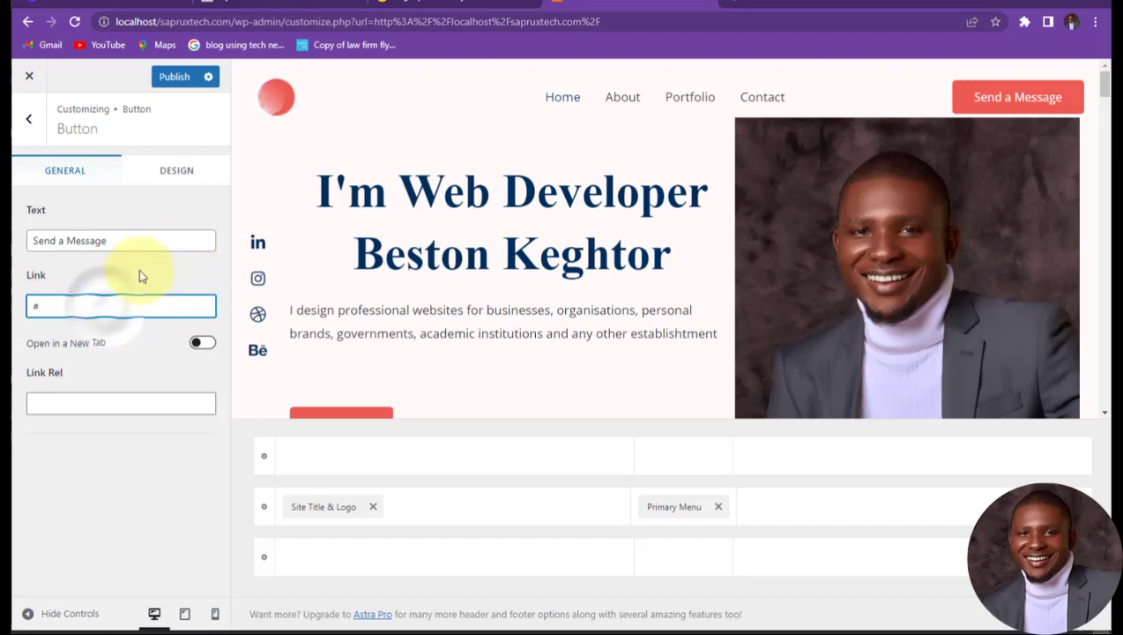
left_click(179, 175)
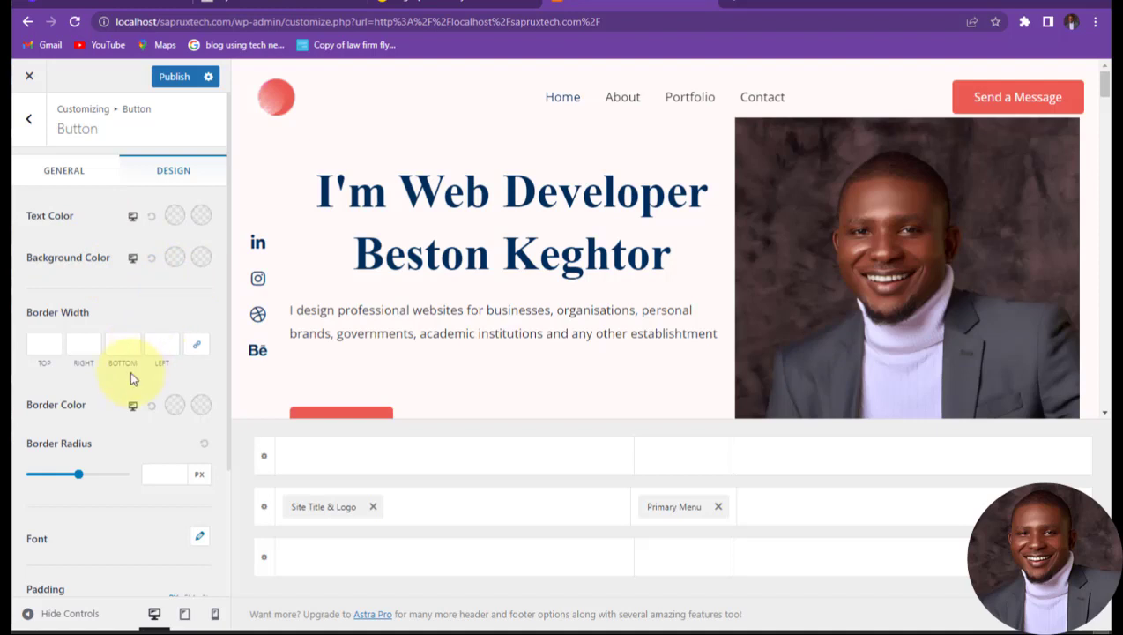
scroll(116, 412, "down", 1)
left_click_drag(75, 405, 81, 396)
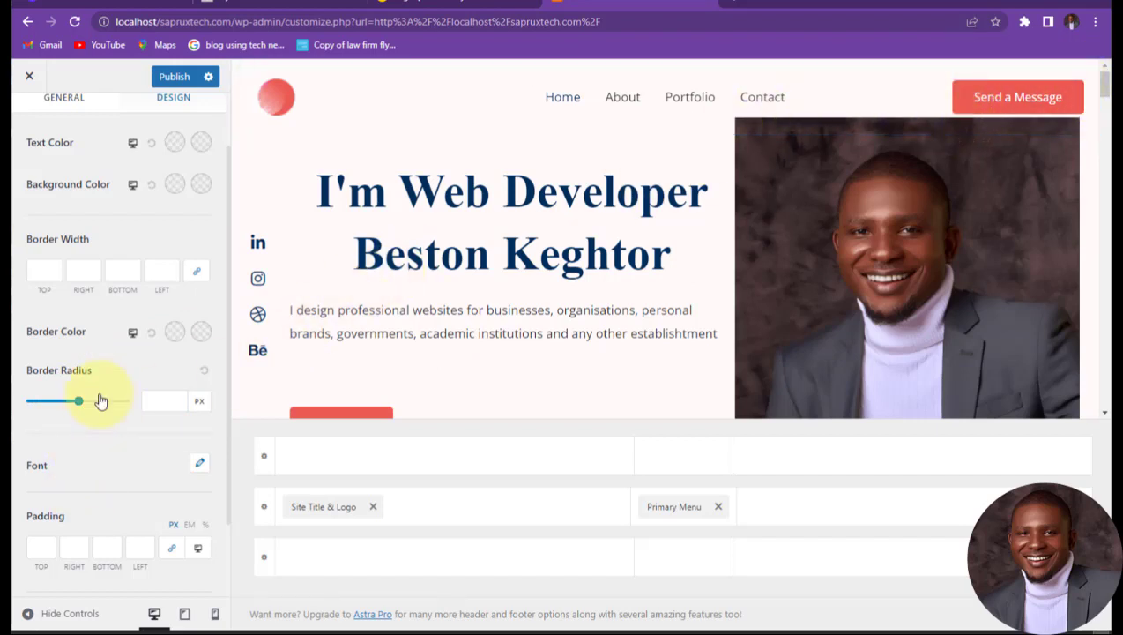
scroll(114, 247, "up", 1)
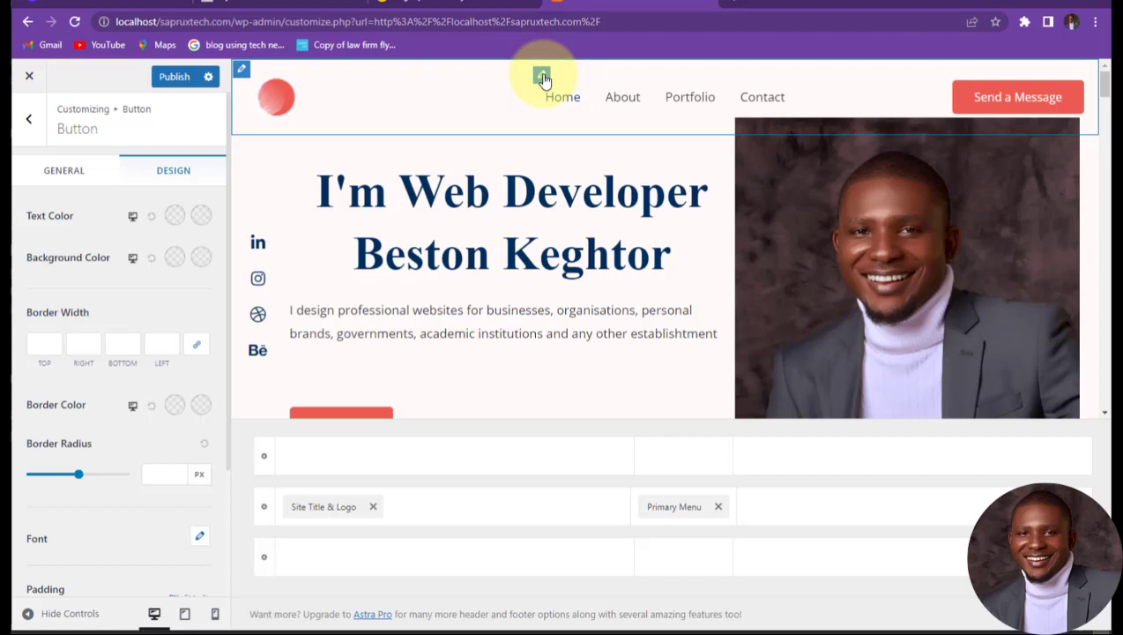
Step: Open the Main menu for editing in the Customizer's Menus panel
left_click(542, 77)
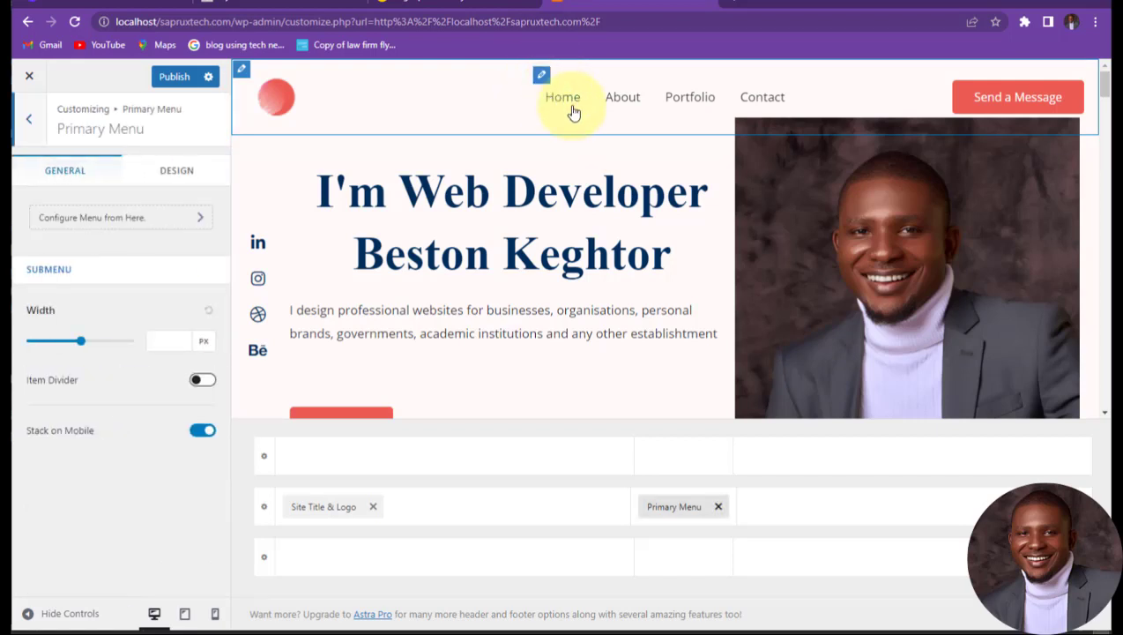
left_click(121, 222)
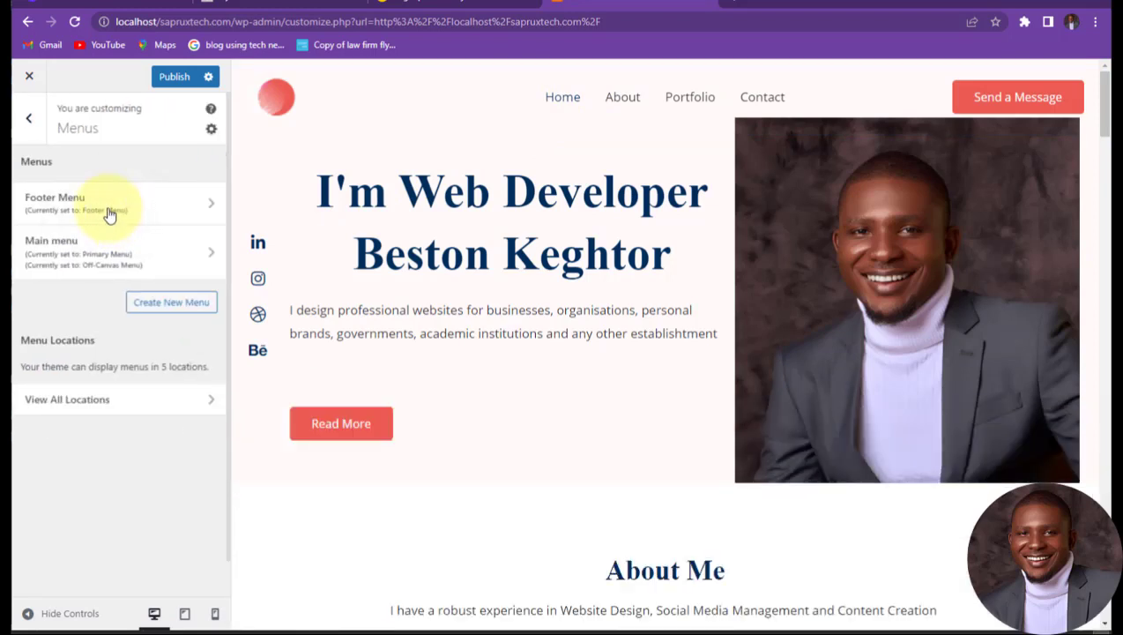
left_click(67, 399)
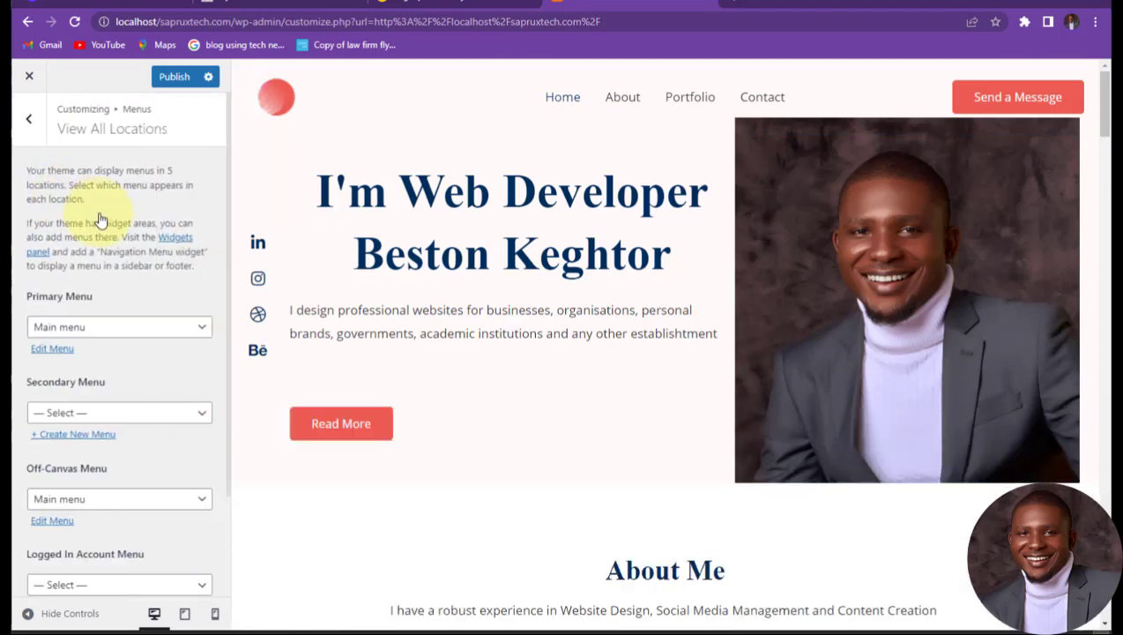
left_click(30, 117)
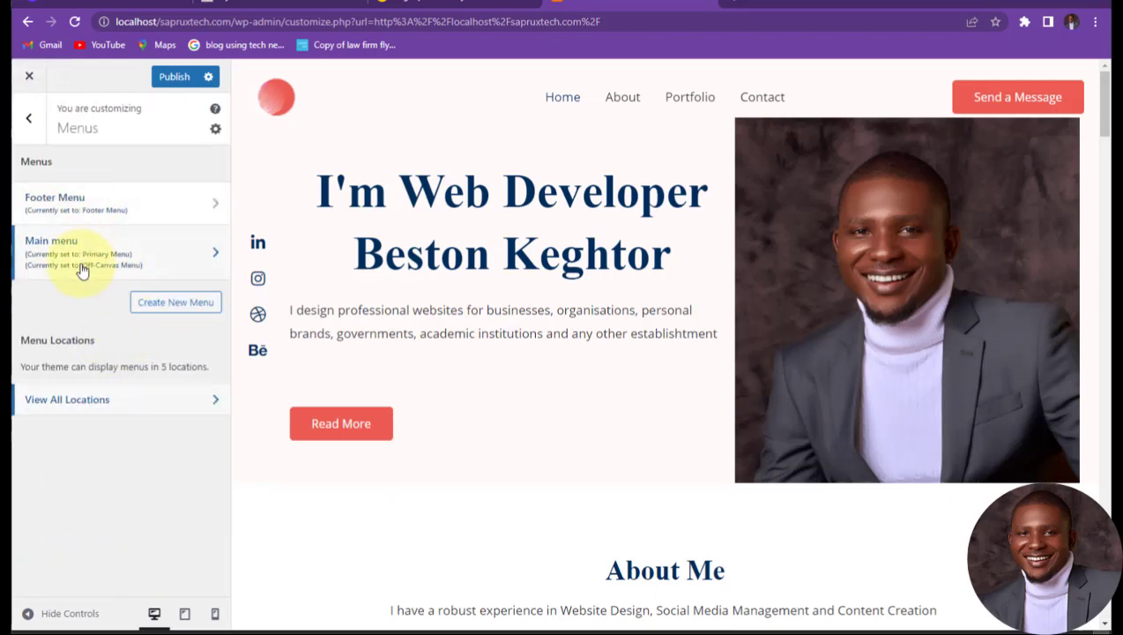
left_click(81, 254)
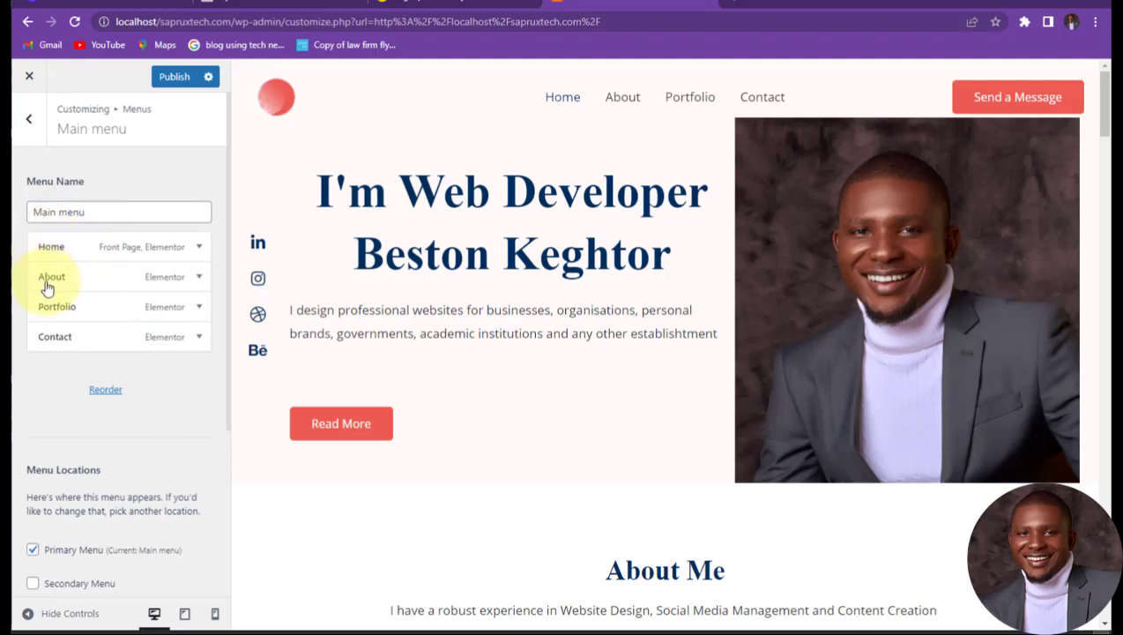
Step: Change the Contact item's navigation label to Services
left_click(61, 336)
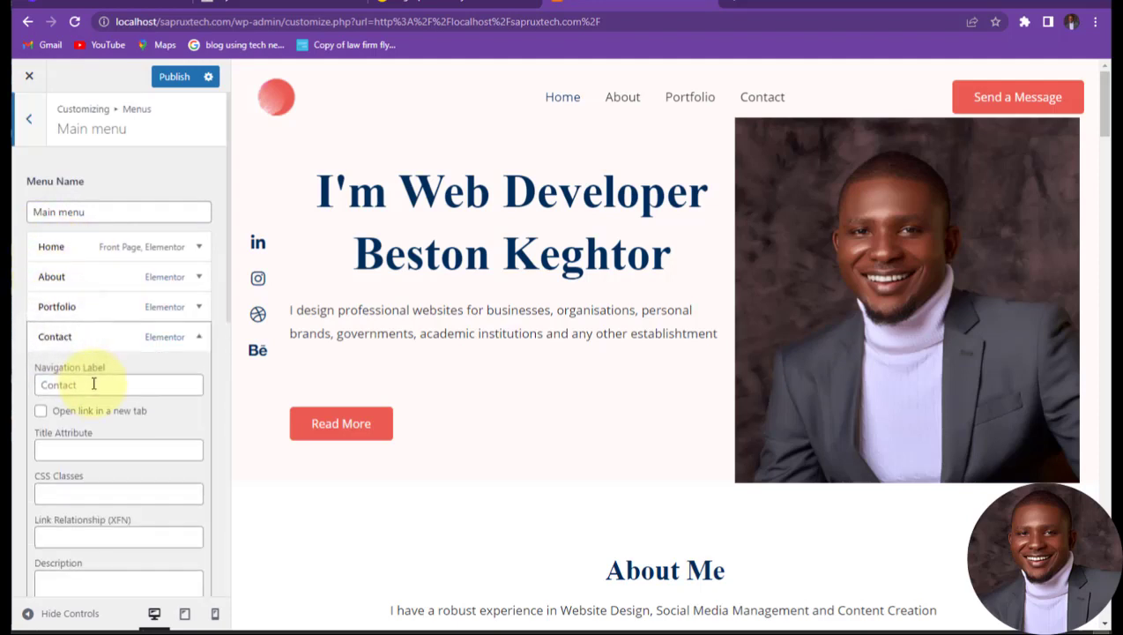
left_click(48, 382)
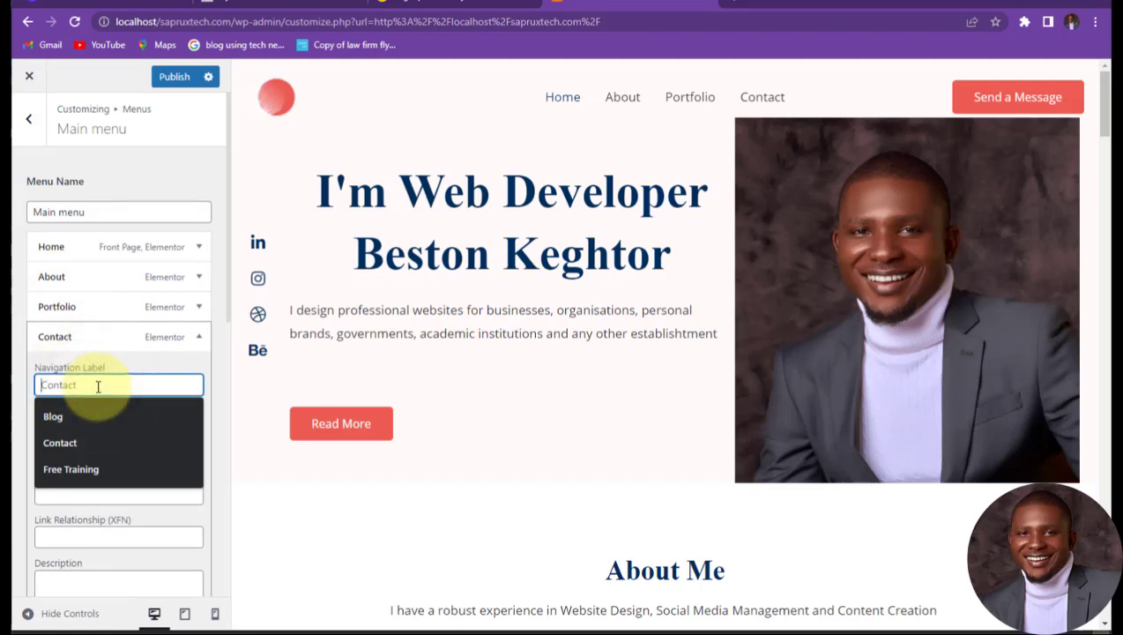
type("Serivc")
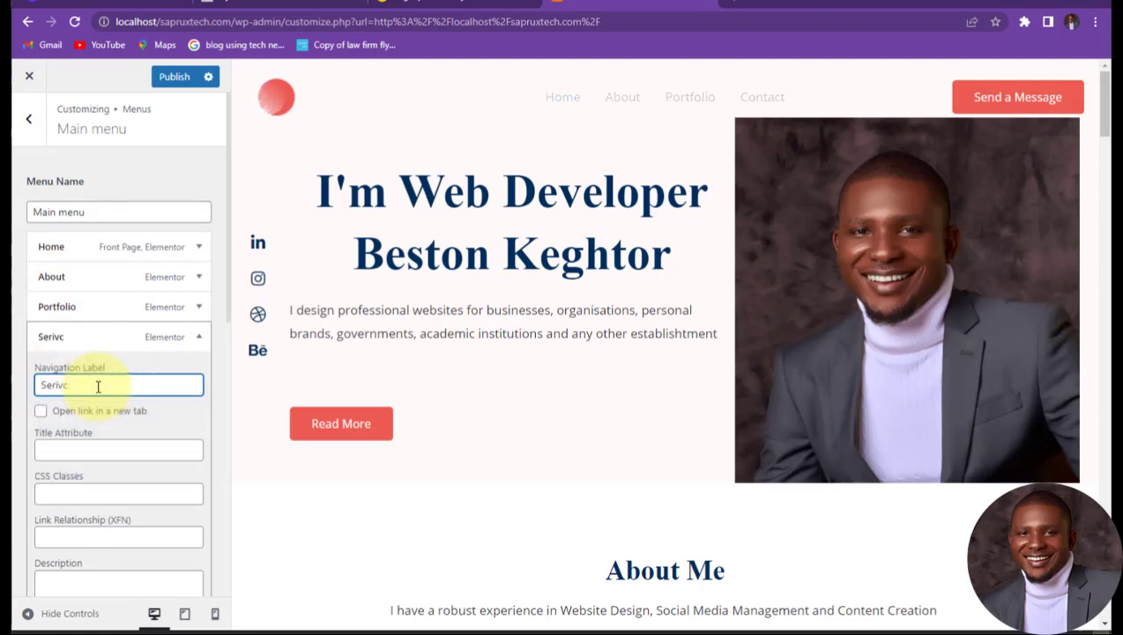
key("BackSpace")
key("BackSpace")
key("BackSpace")
type("vices")
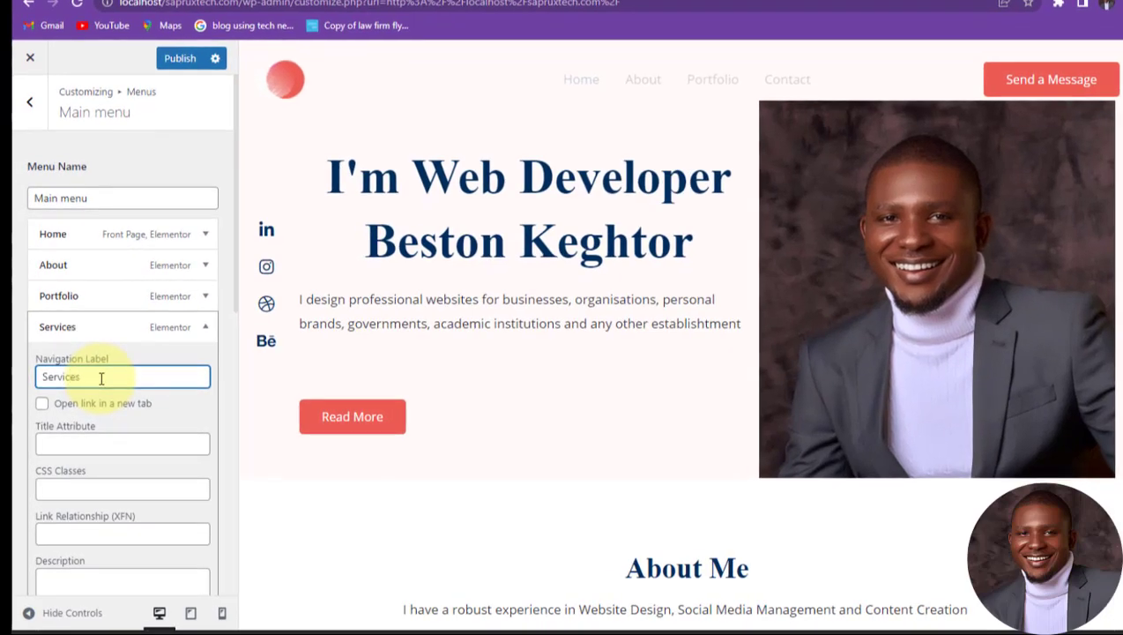
left_click(298, 380)
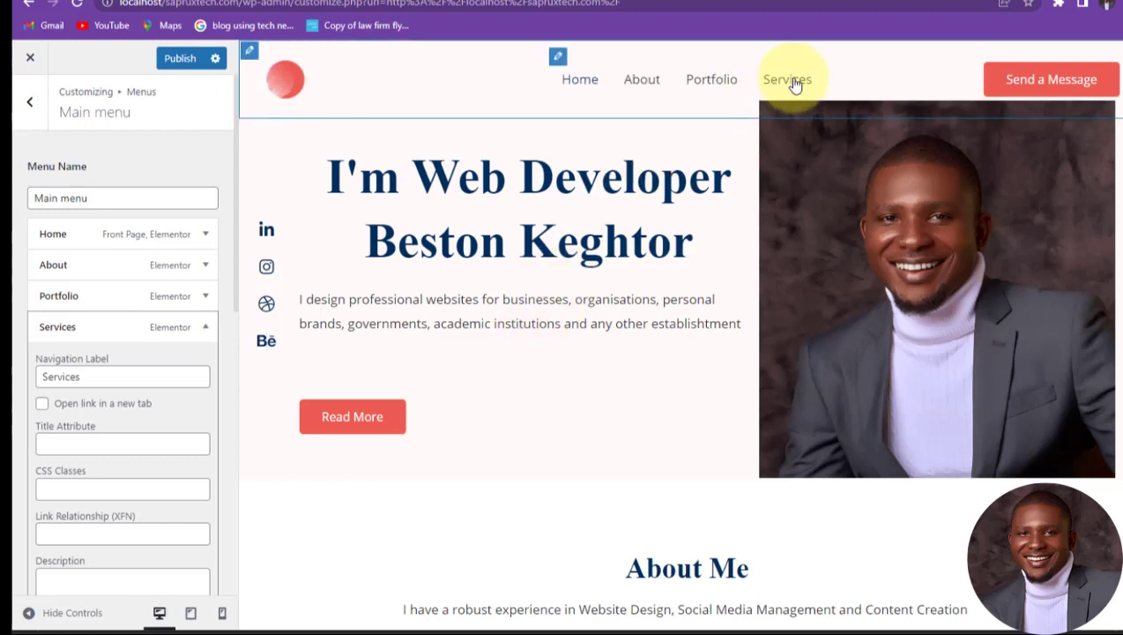
Step: Relabel the Portfolio menu item as Free Tutorials and collapse its settings
left_click(66, 291)
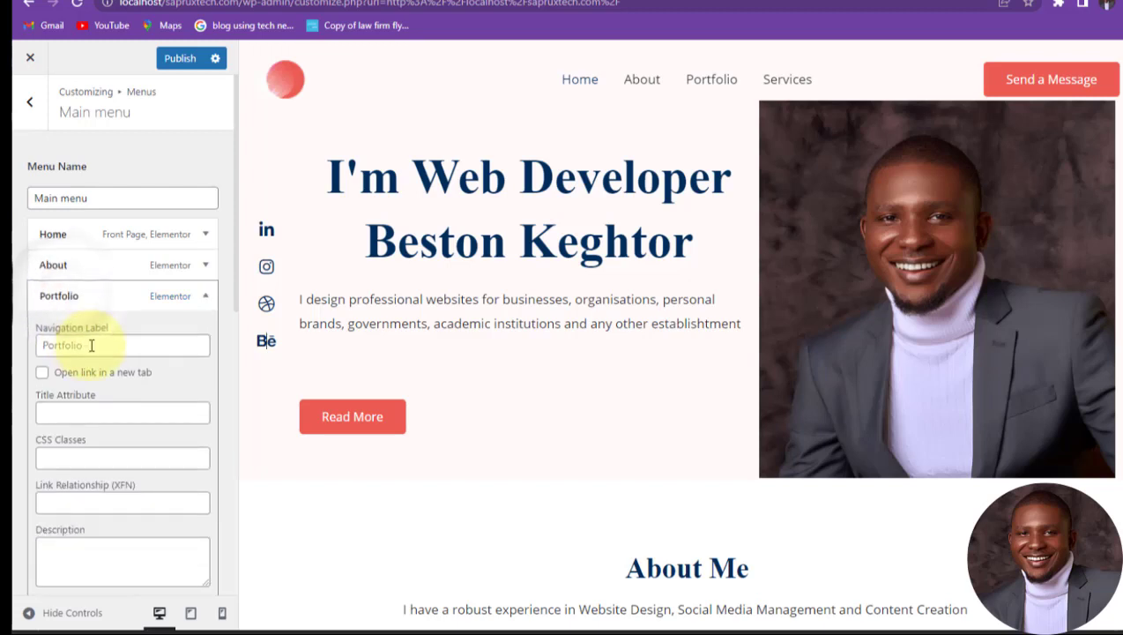
left_click(97, 345)
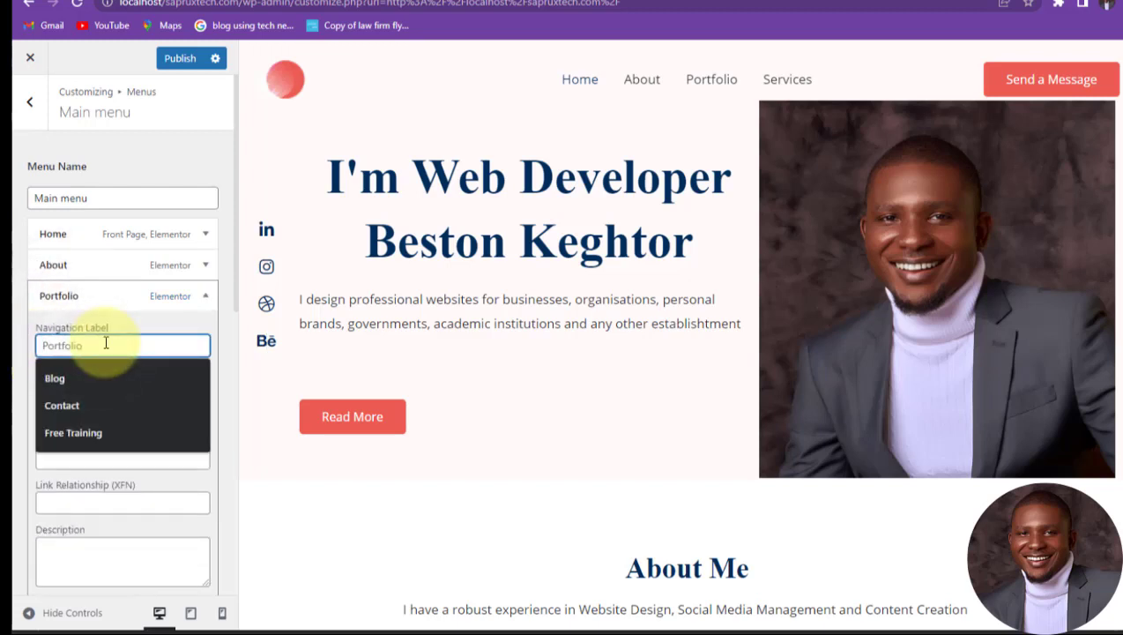
type("F")
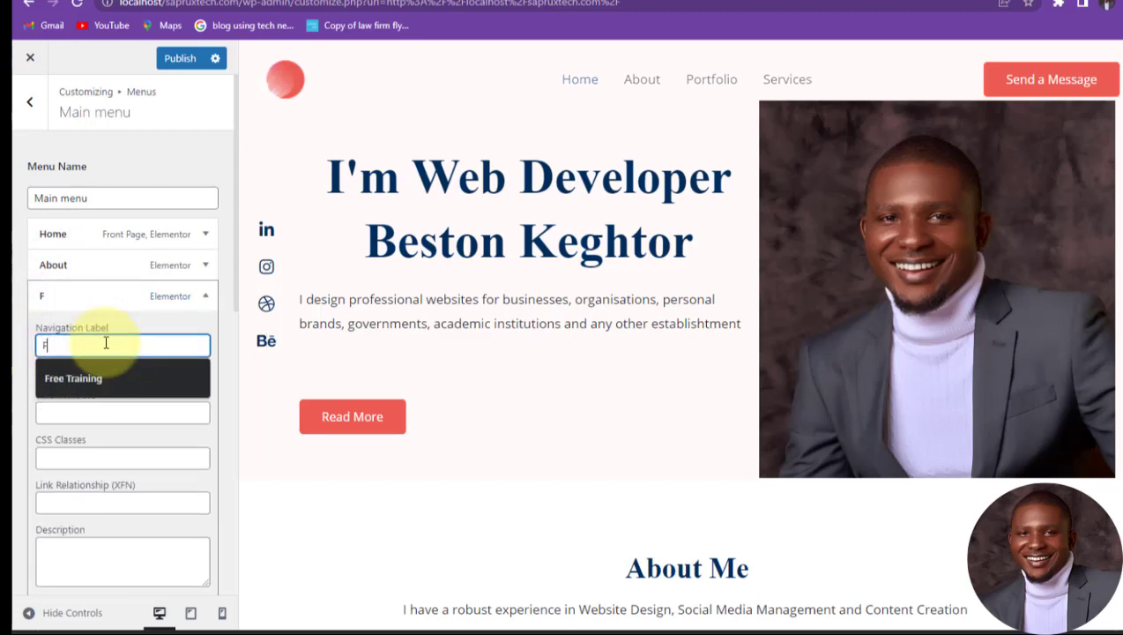
type("ree Tur")
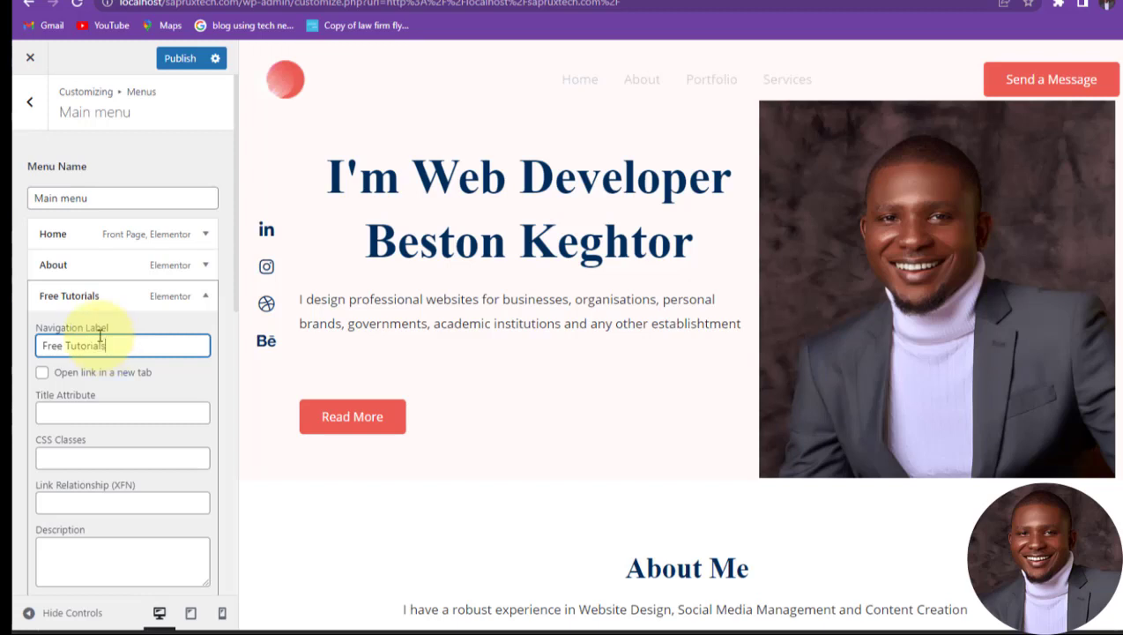
left_click(408, 105)
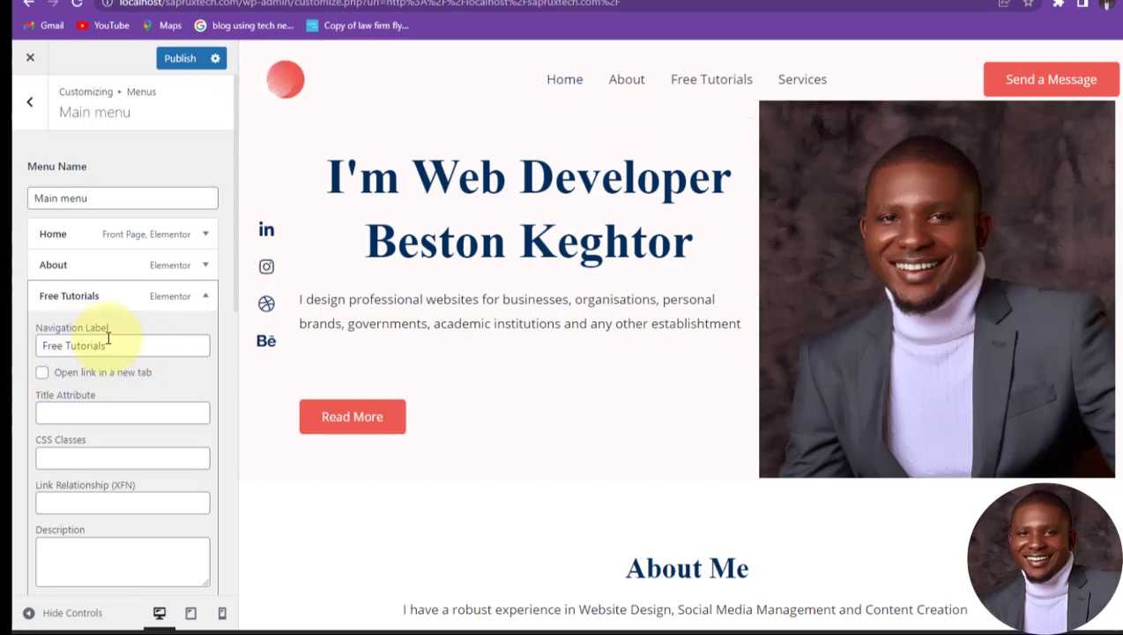
scroll(84, 352, "down", 6)
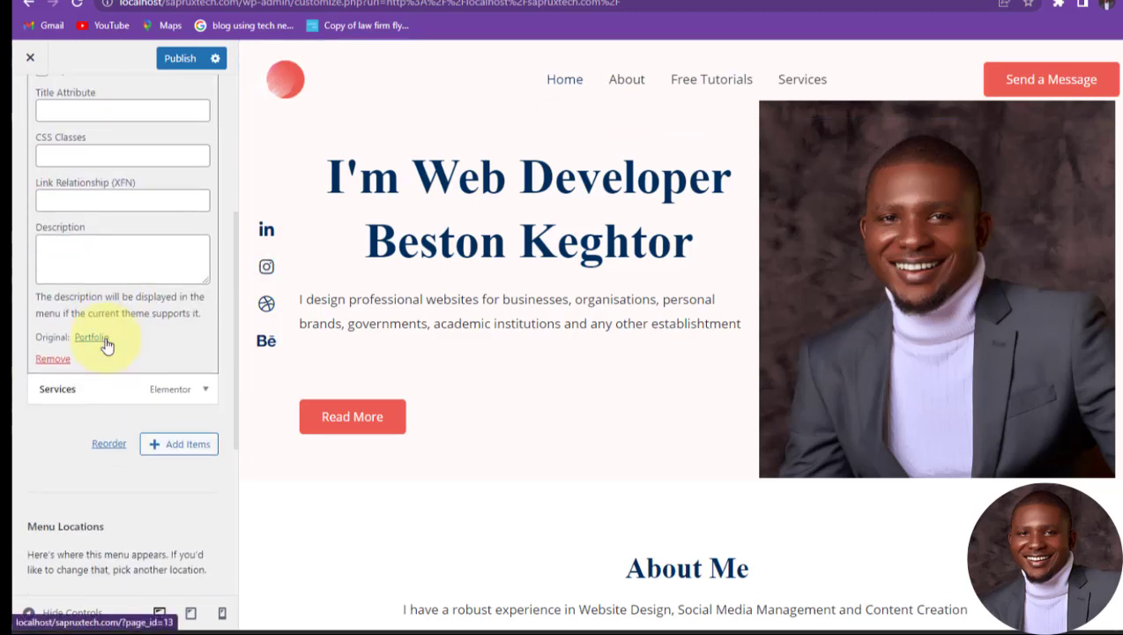
scroll(101, 278, "up", 5)
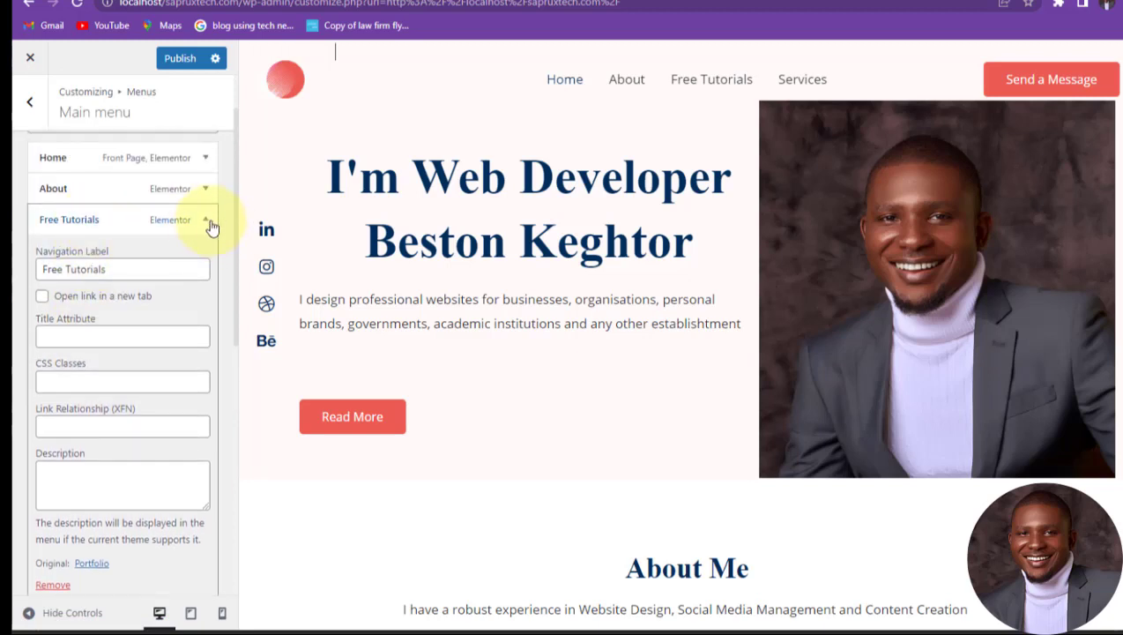
left_click(203, 221)
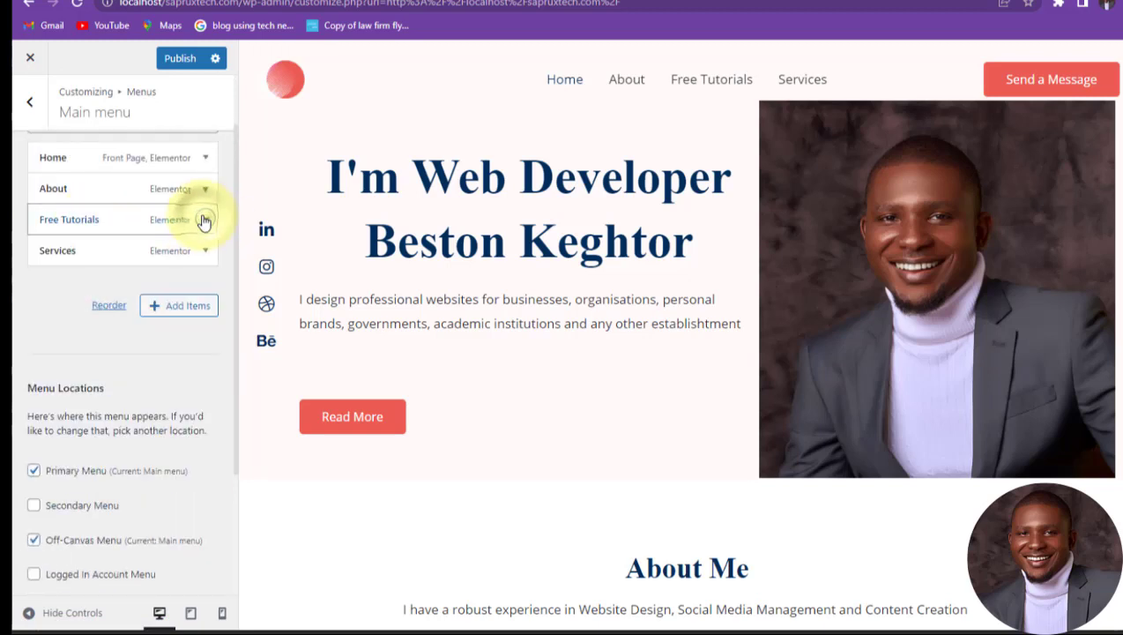
Step: Add the Contact page from Pages to the end of the Main menu, then go back to Menus
left_click(183, 308)
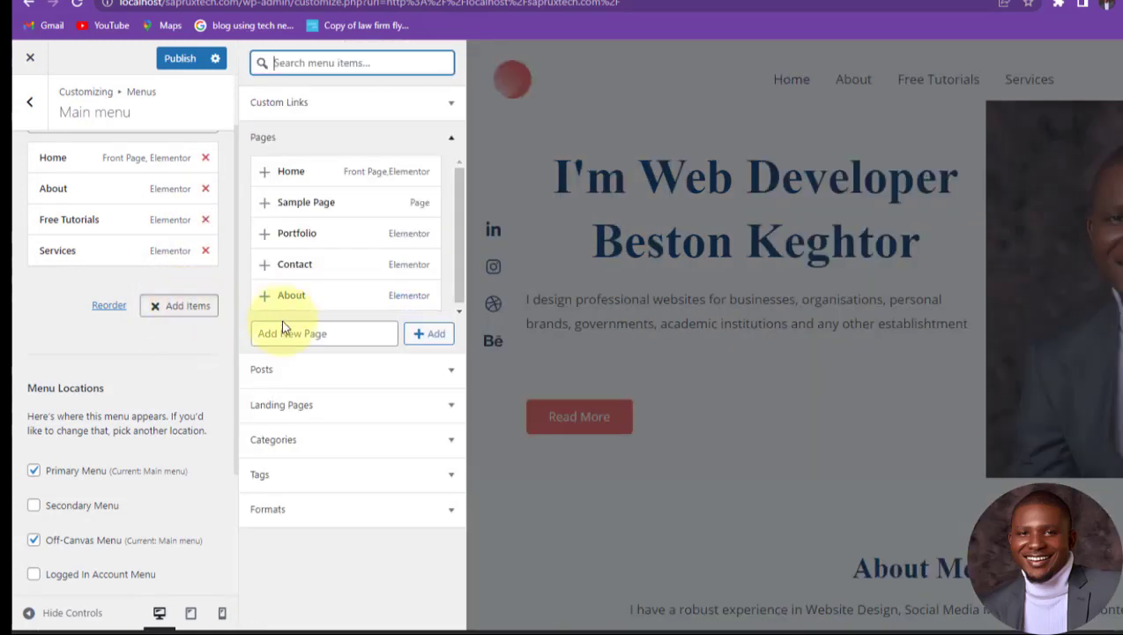
left_click(290, 265)
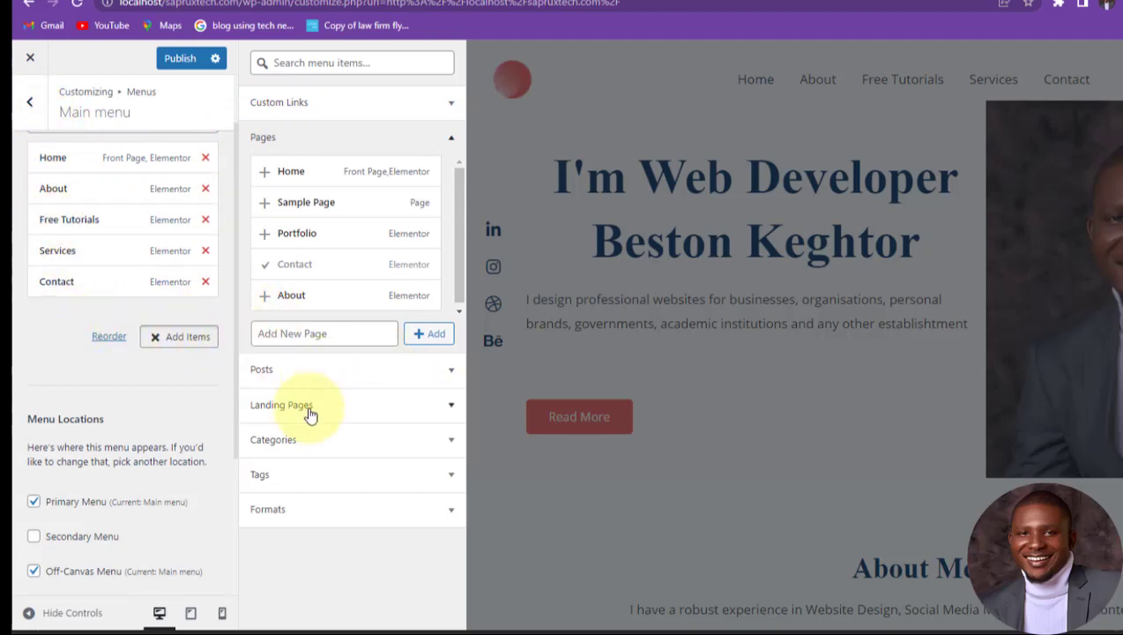
left_click(29, 101)
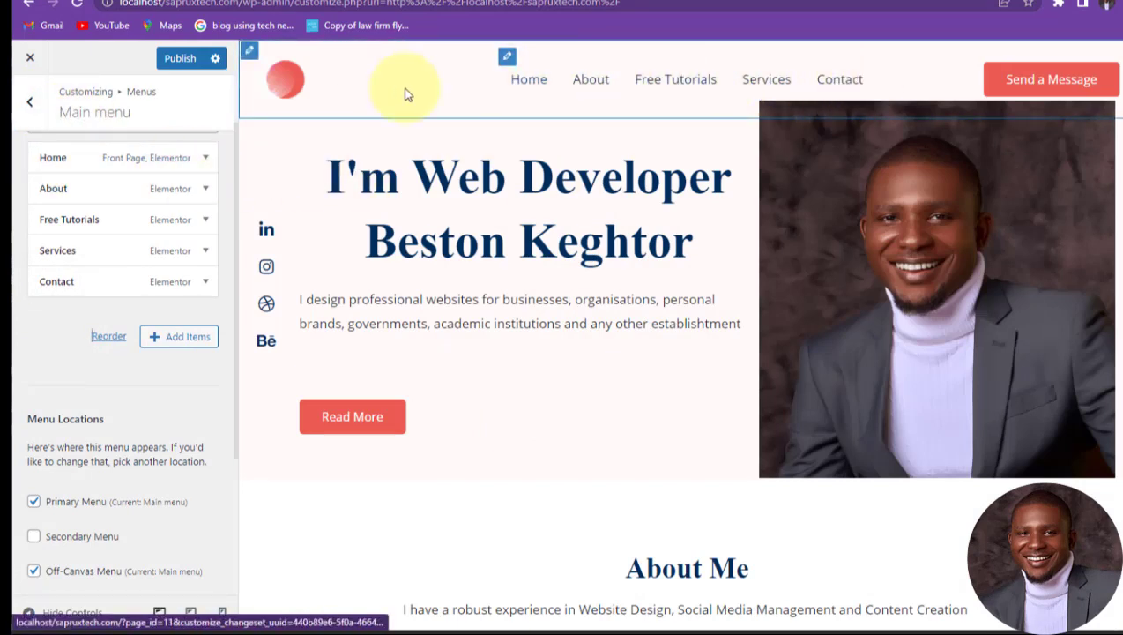
key("Escape")
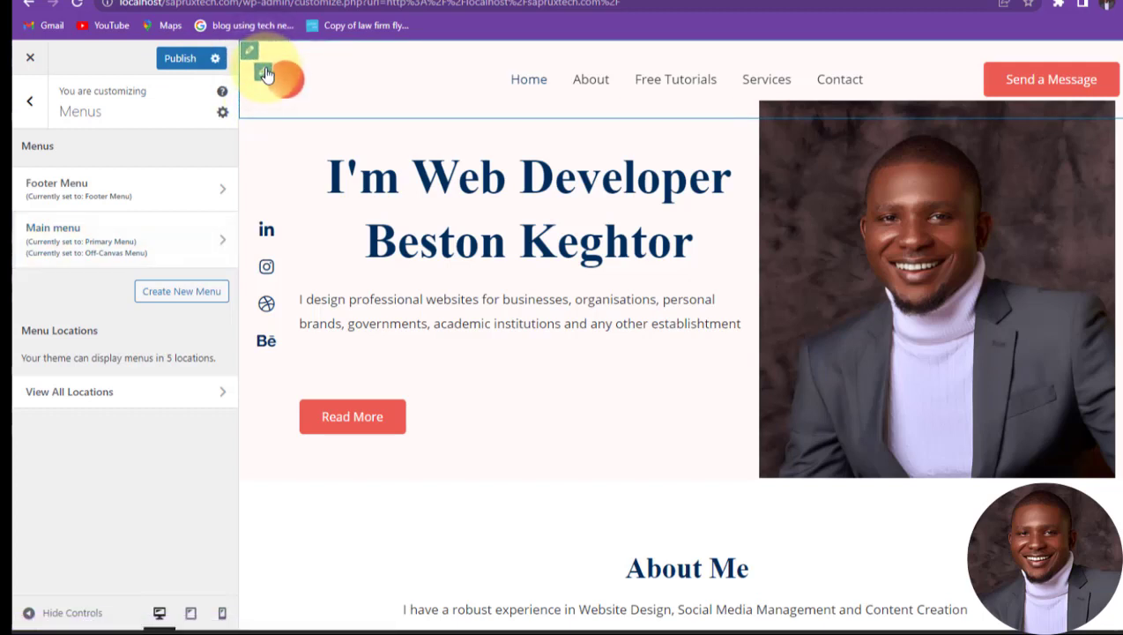
Step: Upload the circular profile photo and set it as the Transparent Header logo
left_click(266, 75)
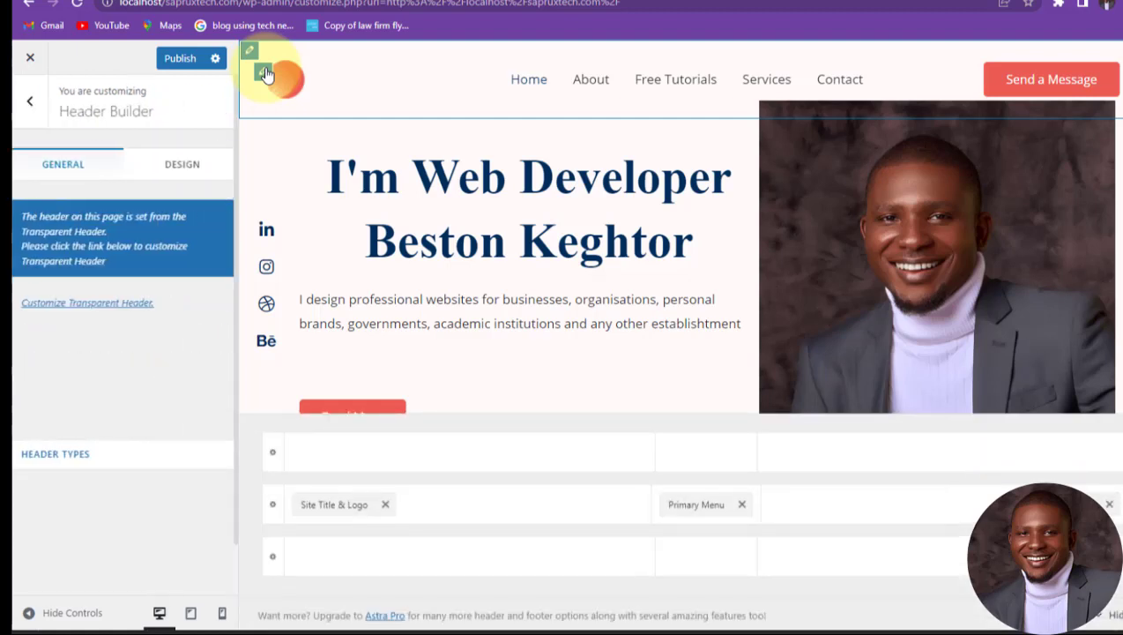
left_click(266, 75)
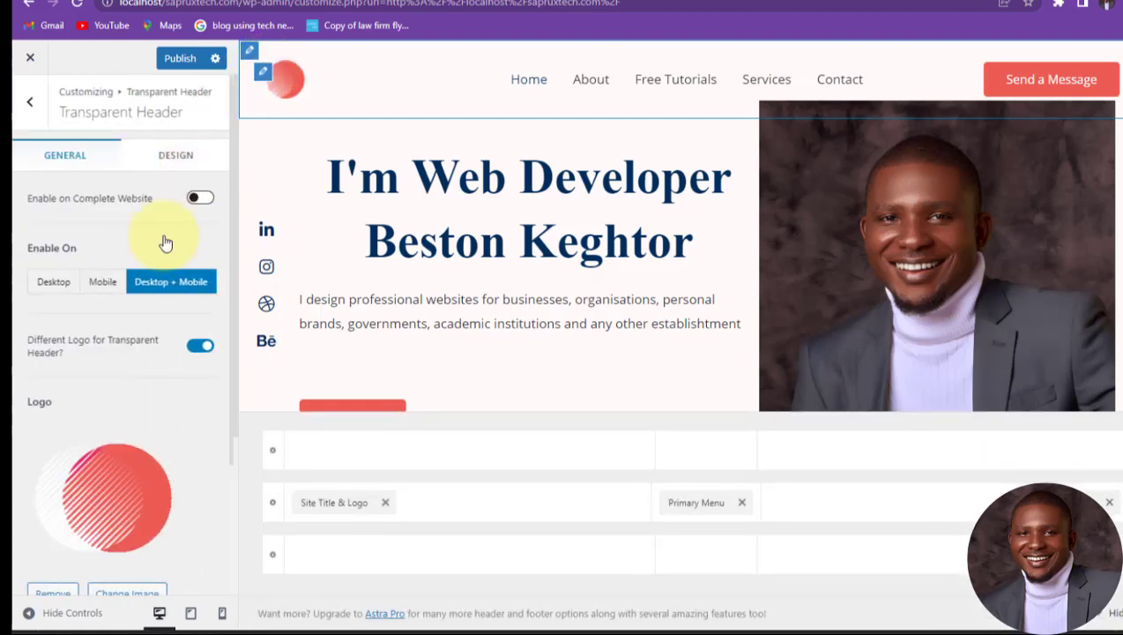
scroll(38, 556, "down", 1)
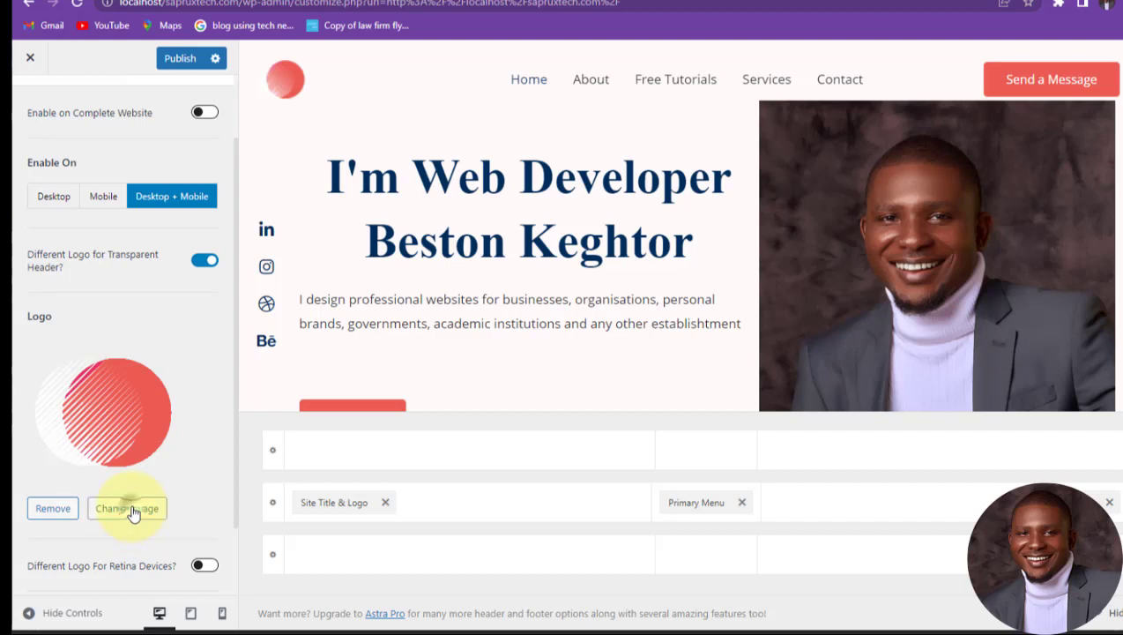
left_click(131, 509)
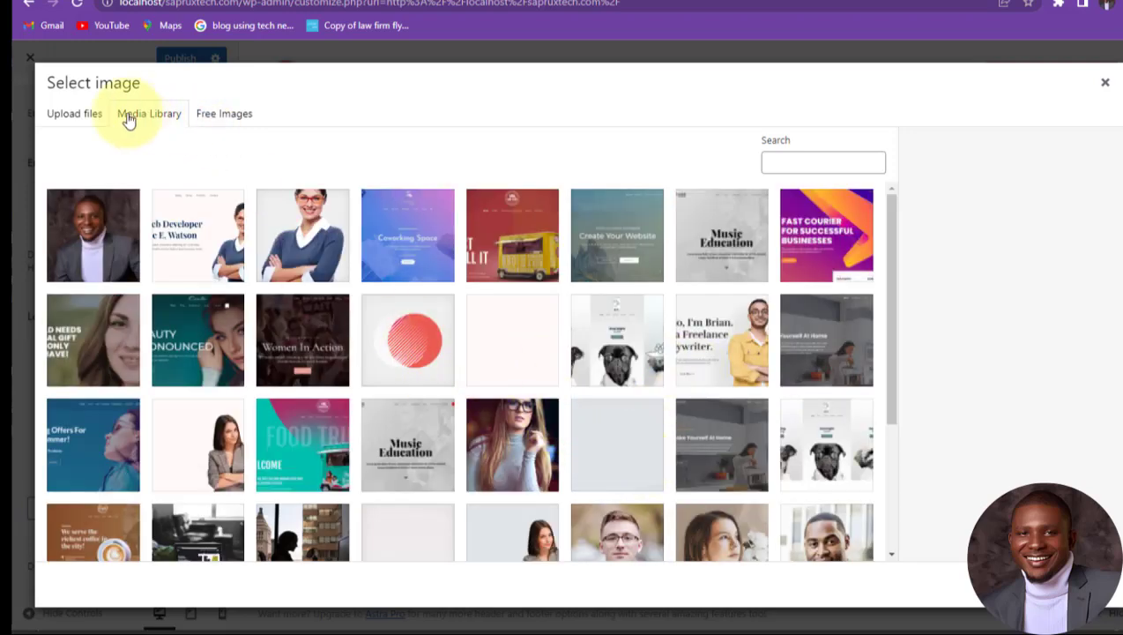
left_click(74, 116)
left_click(550, 338)
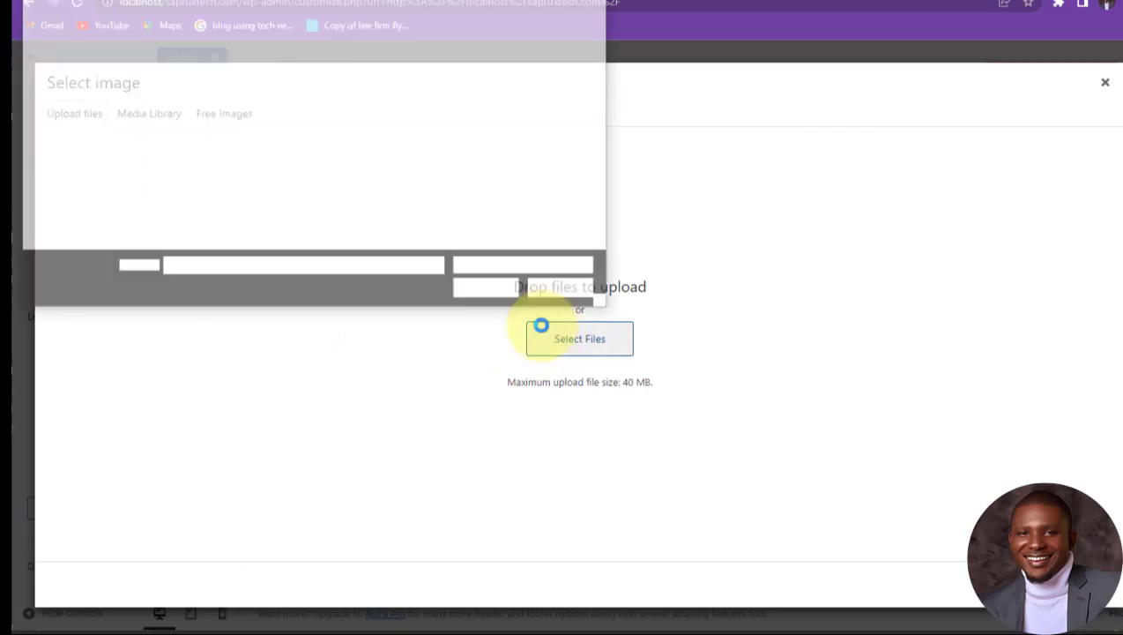
left_click(369, 76)
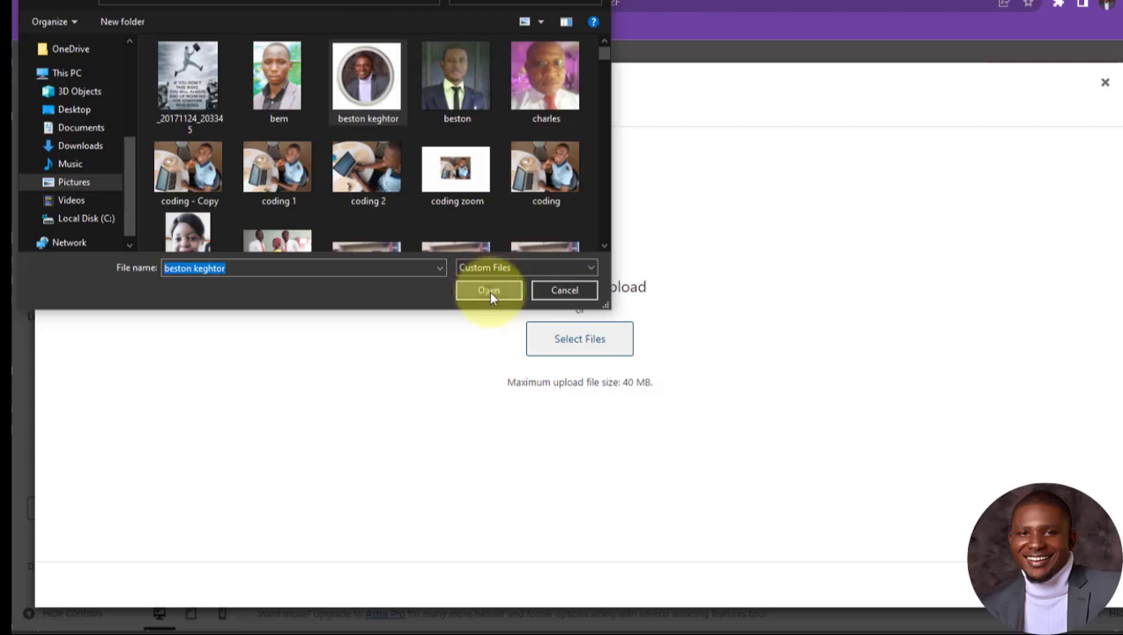
left_click(488, 290)
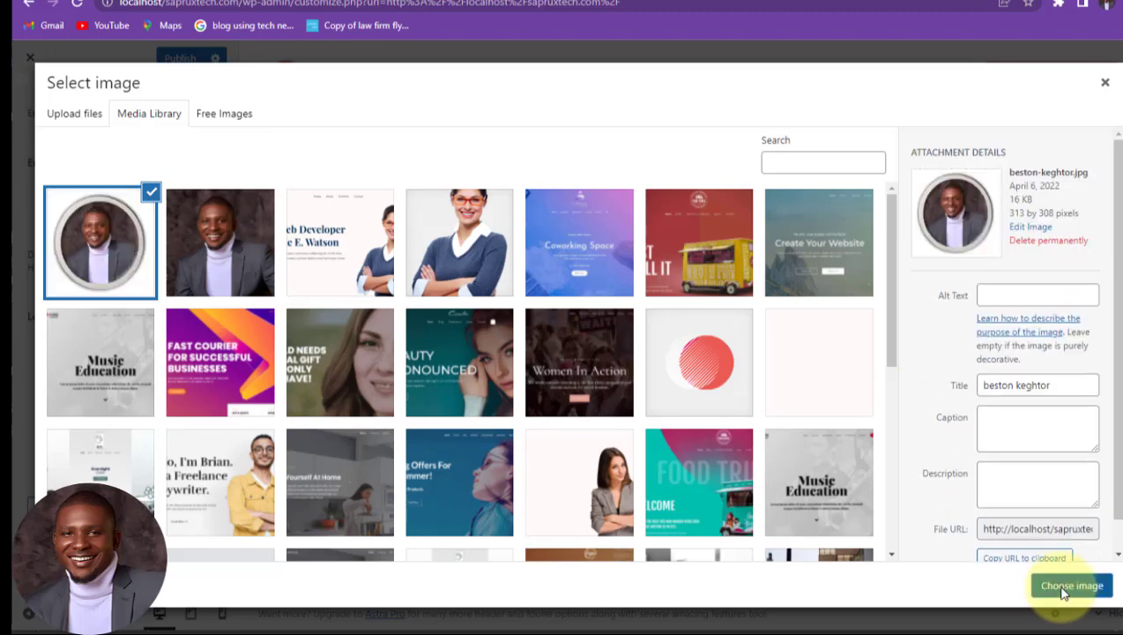
left_click(1065, 585)
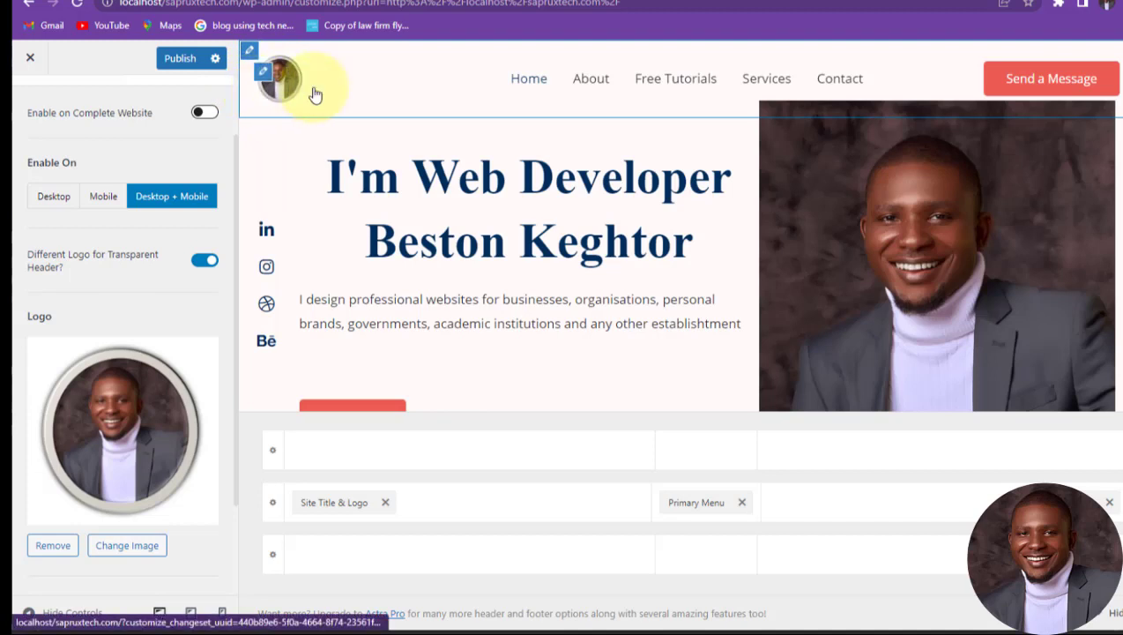
Step: Set the Primary Header height to 5 px and its top padding to 0
left_click(250, 53)
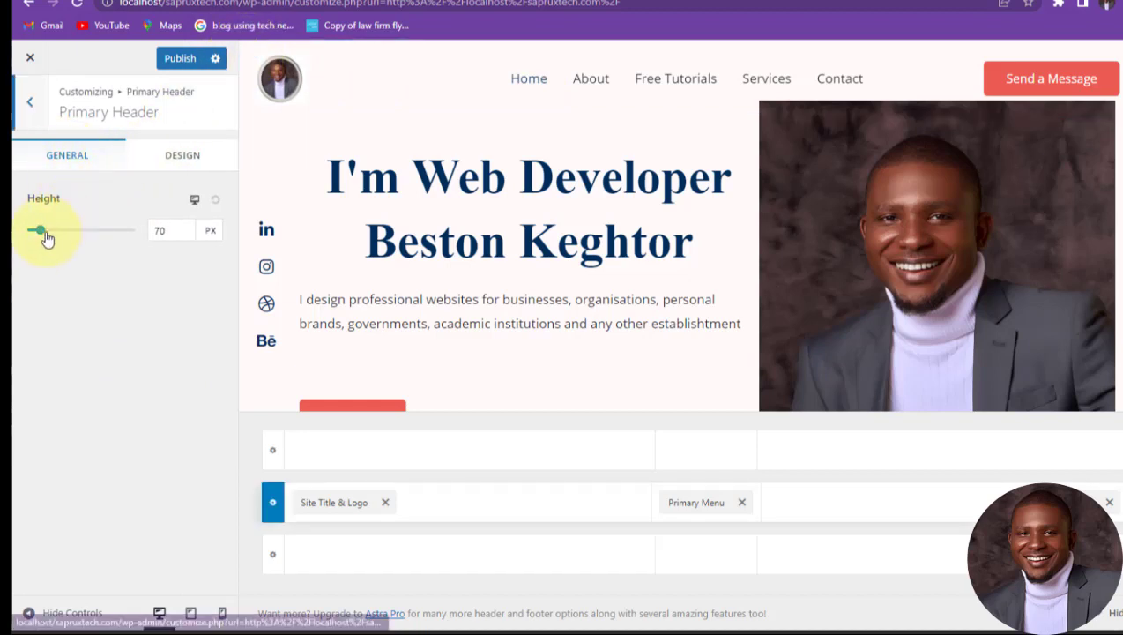
mouse_move(42, 236)
left_mouse_down()
mouse_move(68, 242)
mouse_move(35, 243)
mouse_move(72, 249)
mouse_move(36, 243)
left_mouse_up()
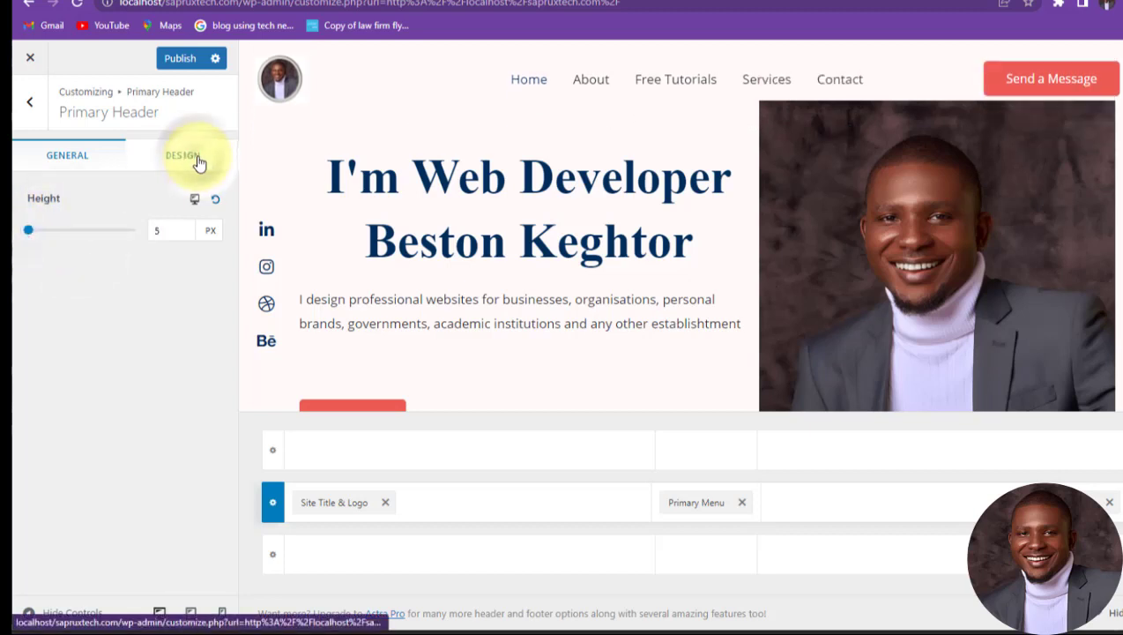
left_click(197, 158)
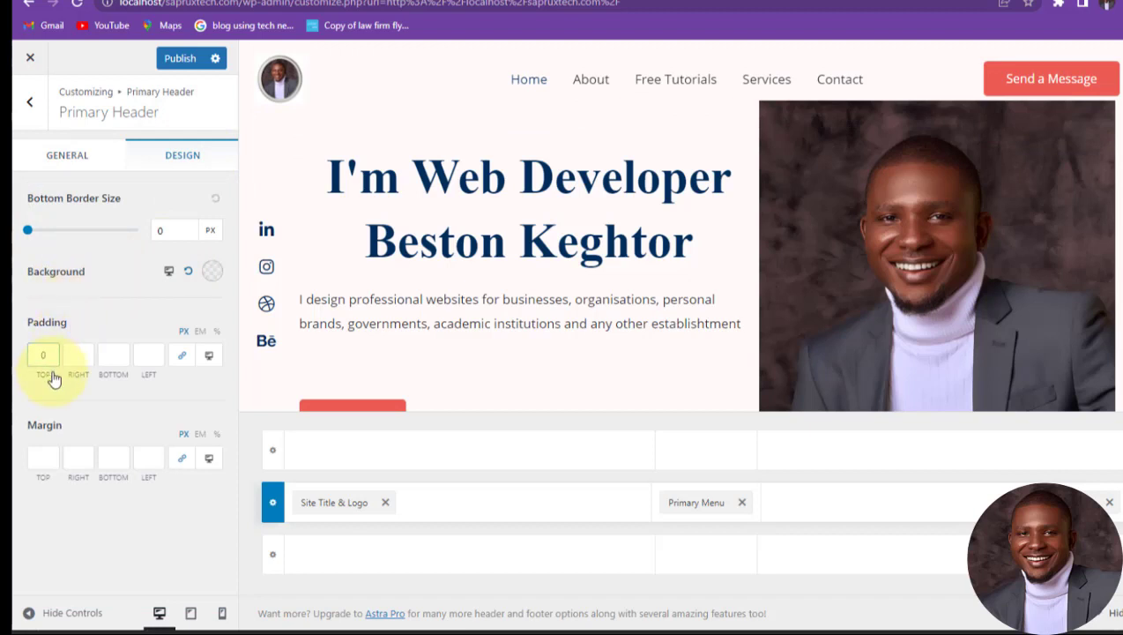
left_click(43, 457)
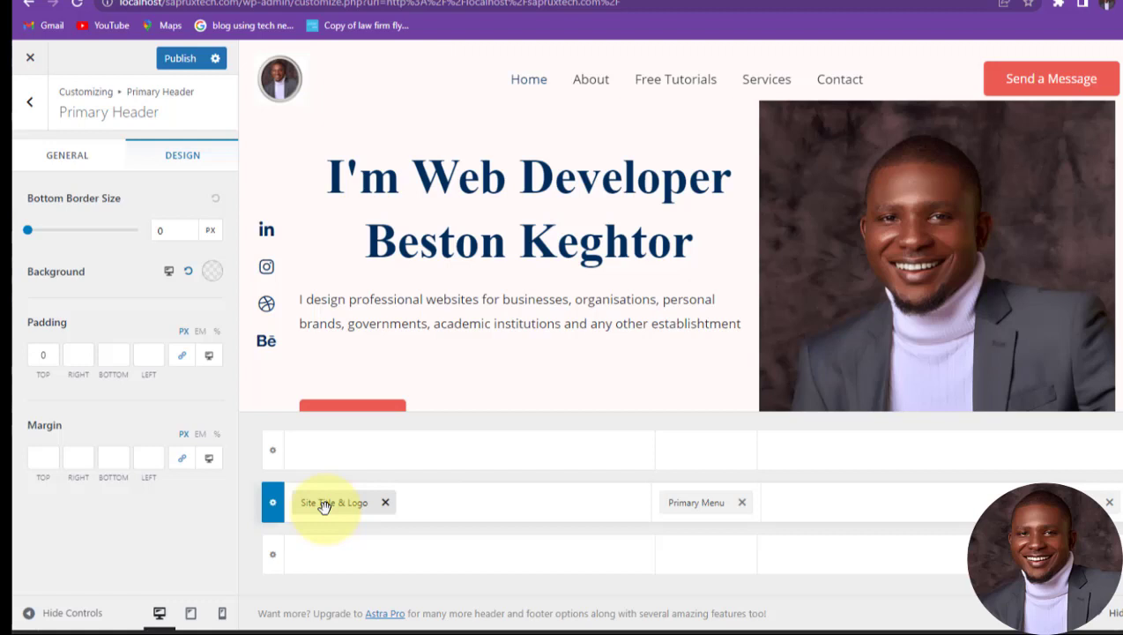
Step: Rearrange the primary header: logo left, menu next, Send a Message button at the far right
left_click_drag(324, 505, 590, 524)
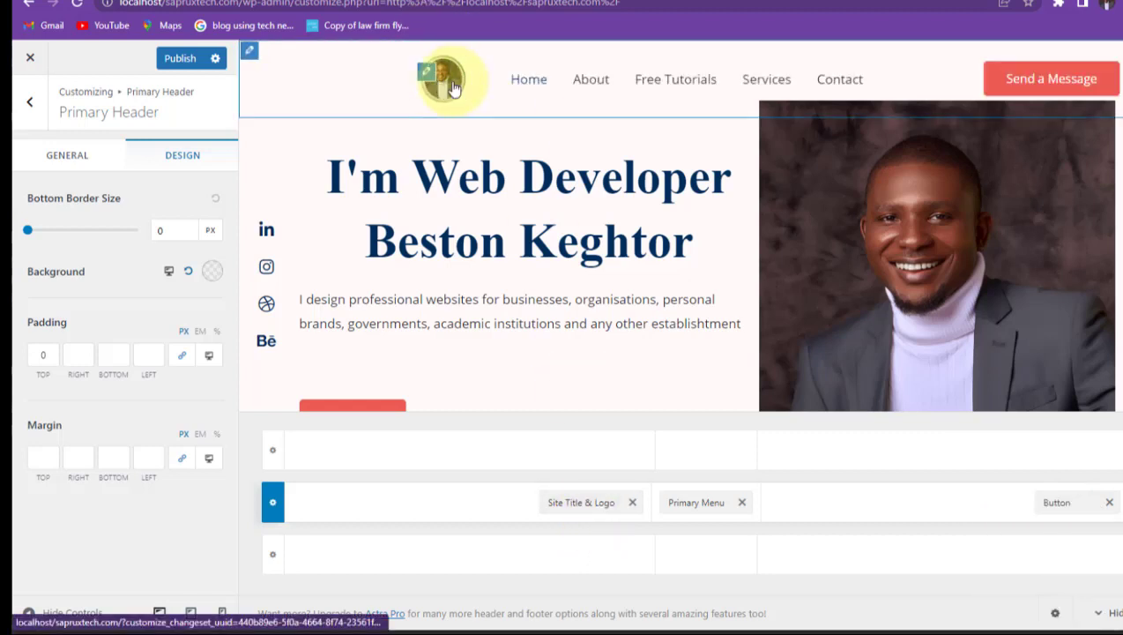
left_click_drag(579, 502, 361, 520)
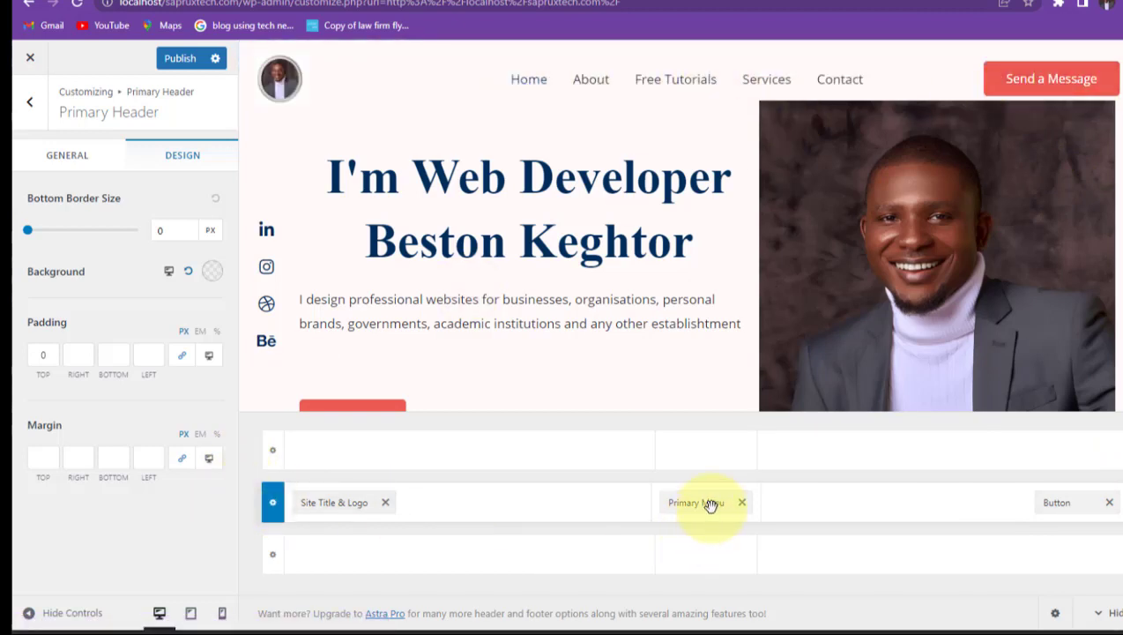
left_click_drag(1068, 504, 593, 520)
left_click_drag(709, 503, 1053, 526)
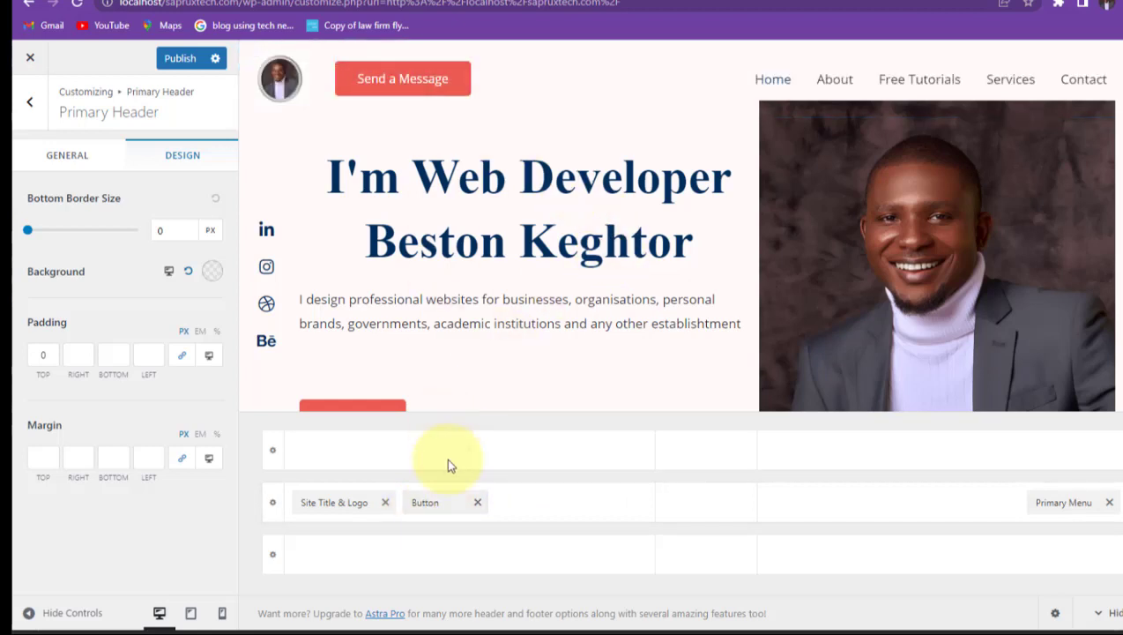
left_click_drag(435, 502, 685, 520)
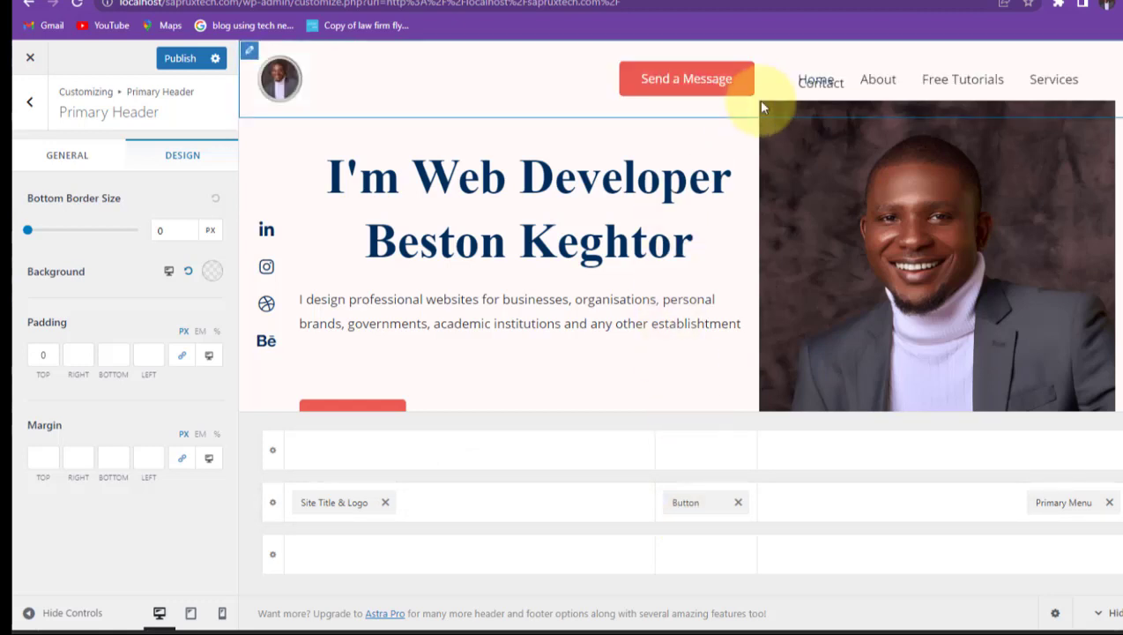
mouse_move(715, 505)
left_mouse_down()
mouse_move(822, 522)
mouse_move(966, 500)
mouse_move(784, 526)
mouse_move(719, 517)
left_mouse_up()
left_click(1066, 501)
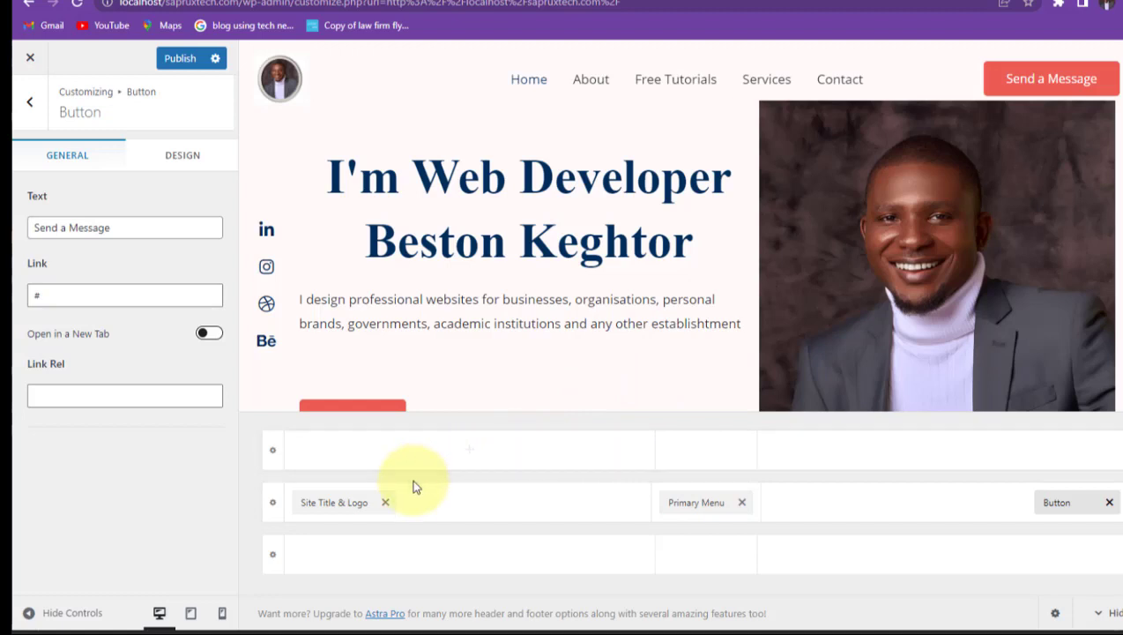
Step: Publish the rearranged header and scroll the preview down to the Sarux Tech footer
left_click(471, 452)
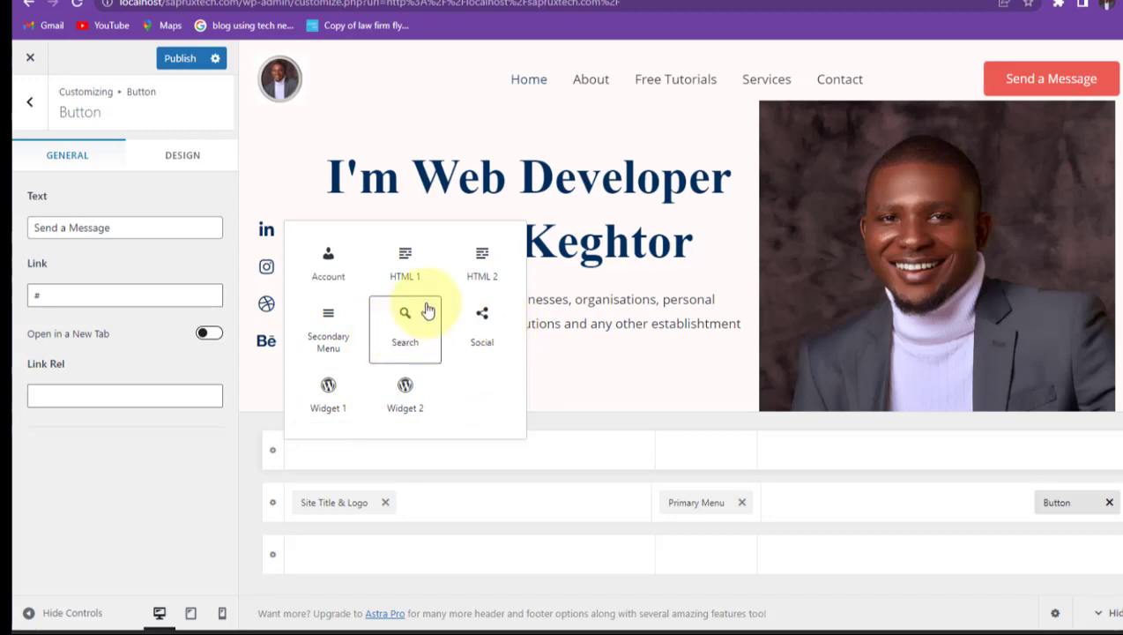
scroll(693, 173, "down", 10)
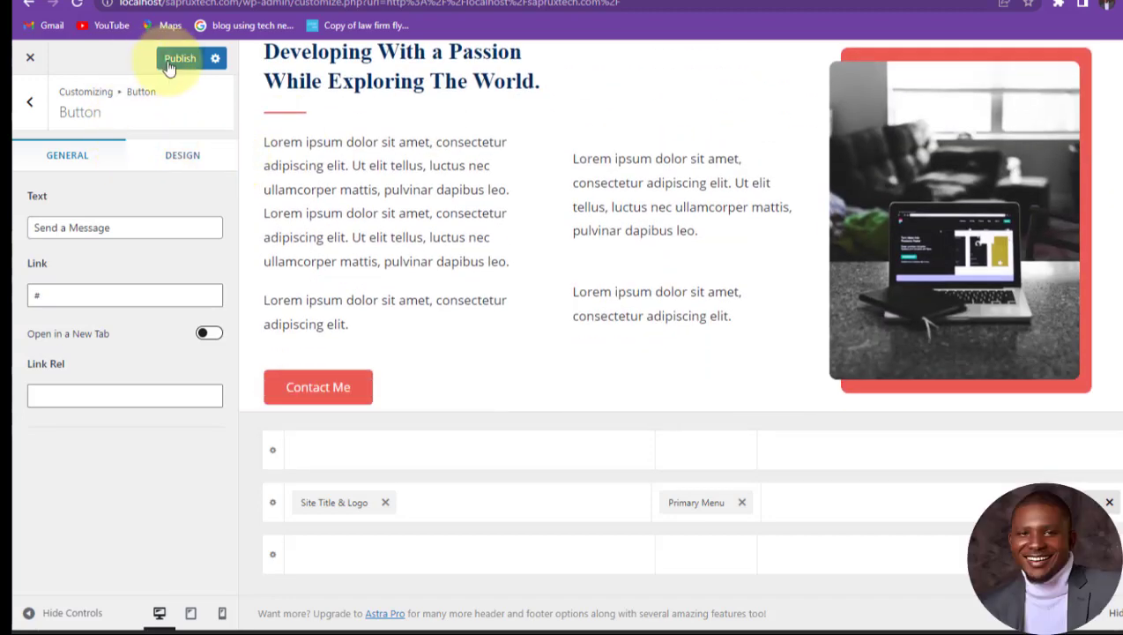
left_click(175, 60)
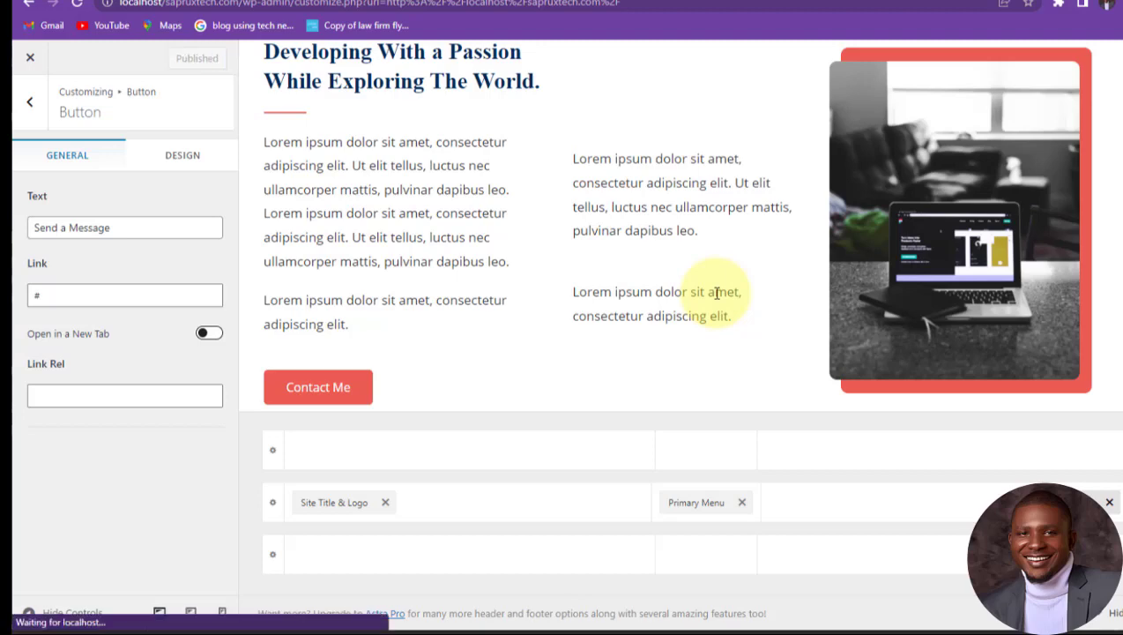
scroll(789, 279, "down", 5)
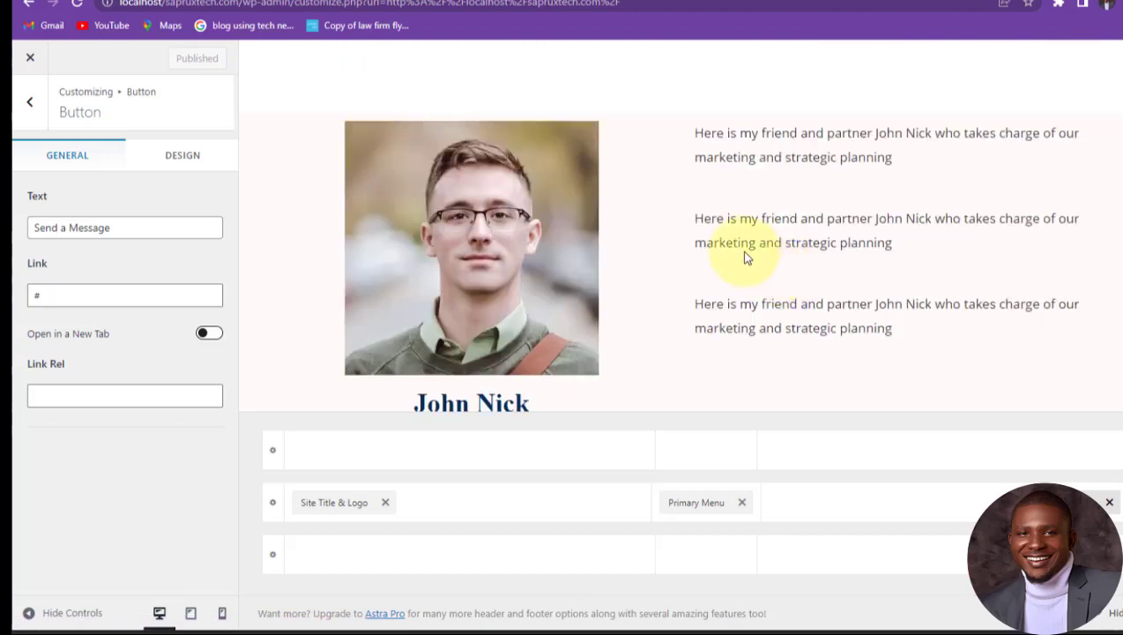
scroll(739, 253, "down", 10)
scroll(737, 259, "down", 10)
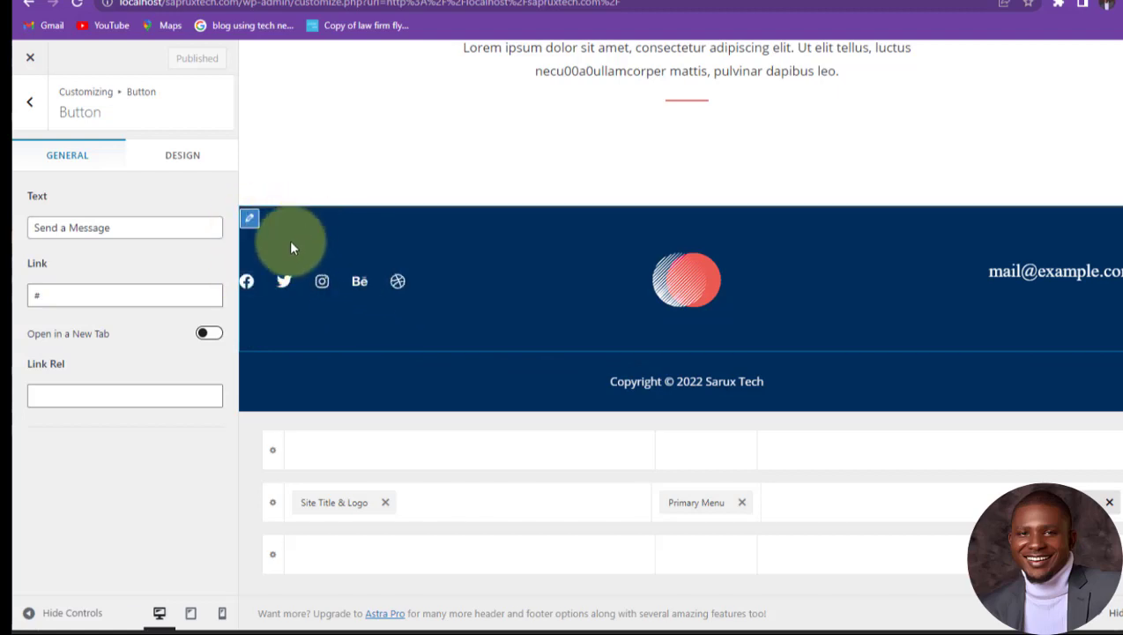
Step: In the footer Social Icons, search 'facebook' and set the Facebook icon to the plain f logo
left_click(250, 284)
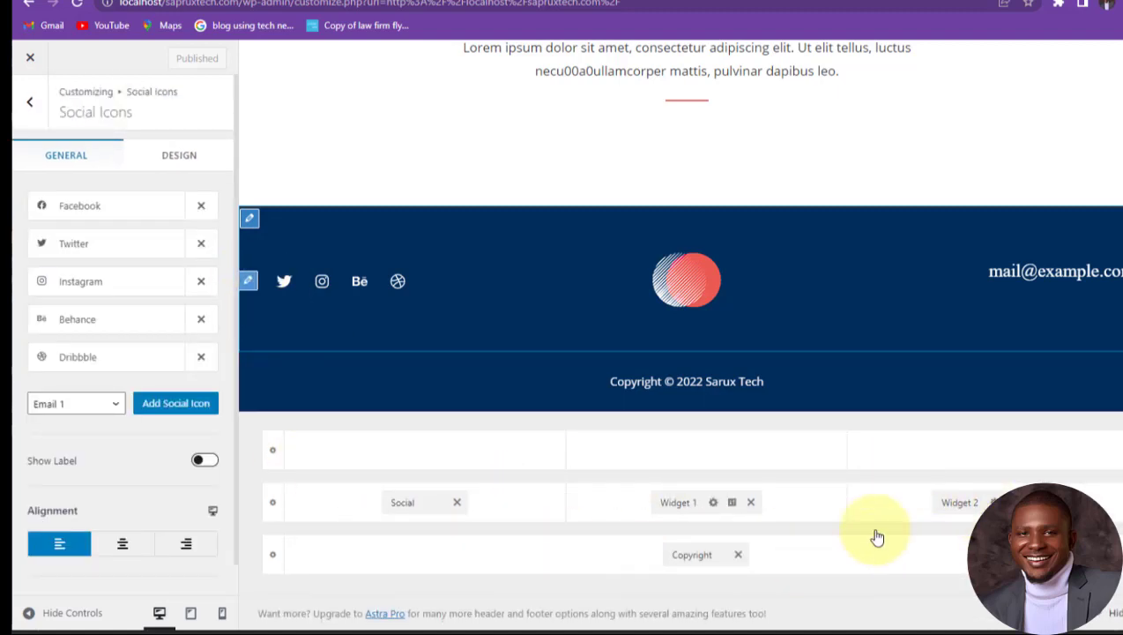
left_click(124, 206)
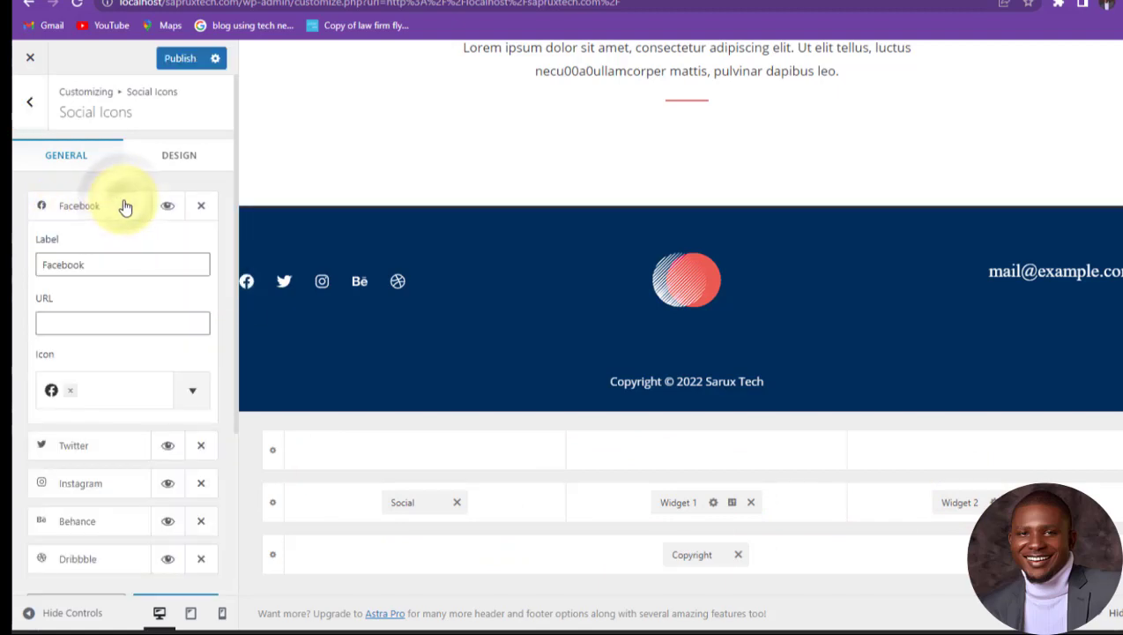
left_click(83, 322)
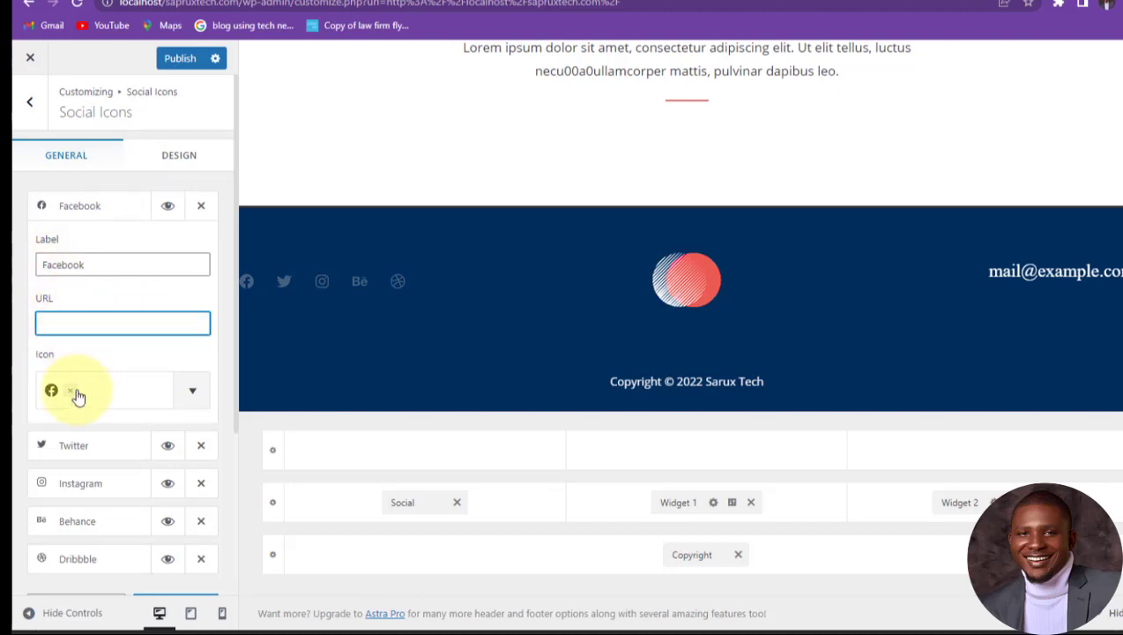
left_click(192, 392)
scroll(130, 218, "down", 5)
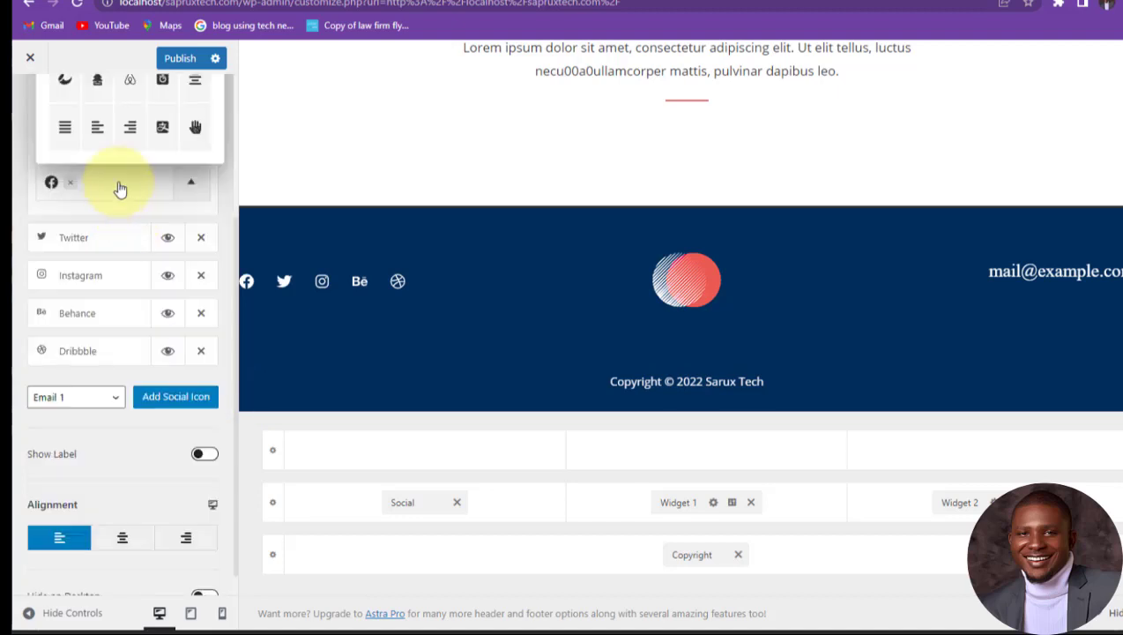
scroll(125, 296, "up", 5)
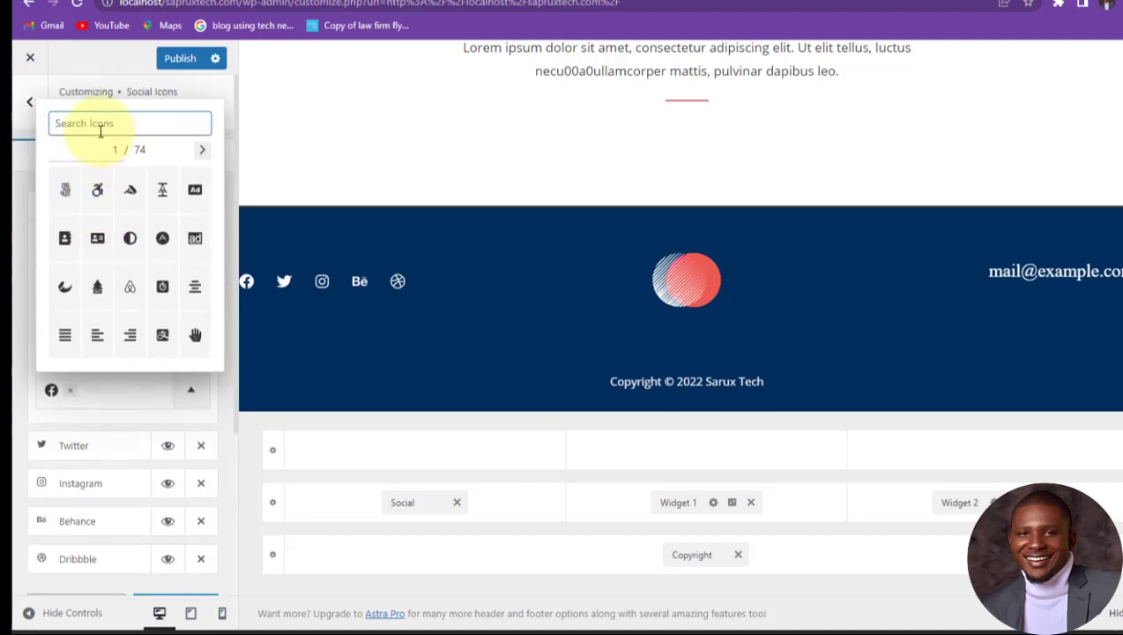
type("f")
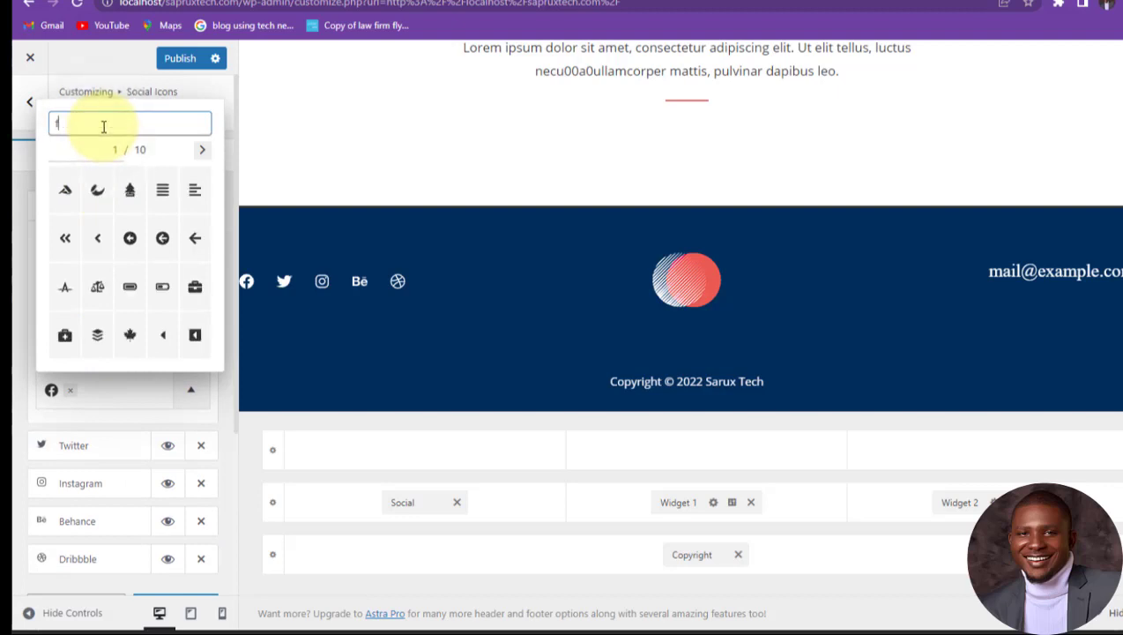
type("acebook")
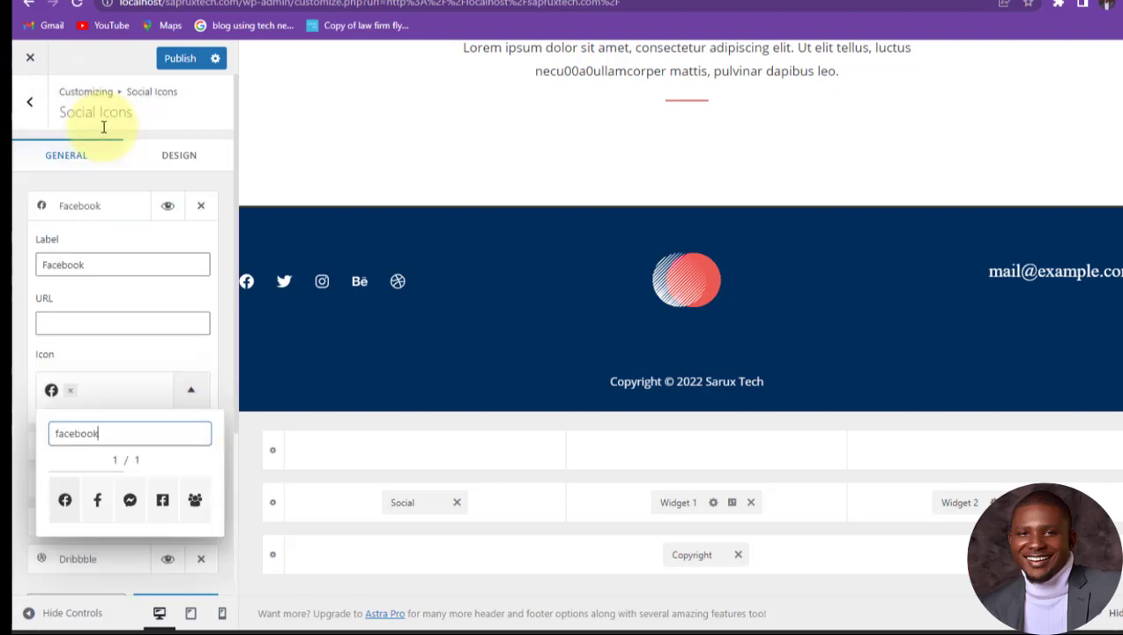
left_click(99, 506)
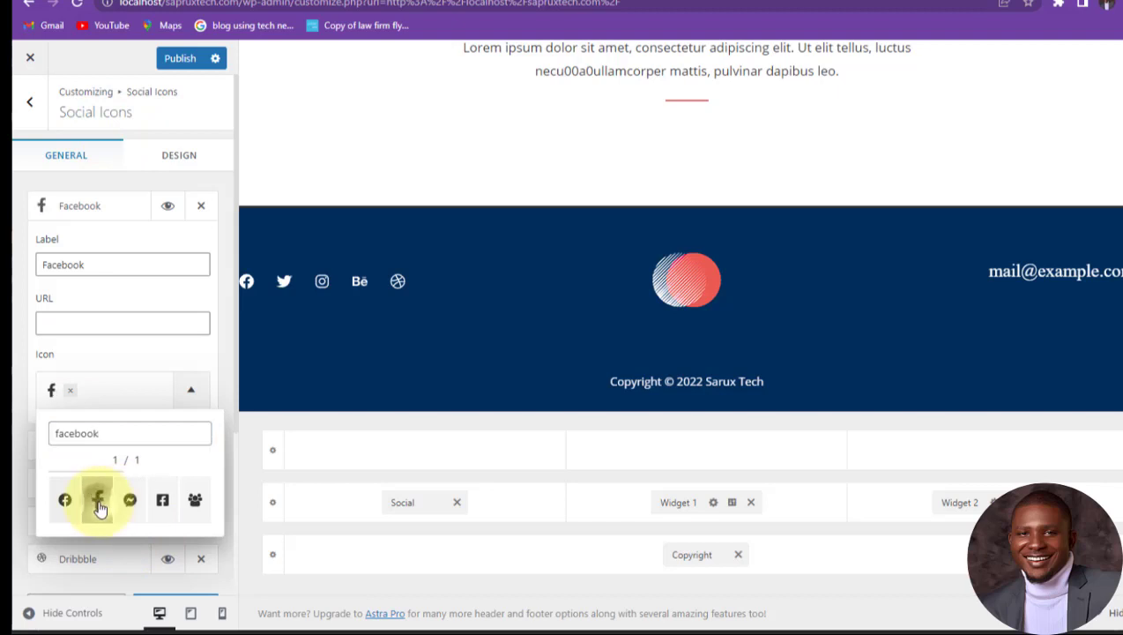
left_click(192, 388)
left_click(118, 212)
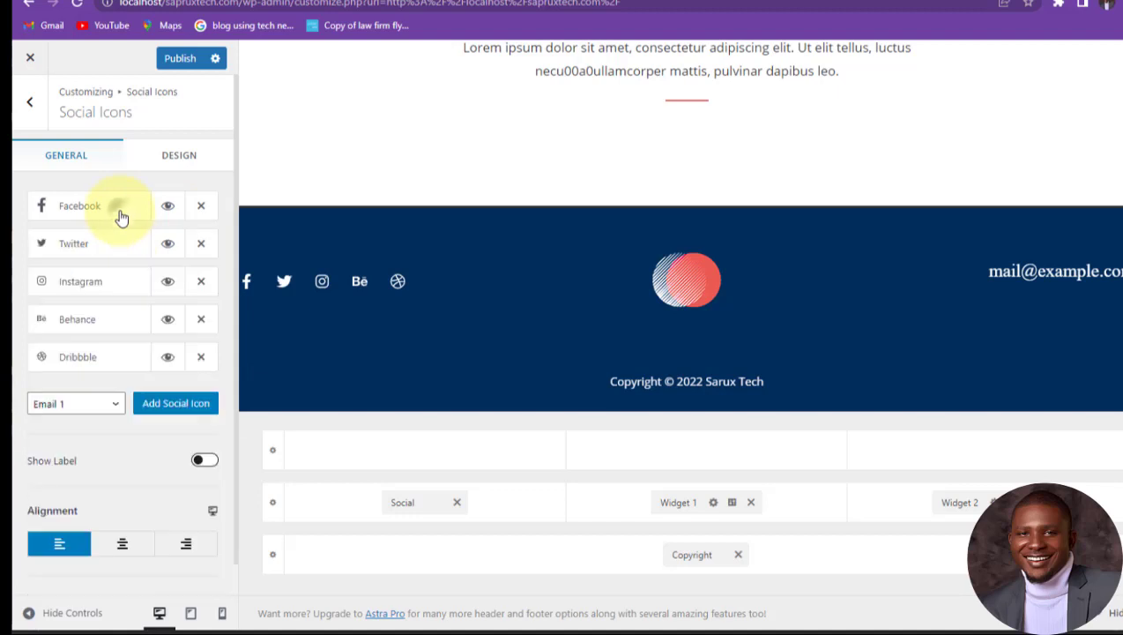
Step: Expand the Twitter icon's settings, check its profile link field, and collapse it again
left_click(124, 251)
left_click(100, 362)
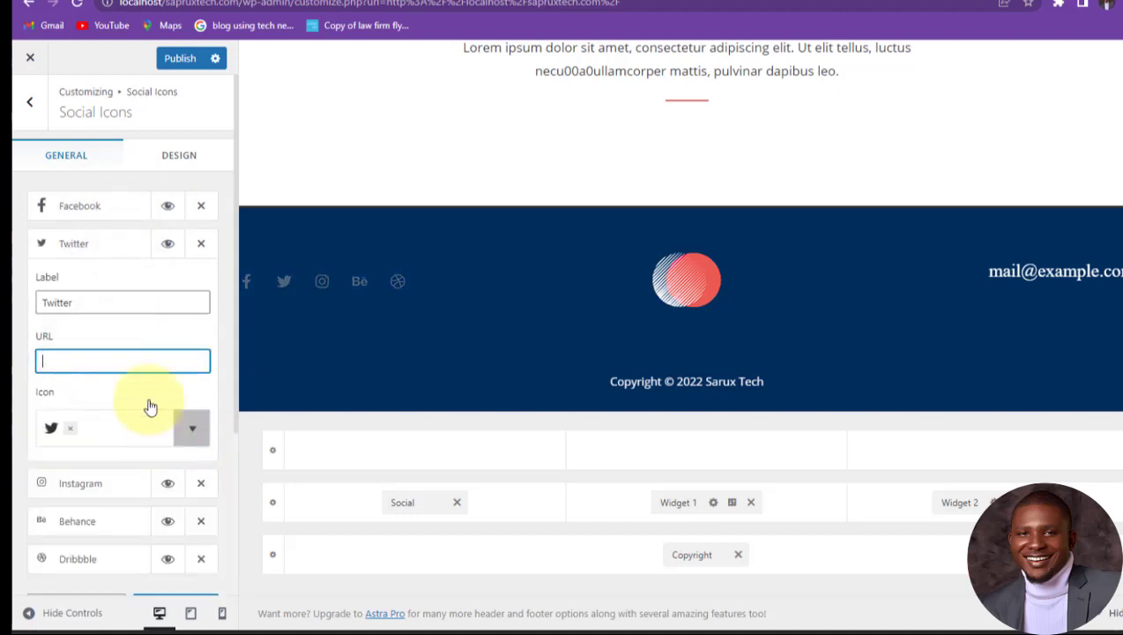
left_click(100, 256)
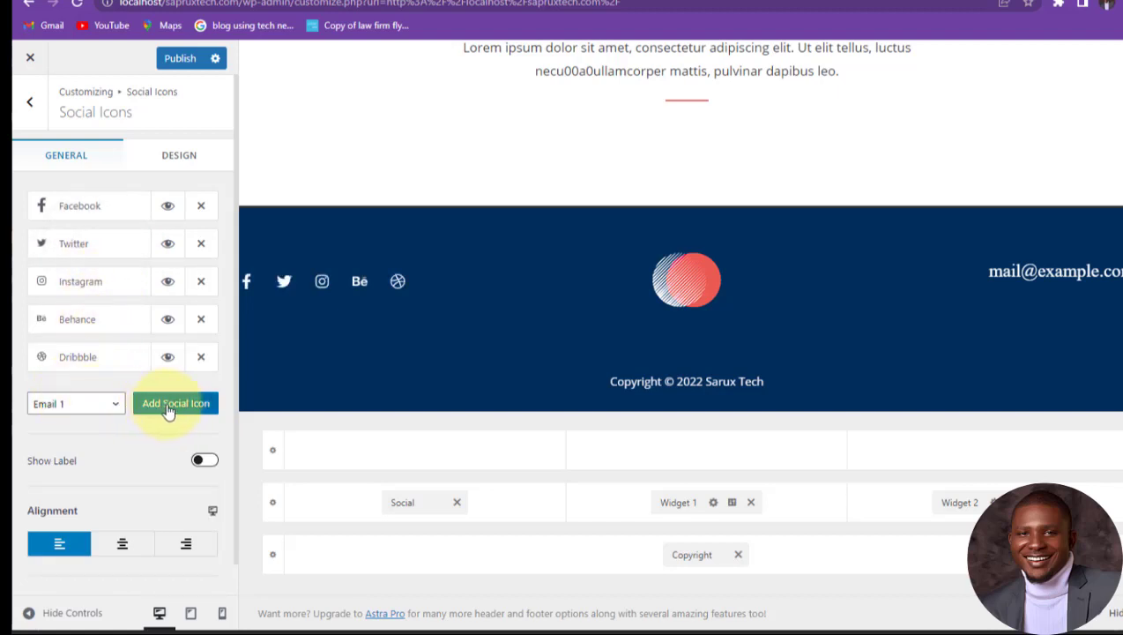
Step: Replace Footer Builder Widget 1's circle image with the round profile photo from the Media Library
left_click(658, 256)
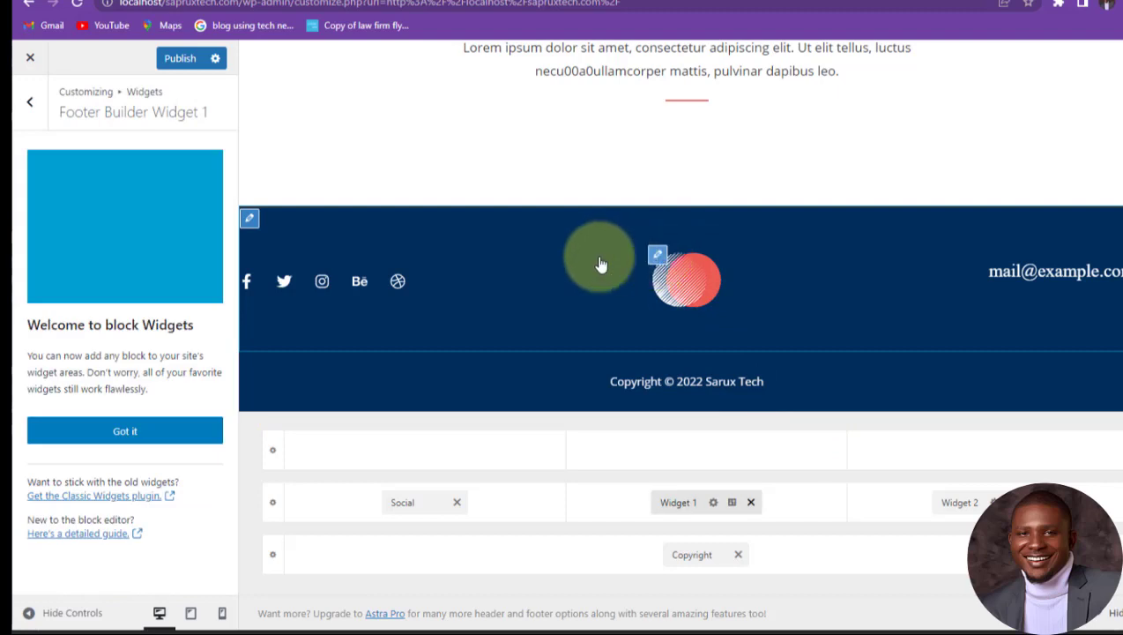
left_click(122, 426)
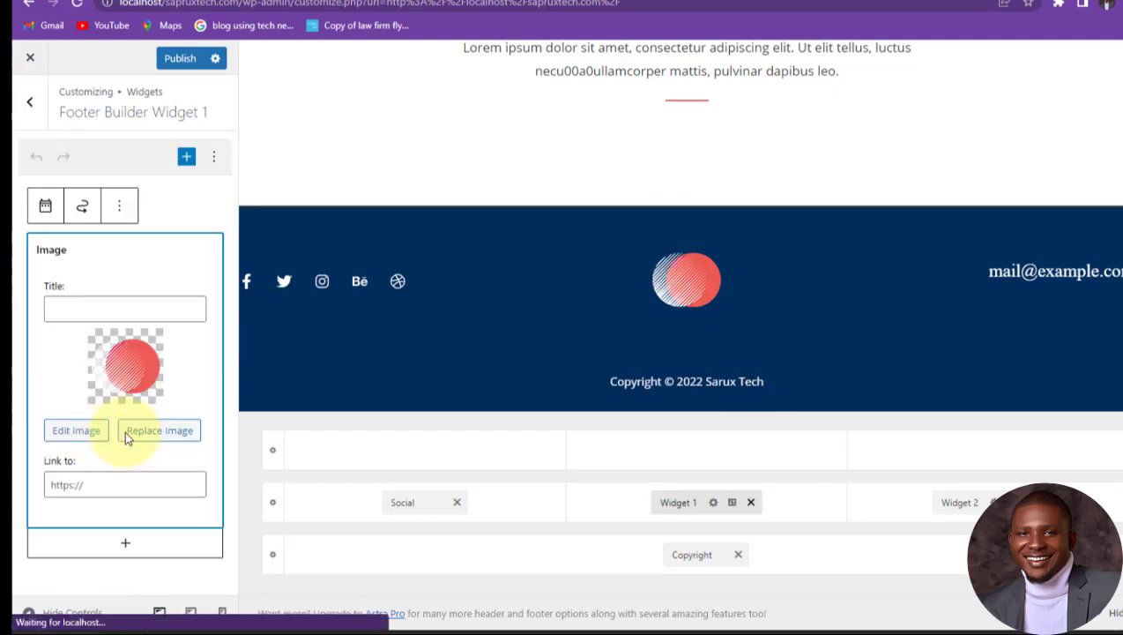
left_click(152, 432)
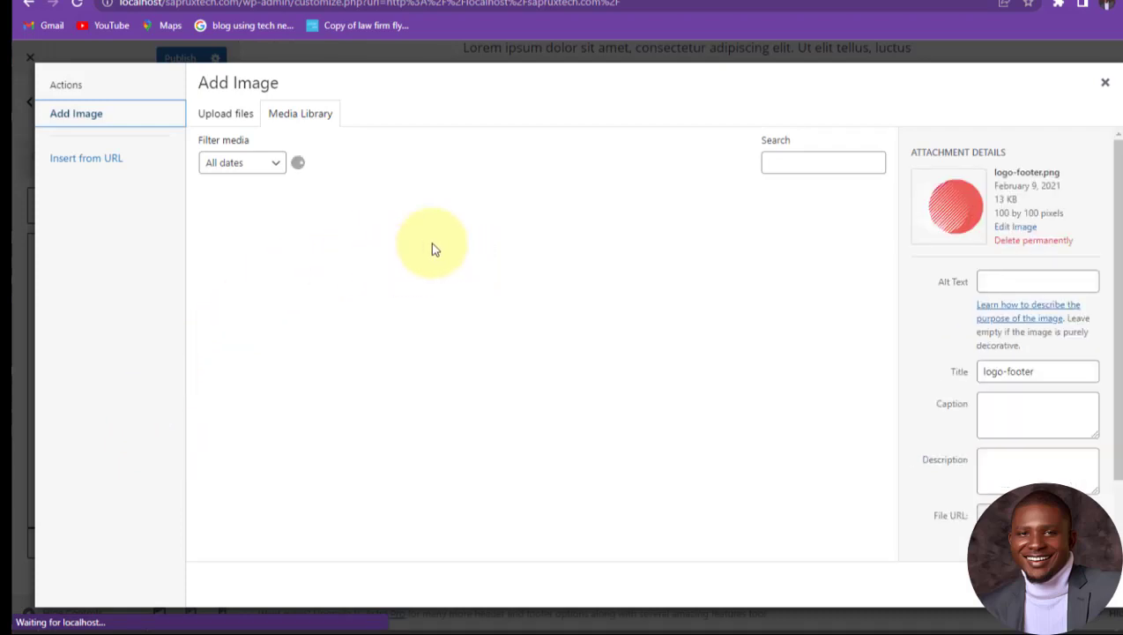
left_click(245, 245)
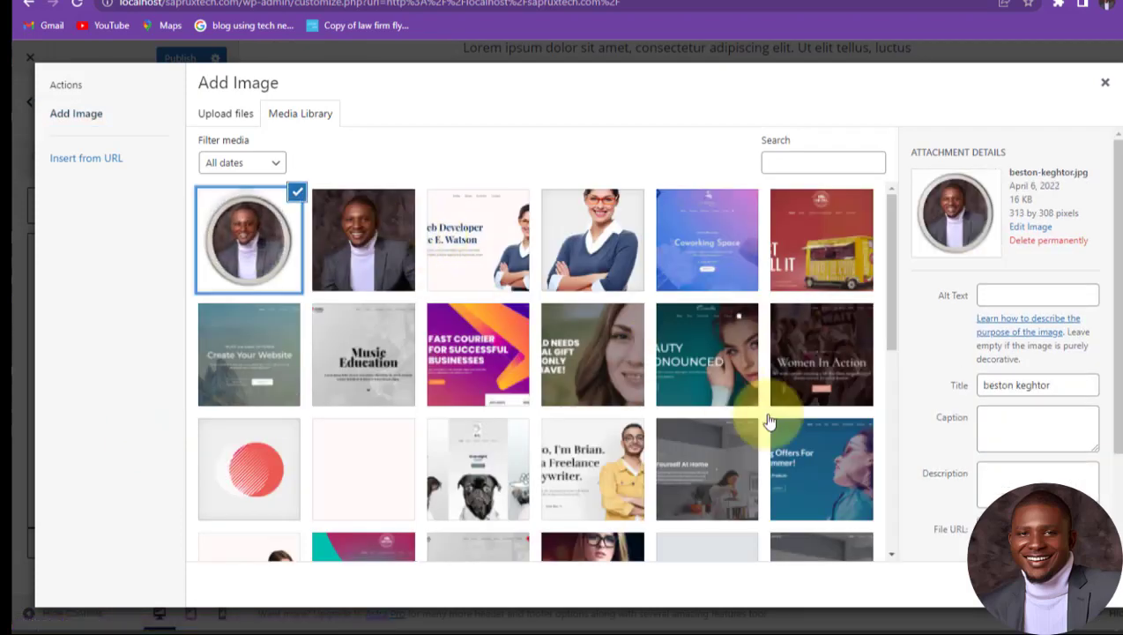
key("Escape")
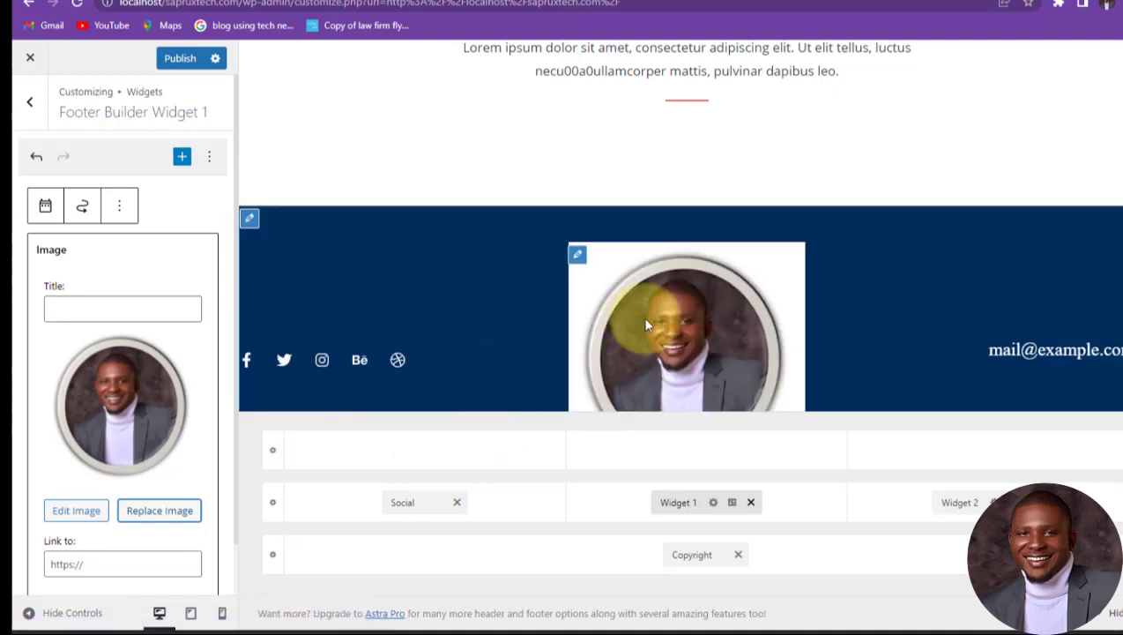
Step: Shrink the footer profile photo to a small custom thumbnail size in Image details
scroll(108, 438, "down", 1)
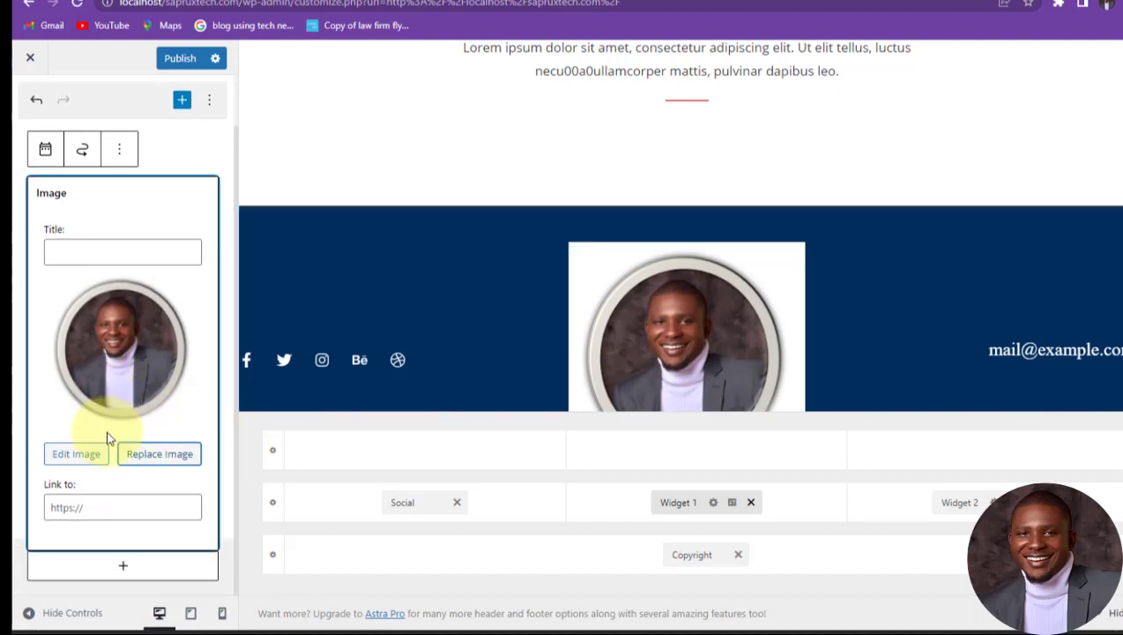
left_click(97, 454)
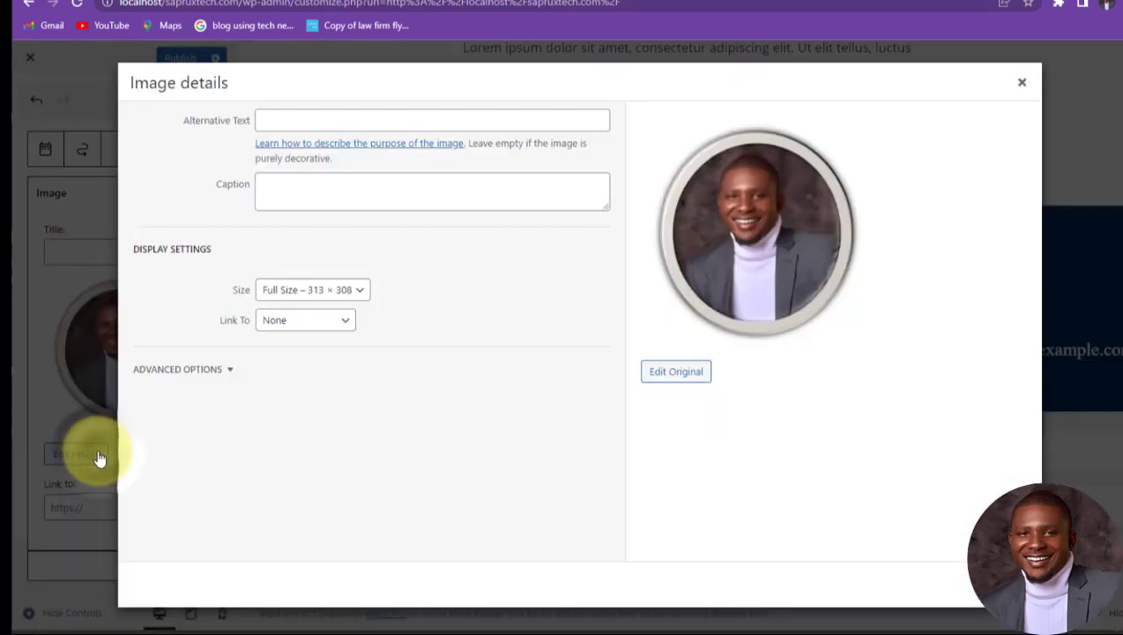
left_click(362, 293)
left_click(317, 321)
left_click(273, 333)
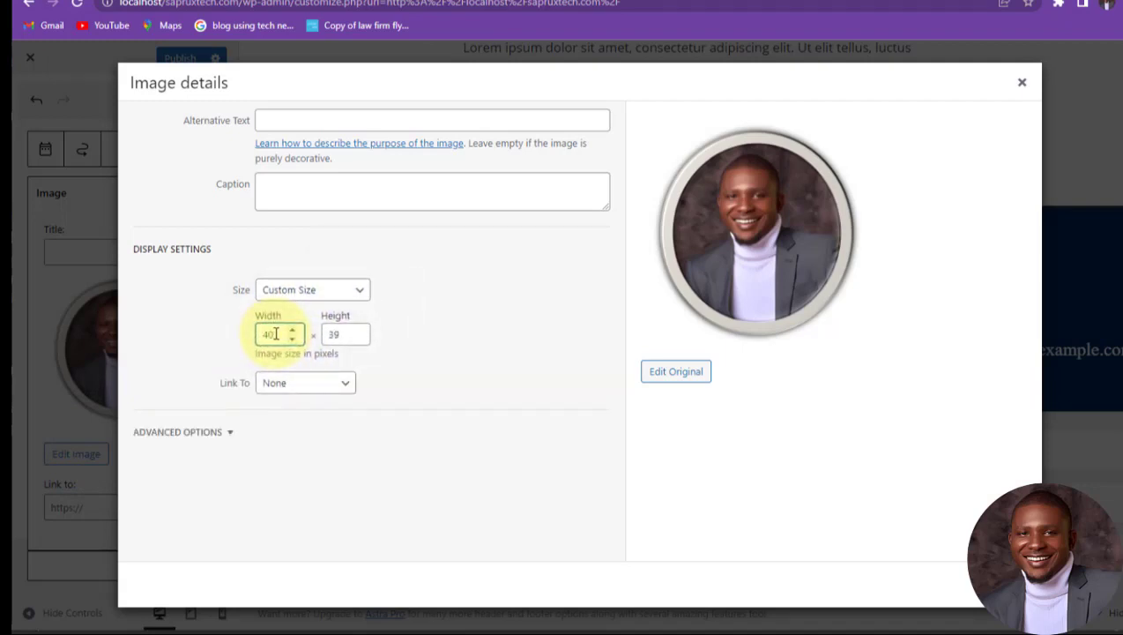
key("Tab")
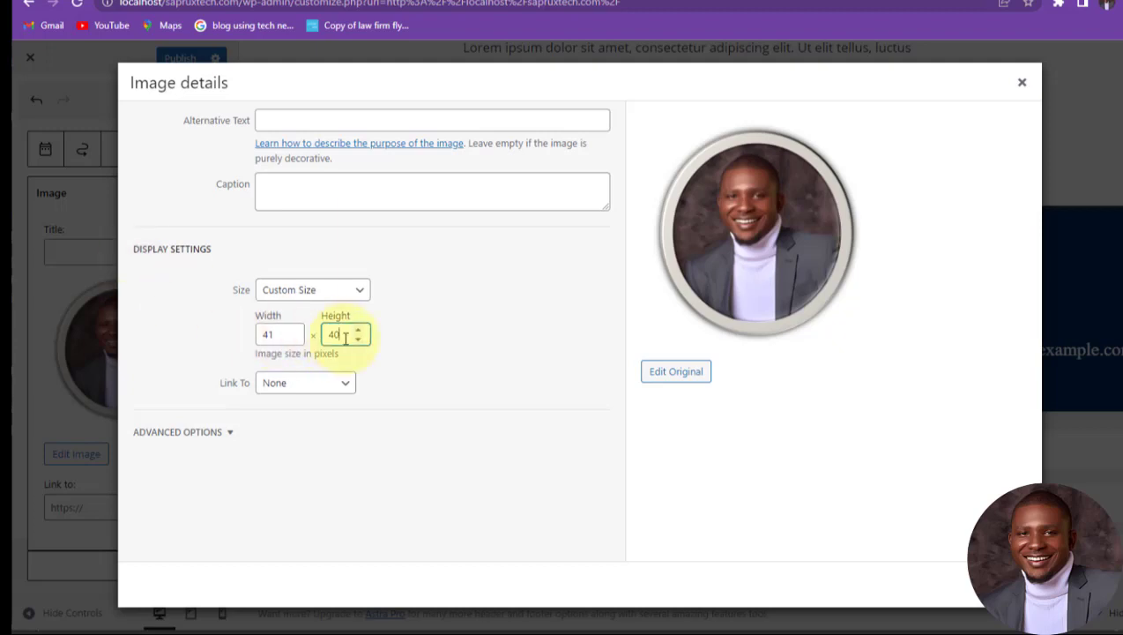
left_click(542, 344)
key("Return")
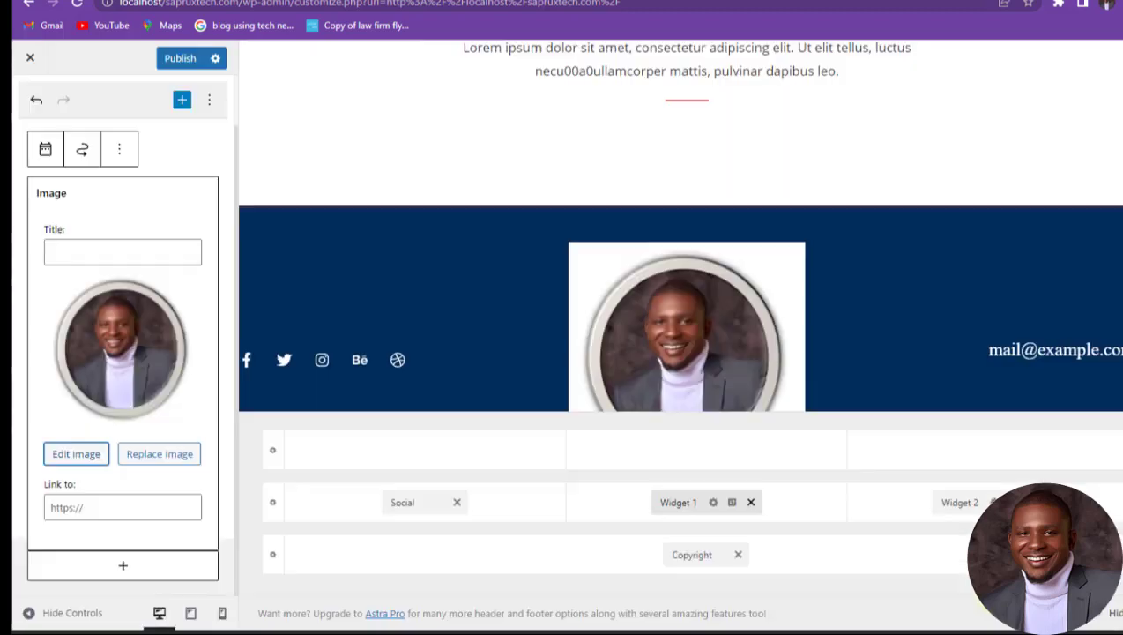
left_click(946, 360)
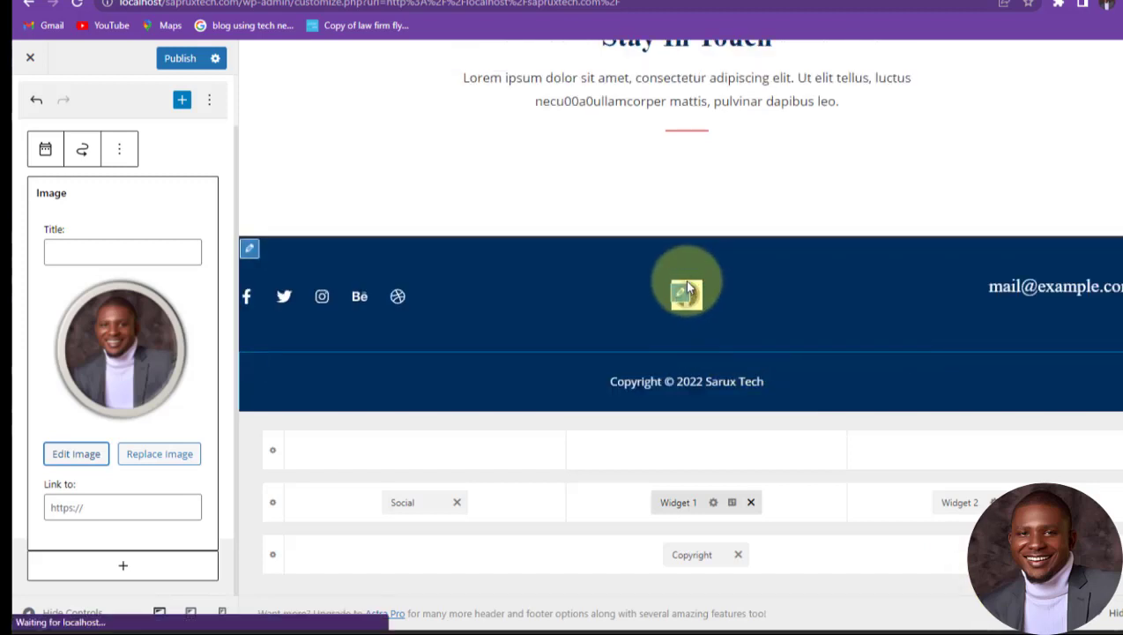
left_click(122, 508)
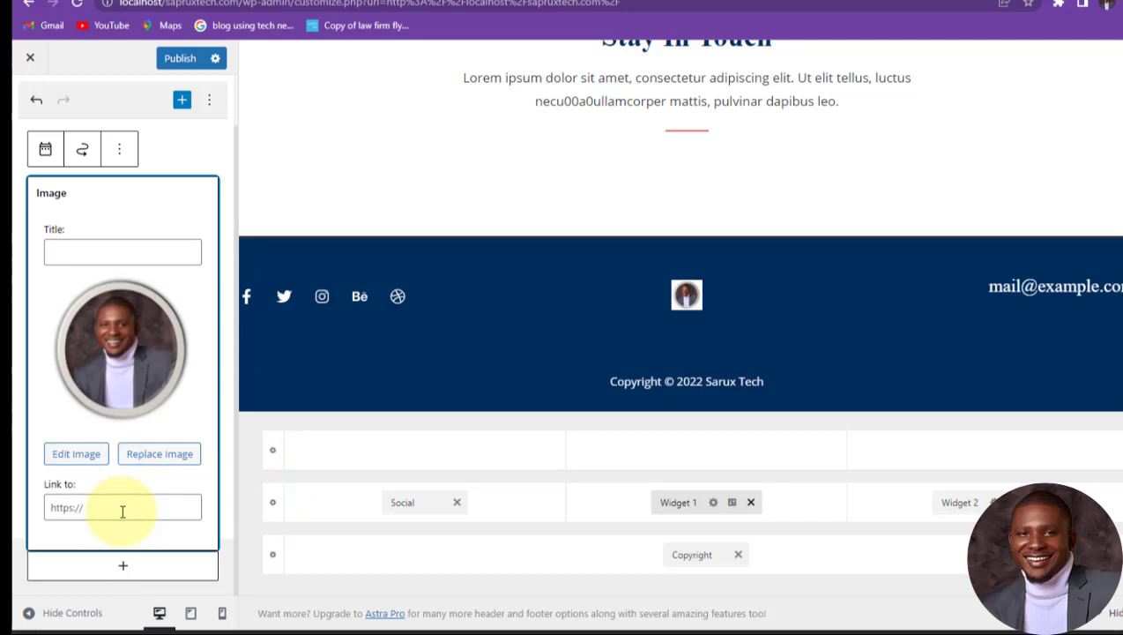
type("https://sapruxtech.com")
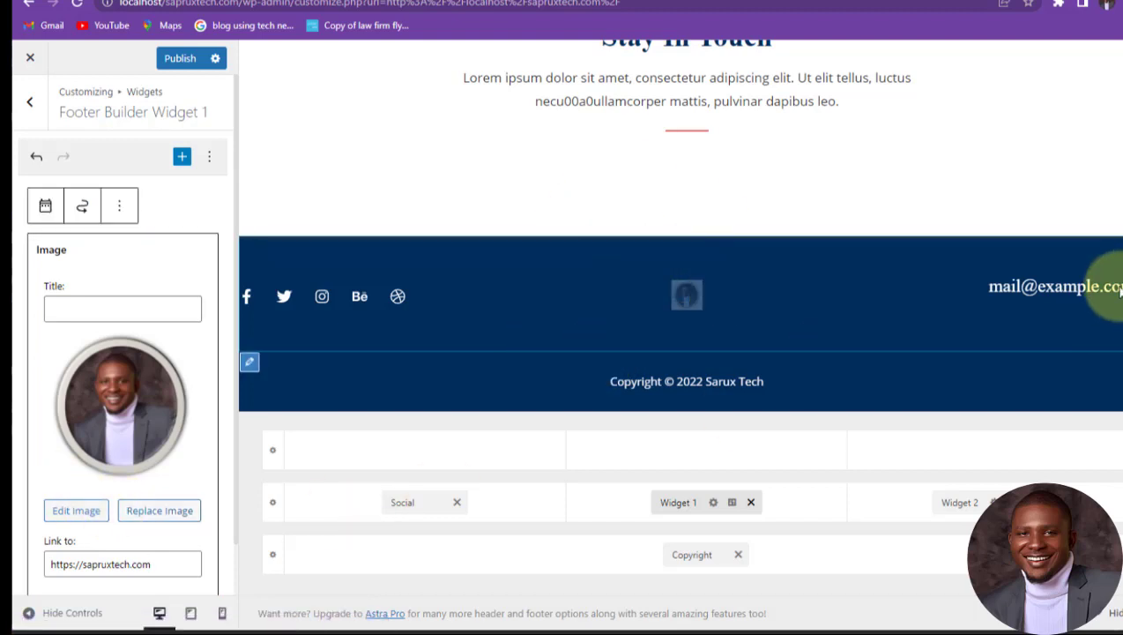
Step: Finish the photo widget and review the Copyright and Primary Footer design settings
left_click(710, 382)
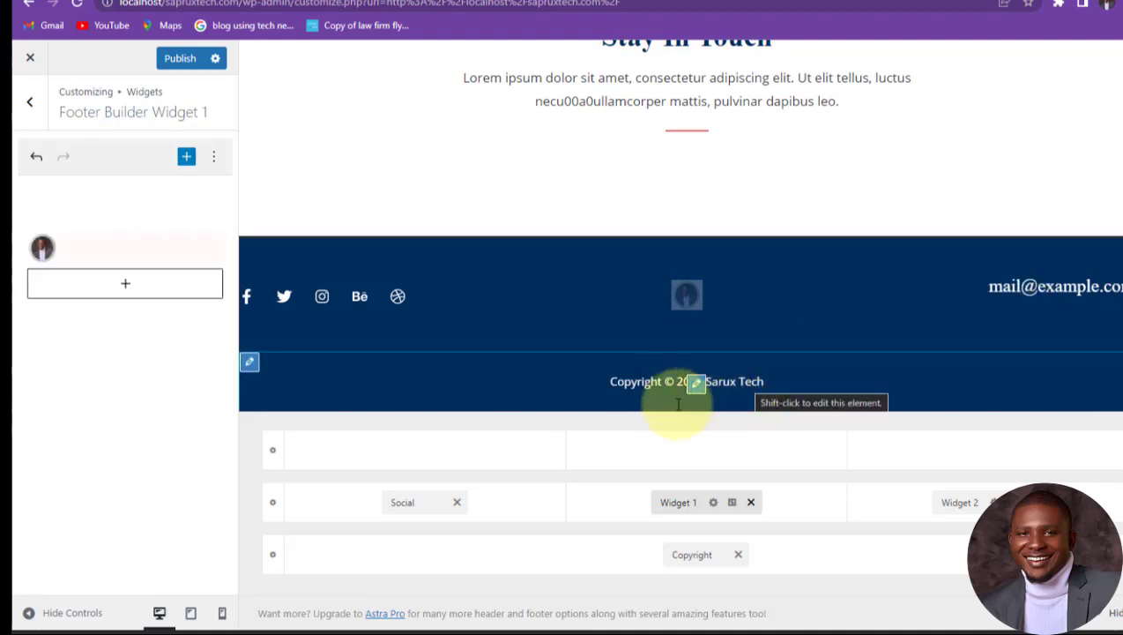
left_click(696, 382)
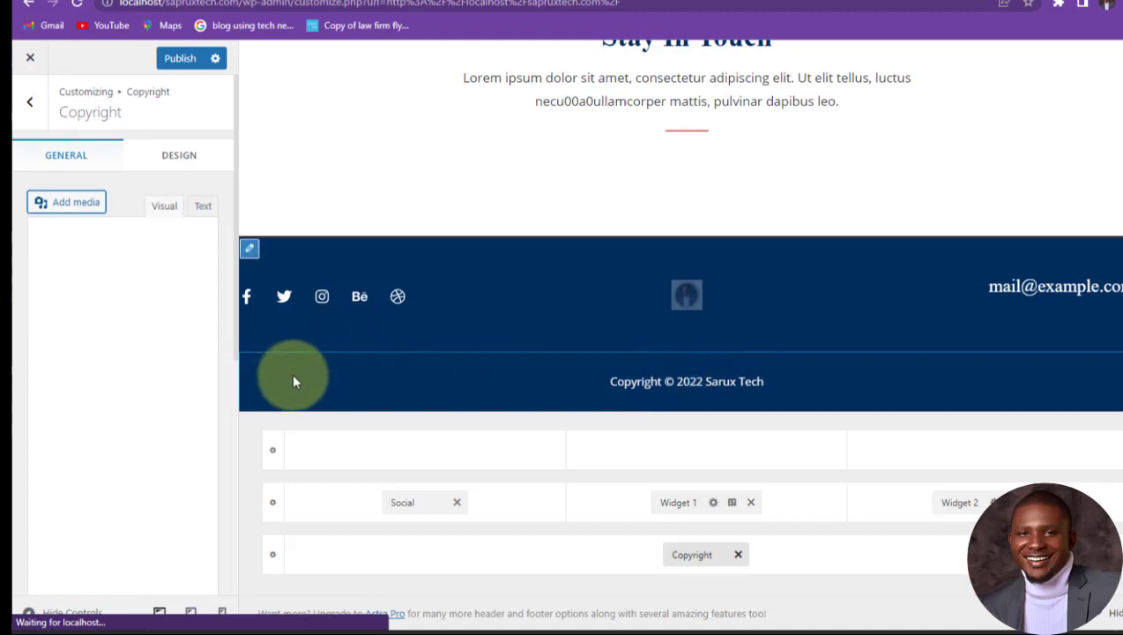
scroll(600, 264, "up", 2)
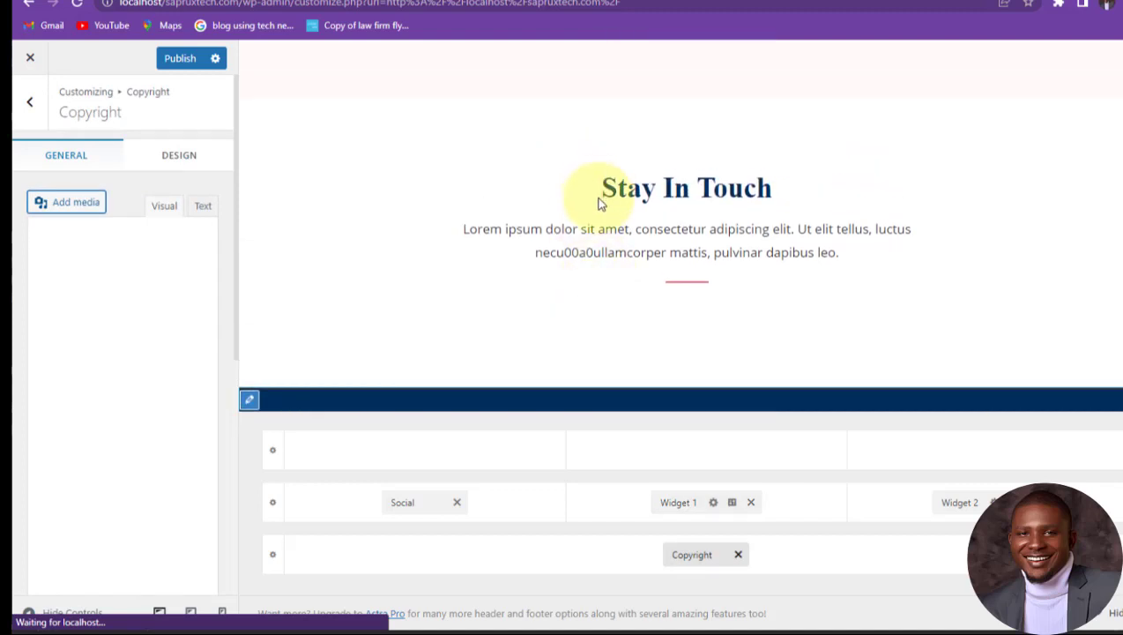
scroll(604, 264, "down", 2)
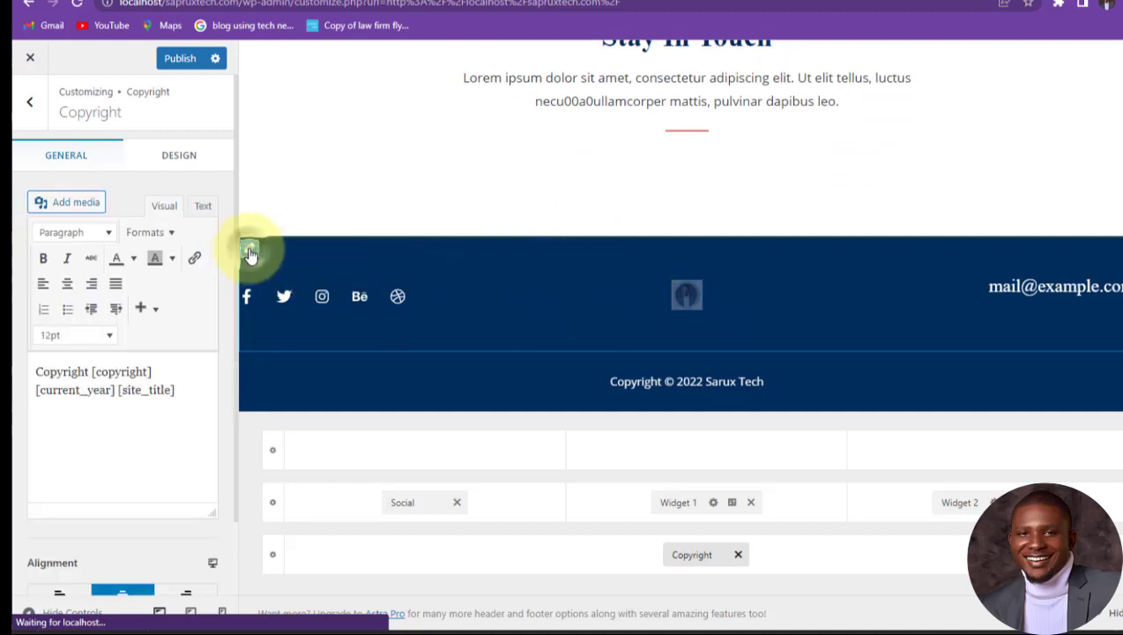
left_click(249, 249)
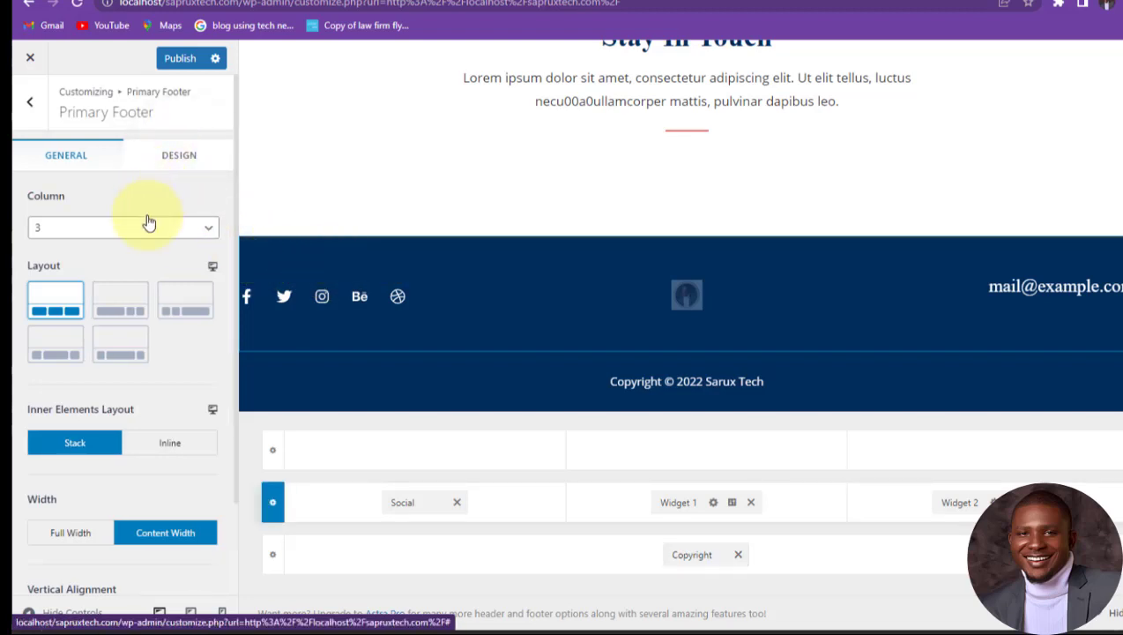
left_click(181, 162)
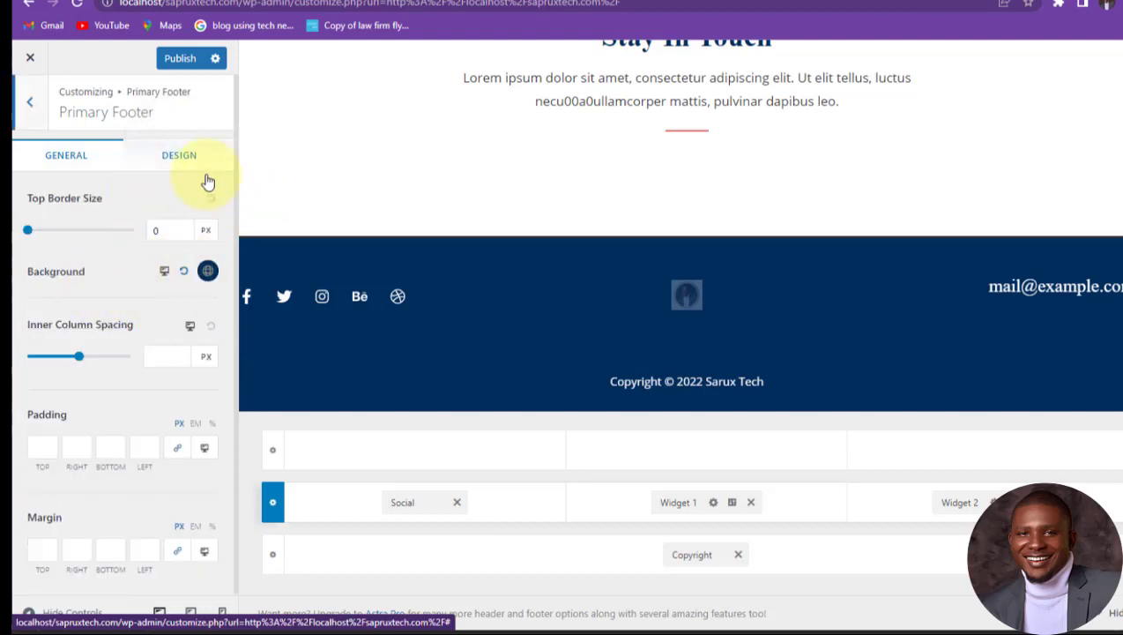
Step: Publish all the customizer changes and check the reloaded homepage preview
left_click(183, 59)
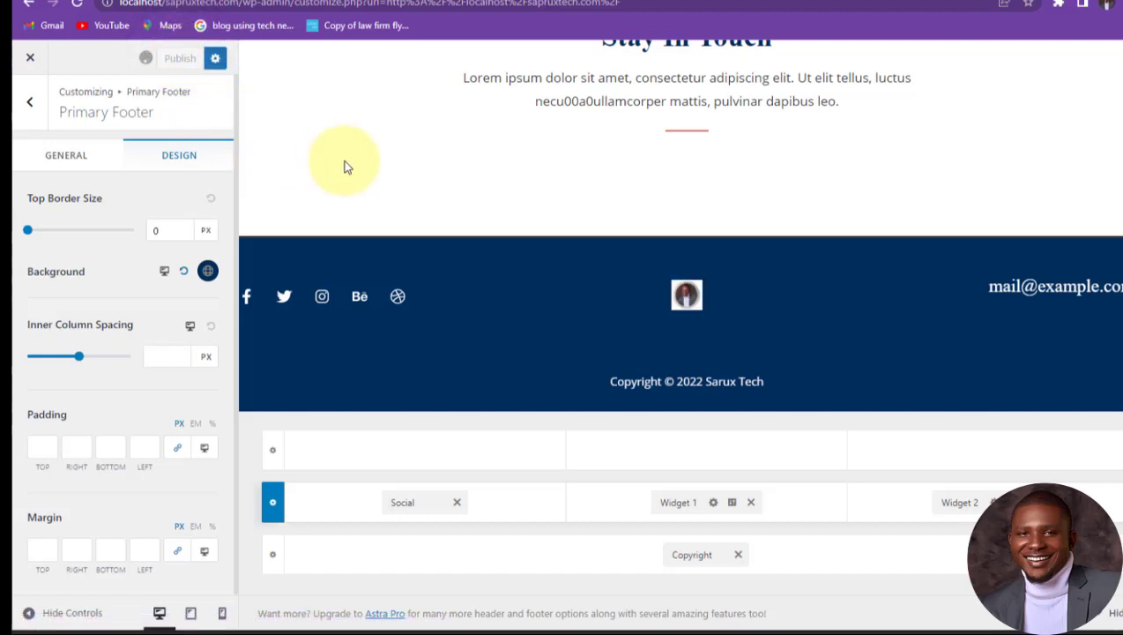
scroll(457, 240, "up", 10)
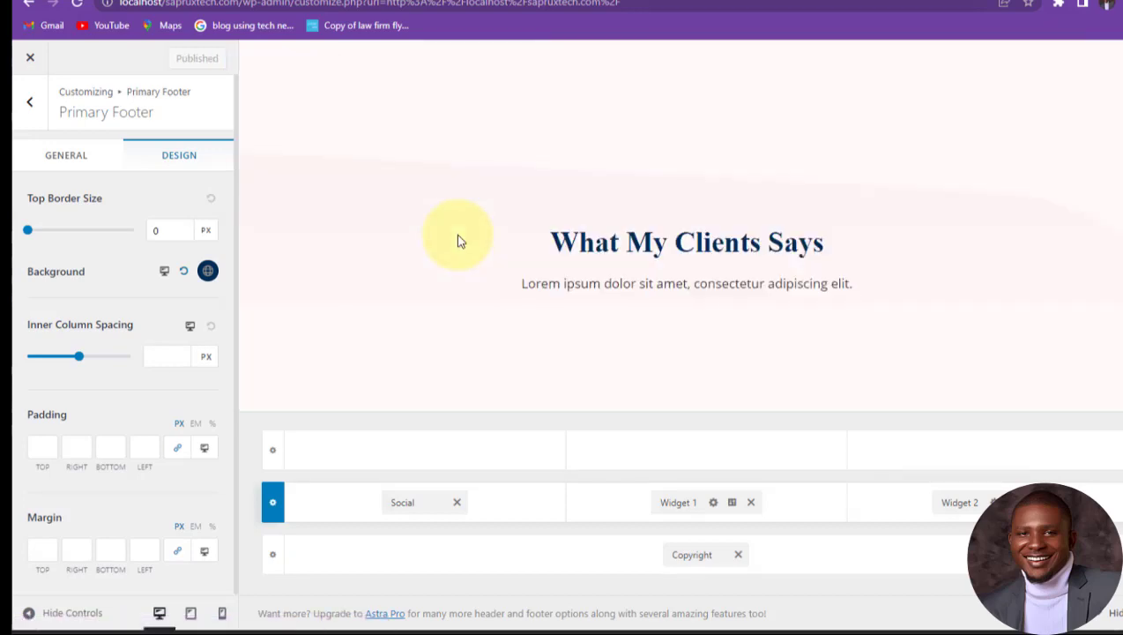
scroll(456, 234, "up", 15)
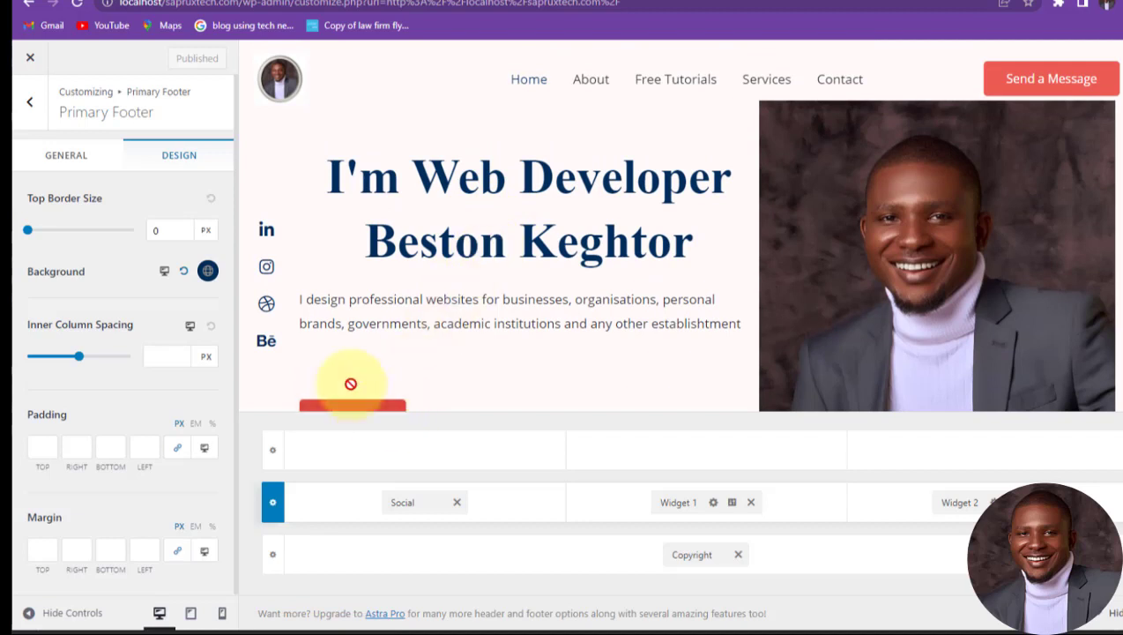
Step: Exit the customizer and go to localhost/sapruxtech.com in a new Chrome tab
left_click(26, 60)
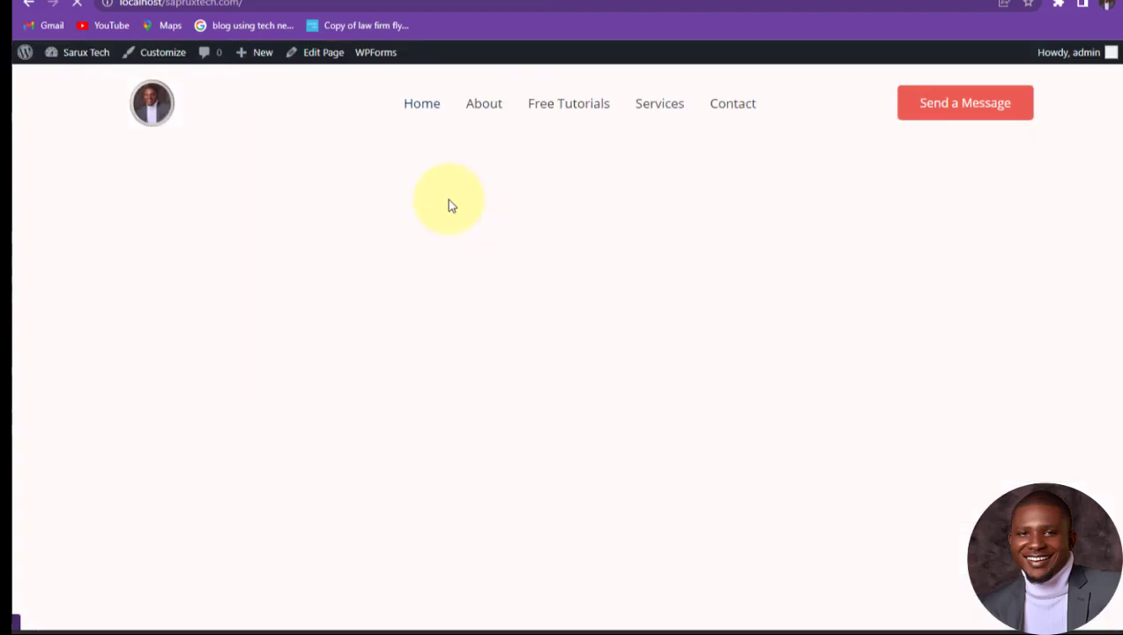
key("ctrl+t")
left_click(691, 4)
type("locl")
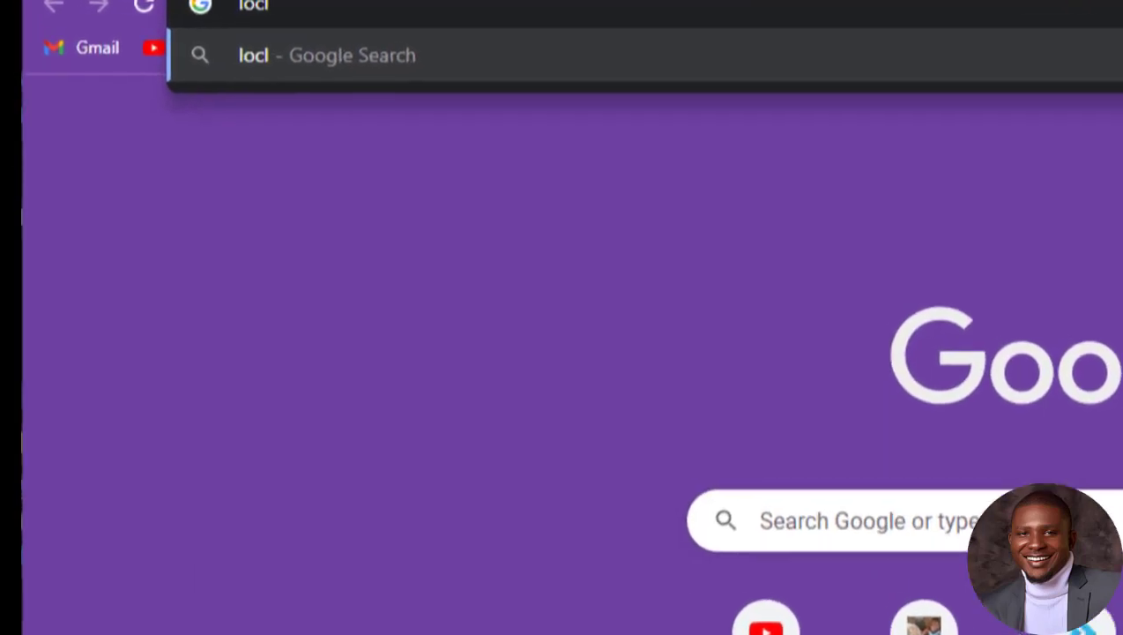
key("BackSpace")
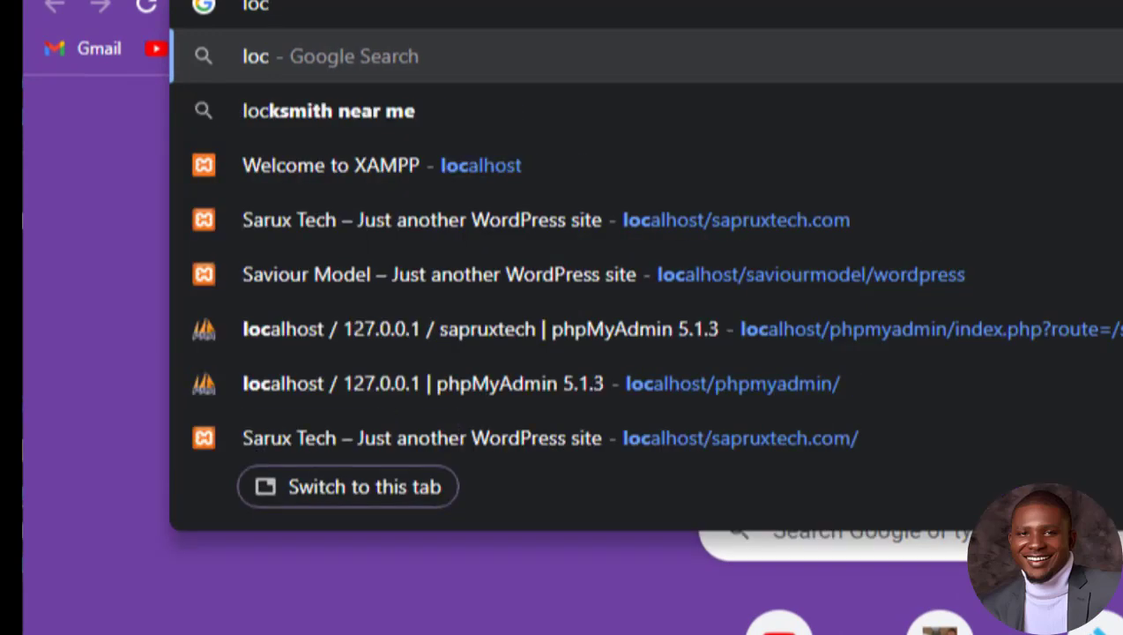
key("BackSpace")
key("BackSpace")
key("BackSpace")
key("Escape")
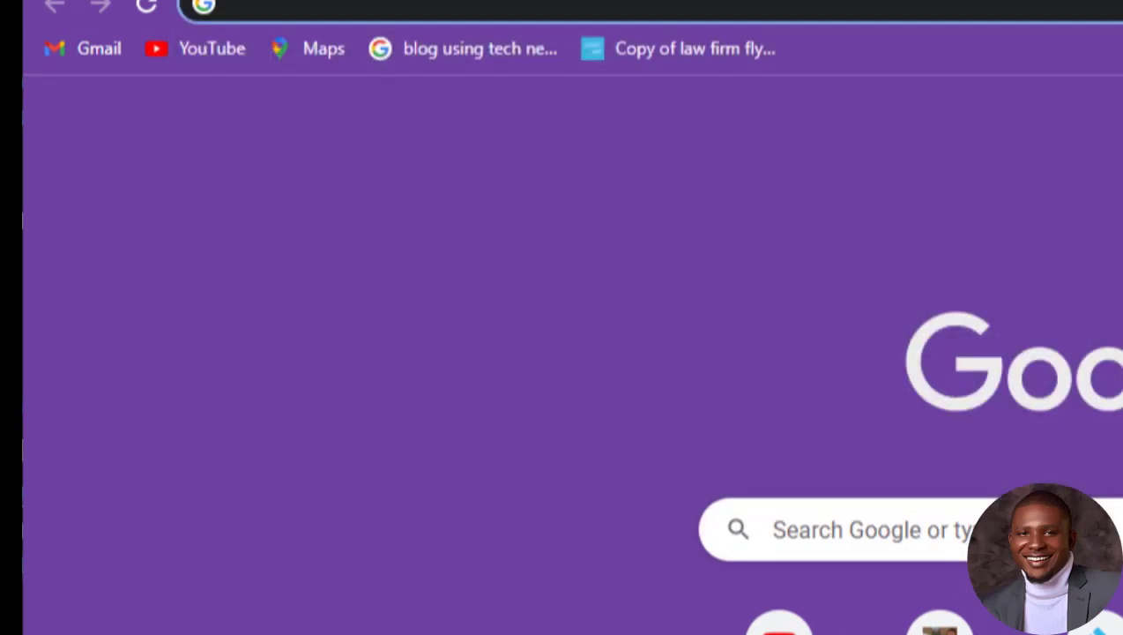
type("loc")
type("alhost")
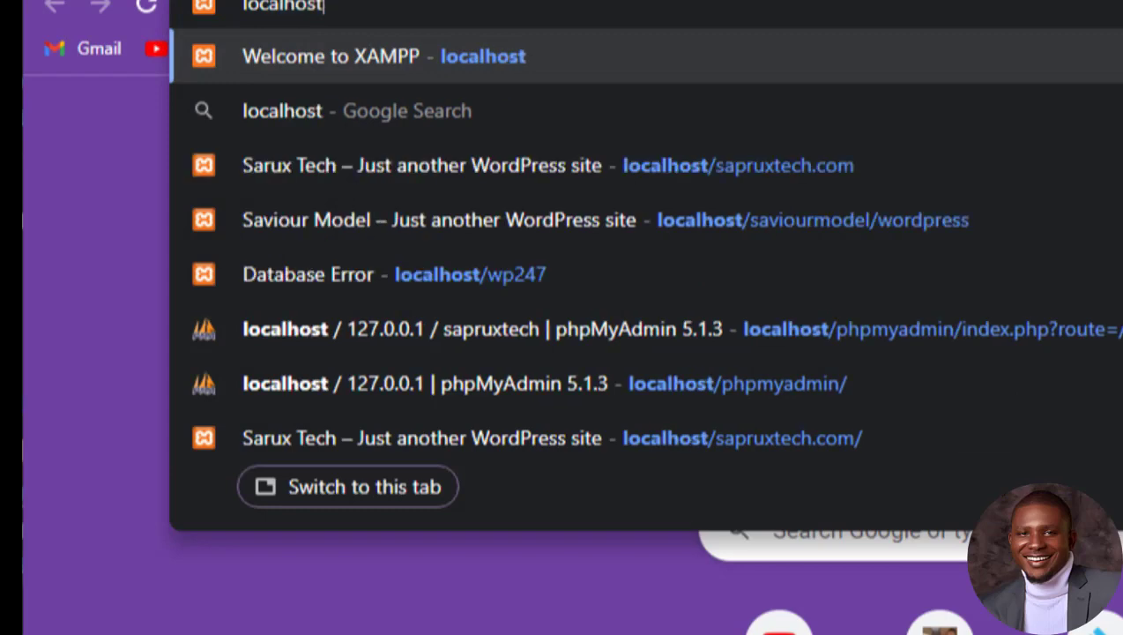
type("/")
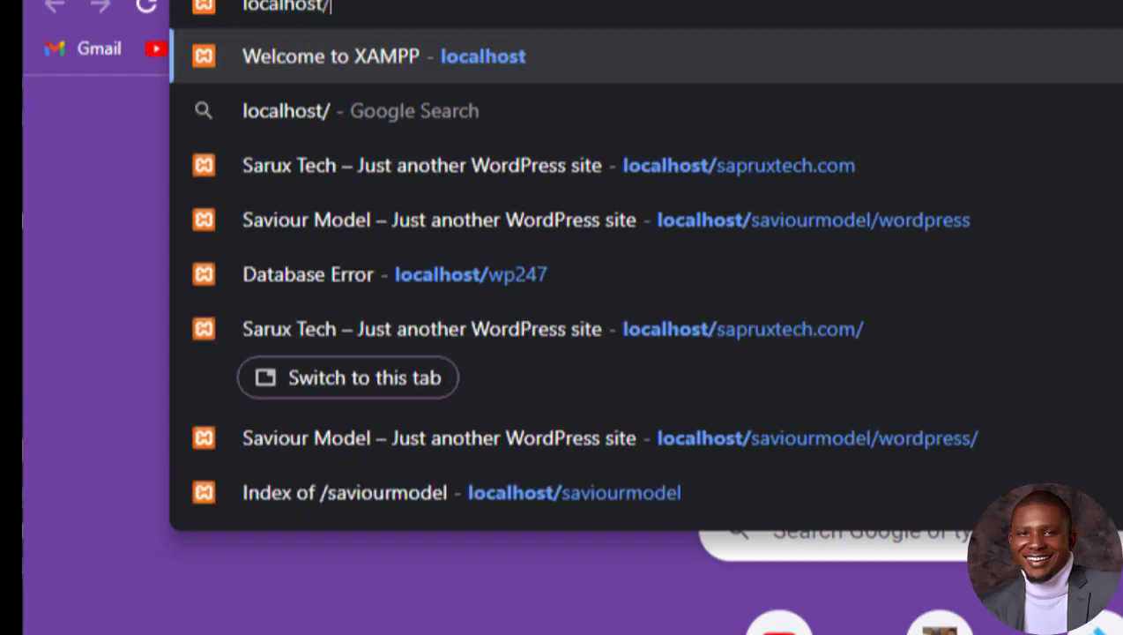
type("sa")
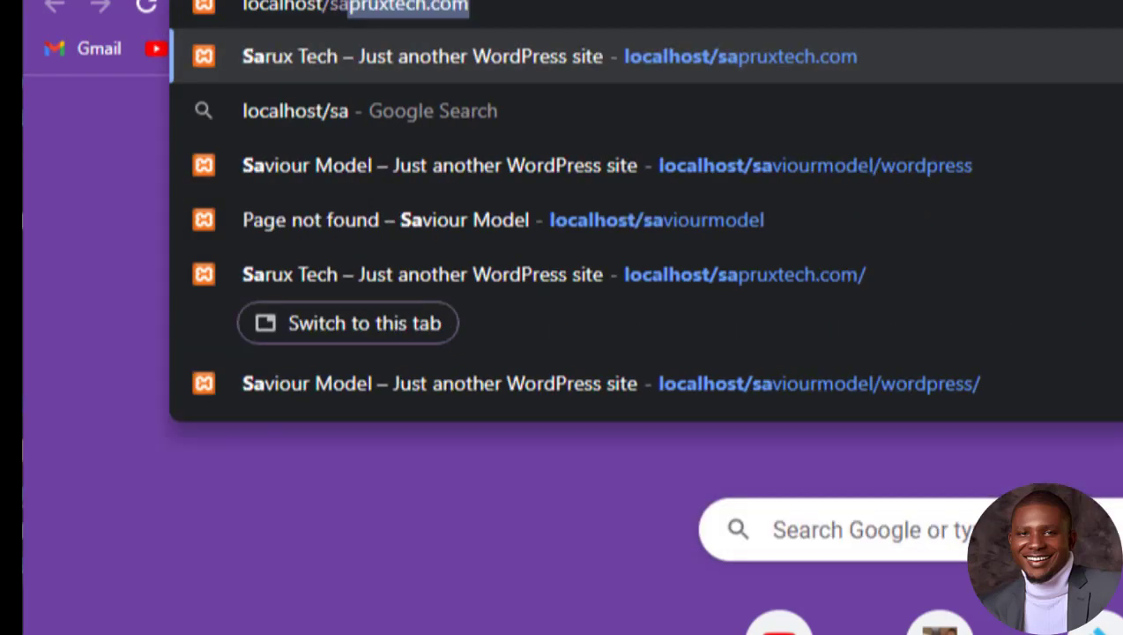
key("Return")
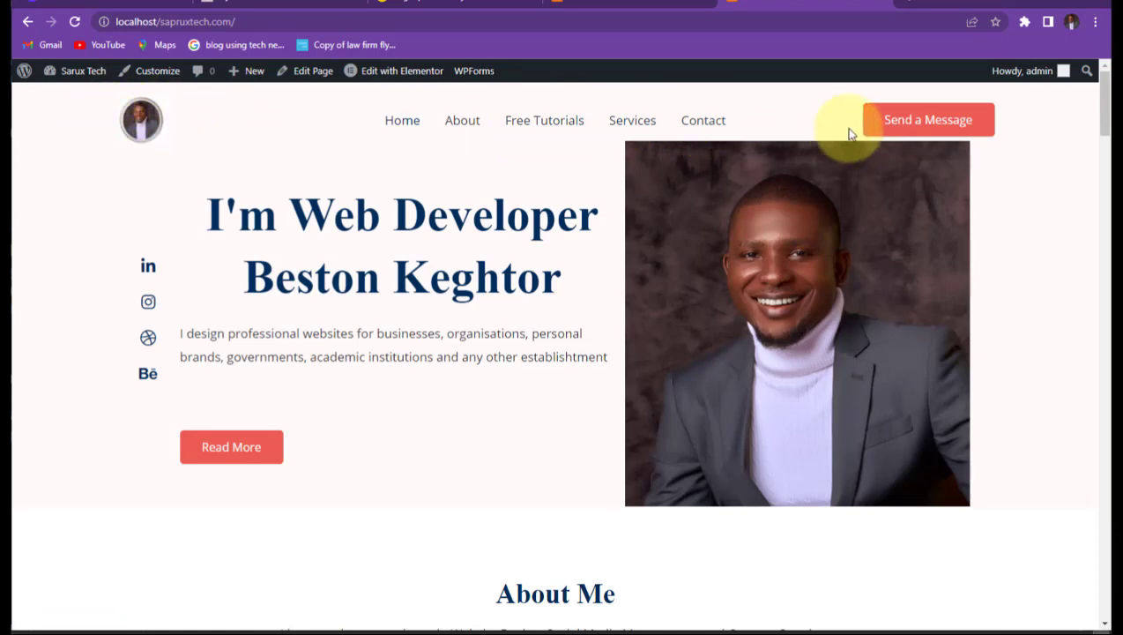
scroll(539, 278, "down", 4)
scroll(538, 278, "down", 20)
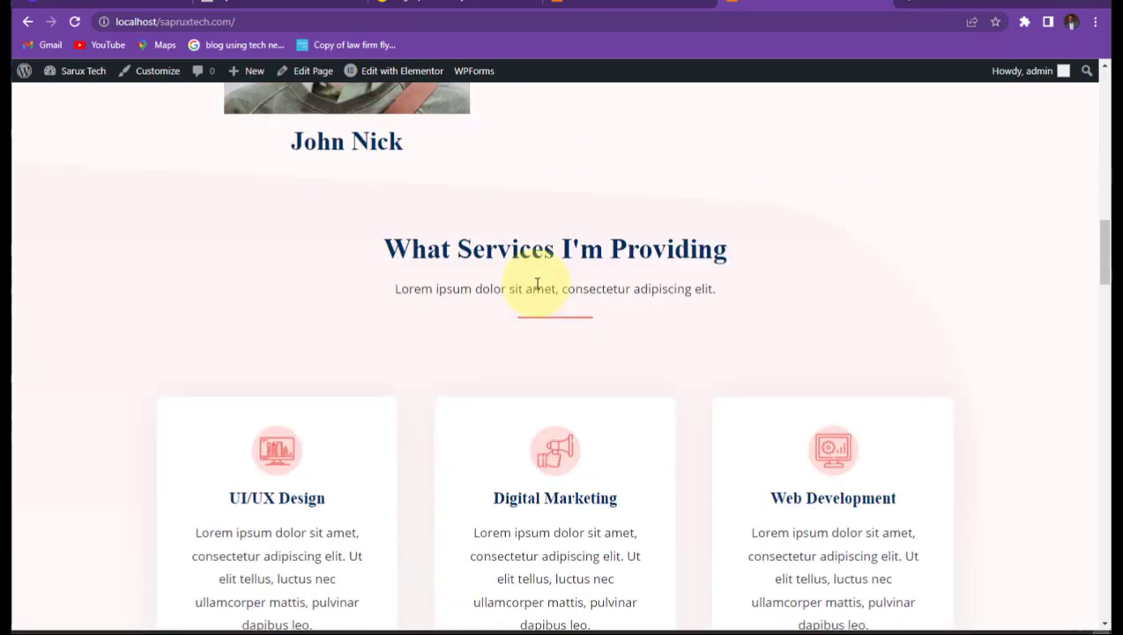
scroll(538, 287, "down", 20)
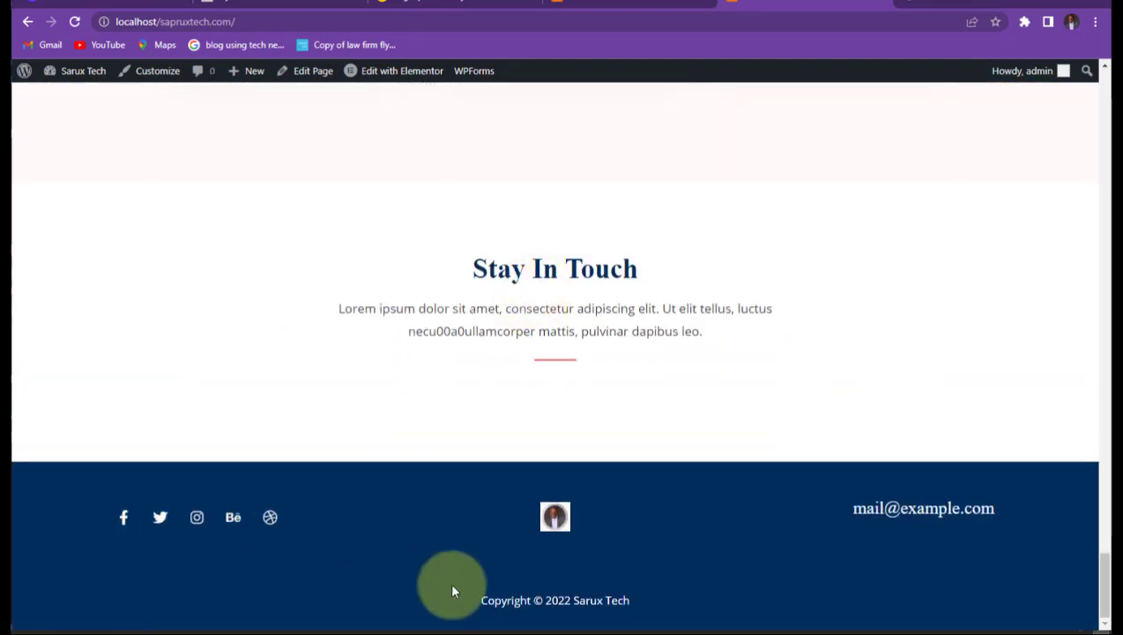
scroll(784, 402, "up", 20)
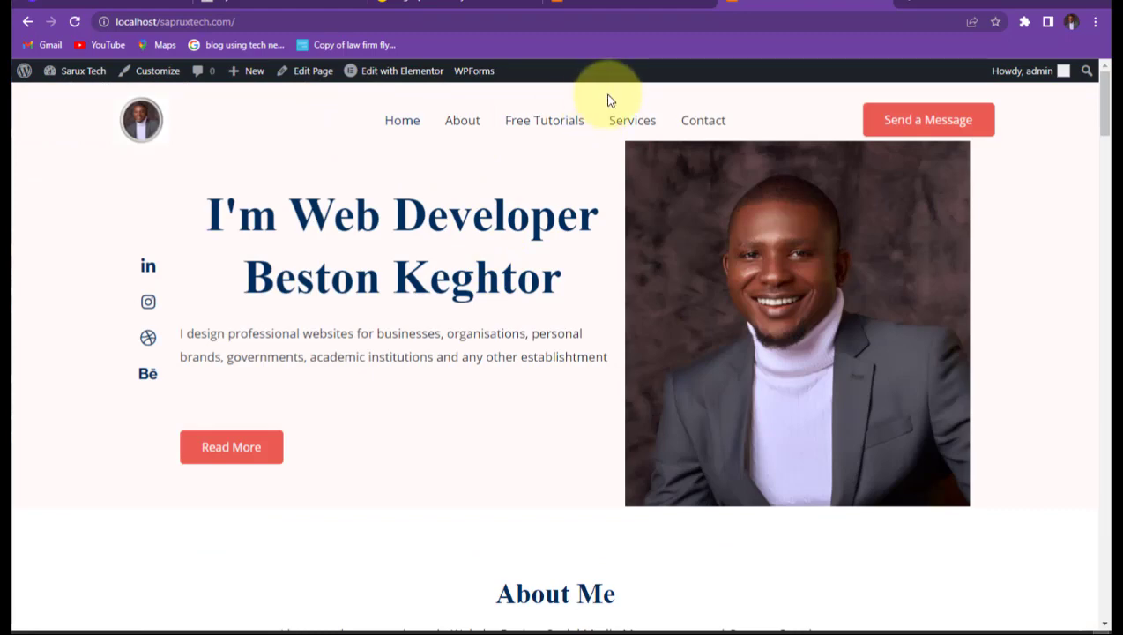
scroll(379, 214, "down", 3)
scroll(385, 223, "up", 3)
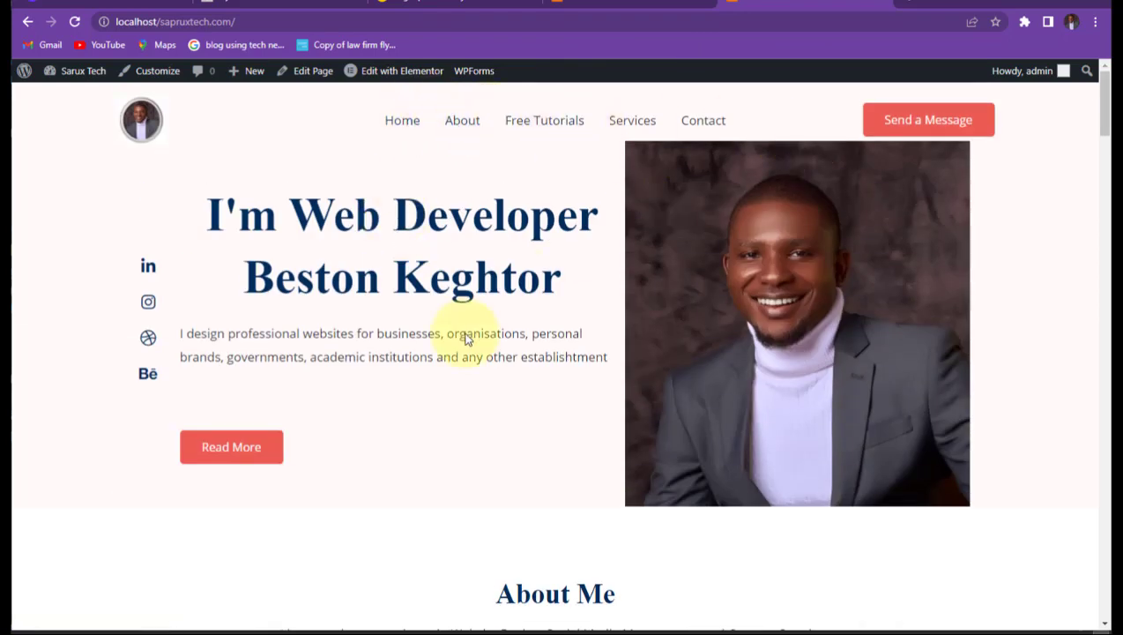
scroll(439, 381, "down", 8)
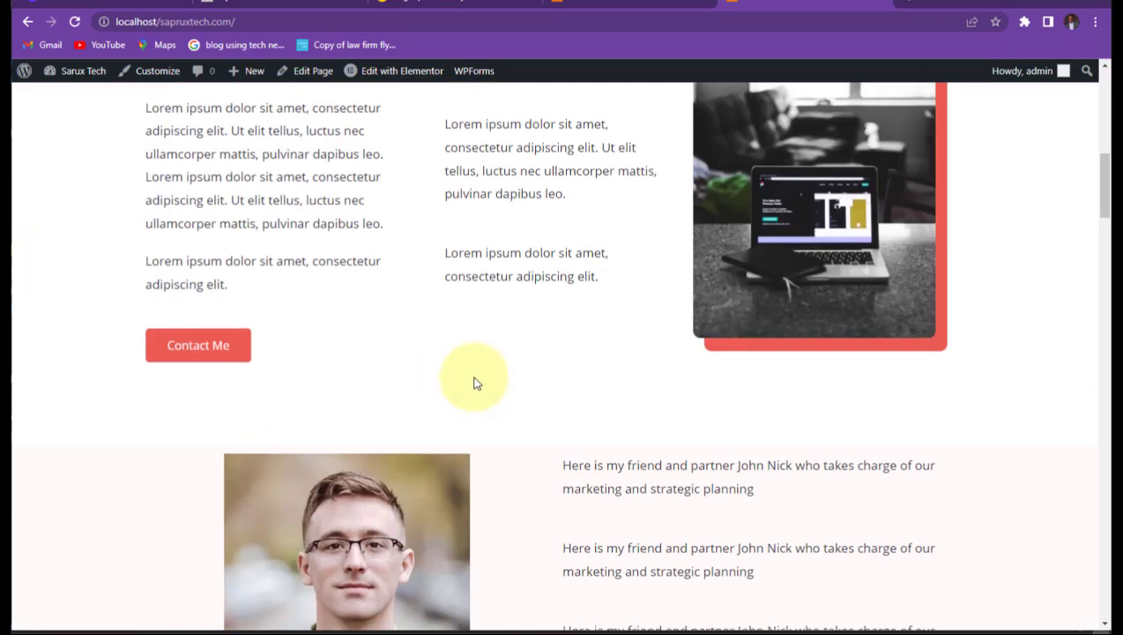
scroll(473, 383, "up", 8)
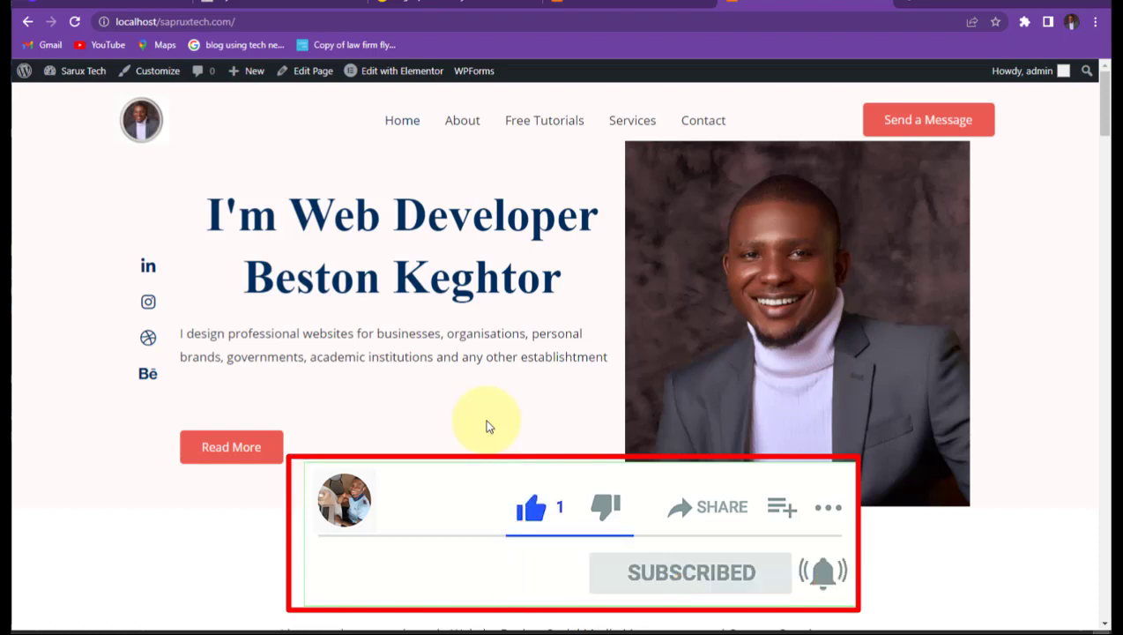
scroll(486, 426, "down", 4)
scroll(535, 446, "down", 1)
scroll(535, 446, "up", 4)
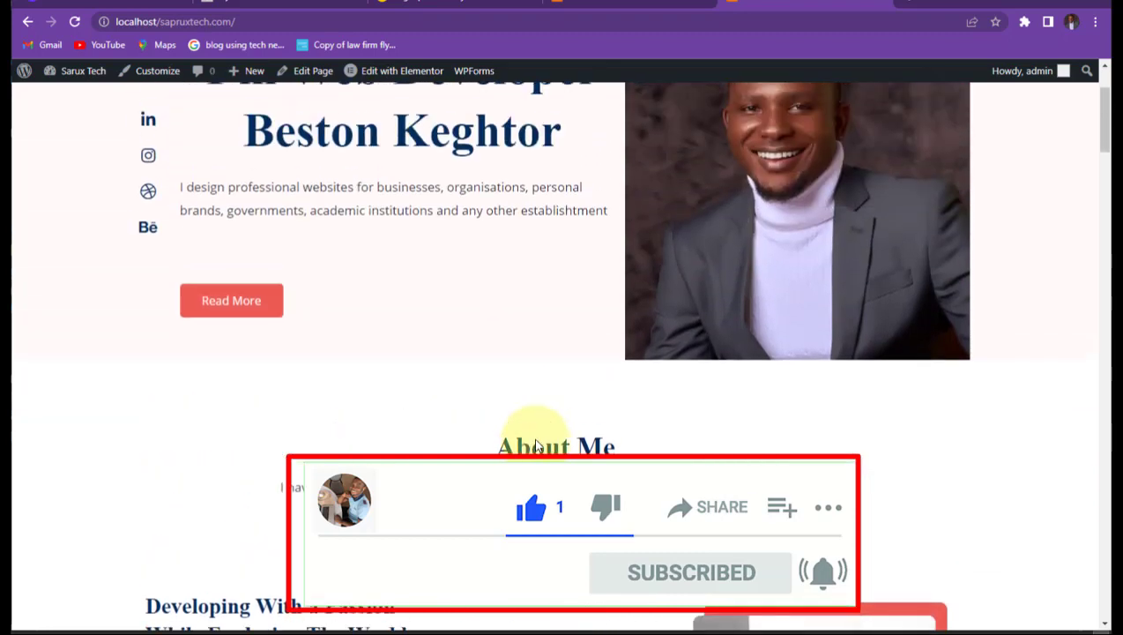